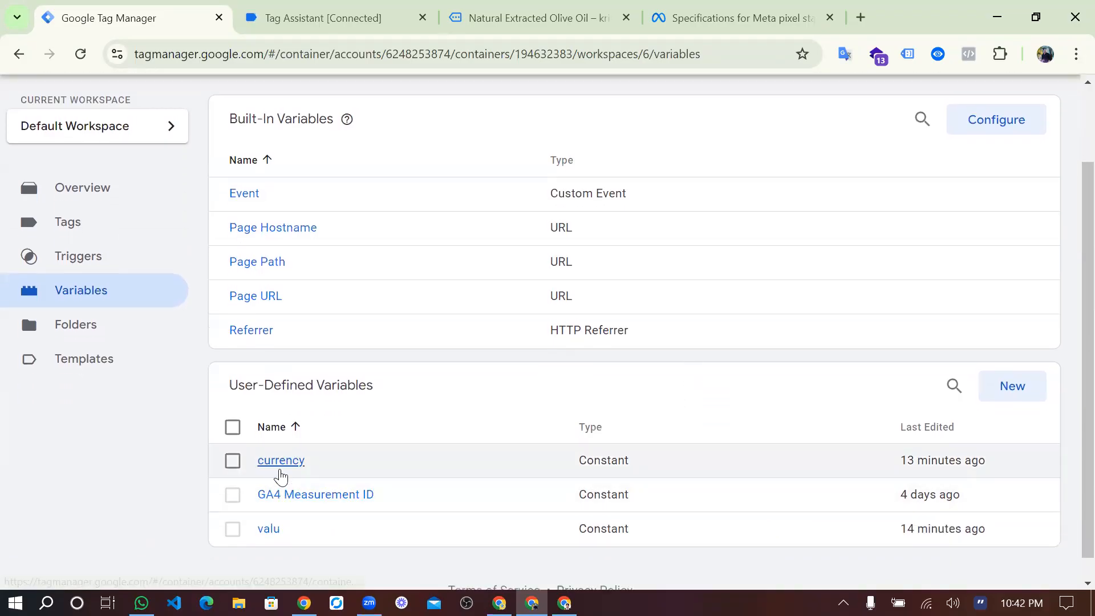
Open the user-defined currency variable and change its variable type to Data Layer Variable.
left_click(280, 469)
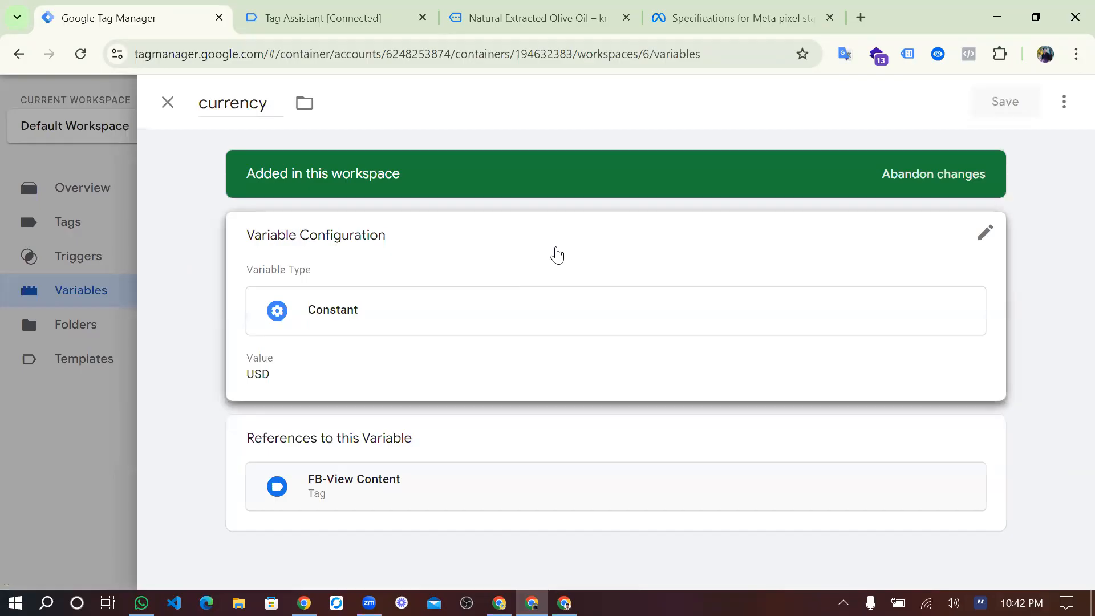
left_click(557, 255)
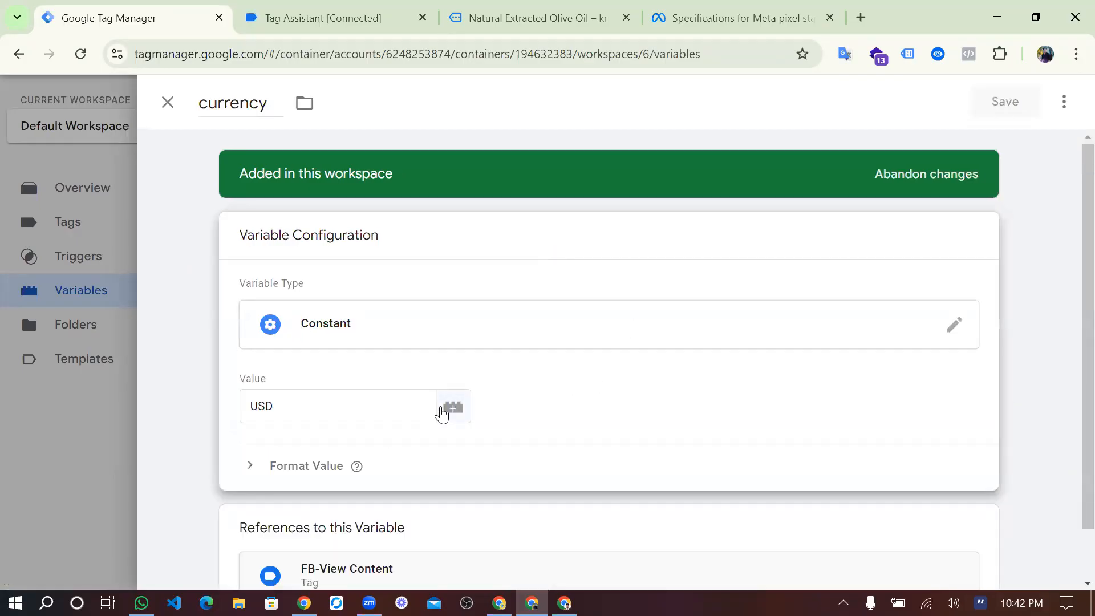
left_click(494, 328)
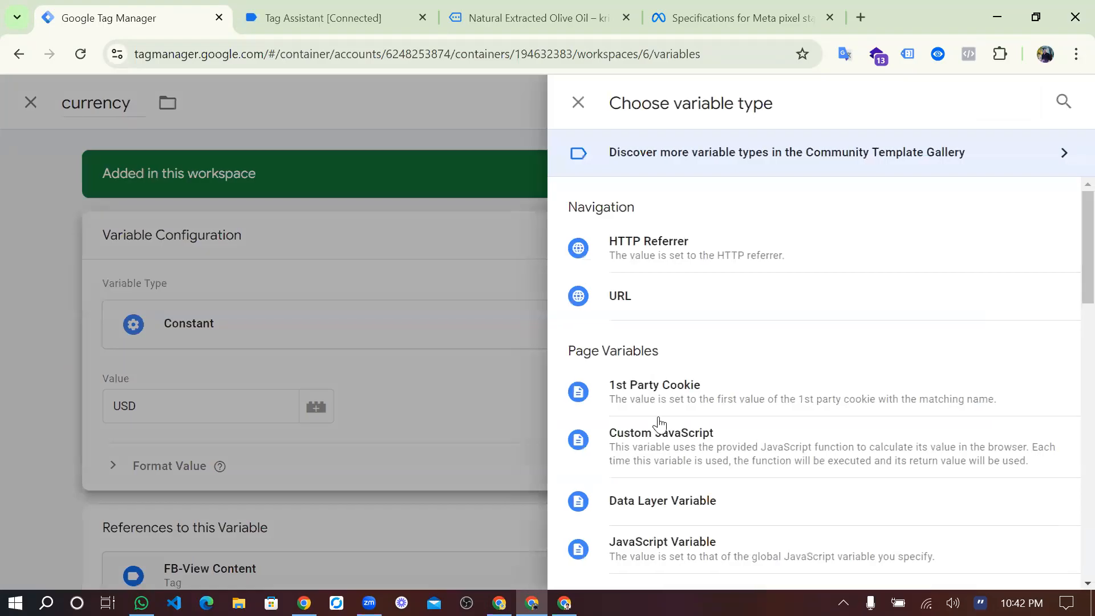
scroll(660, 425, "down", 1)
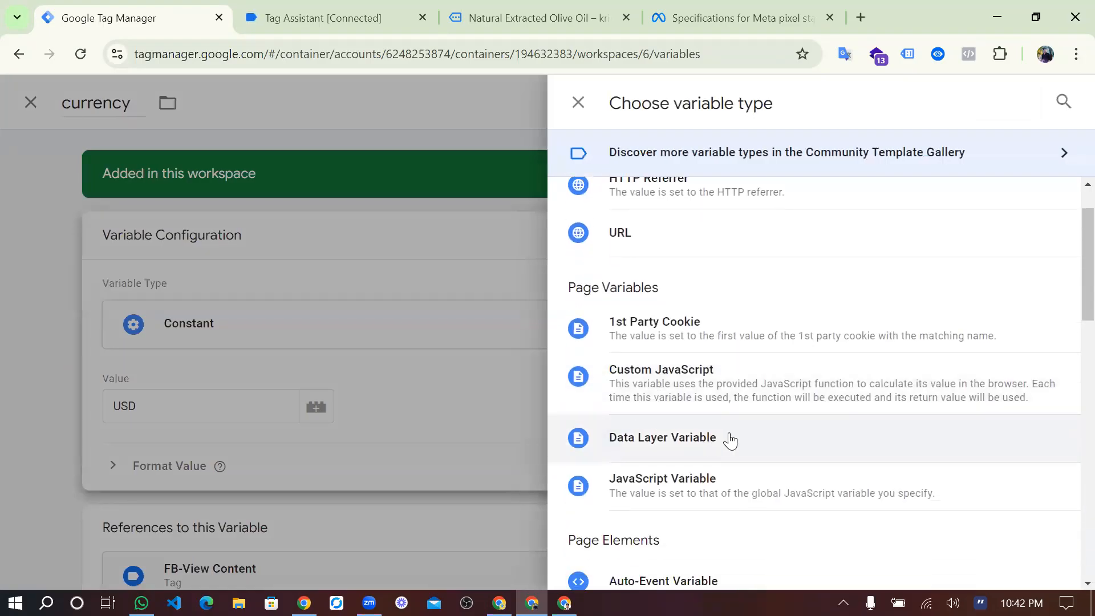
left_click(699, 444)
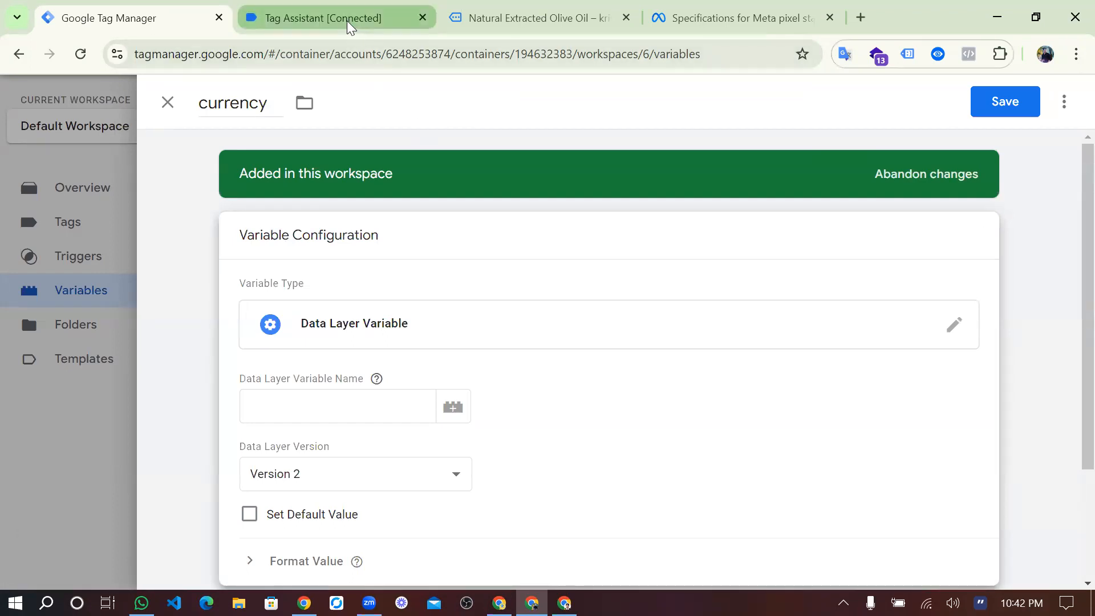
Copy the ecommerce key from the view_item API call in Tag Assistant into the currency variable's Data Layer Variable Name, followed by a period.
left_click(326, 18)
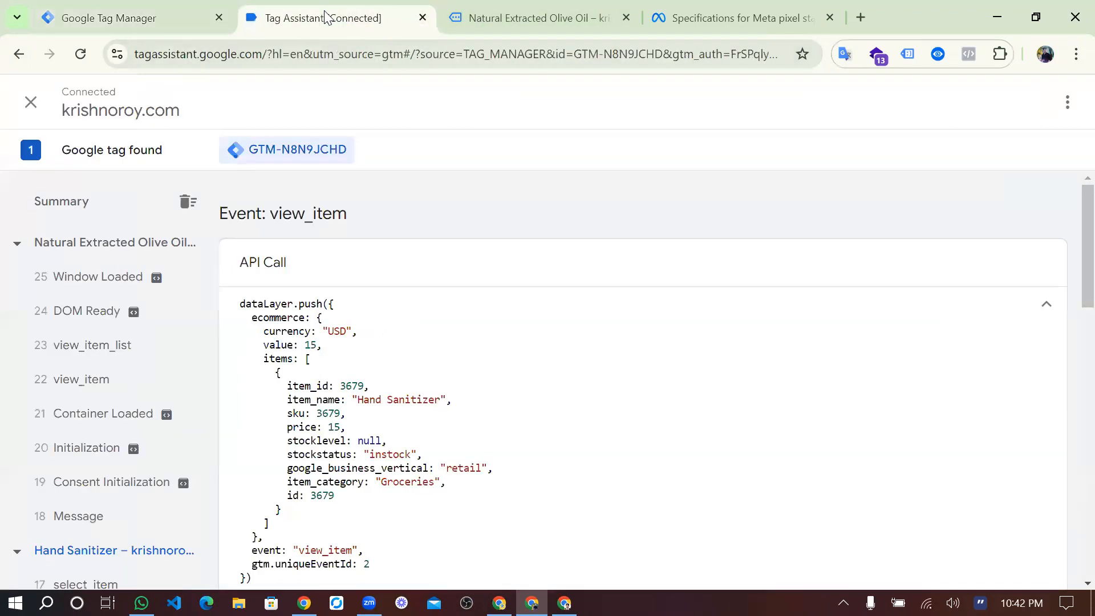
scroll(354, 375, "down", 2)
scroll(354, 375, "up", 1)
scroll(354, 375, "up", 1)
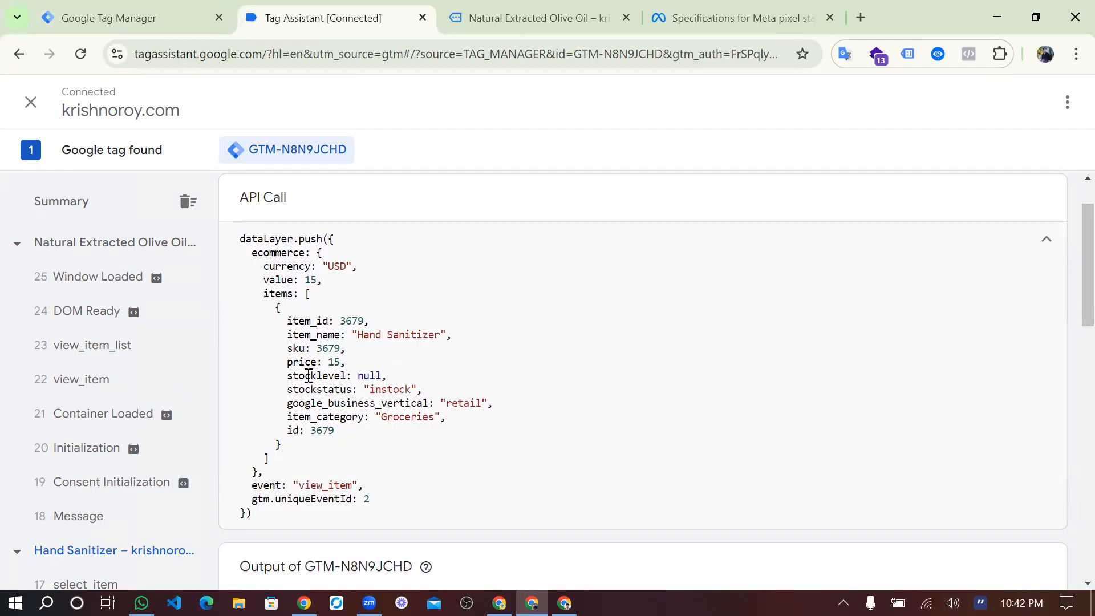
triple_click(288, 255)
double_click(288, 256)
key("ctrl+c")
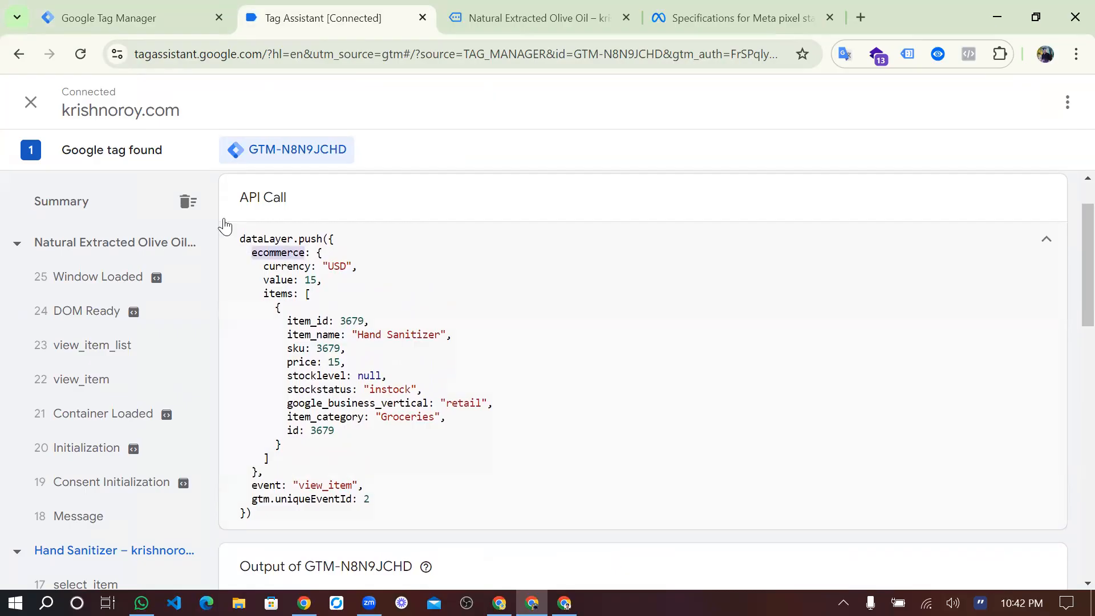
left_click(143, 18)
left_click(293, 402)
key("ctrl+v")
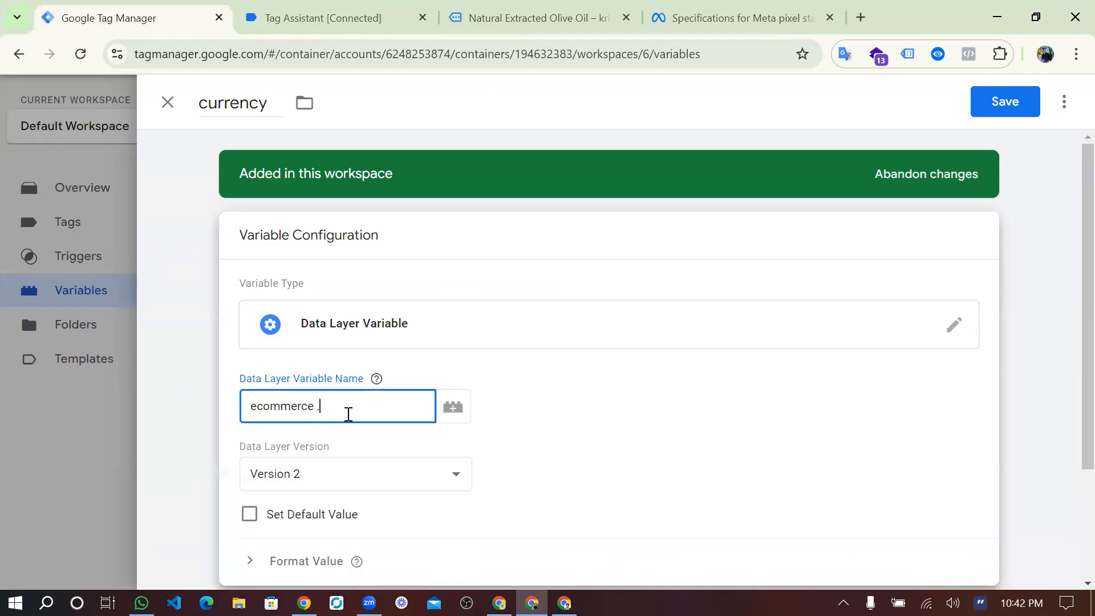
Append the currency key from the view_item API call so the Data Layer Variable Name reads ecommerce.currency without spaces, and save the variable.
left_click(369, 19)
double_click(305, 267)
key("ctrl+c")
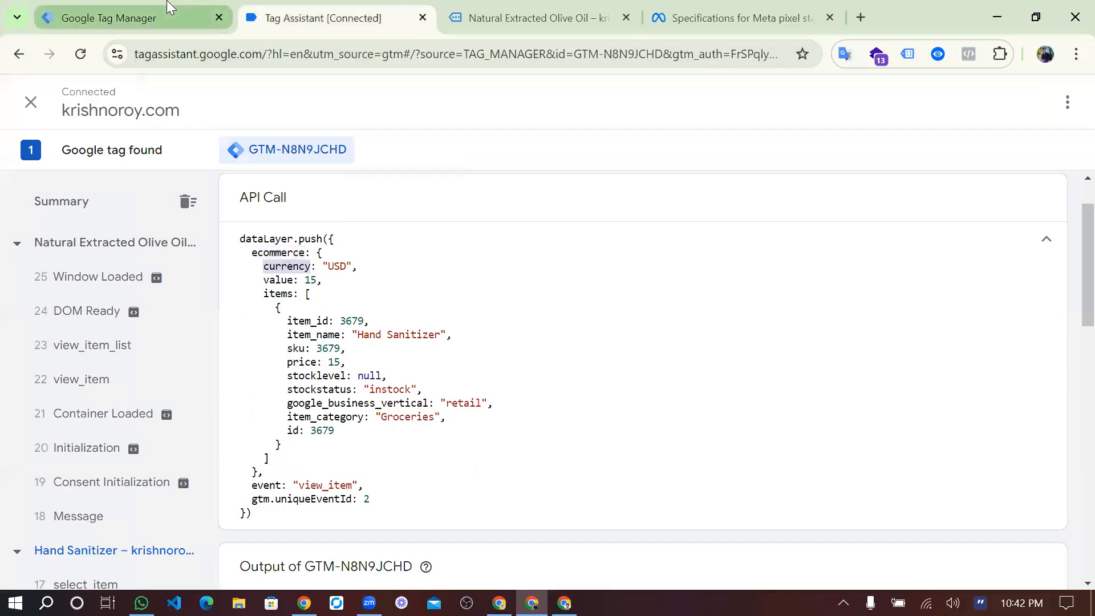
left_click(129, 18)
key("ctrl+v")
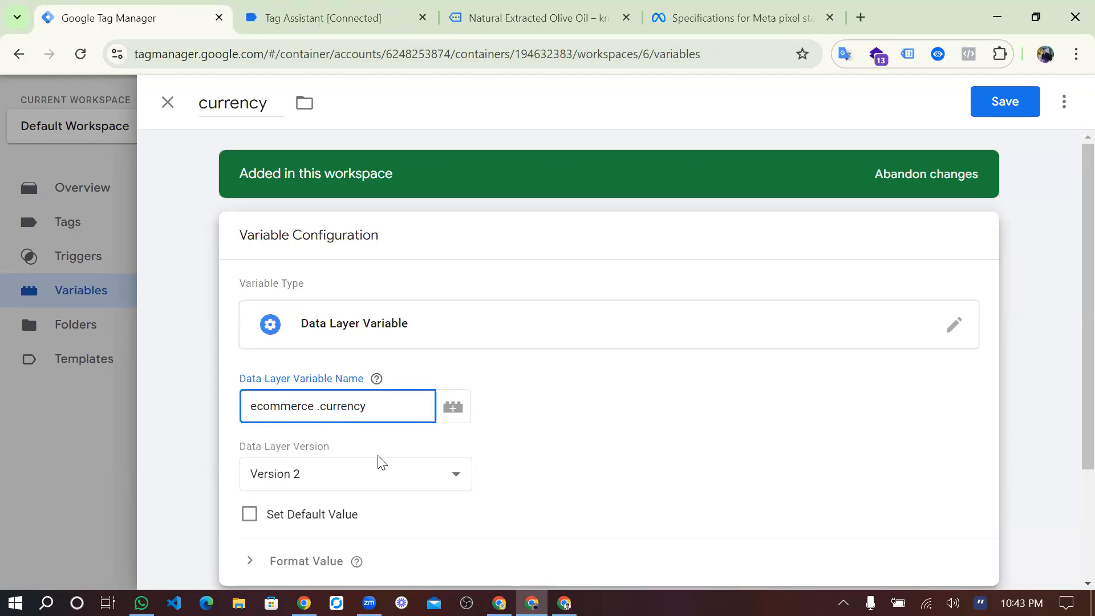
key("Left")
key("Left")
key("Left")
key("Left")
key("Left")
key("Left")
key("Left")
key("Left")
key("Left")
key("BackSpace")
key("End")
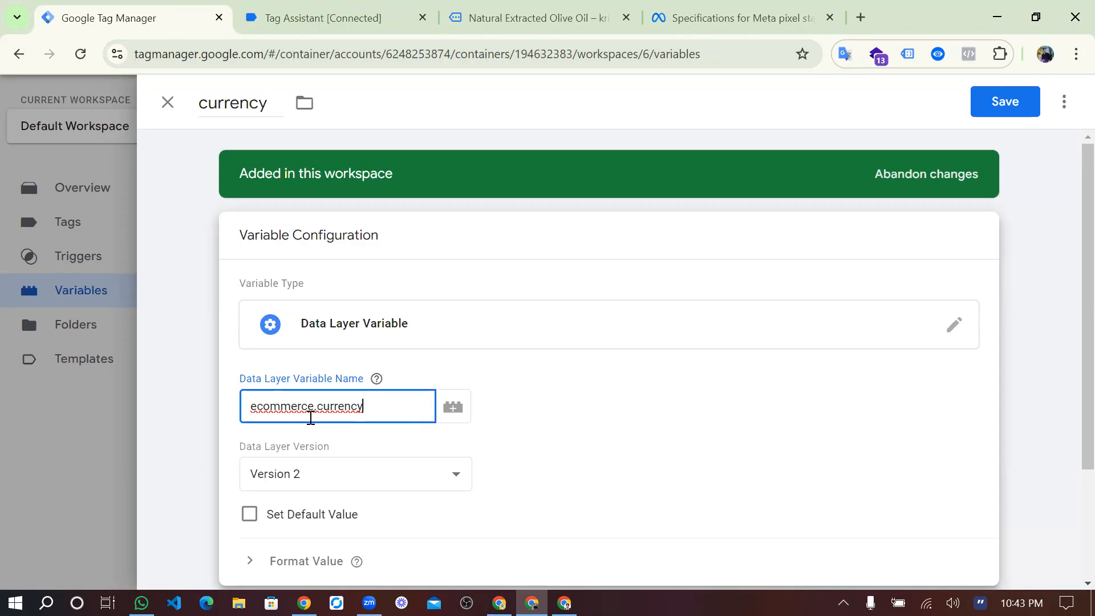
scroll(350, 416, "down", 1)
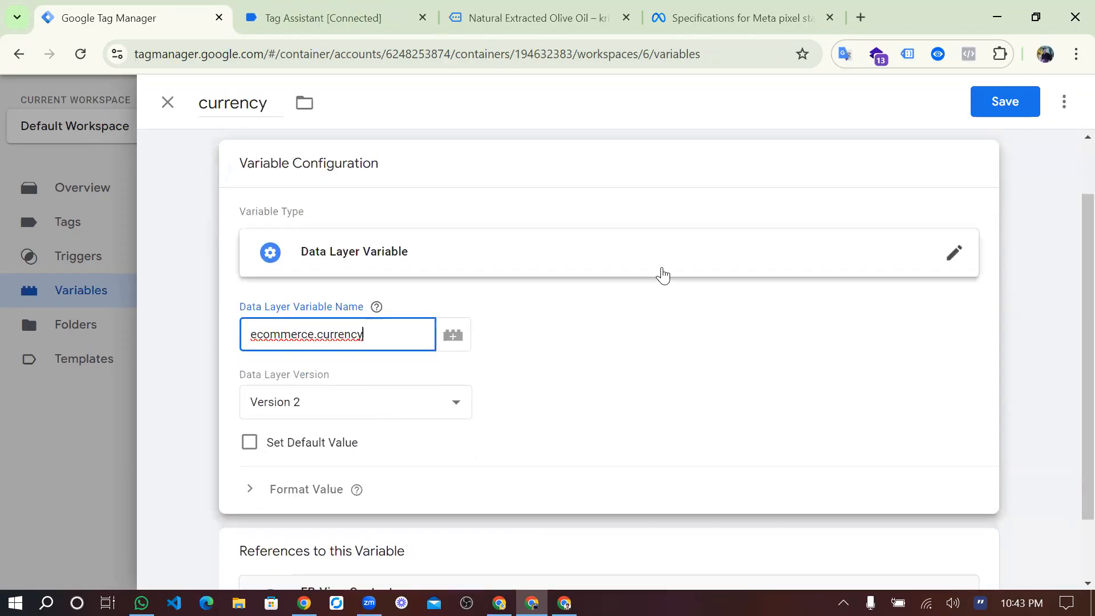
left_click(1027, 93)
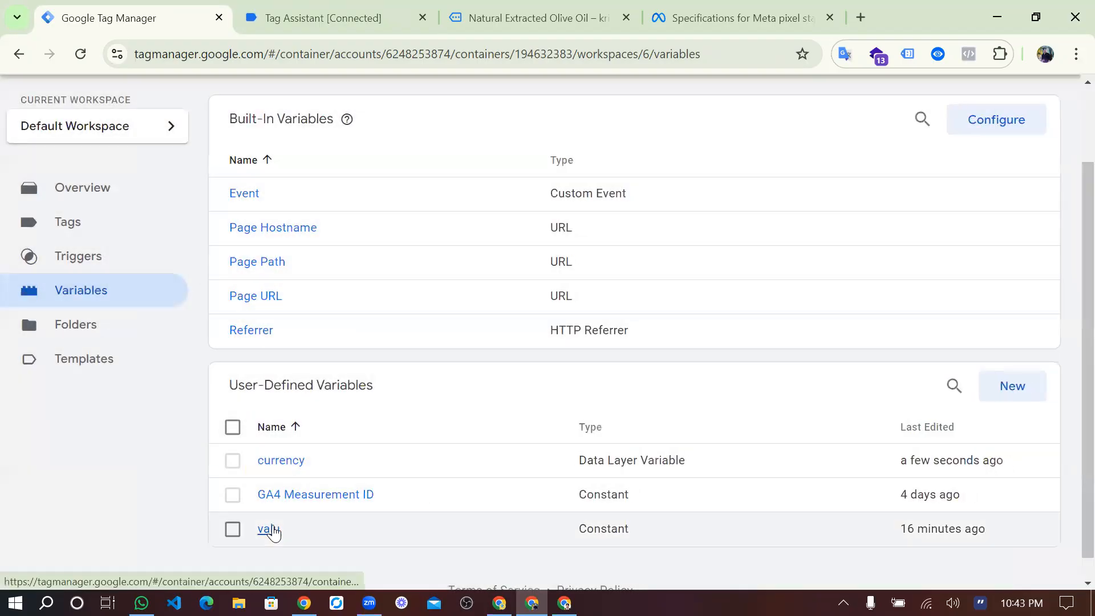
Open the user-defined valu variable and change its variable type to Data Layer Variable.
left_click(268, 528)
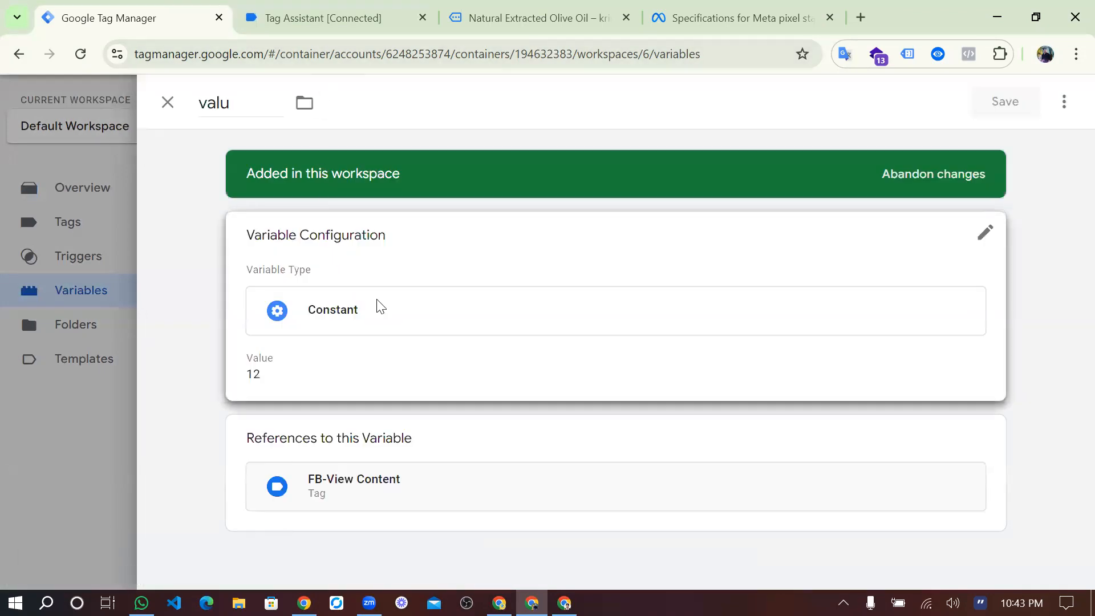
left_click(378, 303)
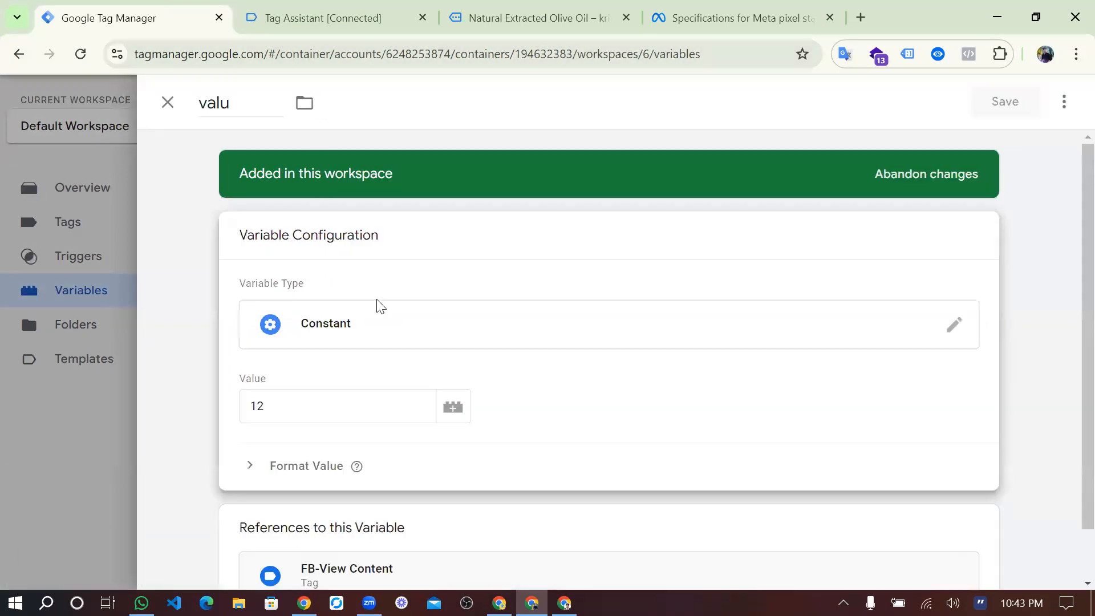
left_click(392, 330)
scroll(651, 455, "down", 1)
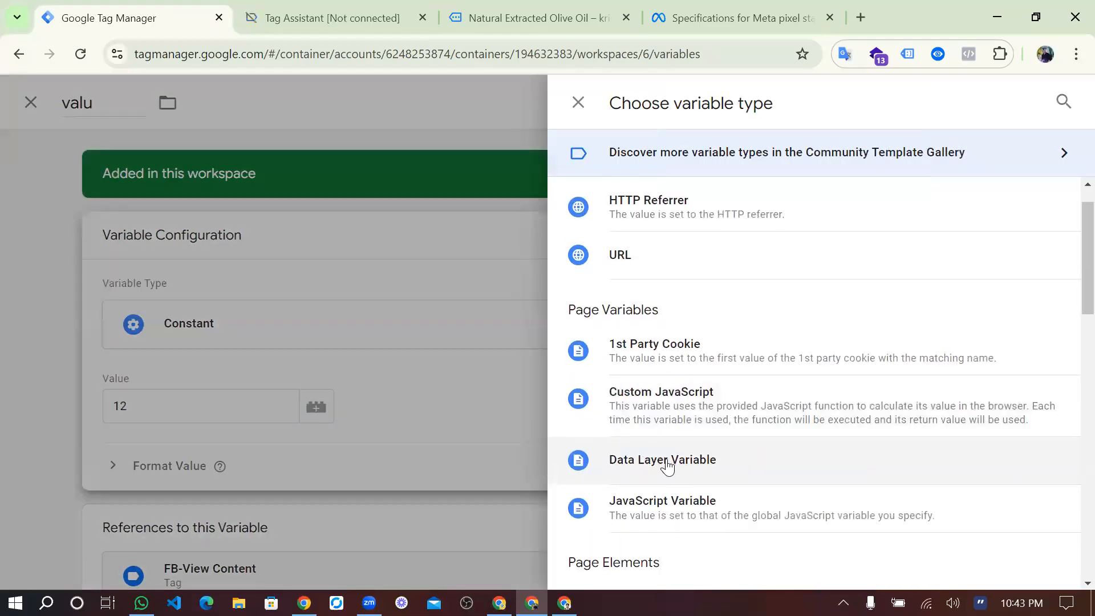
left_click(667, 461)
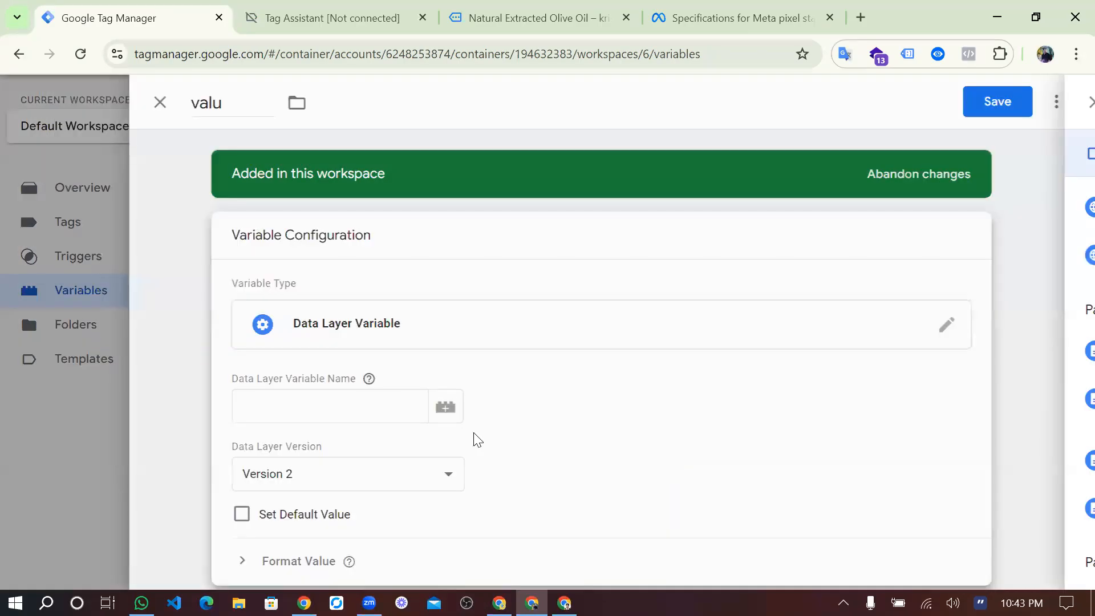
Copy the ecommerce key from the Tag Assistant API call into the valu variable's Data Layer Variable Name, followed by a period.
left_click(353, 398)
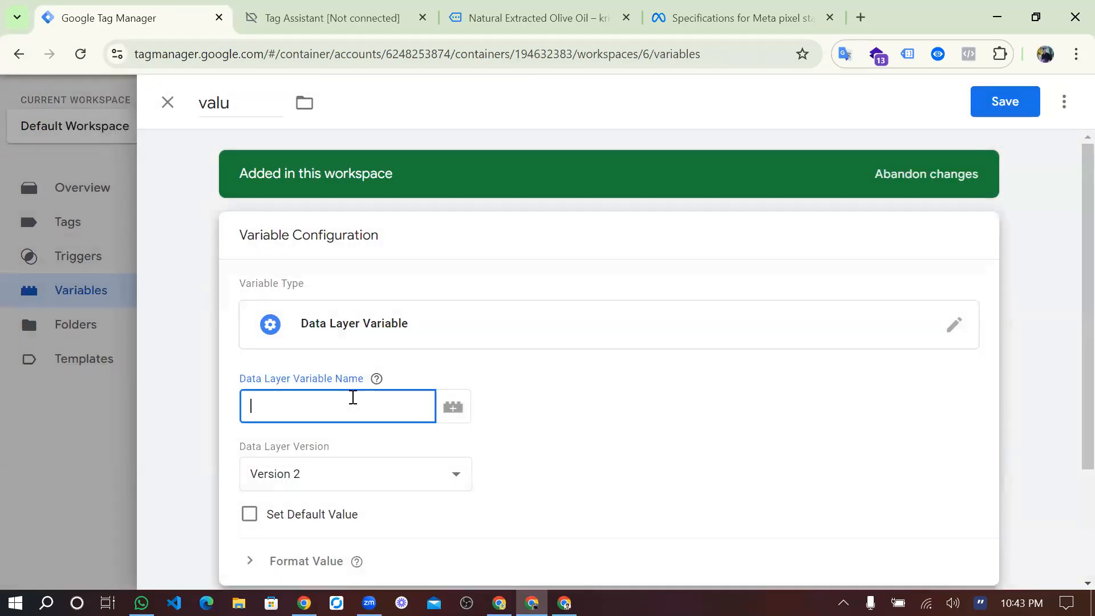
left_click(325, 18)
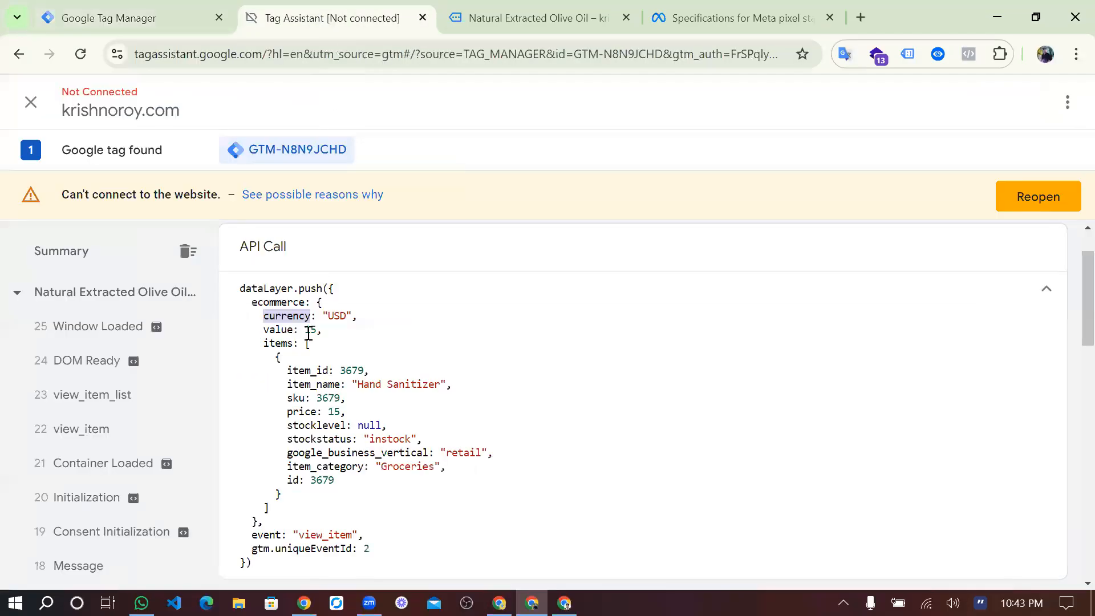
triple_click(284, 303)
double_click(283, 303)
key("ctrl+c")
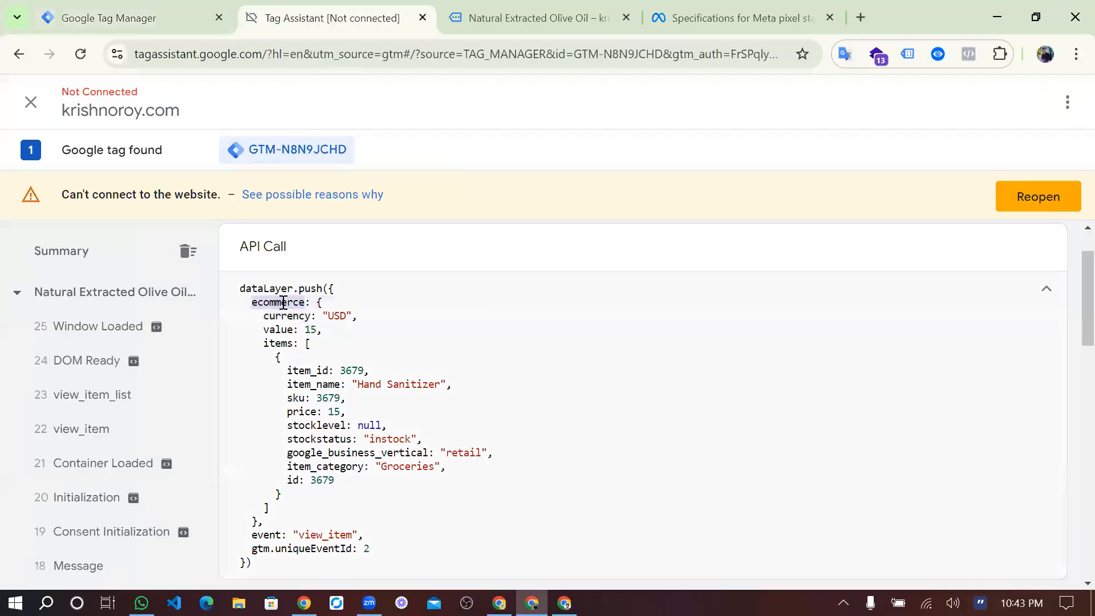
left_click(137, 18)
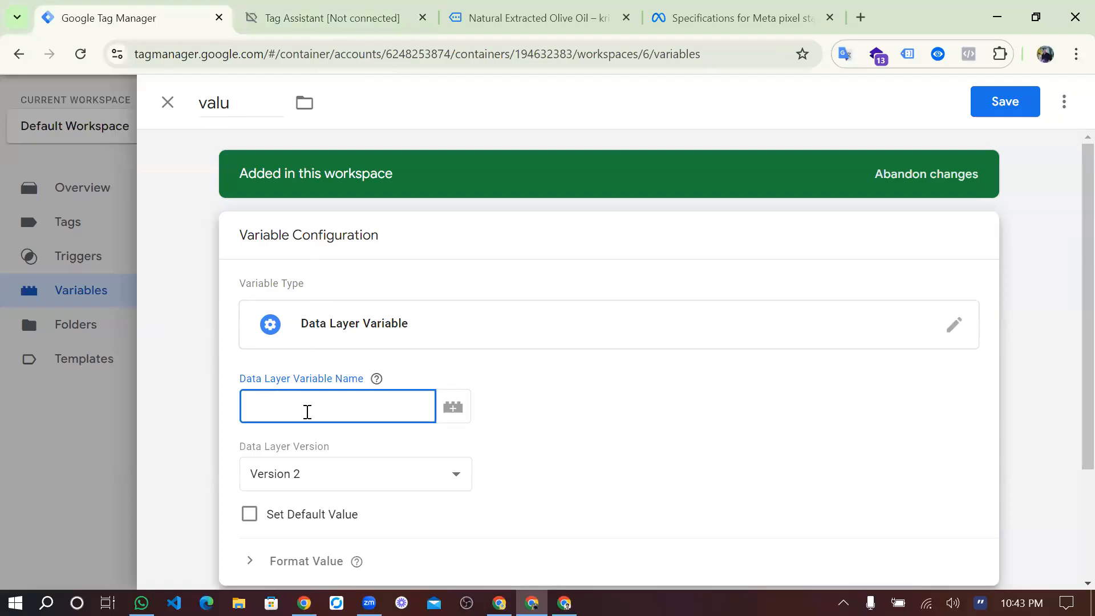
key("ctrl+v")
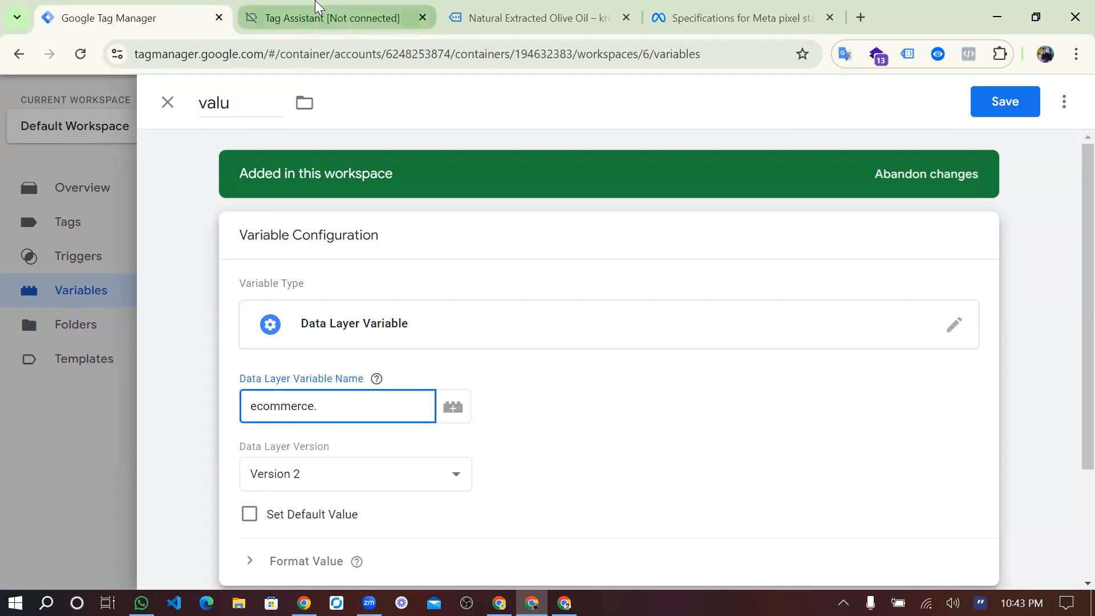
Append the value key from the view_item API call to complete the Data Layer Variable Name as ecommerce.value.
left_click(320, 18)
double_click(287, 331)
key("ctrl+c")
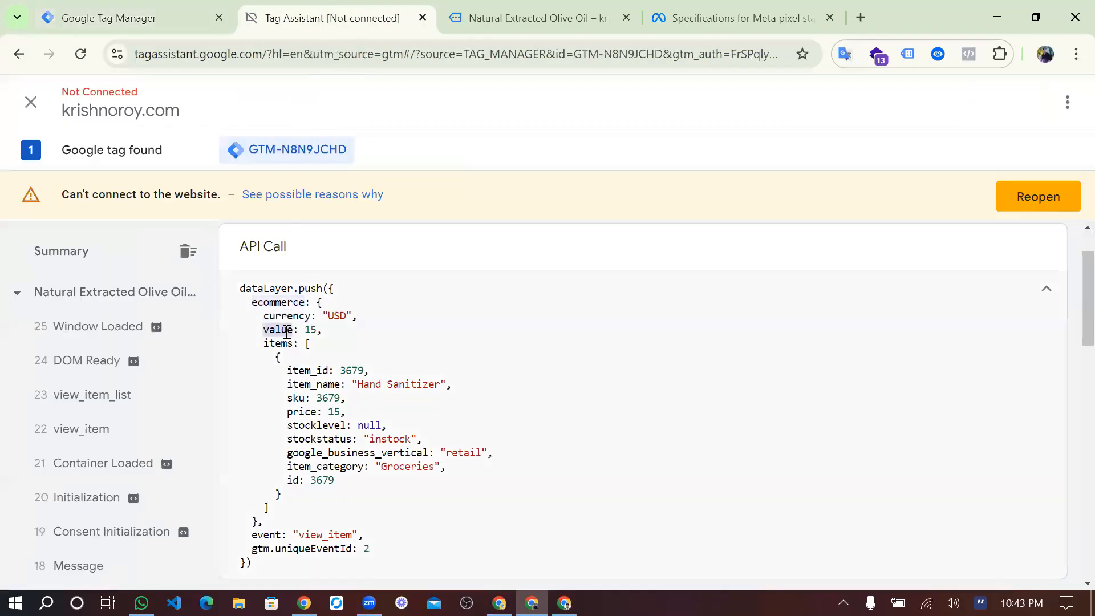
left_click(131, 18)
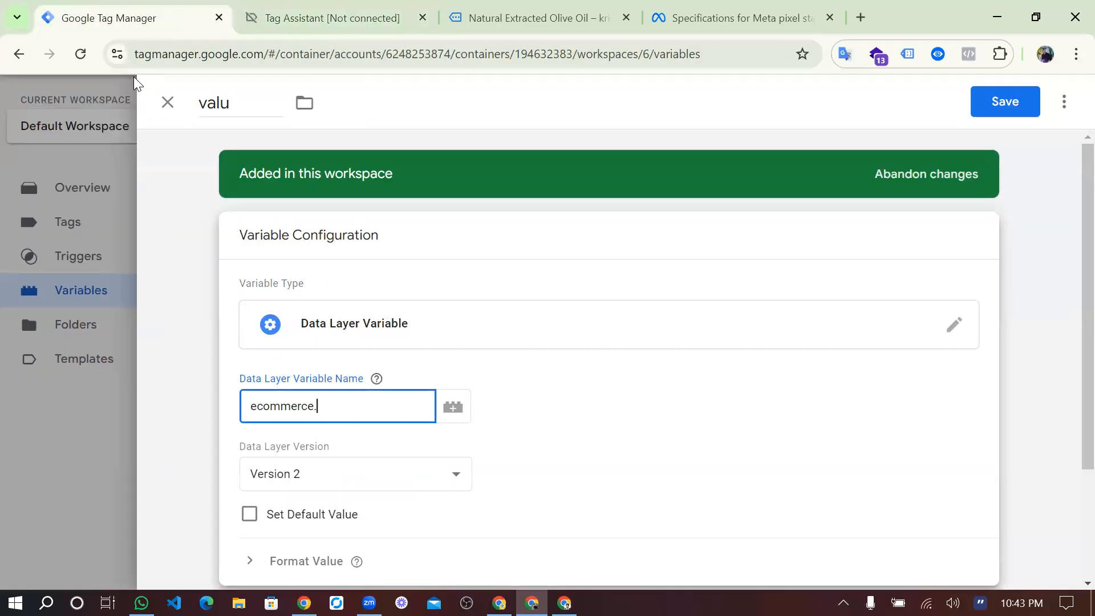
key("ctrl+v")
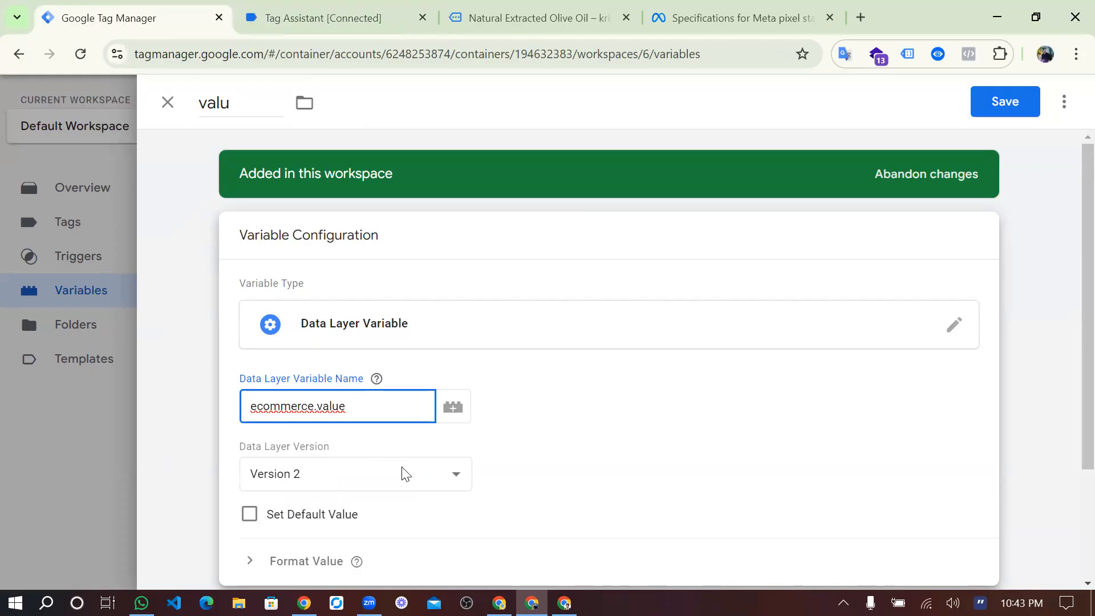
Rename the valu variable to value and save it.
left_click(239, 98)
type("e")
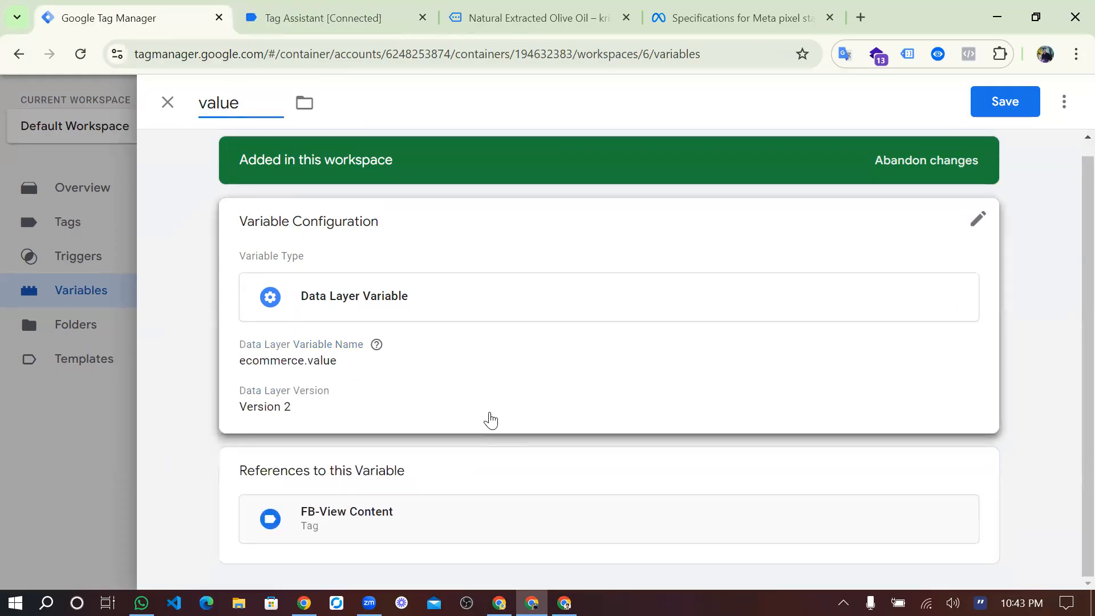
left_click(1007, 95)
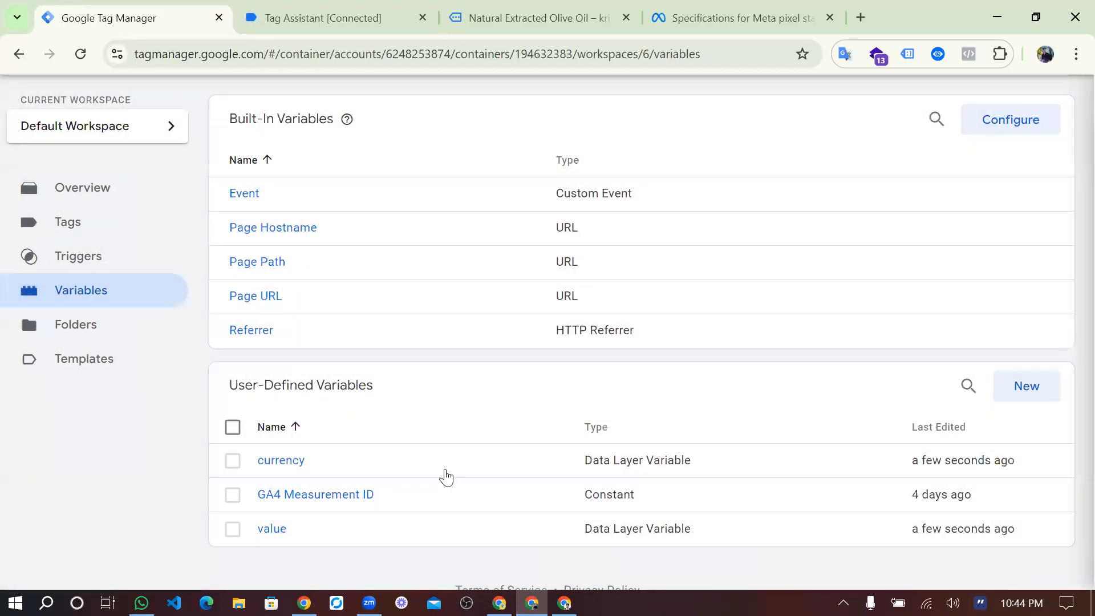
Check the value and currency object properties of the FB-View Content tag, and close it without changes.
left_click(98, 227)
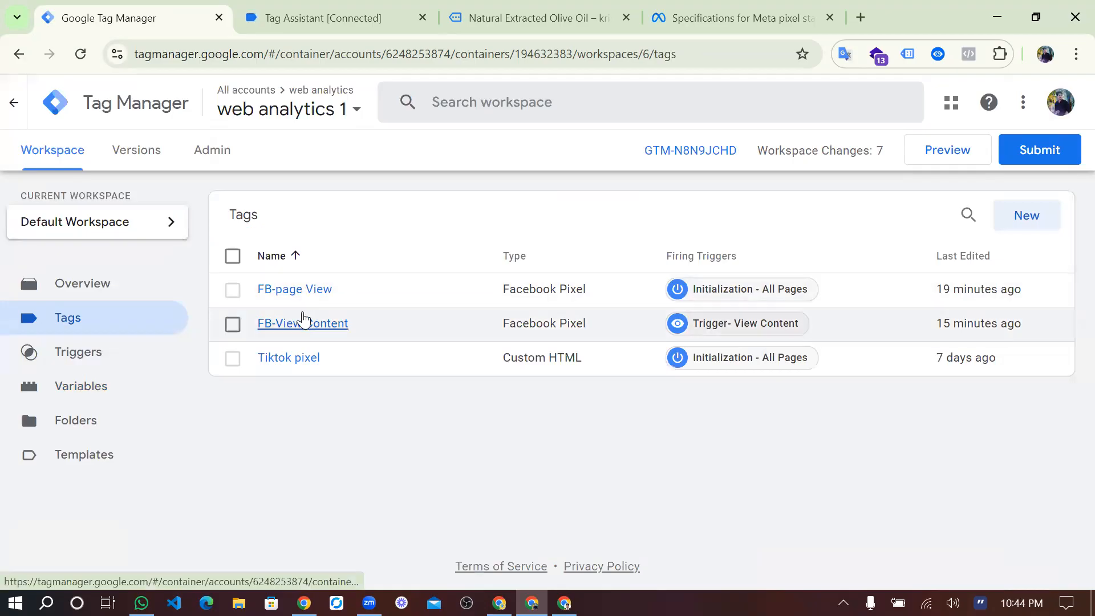
left_click(307, 325)
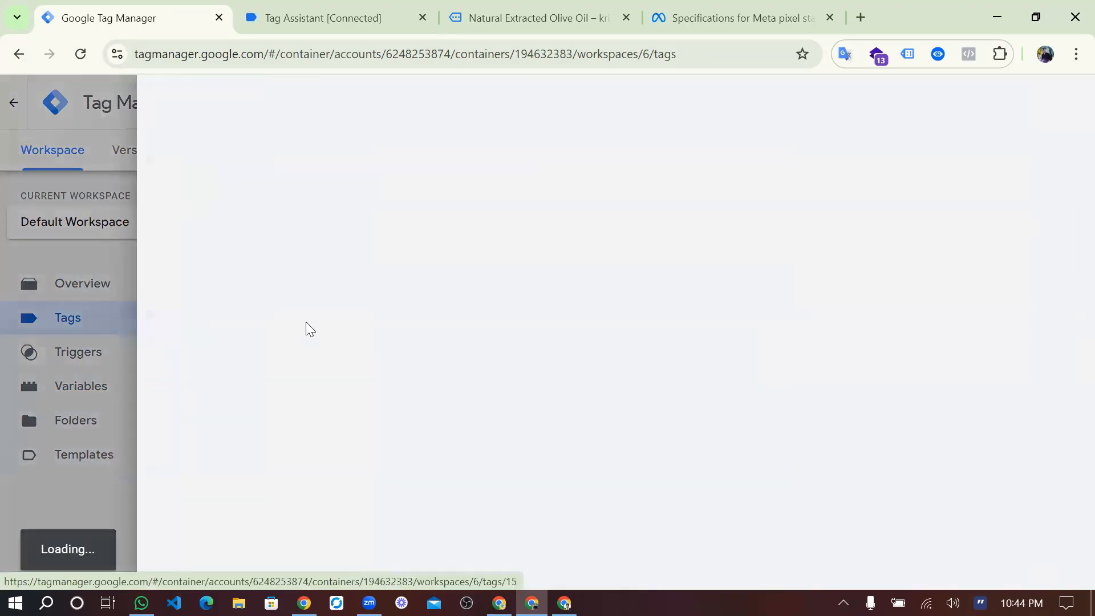
scroll(372, 506, "down", 5)
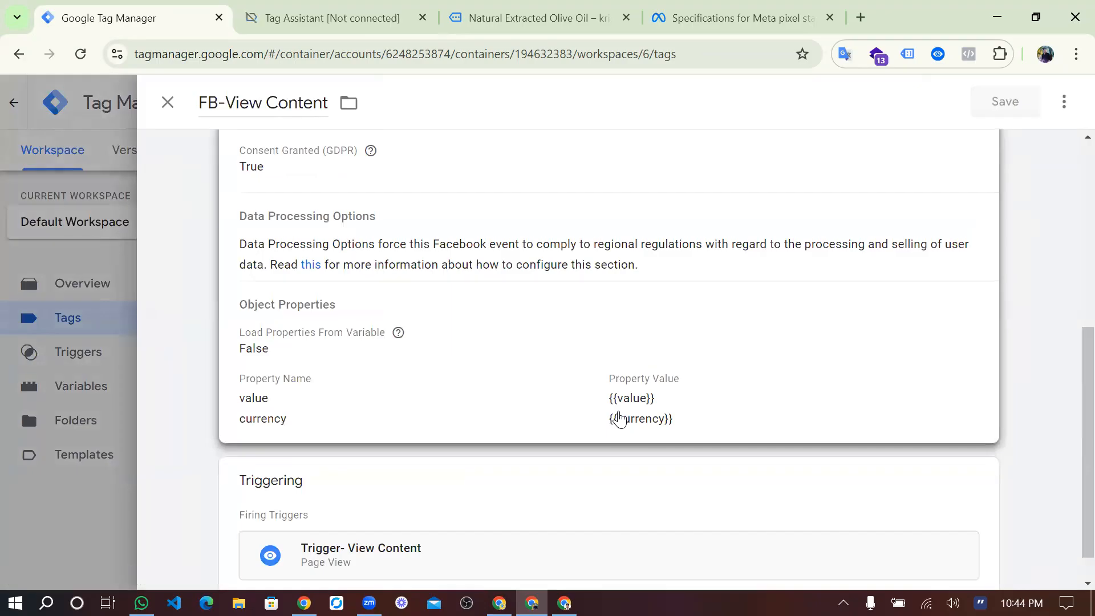
scroll(619, 418, "up", 6)
left_click(169, 104)
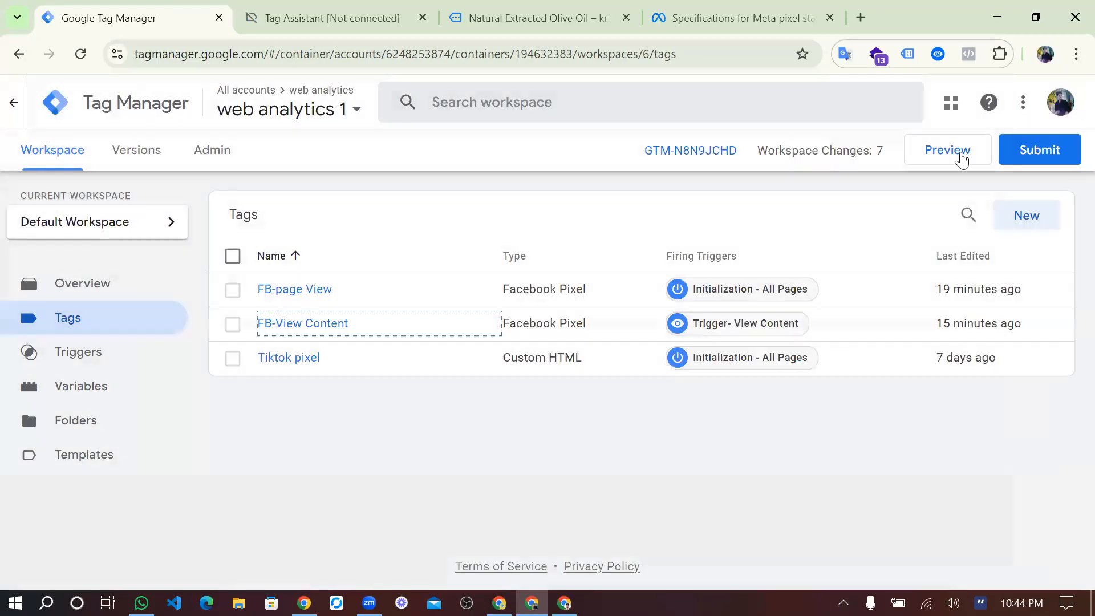
Start a container preview connected to krishnoroy.com and go to the Best Selling Products section on the connected site.
left_click(963, 161)
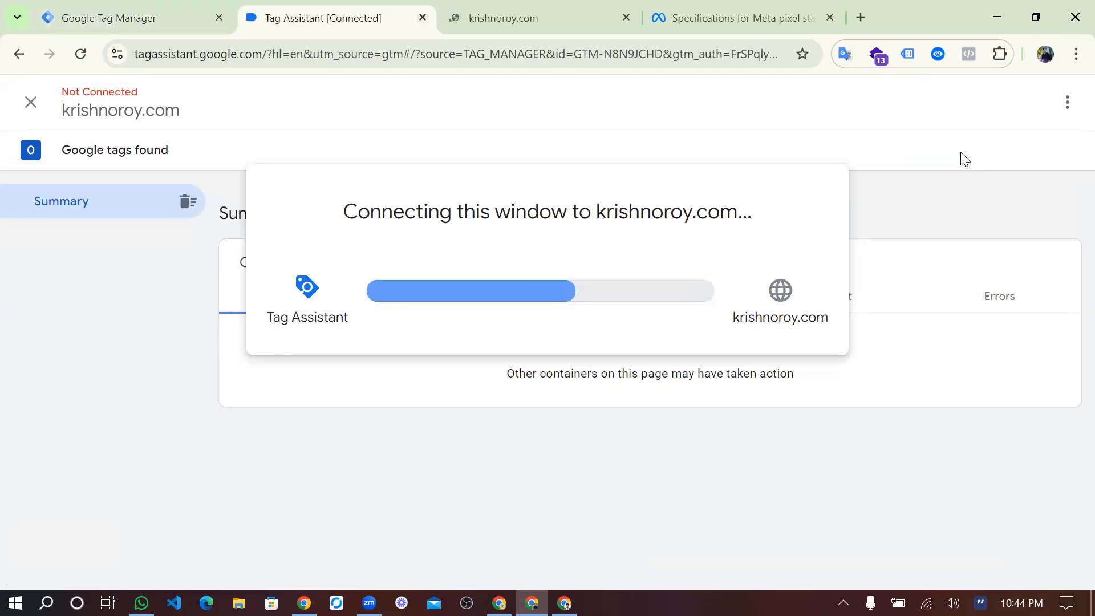
left_click(542, 411)
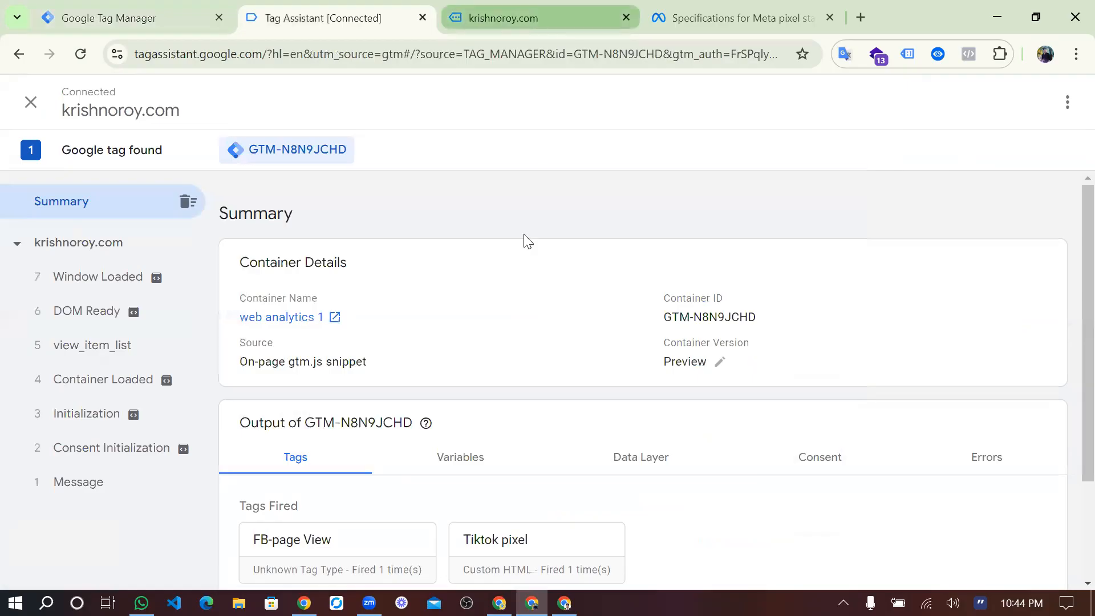
key("ctrl+Tab")
scroll(530, 333, "down", 10)
scroll(529, 336, "down", 1)
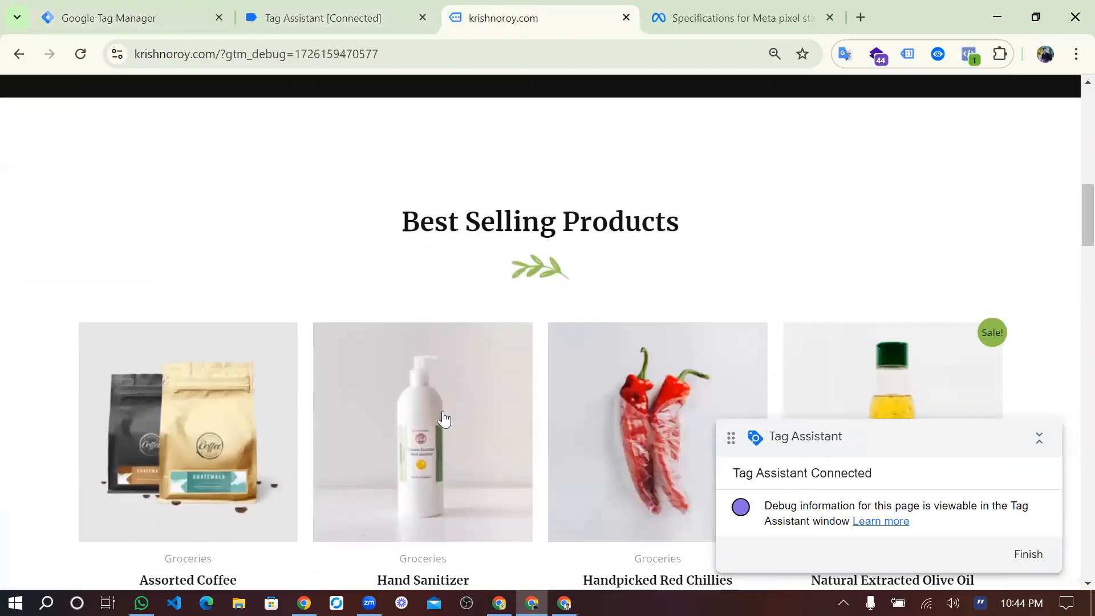
Open the Hand Sanitizer product page and inspect the ViewContent event's called URL in Meta Pixel Helper.
left_click(444, 420)
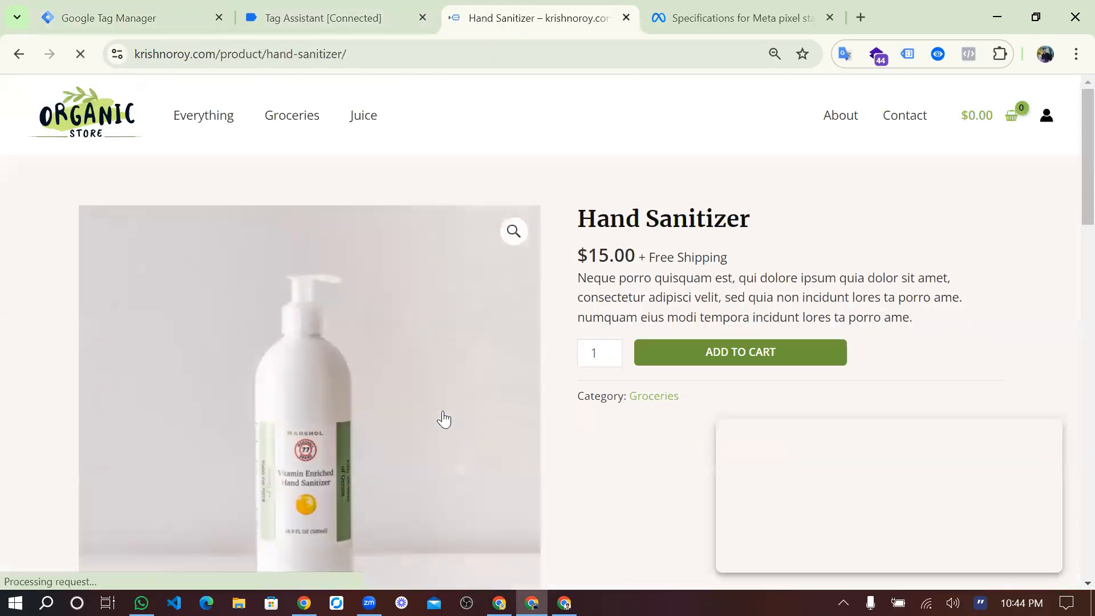
scroll(443, 420, "down", 2)
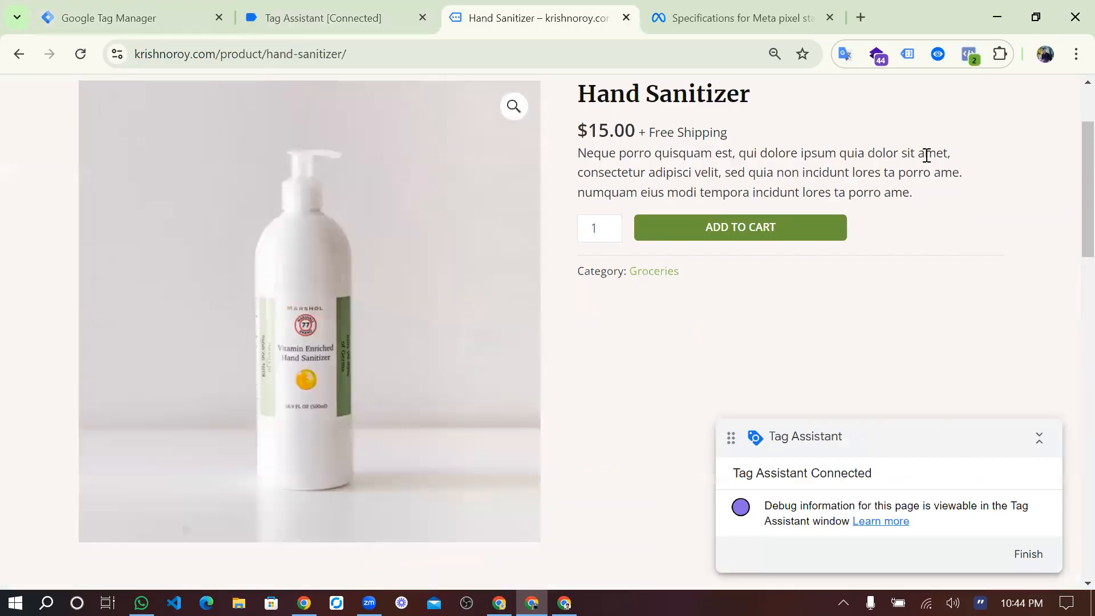
left_click(968, 55)
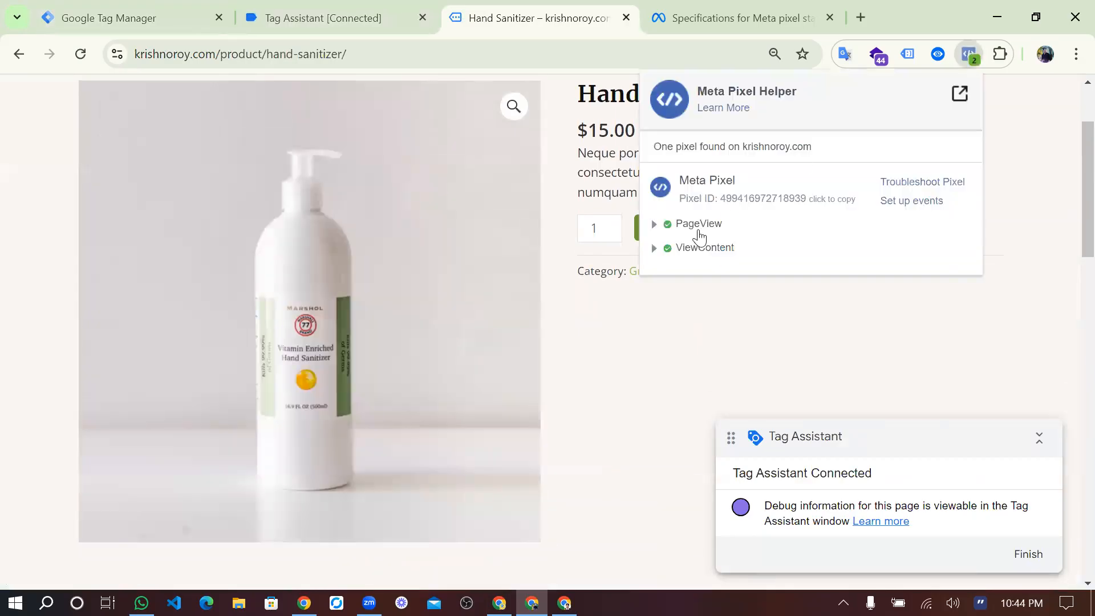
left_click(655, 249)
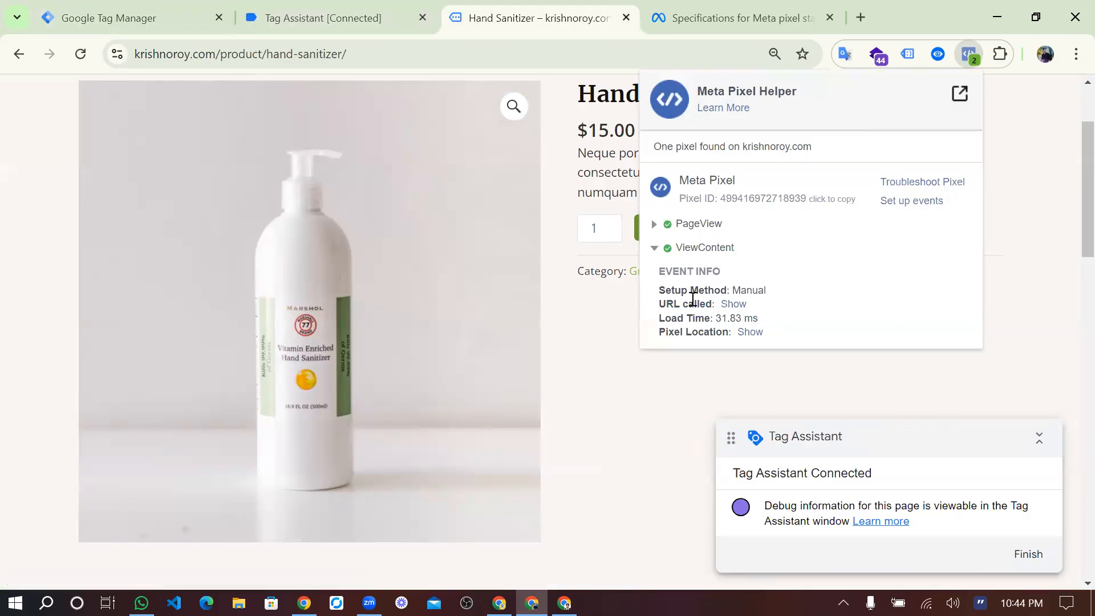
left_click(736, 305)
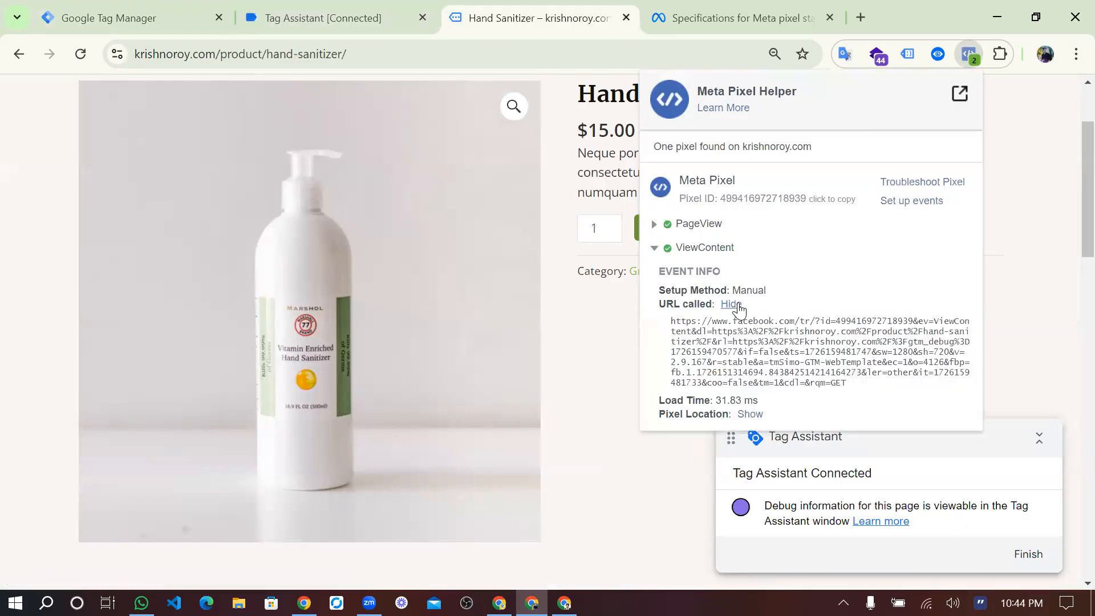
left_click(737, 306)
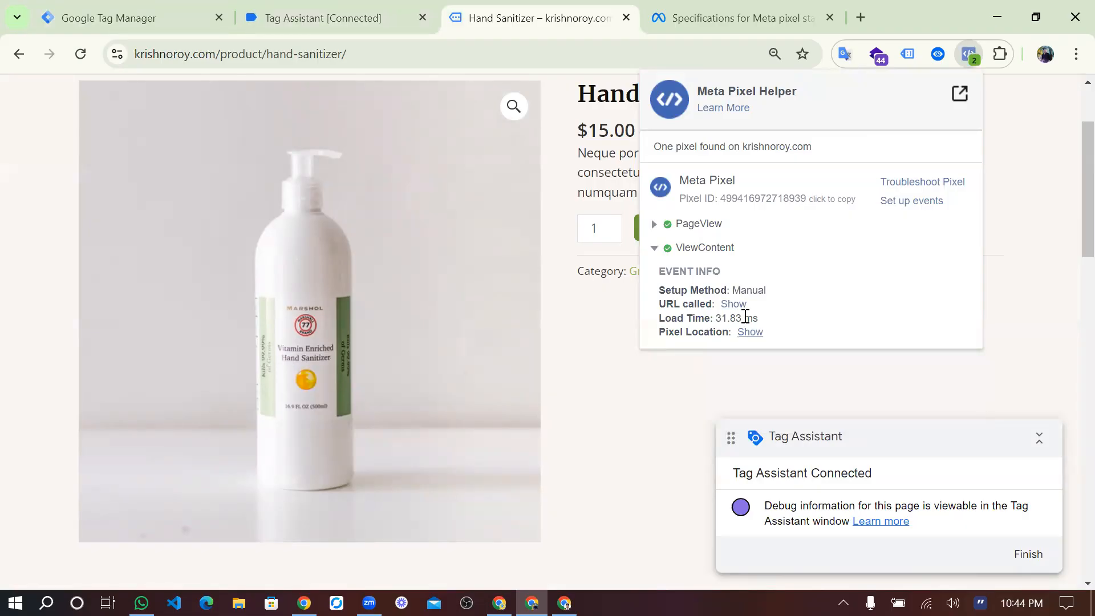
left_click(561, 158)
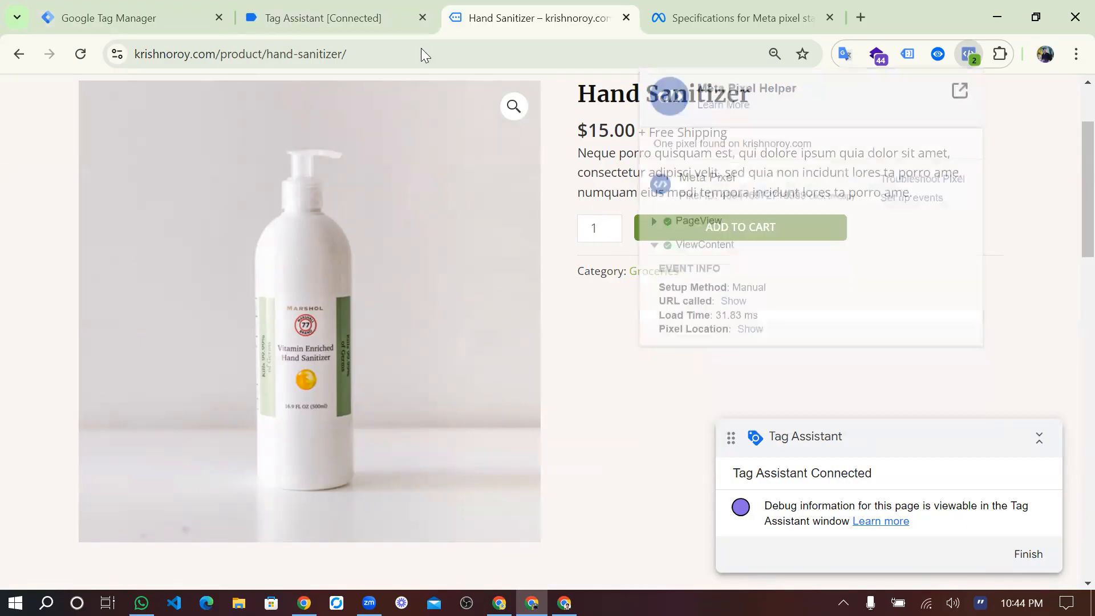
Start submitting the container's workspace changes in Google Tag Manager and name the version "parameter setup".
left_click(150, 3)
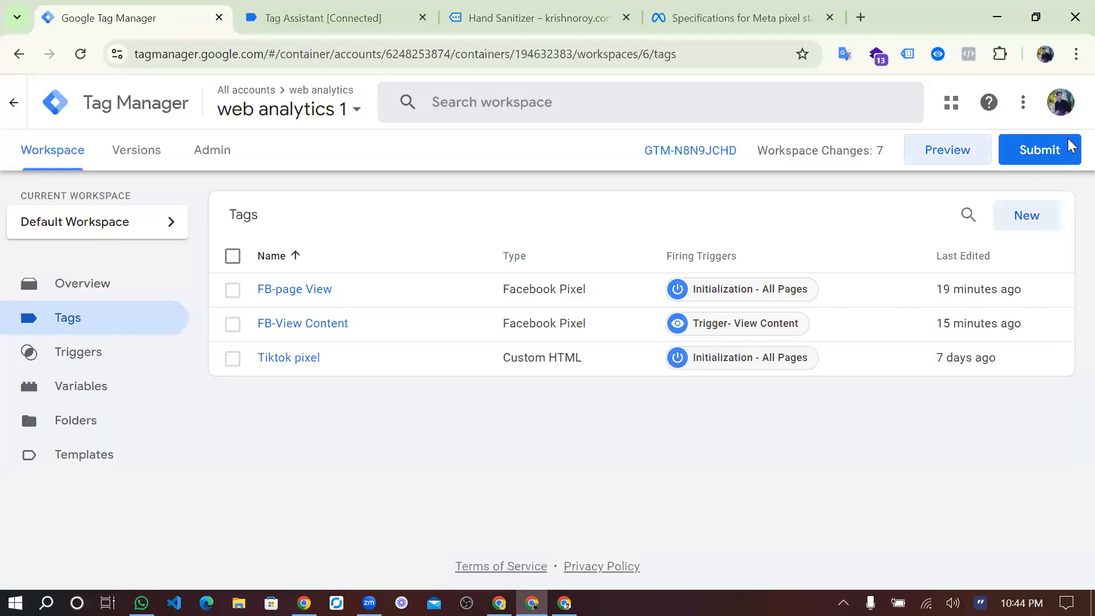
left_click(1056, 162)
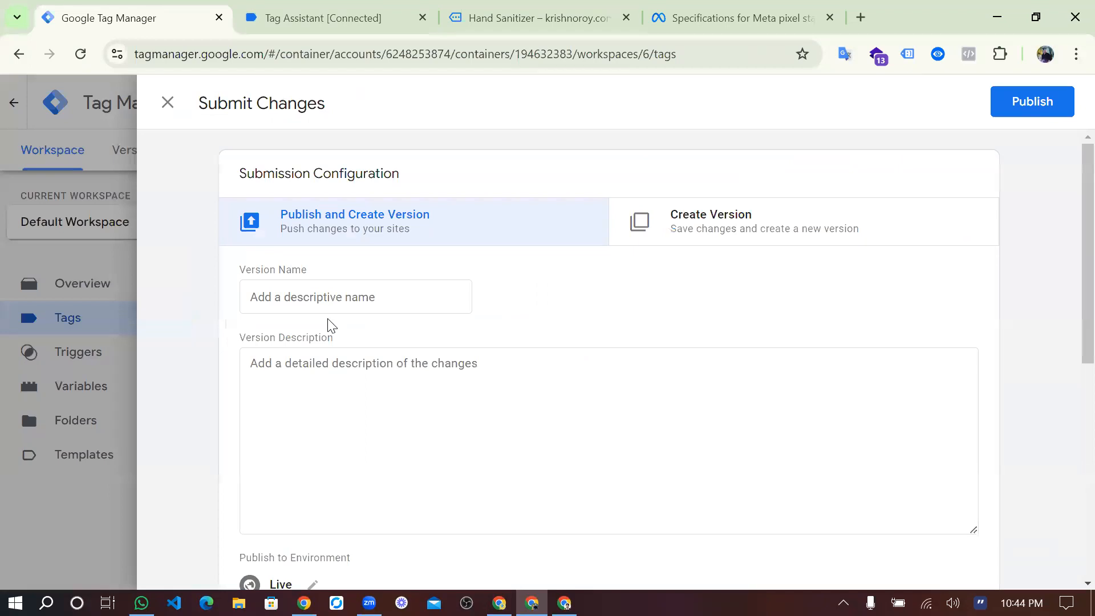
left_click(326, 299)
type("f")
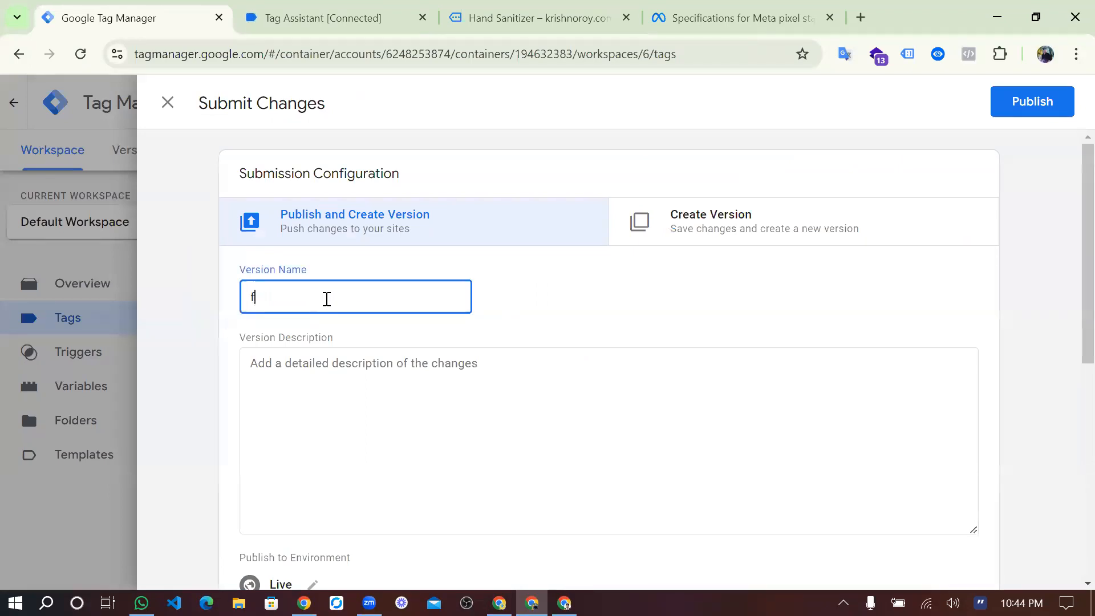
key("BackSpace")
key("BackSpace")
key("BackSpace")
key("BackSpace")
type("pera")
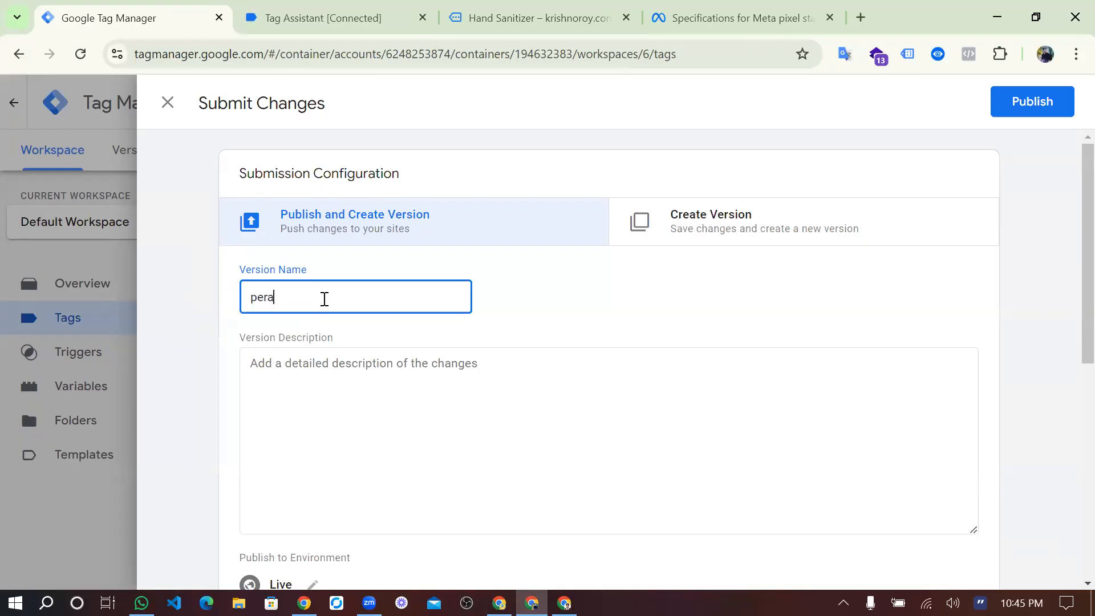
type("miter setup")
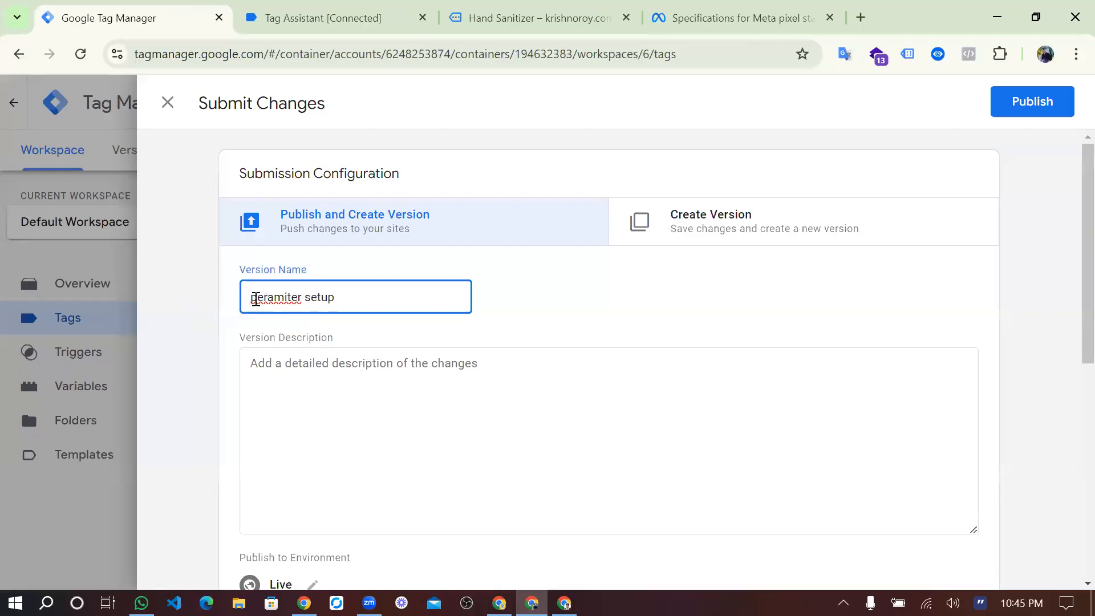
right_click(257, 298)
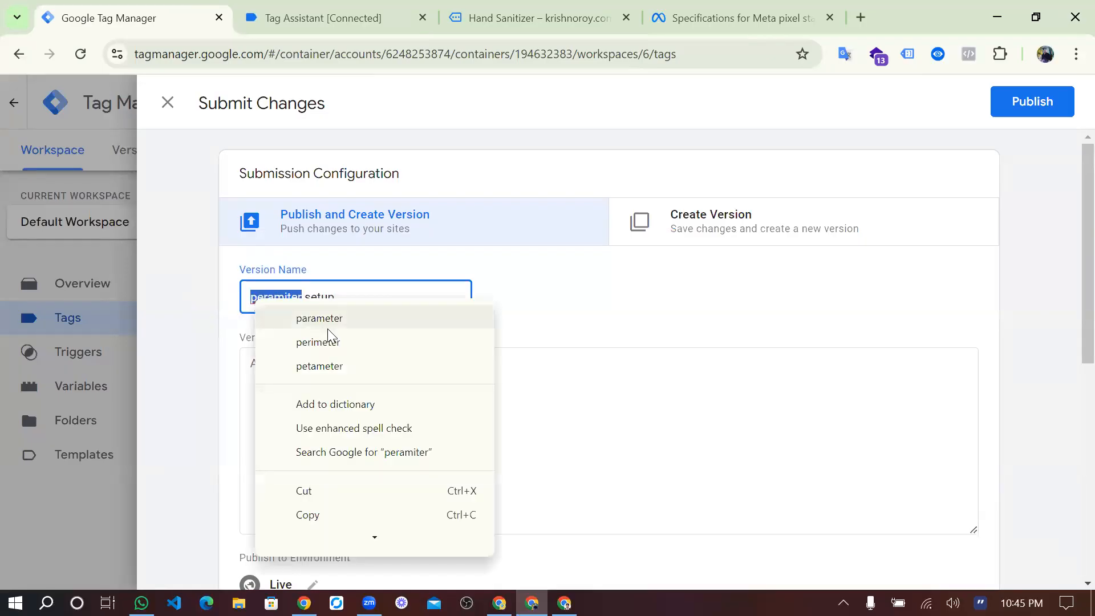
left_click(320, 328)
Publish the parameter setup version, close its summary and return to the container workspace.
left_click(1033, 103)
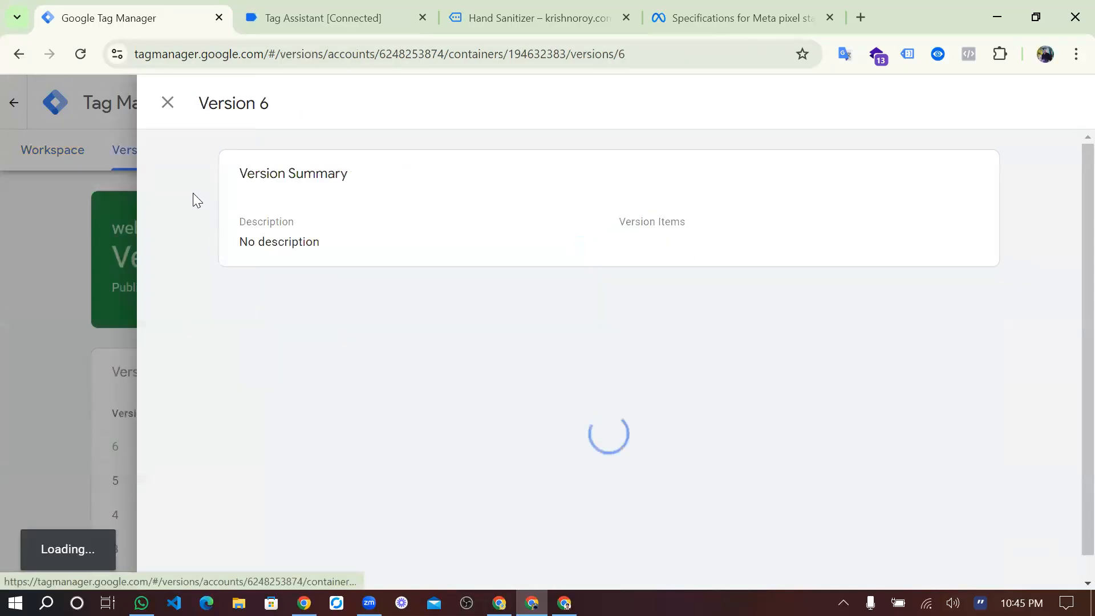
left_click(168, 103)
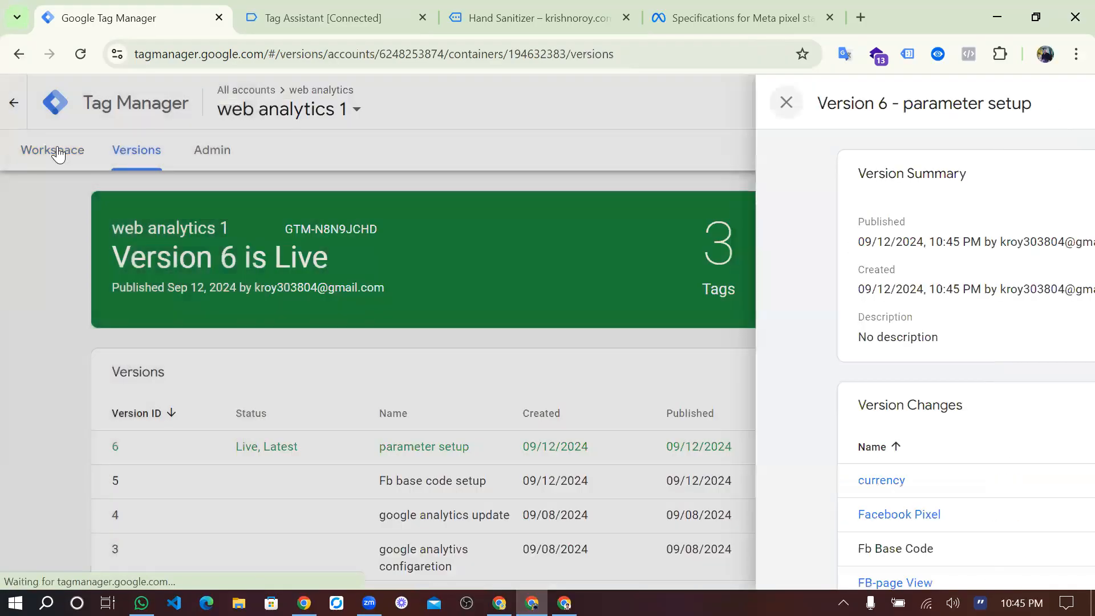
left_click(58, 153)
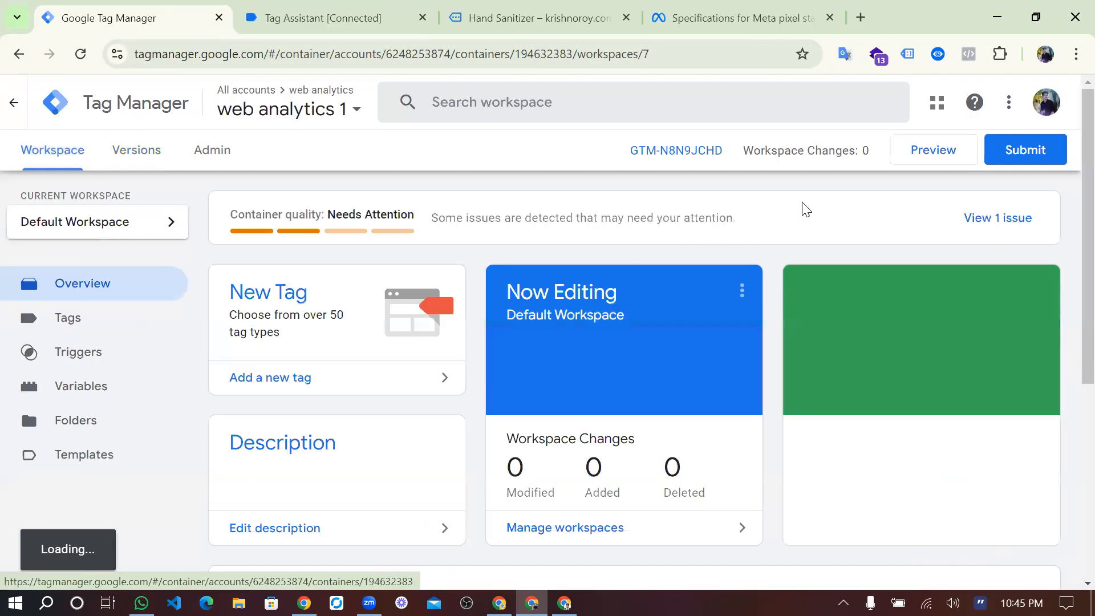
Start a new container preview and open the Hand Sanitizer product page on the connected site.
left_click(902, 161)
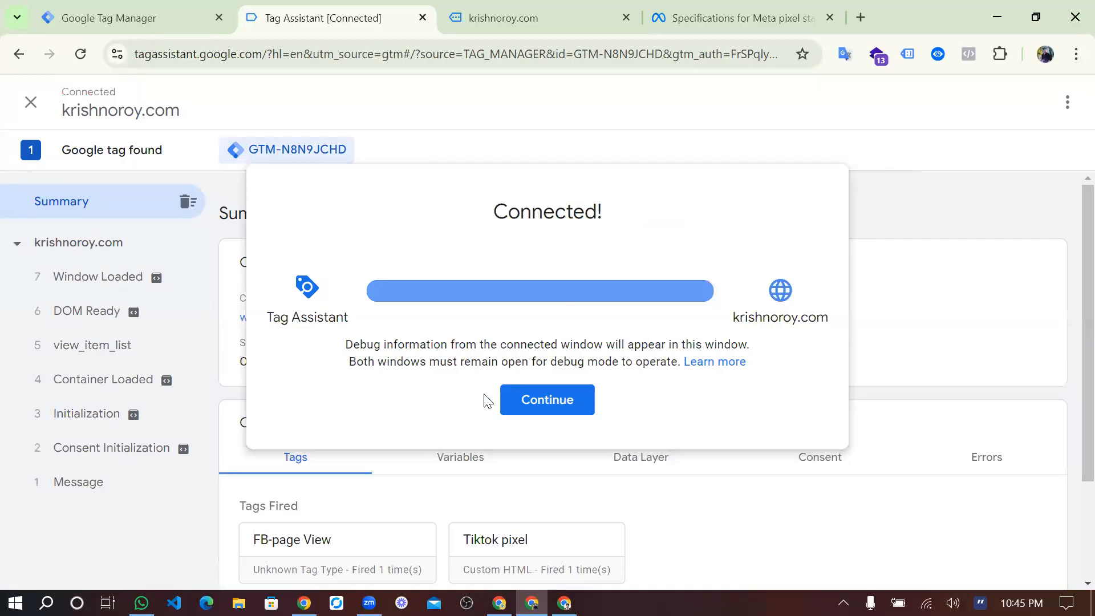
left_click(529, 400)
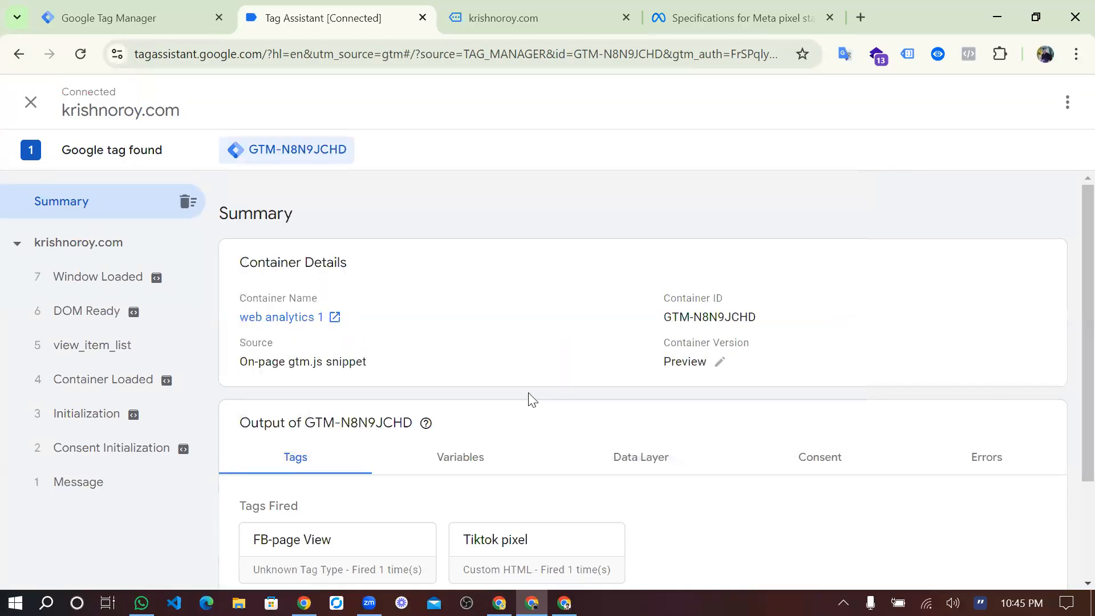
left_click(492, 21)
scroll(511, 358, "down", 5)
scroll(509, 356, "down", 6)
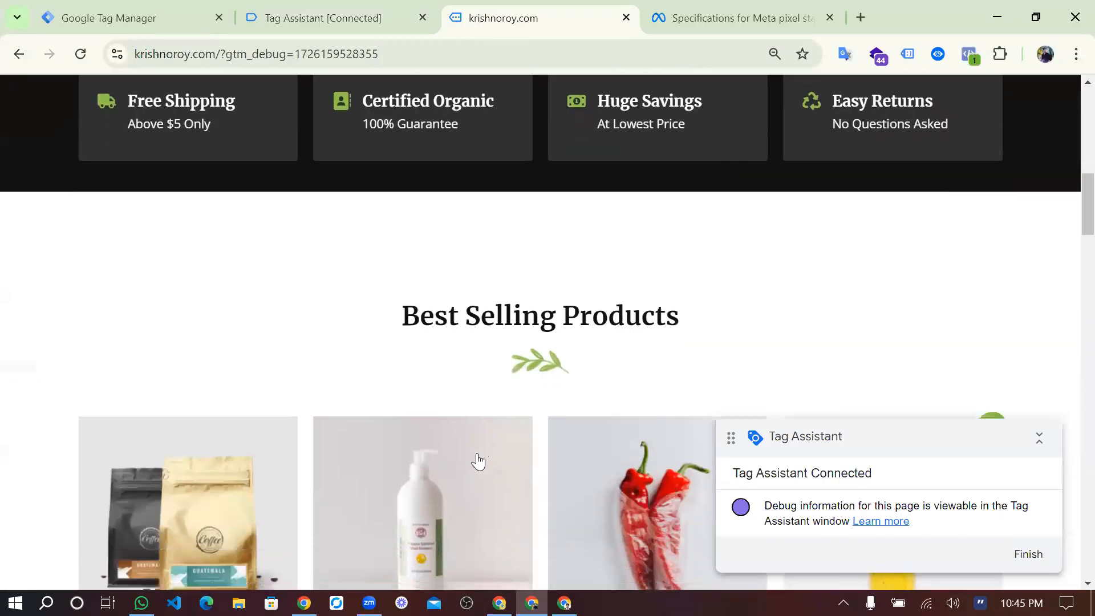
left_click(478, 462)
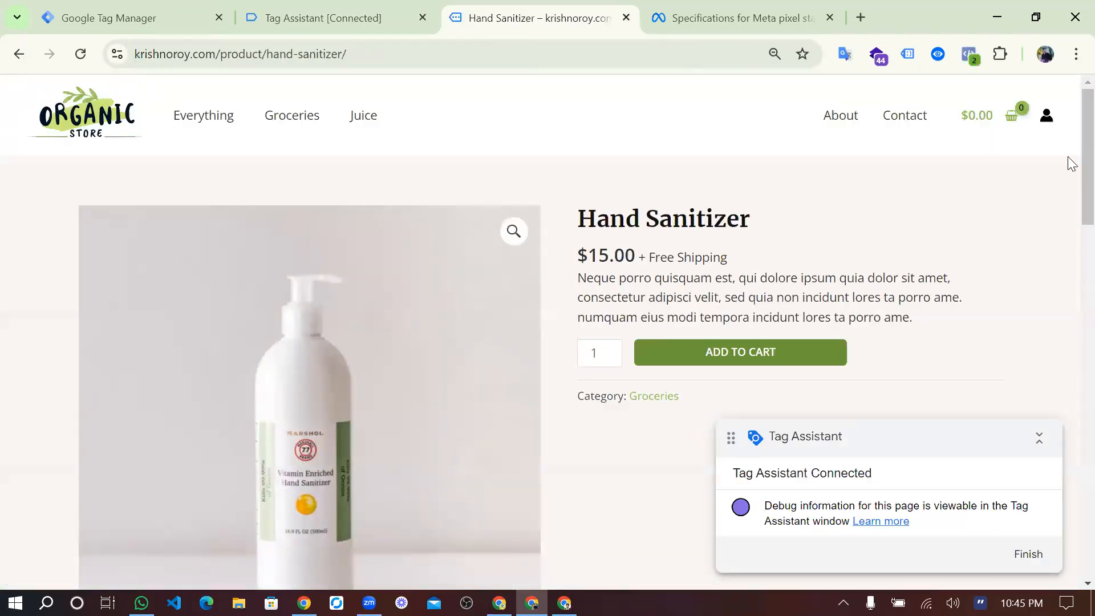
Examine the ViewContent event's called URL and pixel location in Meta Pixel Helper for the newly loaded product page.
left_click(970, 56)
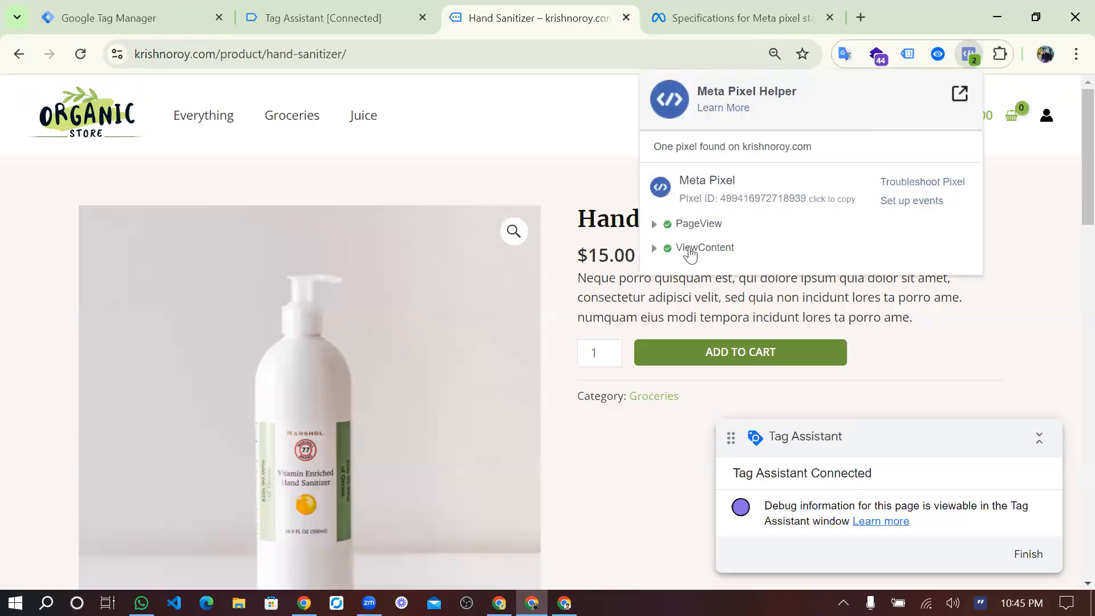
left_click(656, 248)
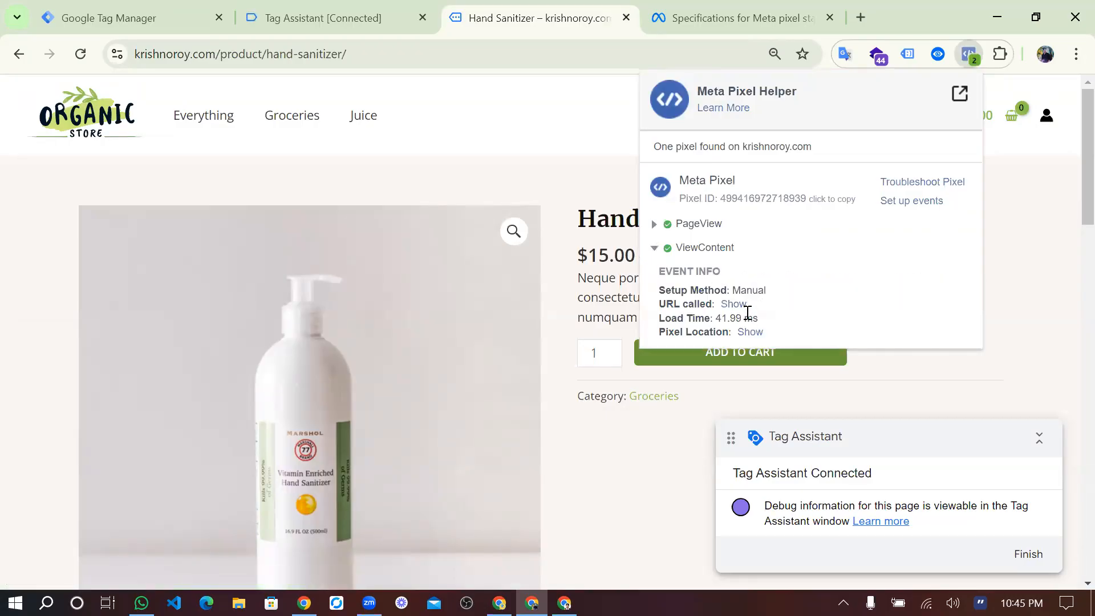
left_click(734, 306)
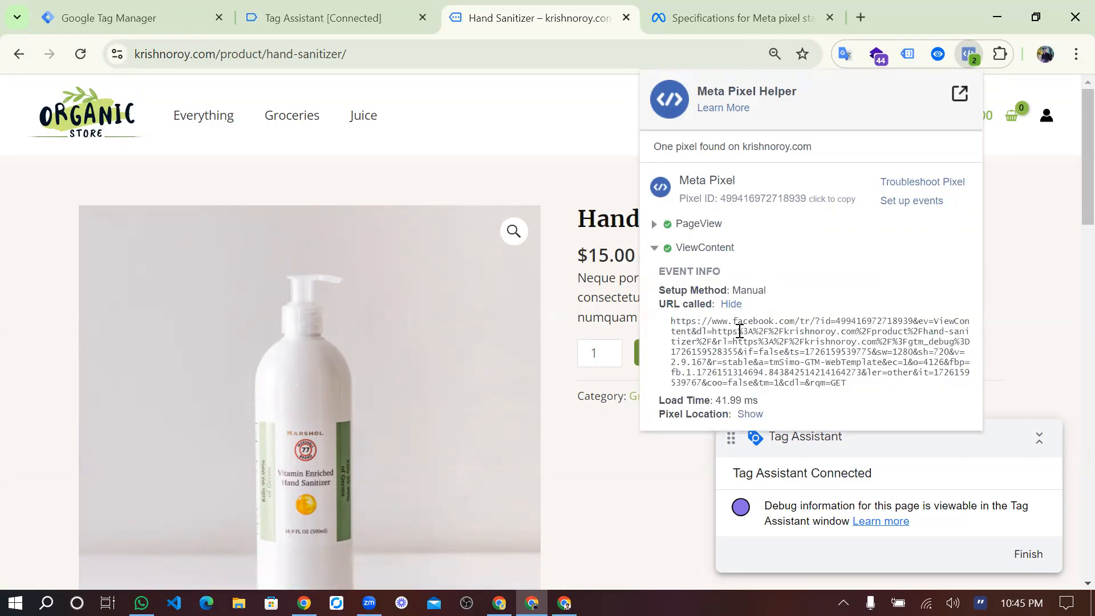
left_click(751, 415)
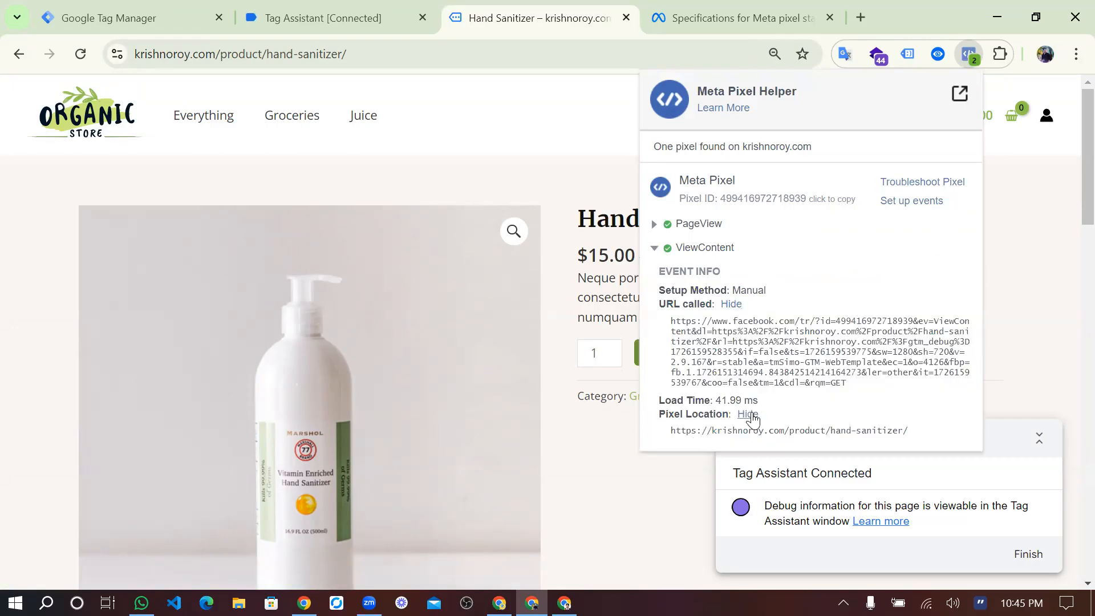
left_click(732, 306)
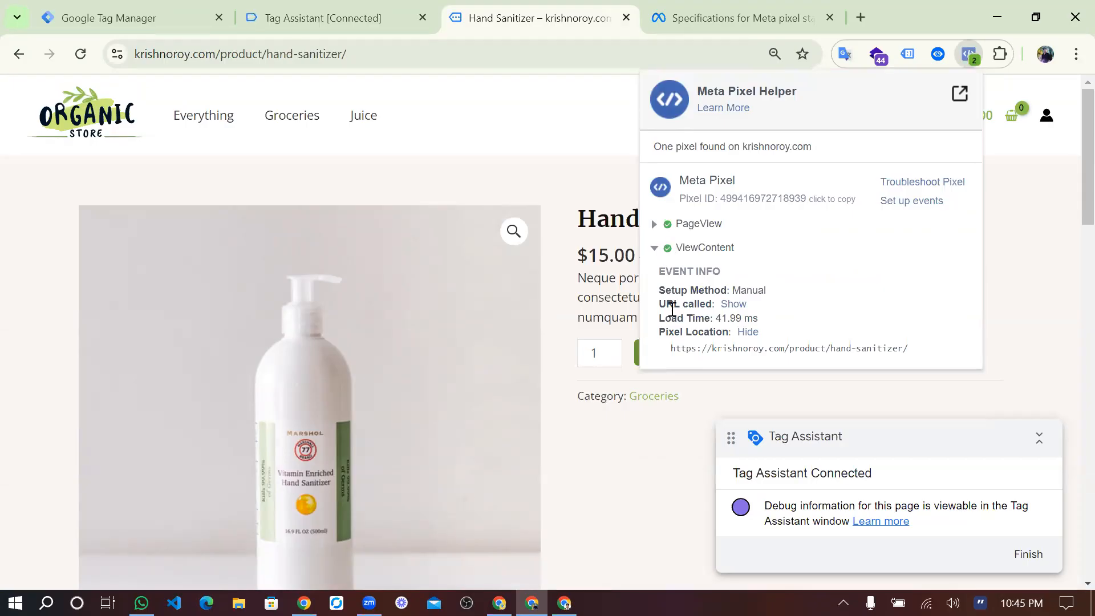
Return to Google Tag Manager, open the FB-View Content tag's configuration for editing and expand its Object Properties.
left_click(155, 16)
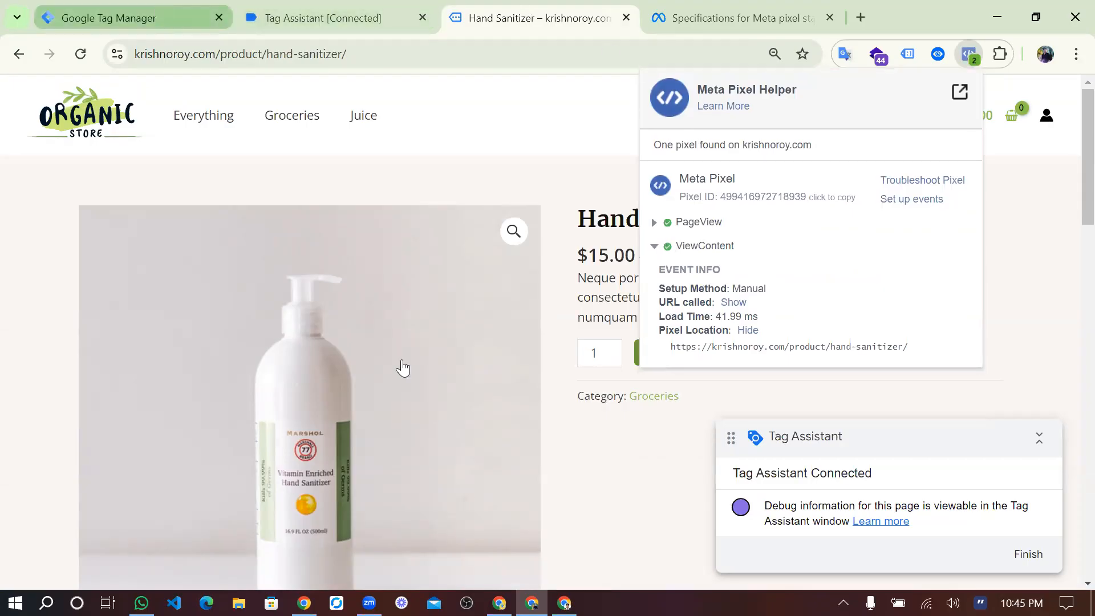
scroll(425, 394, "down", 3)
scroll(239, 354, "up", 3)
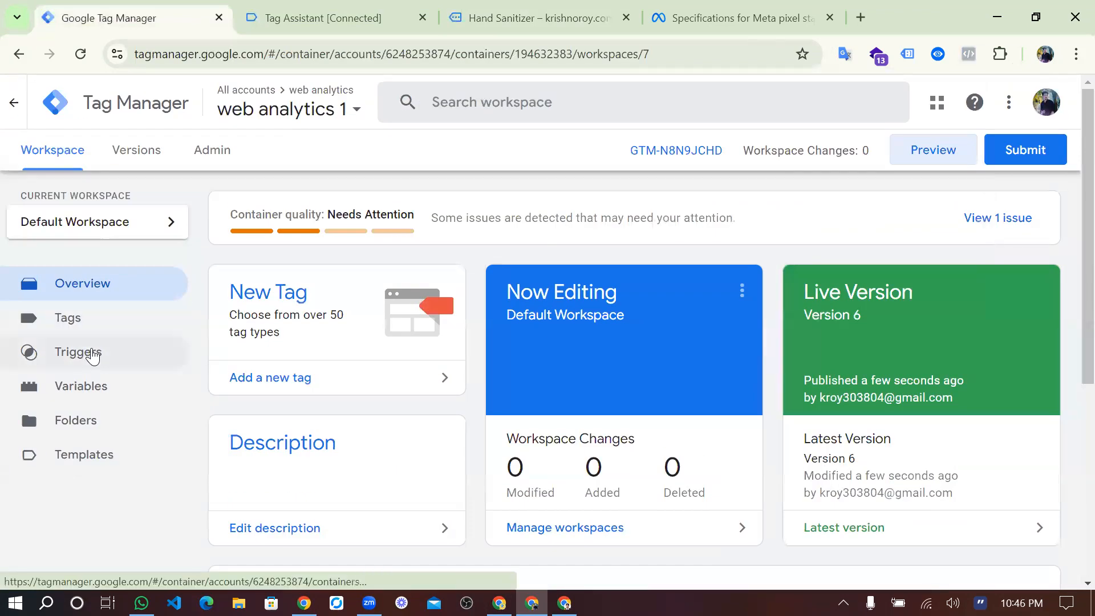
left_click(92, 328)
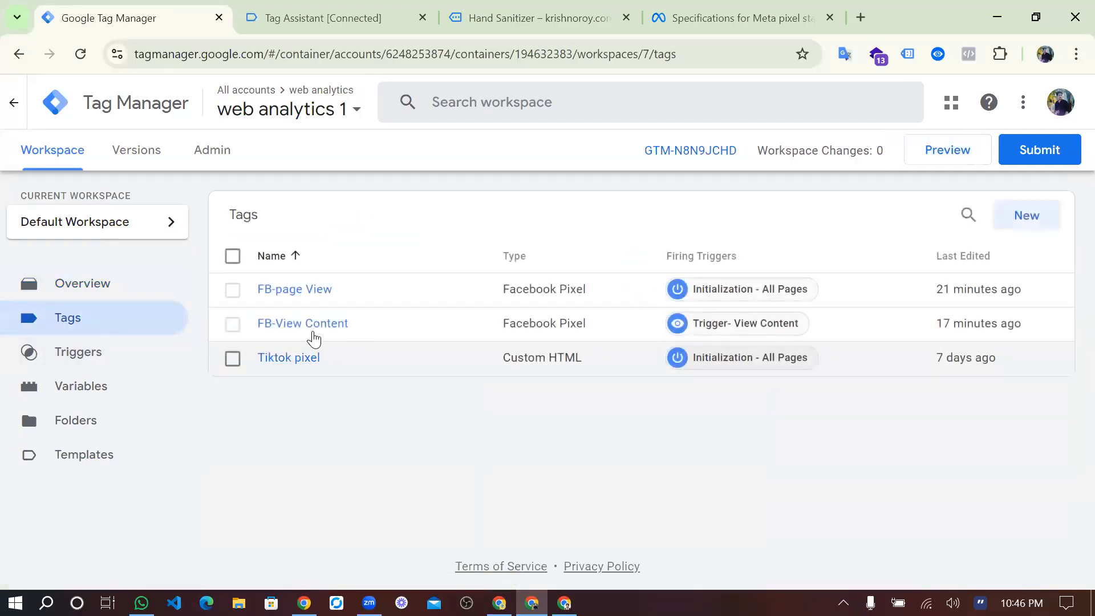
left_click(311, 327)
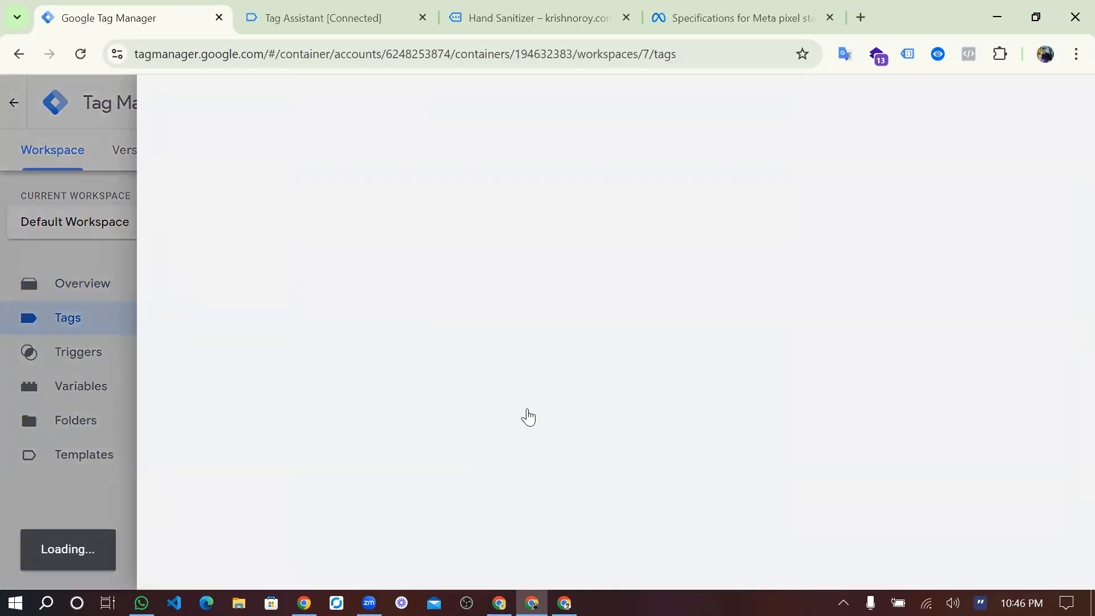
scroll(525, 415, "down", 5)
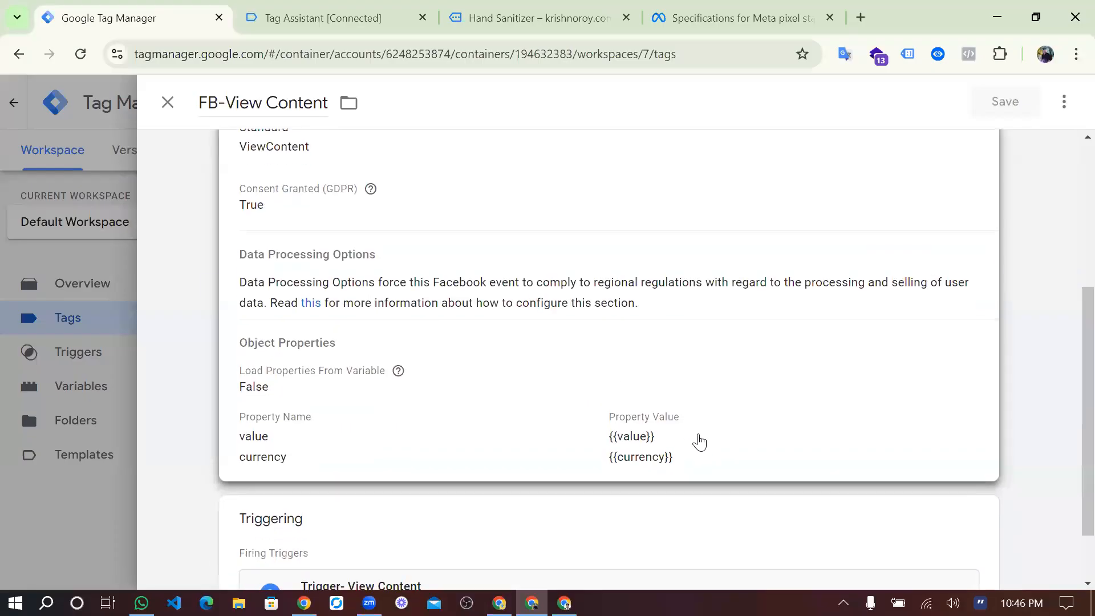
left_click(695, 440)
scroll(697, 441, "down", 3)
scroll(699, 401, "up", 1)
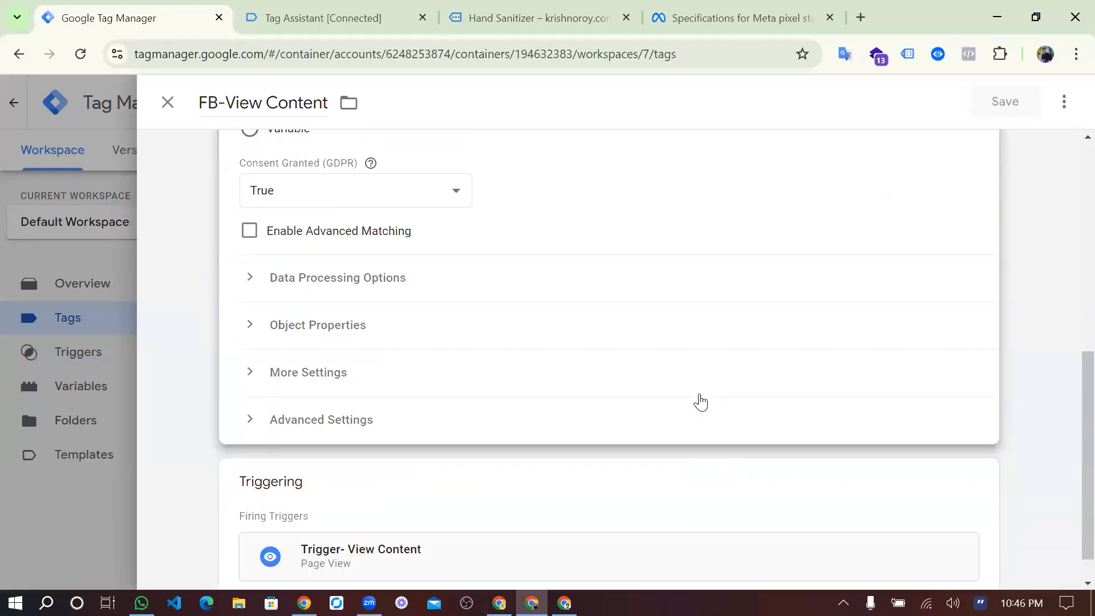
left_click(420, 330)
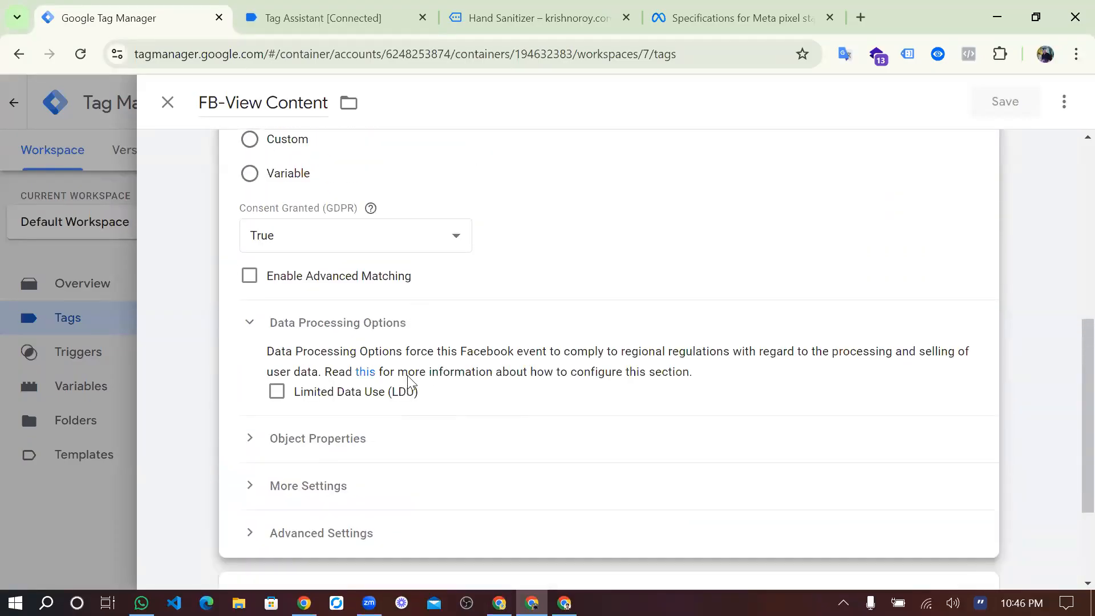
left_click(378, 426)
scroll(379, 426, "down", 5)
Clear the value property's Property Value and reselect the {{value}} variable for it.
left_click(679, 294)
key("ctrl+a")
key("BackSpace")
type("{{")
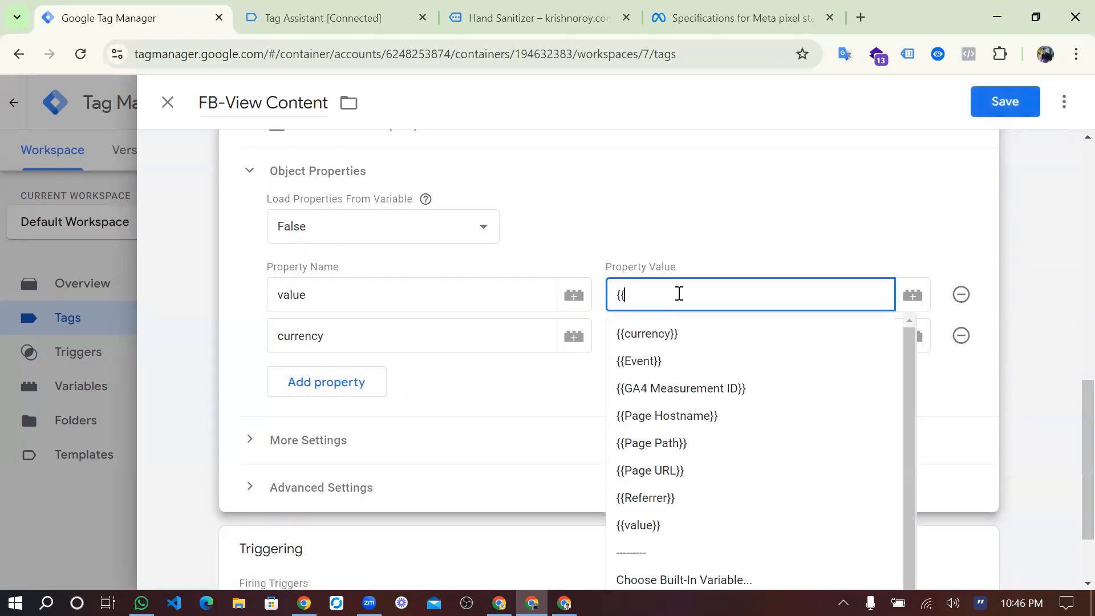
type("c")
key("BackSpace")
type("v")
left_click(650, 362)
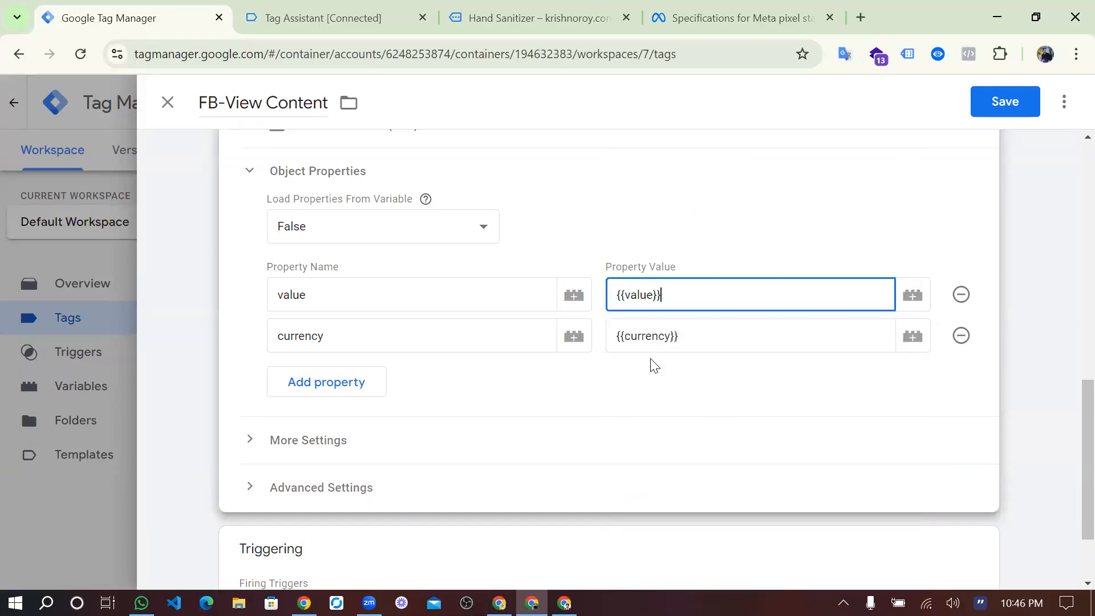
Clear the currency property's Property Value, reselect the {{currency}} variable for it, and save the FB-View Content tag.
left_click(696, 341)
key("ctrl+a")
key("BackSpace")
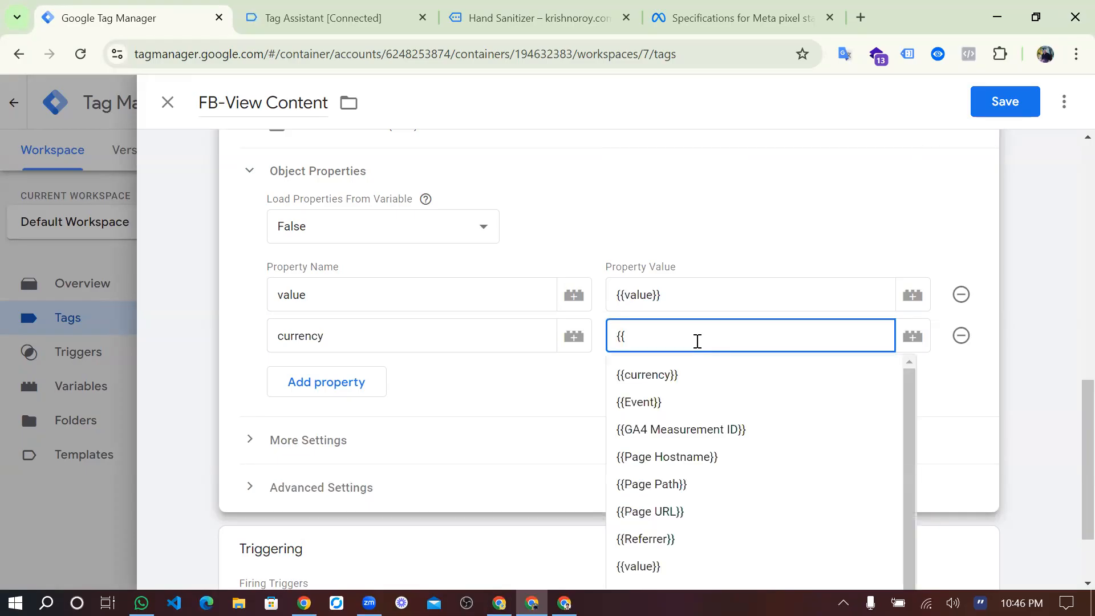
left_click(670, 365)
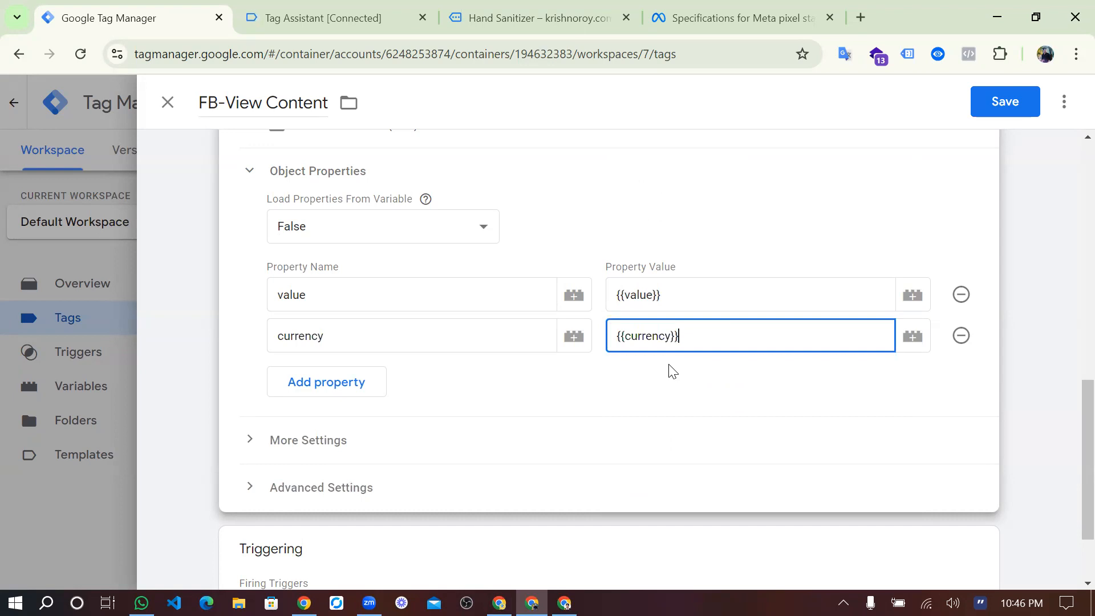
left_click(1006, 101)
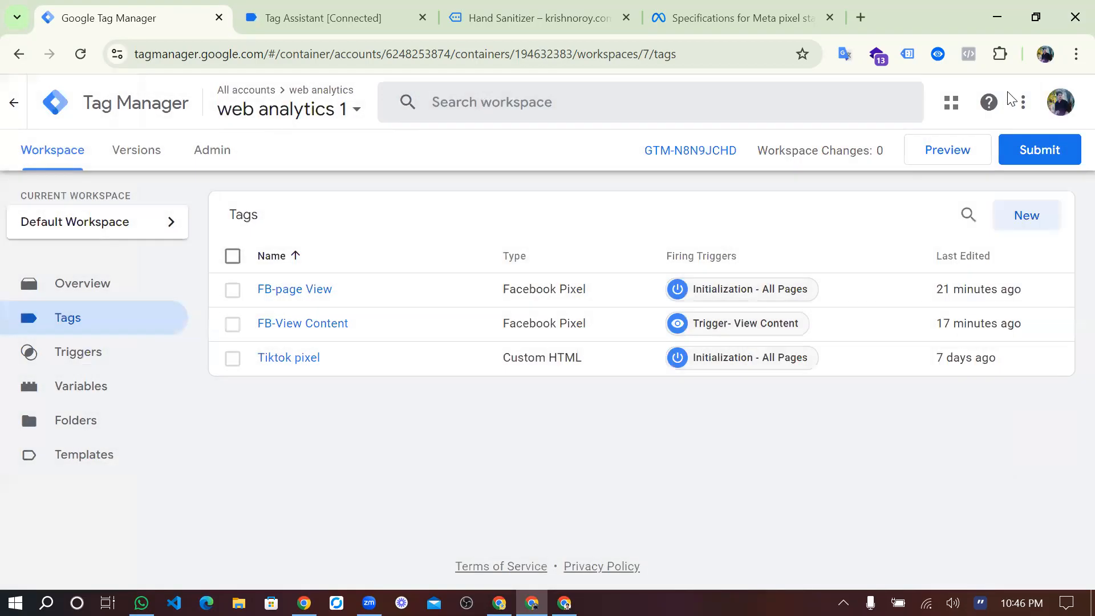
Preview the container again with the site connected and open the Hand Sanitizer product page from the homepage.
left_click(945, 160)
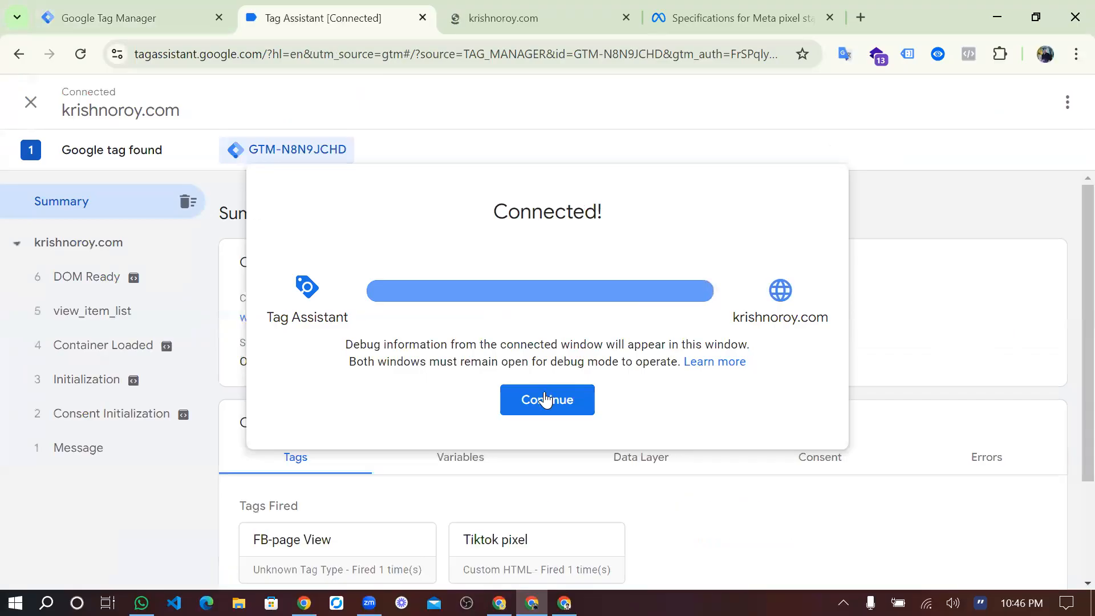
left_click(544, 394)
scroll(660, 340, "down", 3)
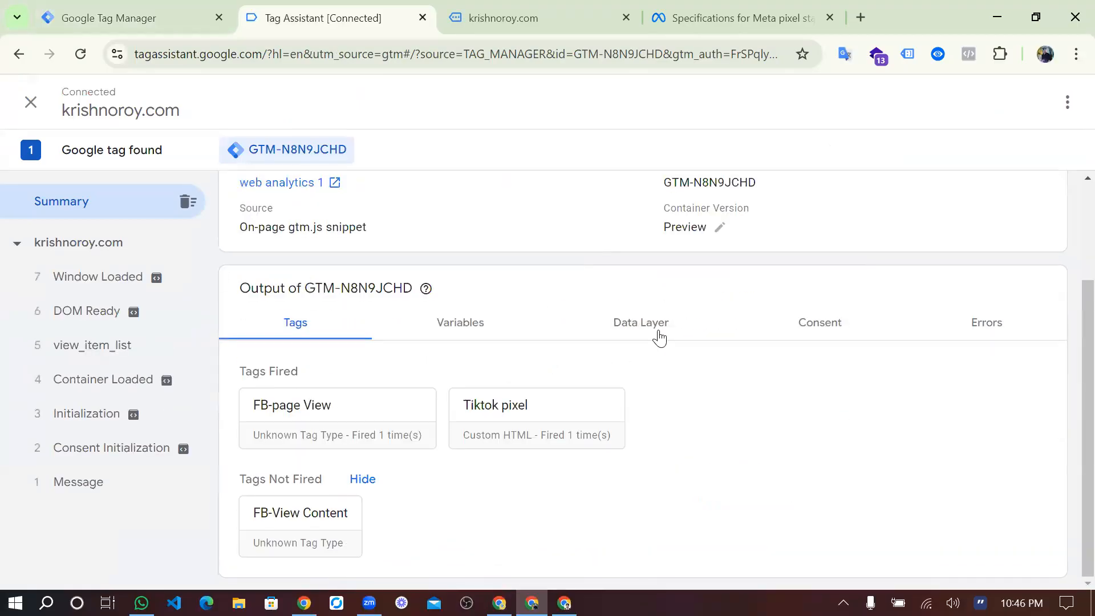
left_click(660, 338)
left_click(528, 13)
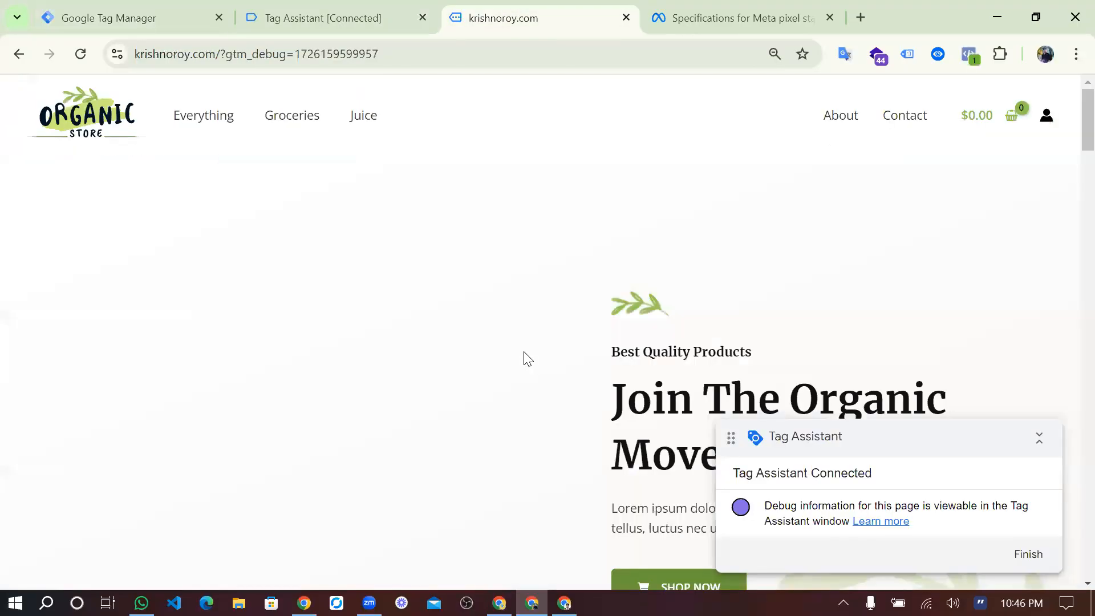
scroll(528, 359, "down", 5)
scroll(528, 359, "down", 10)
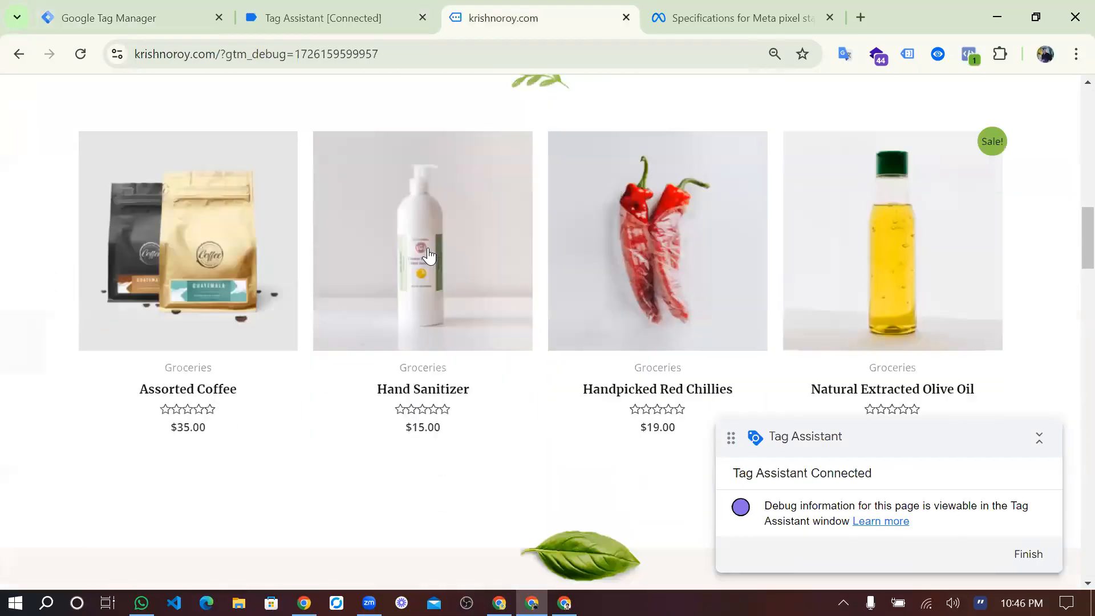
left_click(429, 255)
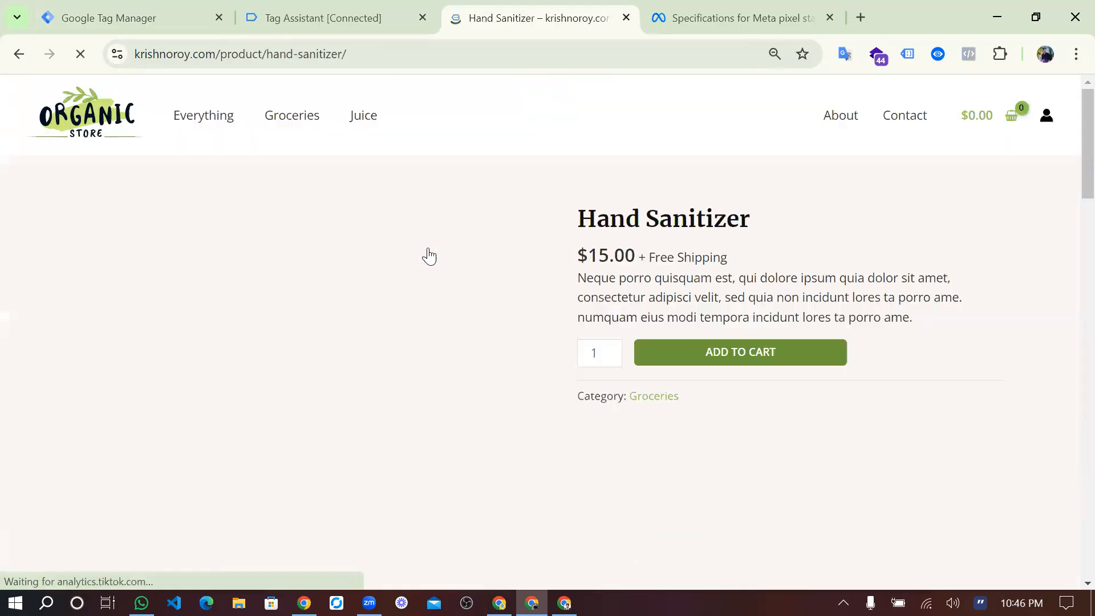
Inspect the ViewContent event's info in Meta Pixel Helper on the Hand Sanitizer product page.
scroll(429, 256, "down", 3)
scroll(429, 256, "down", 1)
scroll(429, 255, "up", 4)
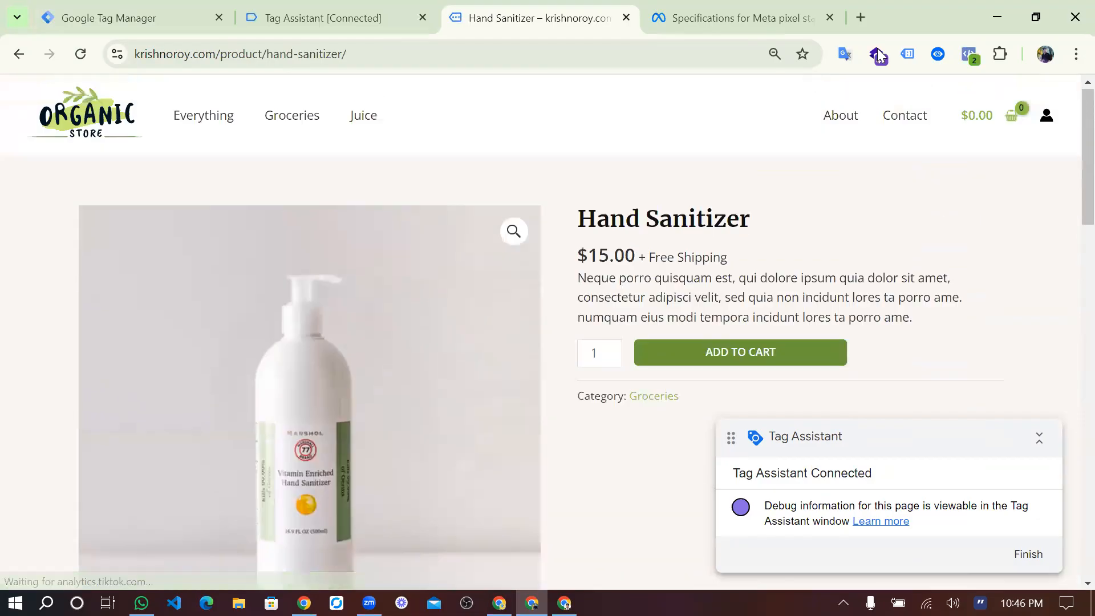
left_click(969, 54)
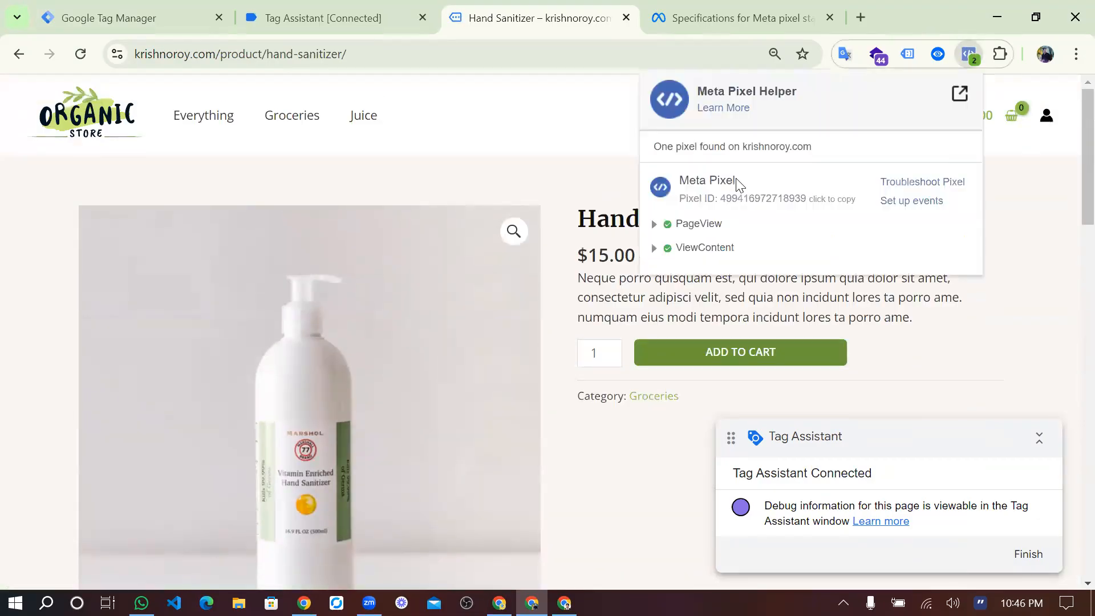
left_click(656, 250)
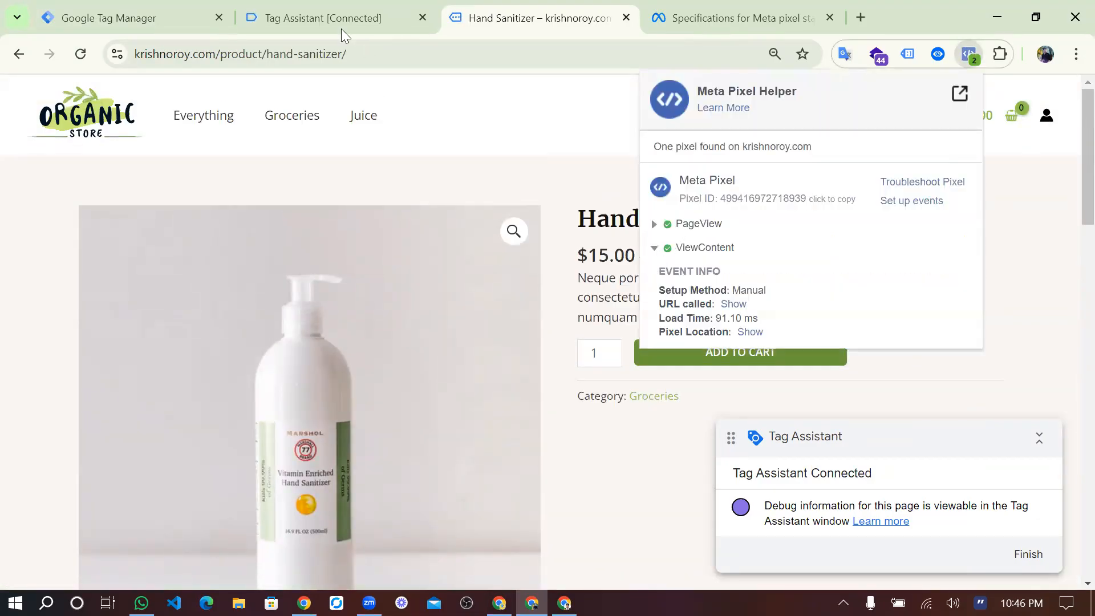
Switch to Tag Assistant and examine the view_item event's data layer, variable values and tags for the Hand Sanitizer page.
left_click(298, 7)
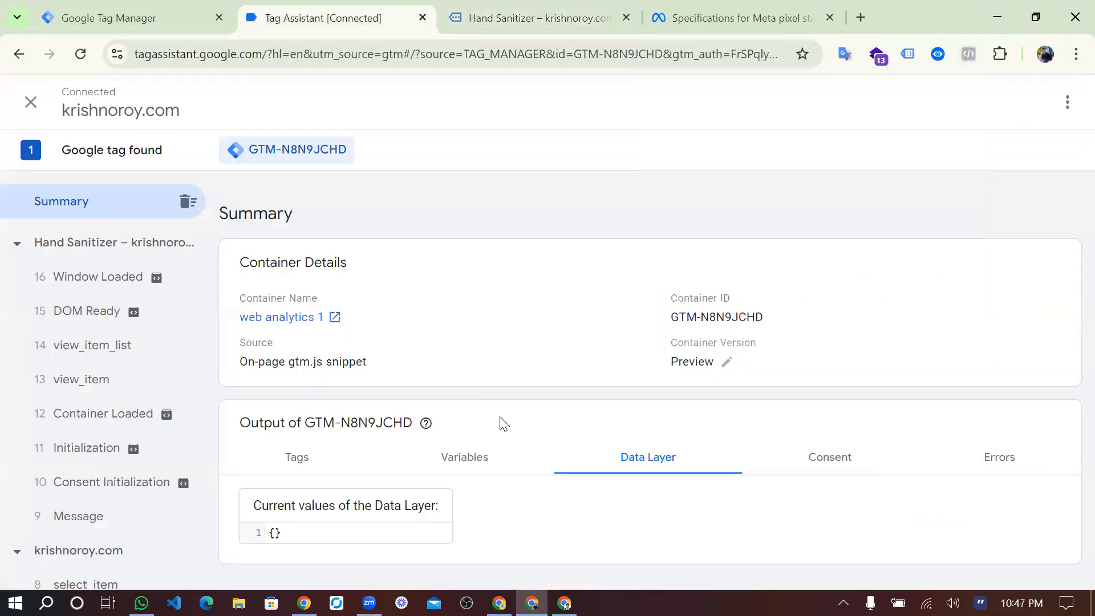
left_click(109, 379)
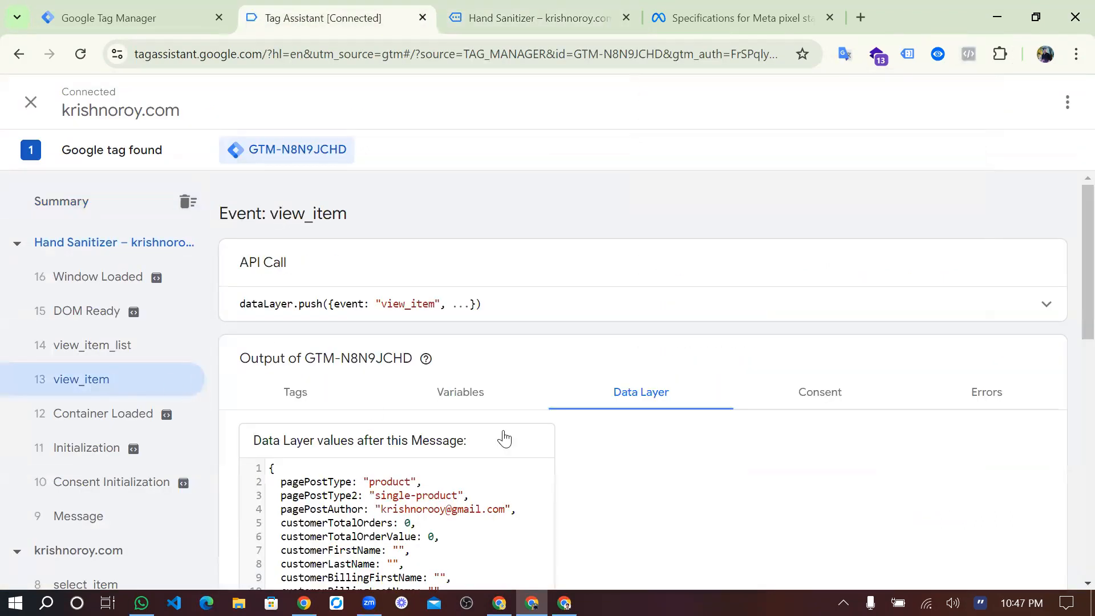
scroll(504, 440, "down", 11)
scroll(505, 432, "up", 5)
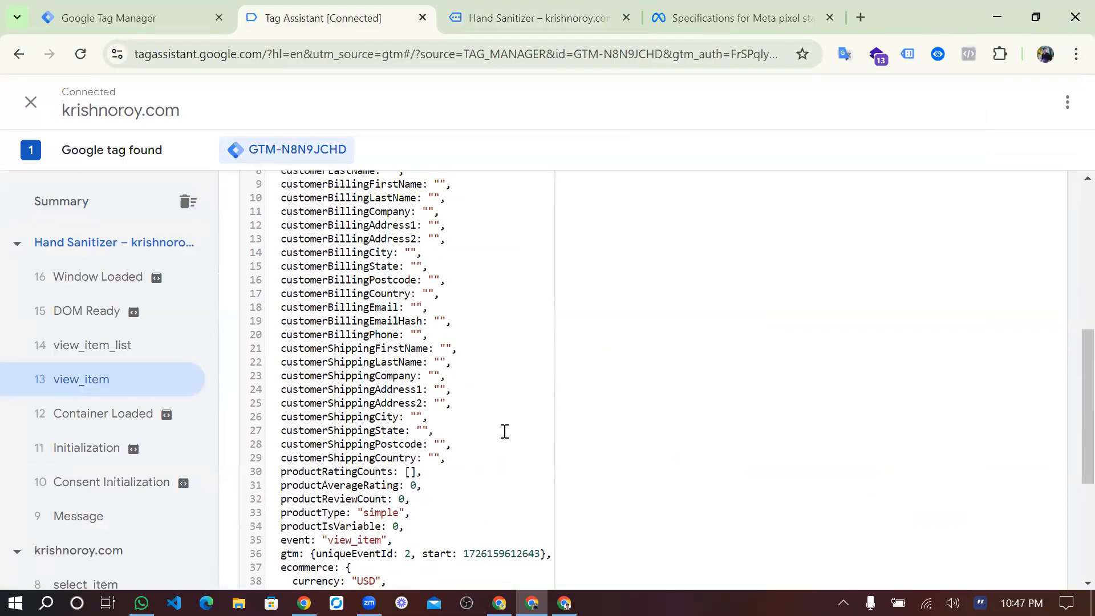
scroll(505, 432, "up", 6)
left_click(460, 403)
scroll(462, 403, "down", 1)
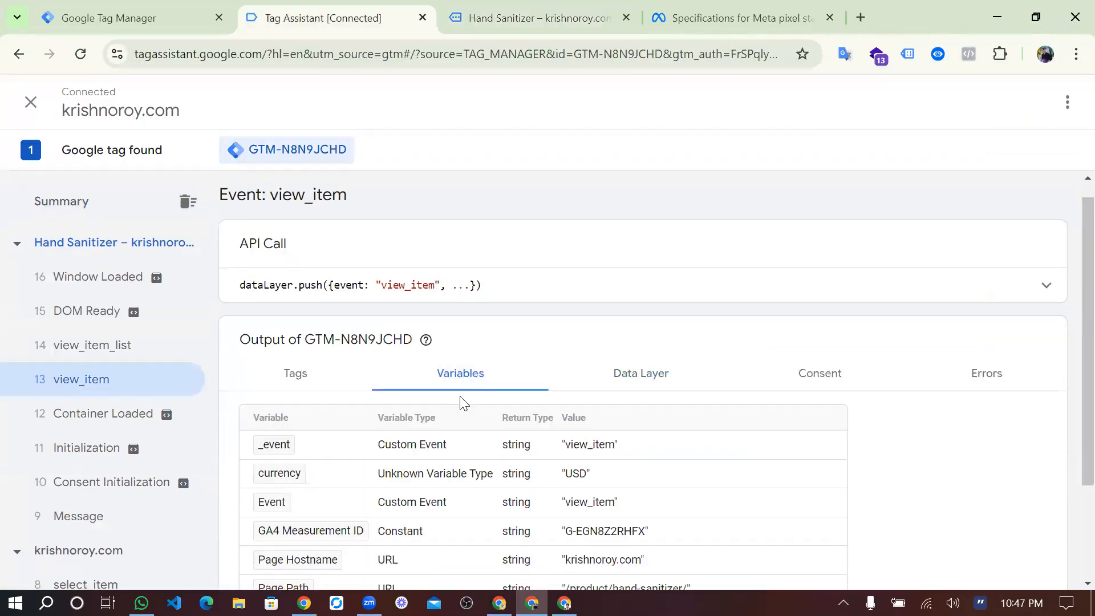
scroll(464, 404, "down", 2)
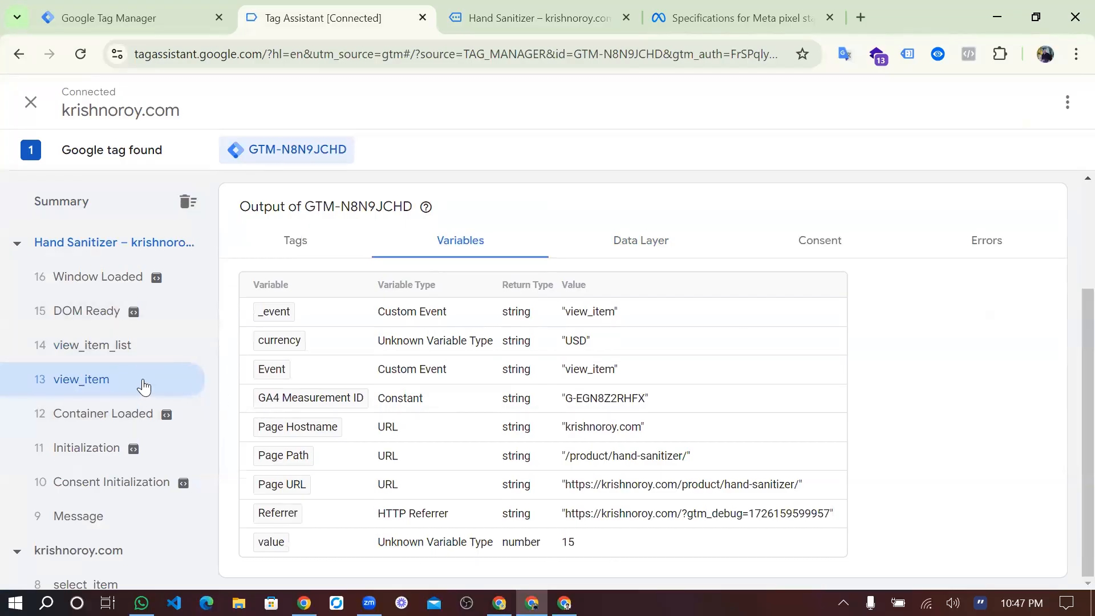
left_click(329, 251)
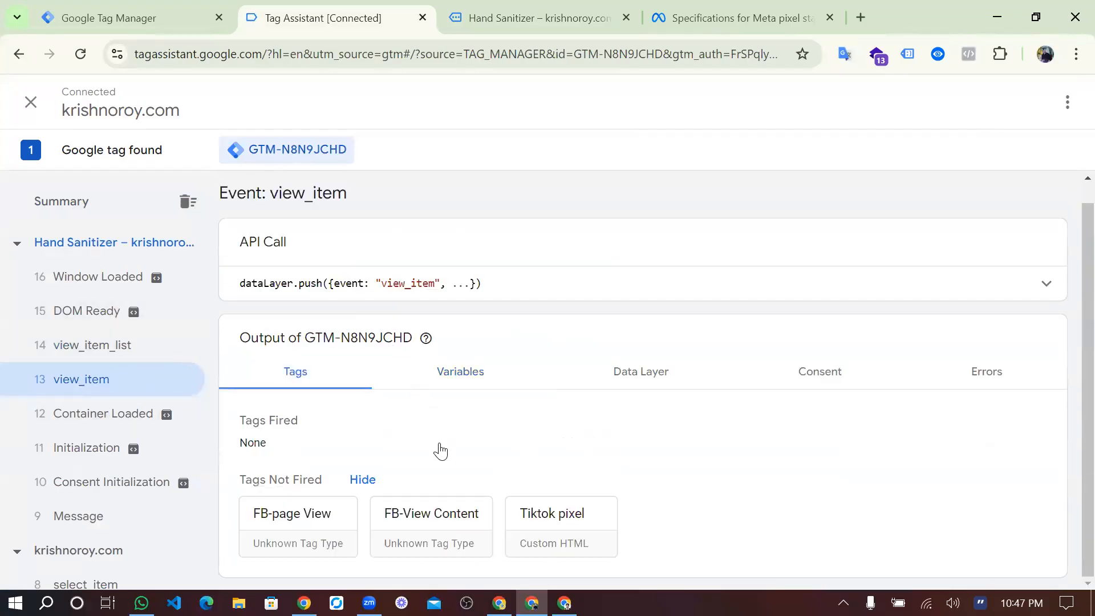
Return to the product page and recheck the ViewContent event in Meta Pixel Helper.
left_click(130, 8)
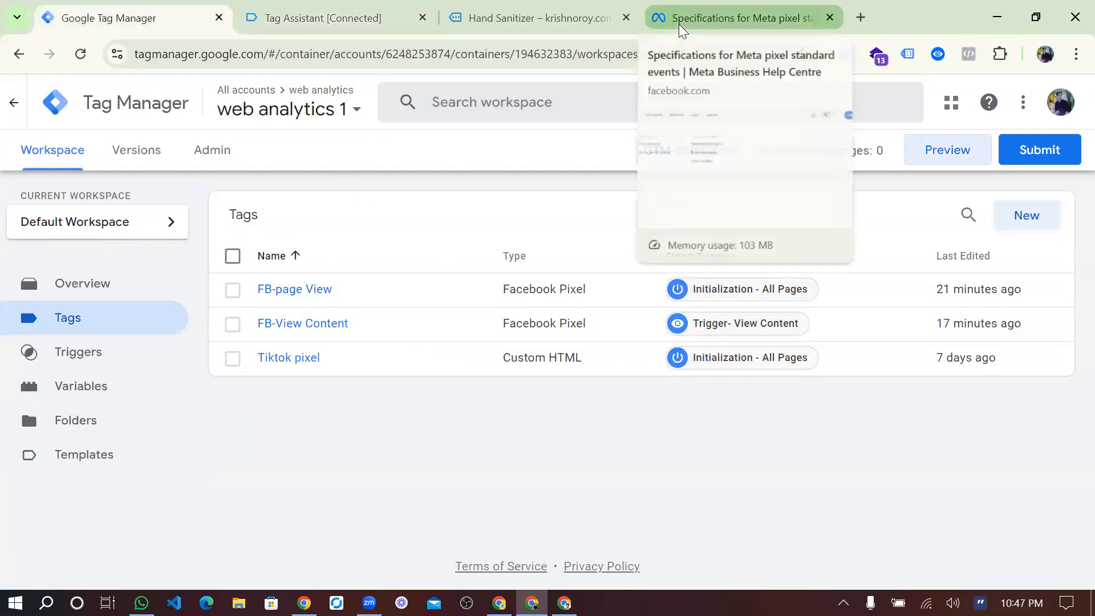
left_click(536, 20)
scroll(662, 222, "down", 3)
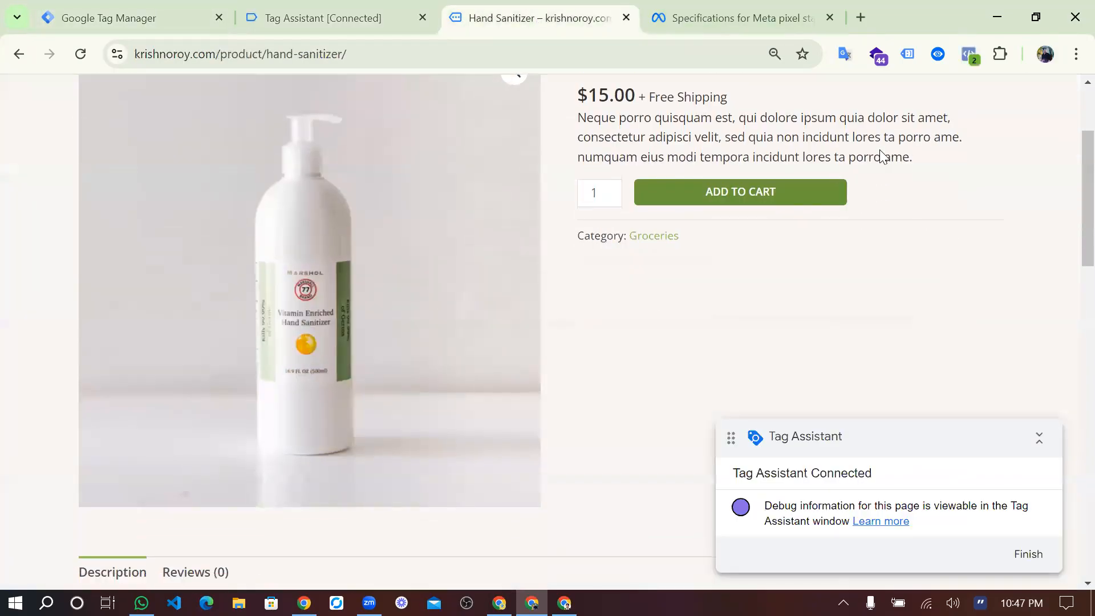
left_click(969, 54)
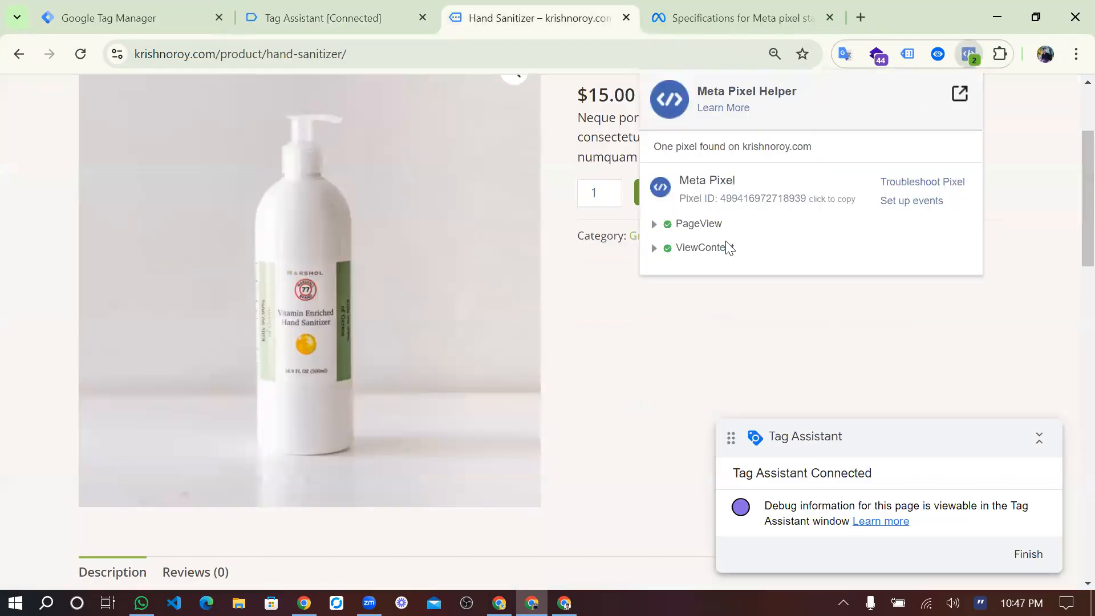
left_click(656, 251)
left_click(656, 251)
In Tag Assistant, examine the FB-View Content tag's firing status and trigger filters under the view_item event, then close its details.
left_click(348, 24)
left_click(381, 107)
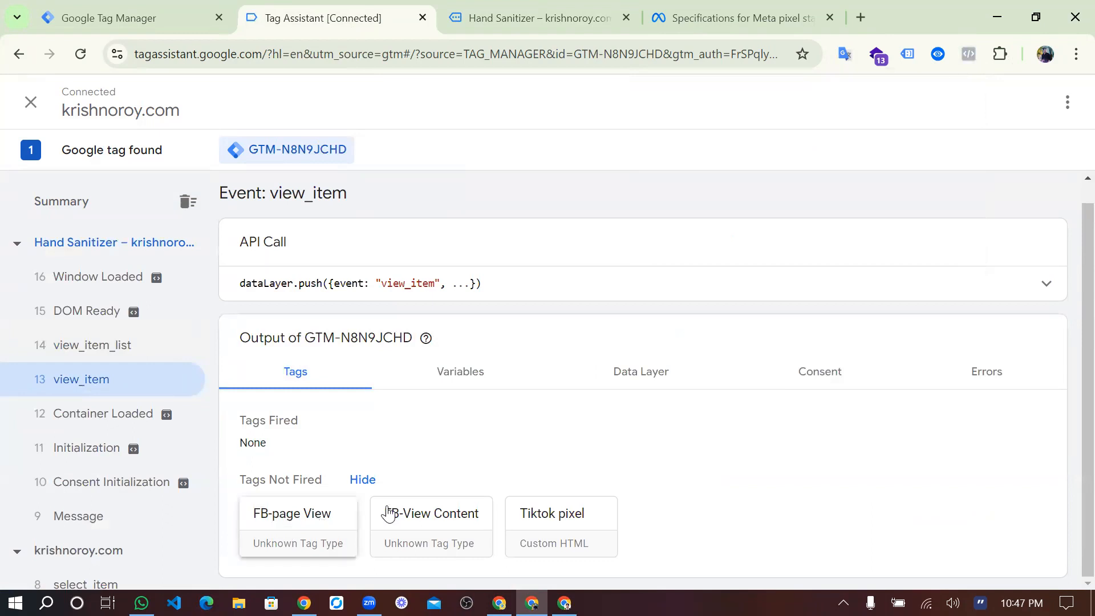
left_click(423, 517)
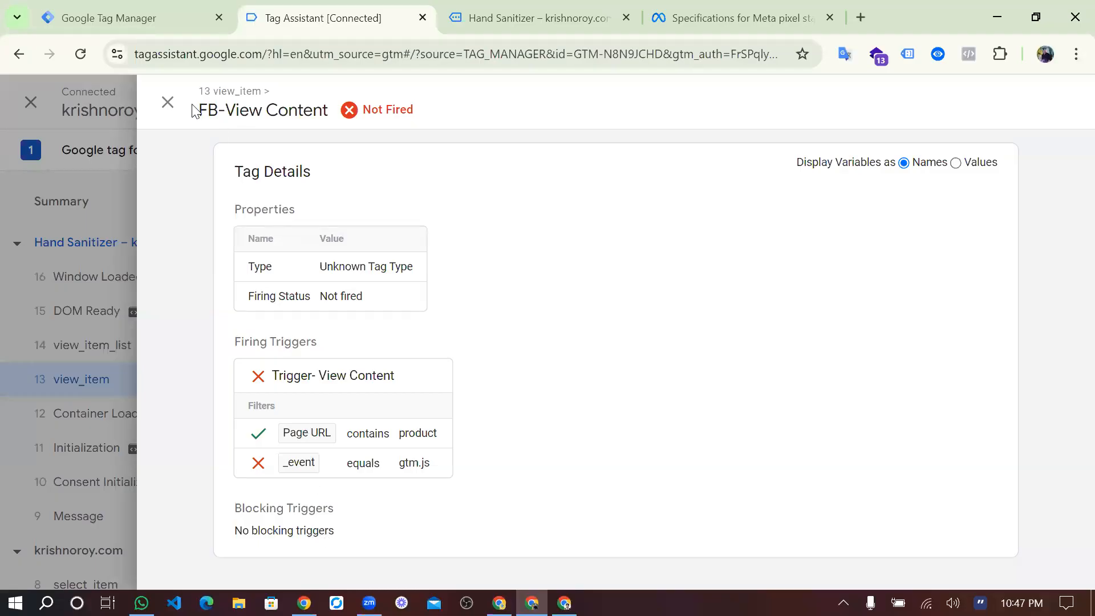
left_click(167, 104)
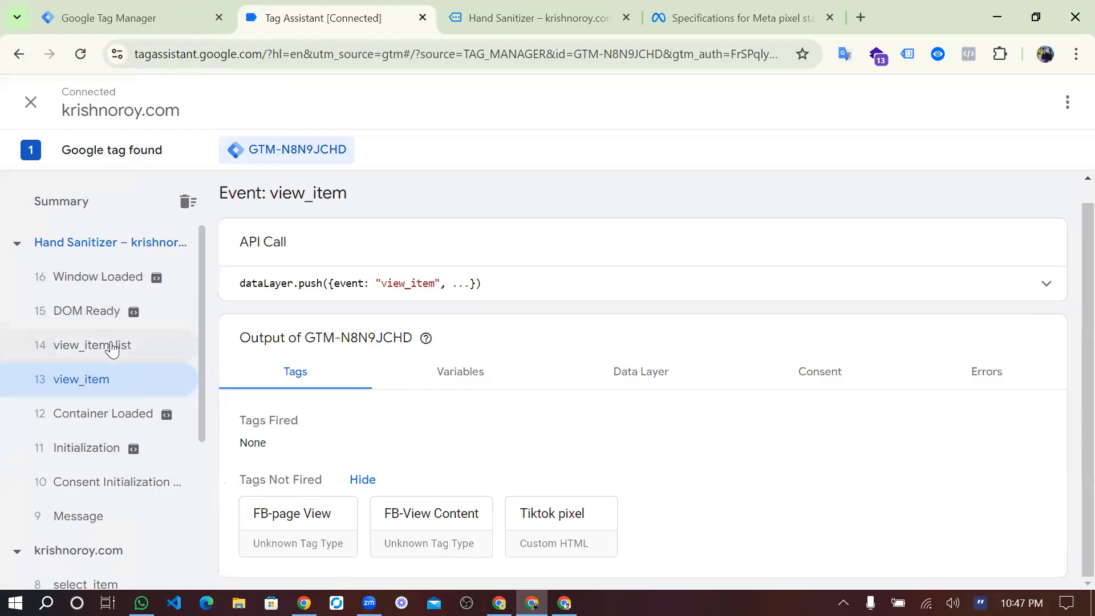
Check which tags fired on the product page's Window Loaded, DOM Ready and view_item_list events.
scroll(107, 311, "down", 1)
scroll(108, 314, "up", 1)
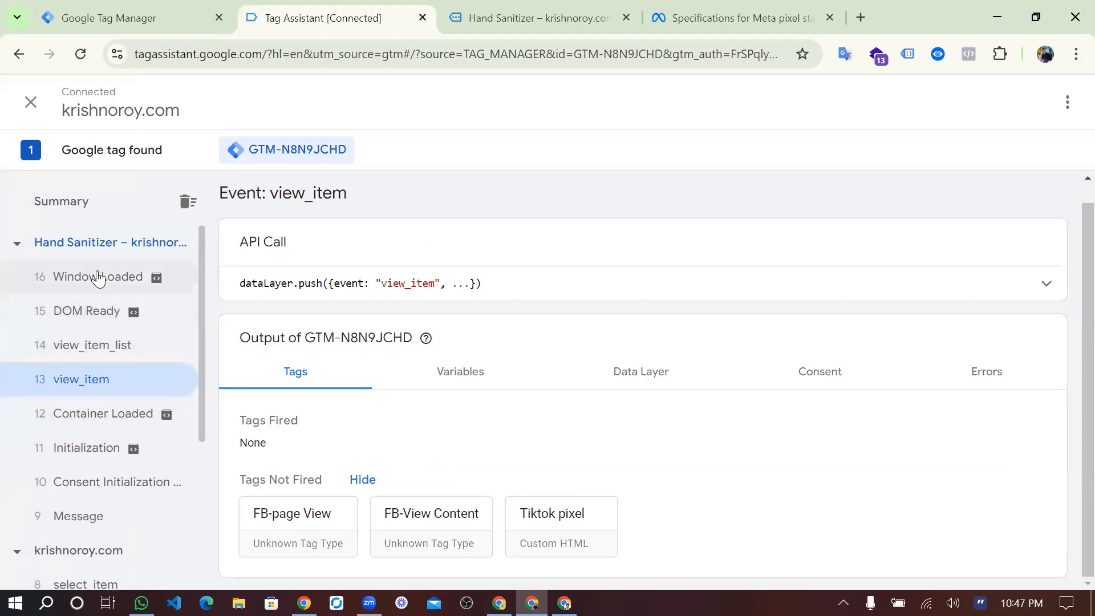
left_click(97, 278)
left_click(98, 313)
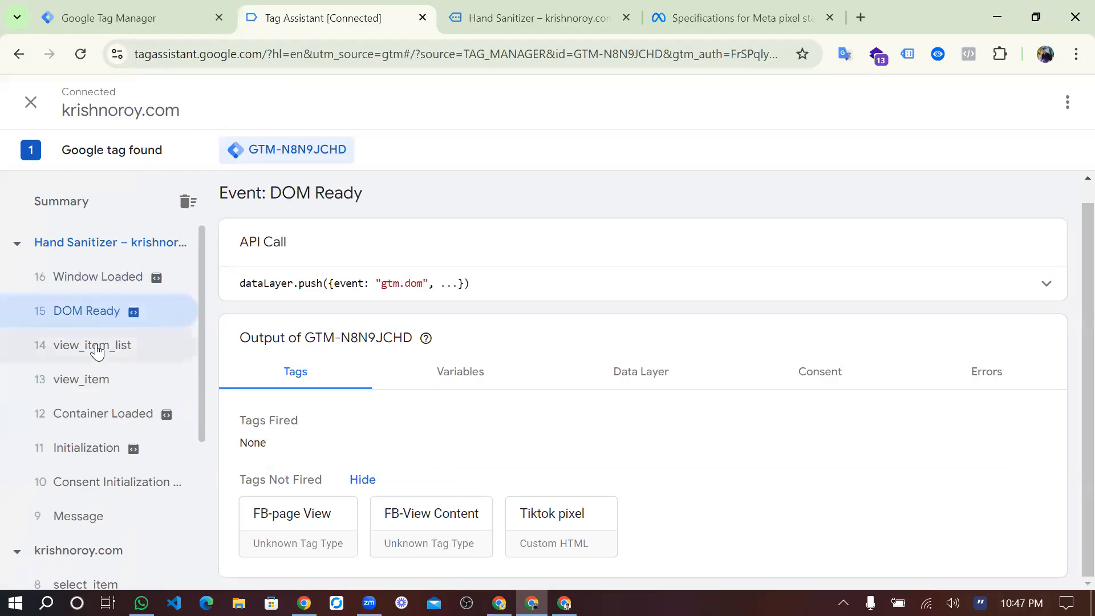
left_click(97, 350)
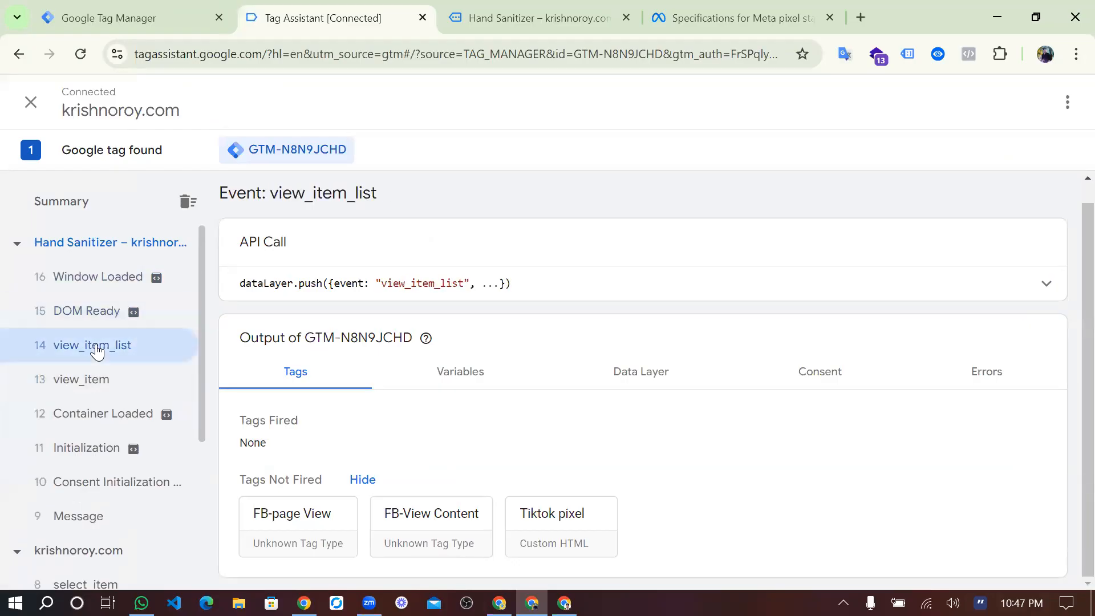
Examine the FB-View Content tag's properties and firing triggers under the Container Loaded event, then close its details.
left_click(97, 423)
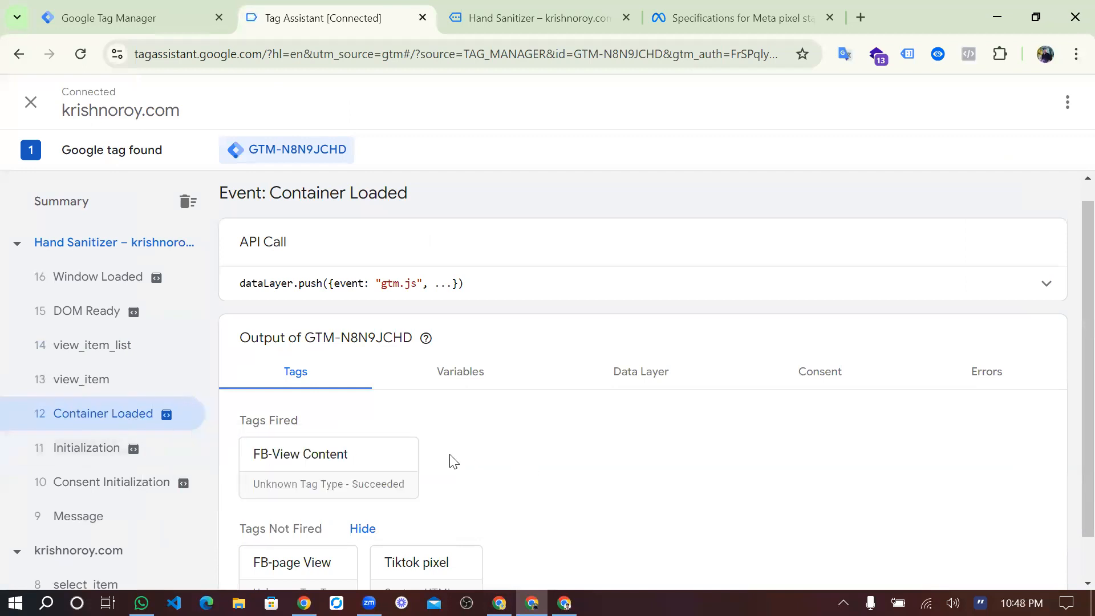
left_click(374, 463)
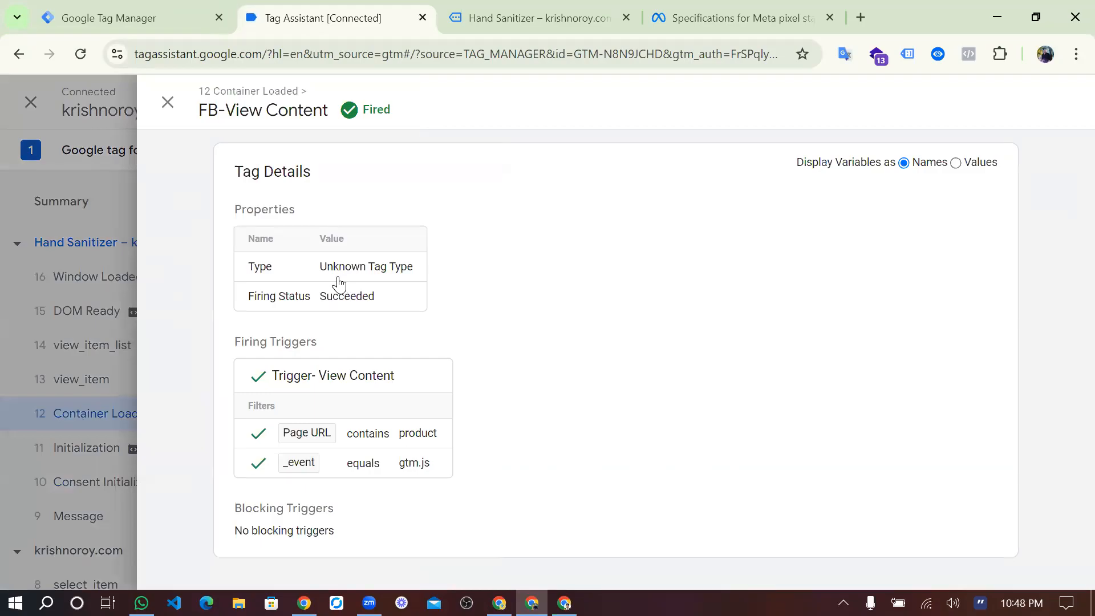
double_click(339, 277)
right_click(363, 288)
left_click(443, 372)
left_click(125, 7)
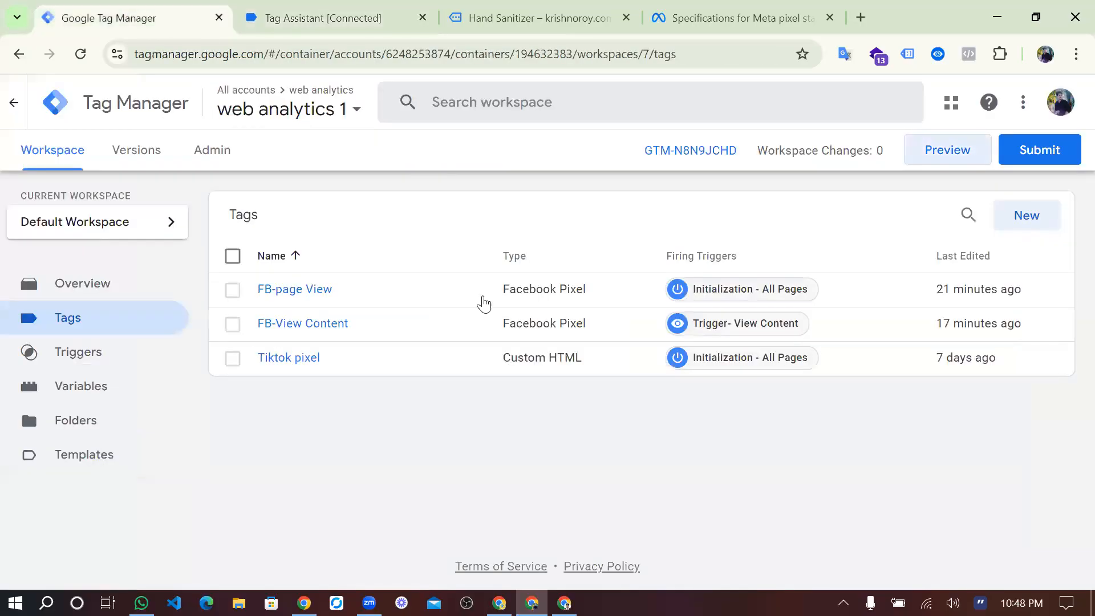
left_click(354, 13)
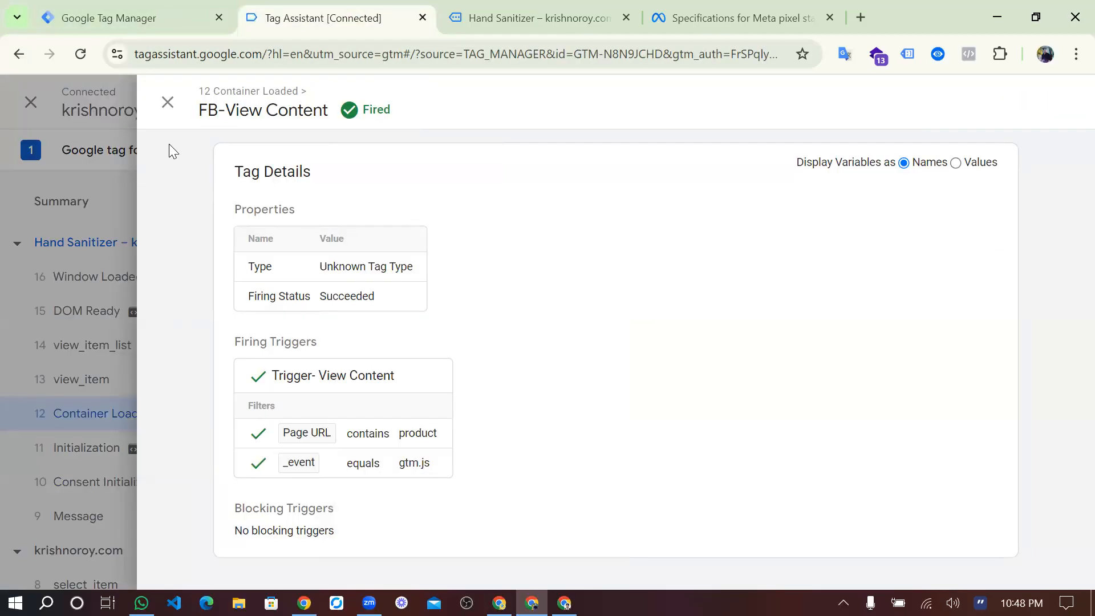
left_click(168, 103)
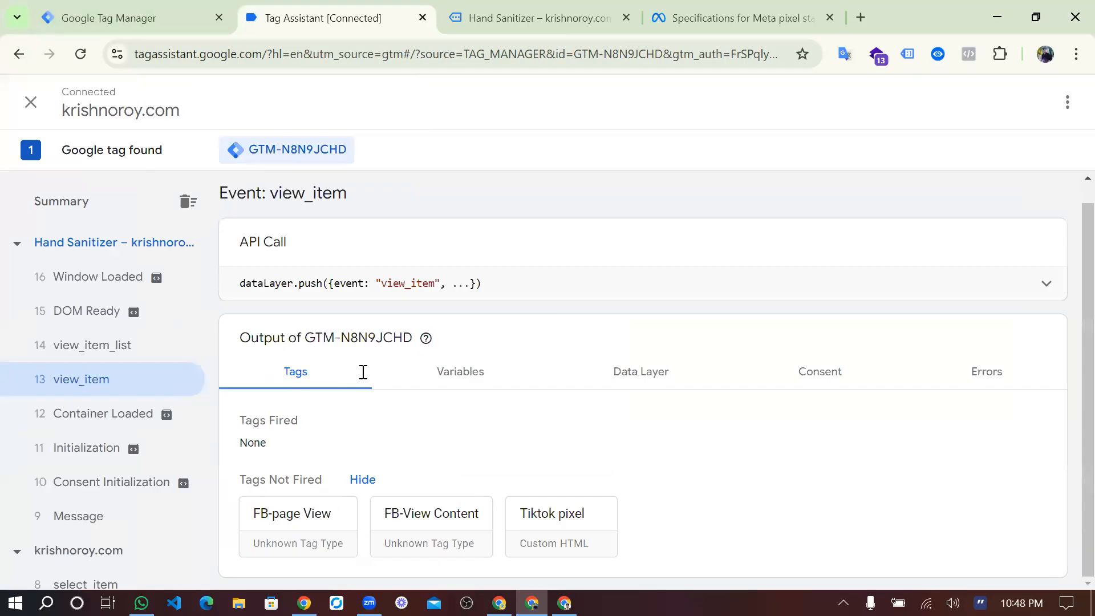
Expand the view_item event's API call and examine its data layer push and variable values, highlighting the _event value.
left_click(308, 289)
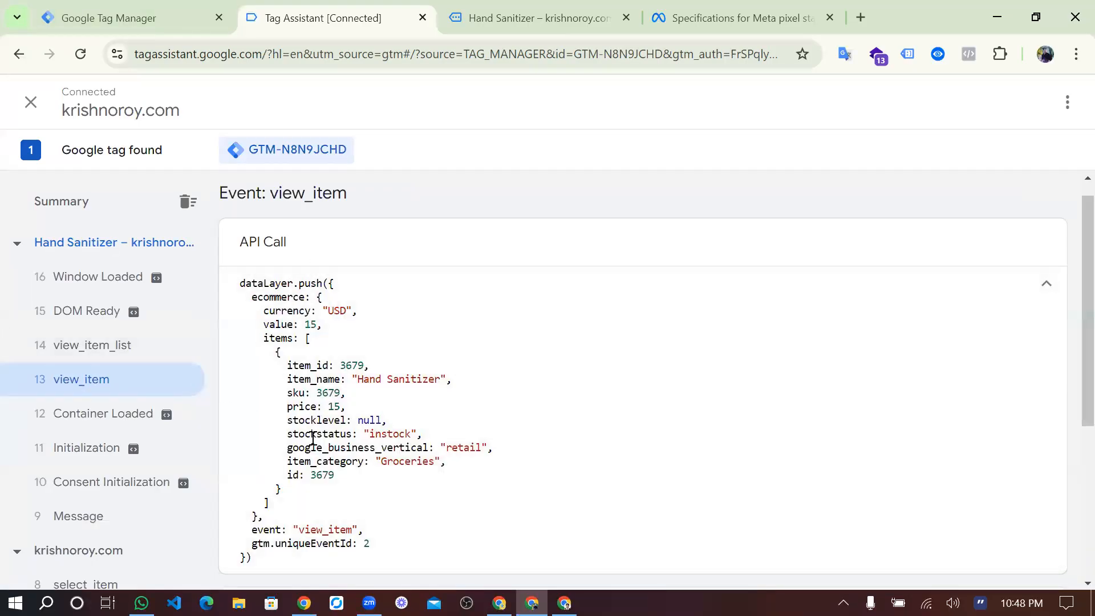
scroll(404, 441, "down", 1)
scroll(348, 419, "down", 4)
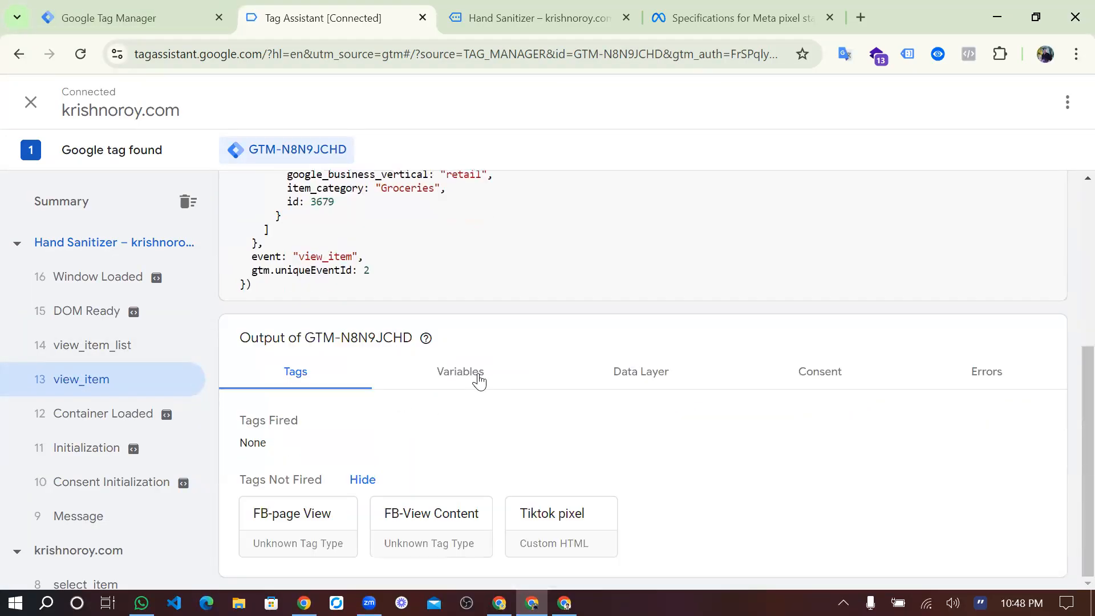
left_click(479, 381)
scroll(593, 380, "down", 1)
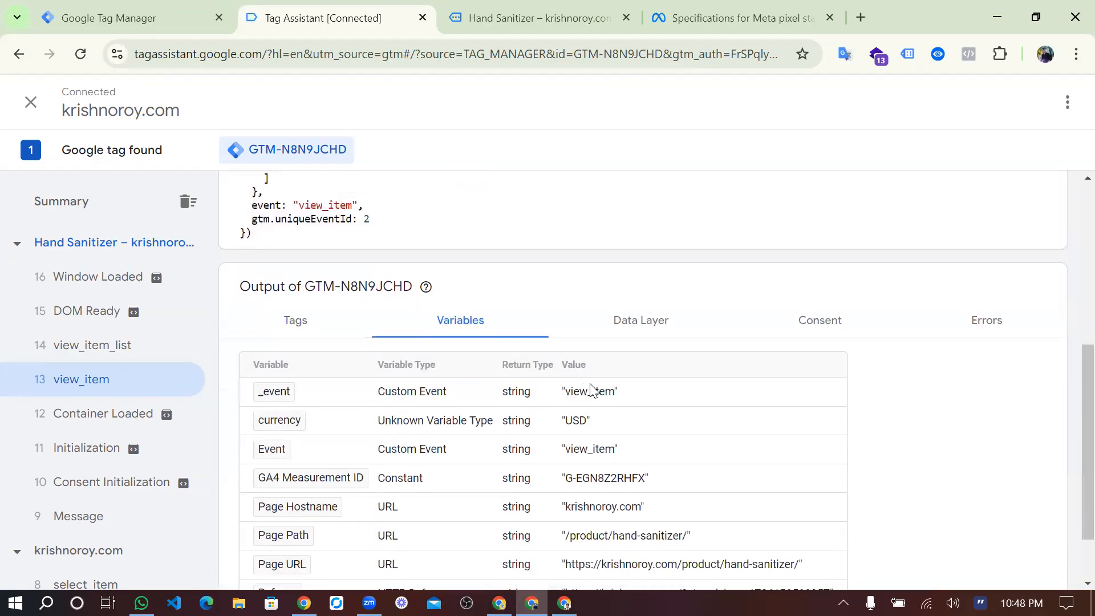
triple_click(591, 391)
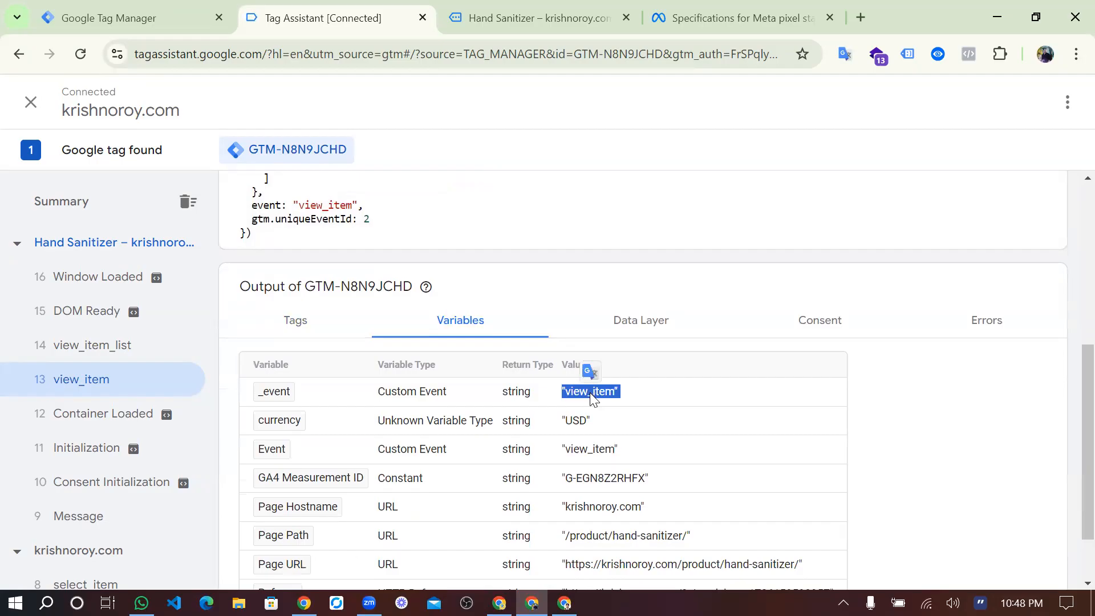
Copy the view_item event name, switch to Google Tag Manager and remove Trigger- View Content from the FB-View Content tag.
double_click(593, 399)
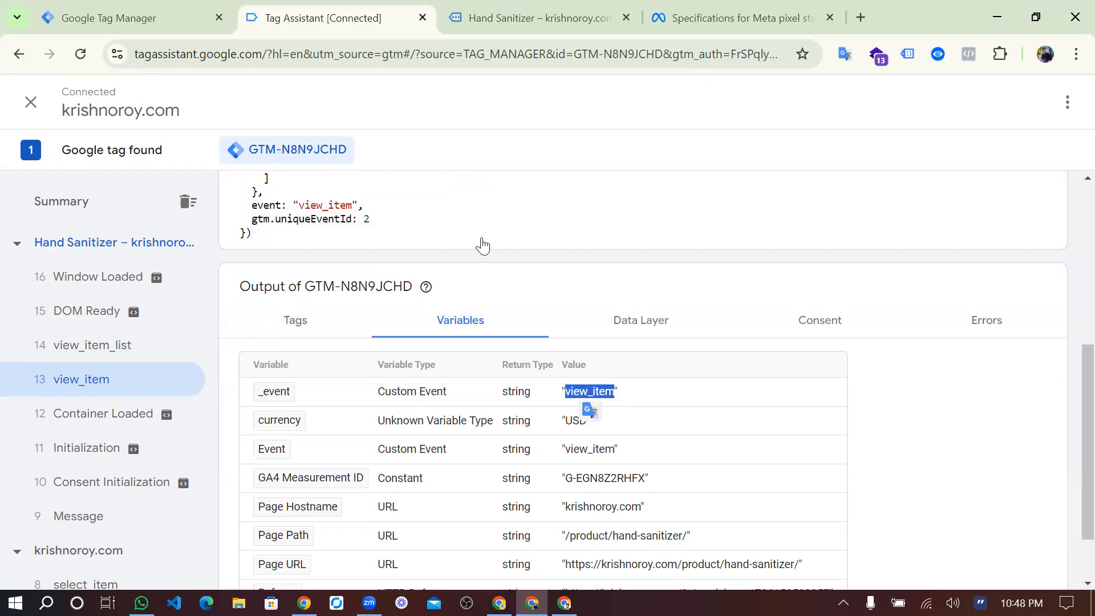
left_click(142, 18)
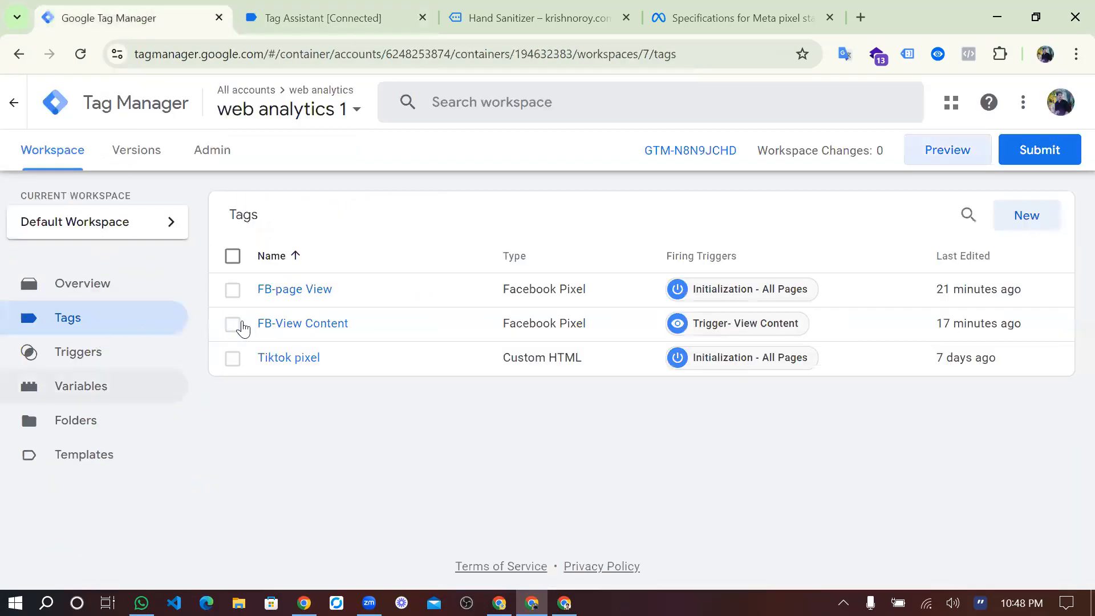
left_click(303, 330)
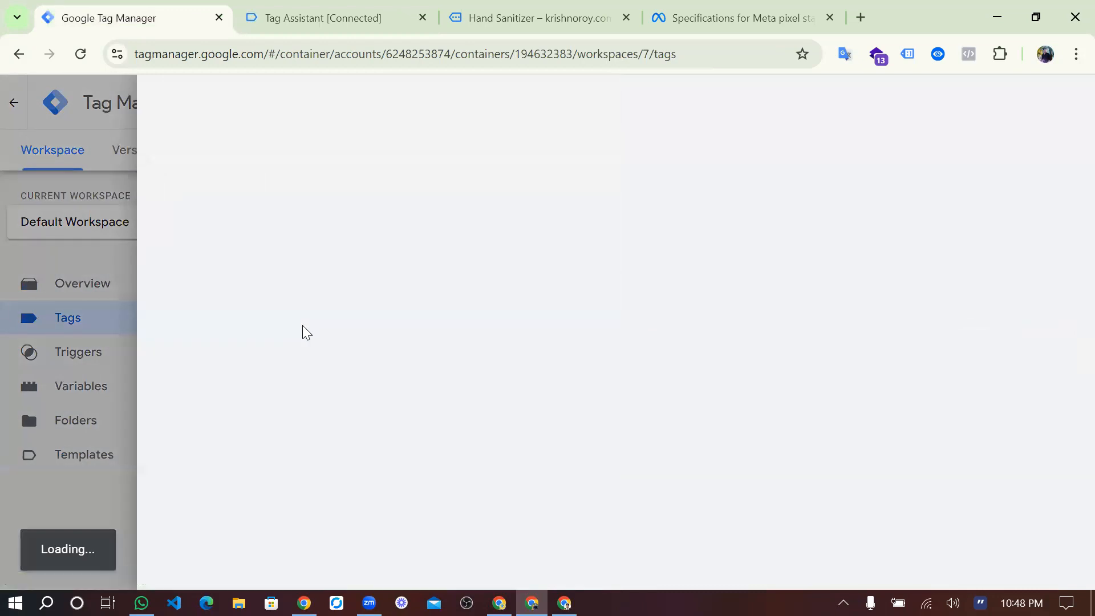
scroll(560, 467, "down", 6)
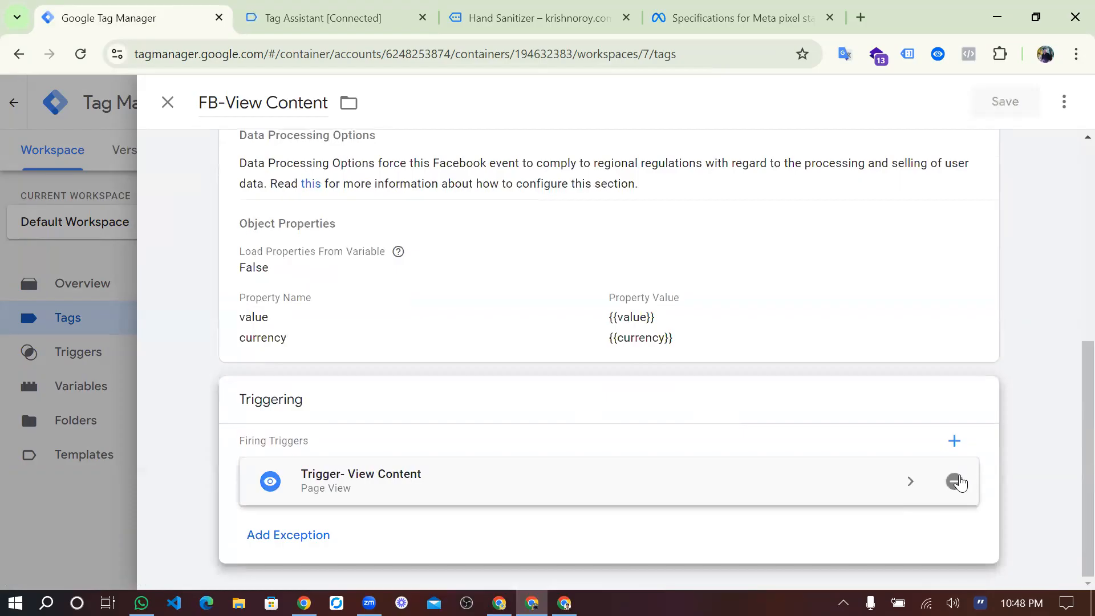
left_click(955, 482)
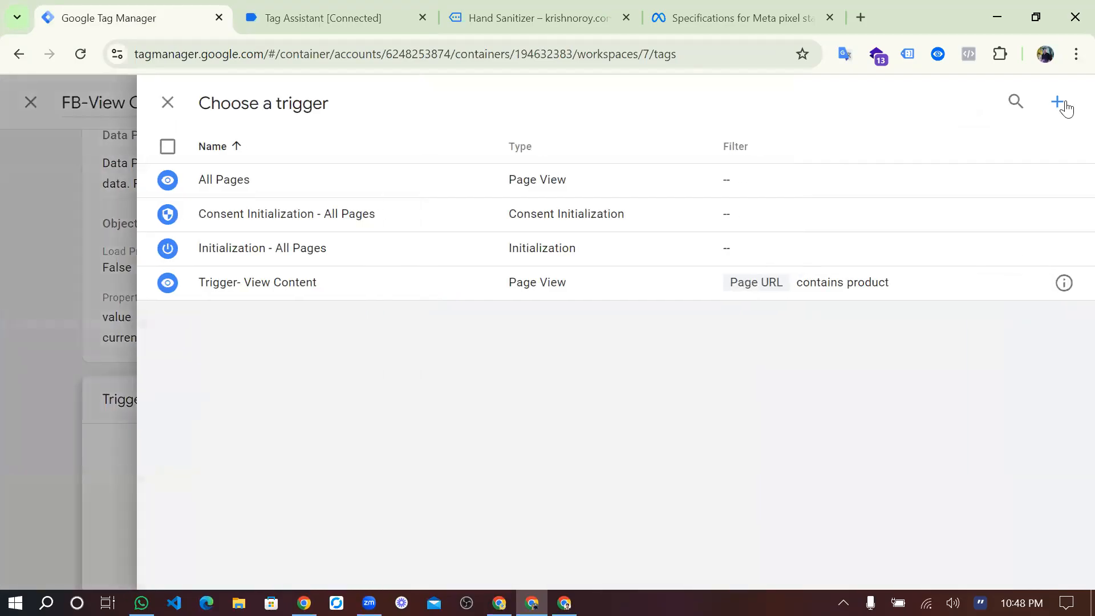
left_click(599, 233)
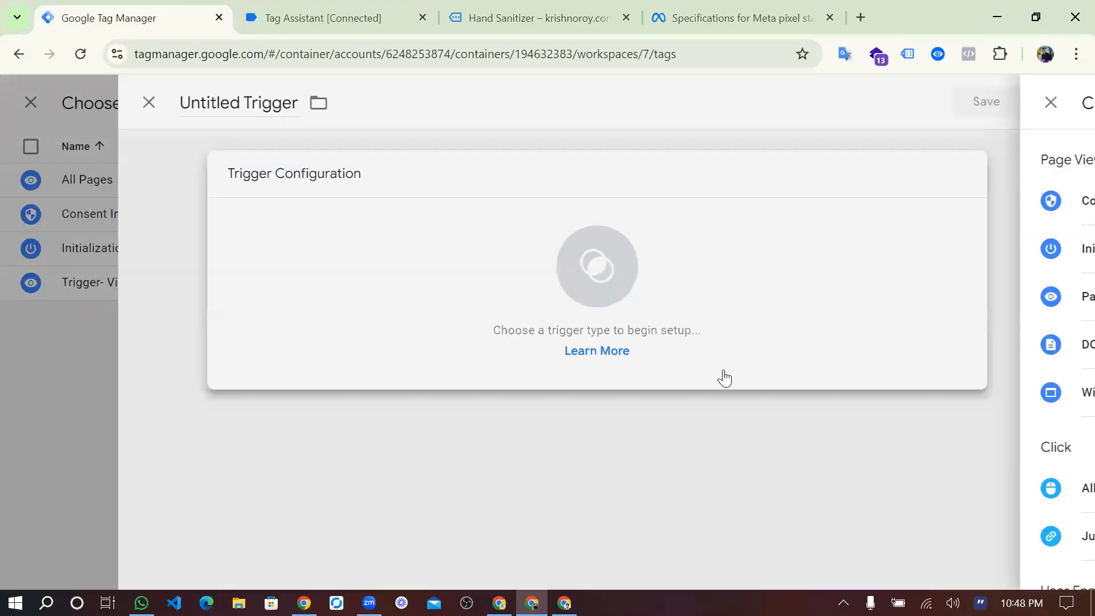
scroll(729, 394, "down", 8)
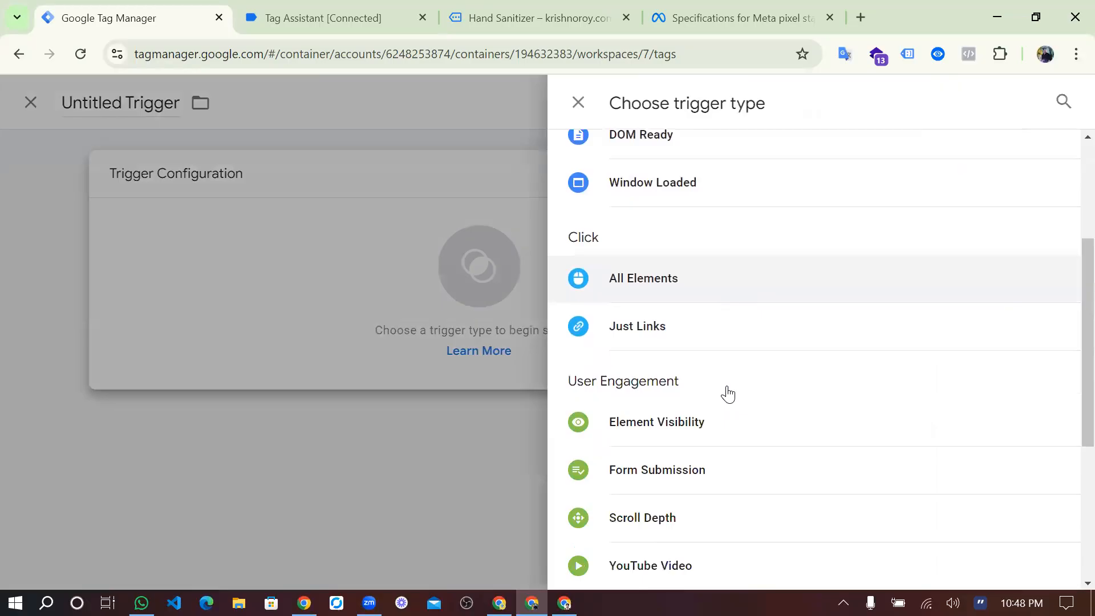
left_click(728, 392)
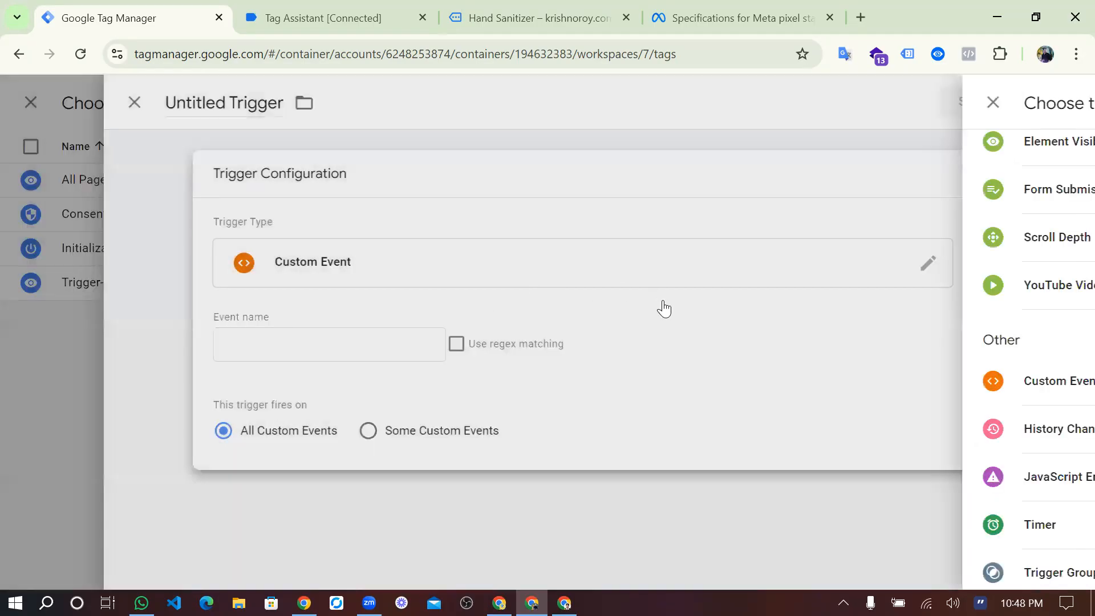
key("Escape")
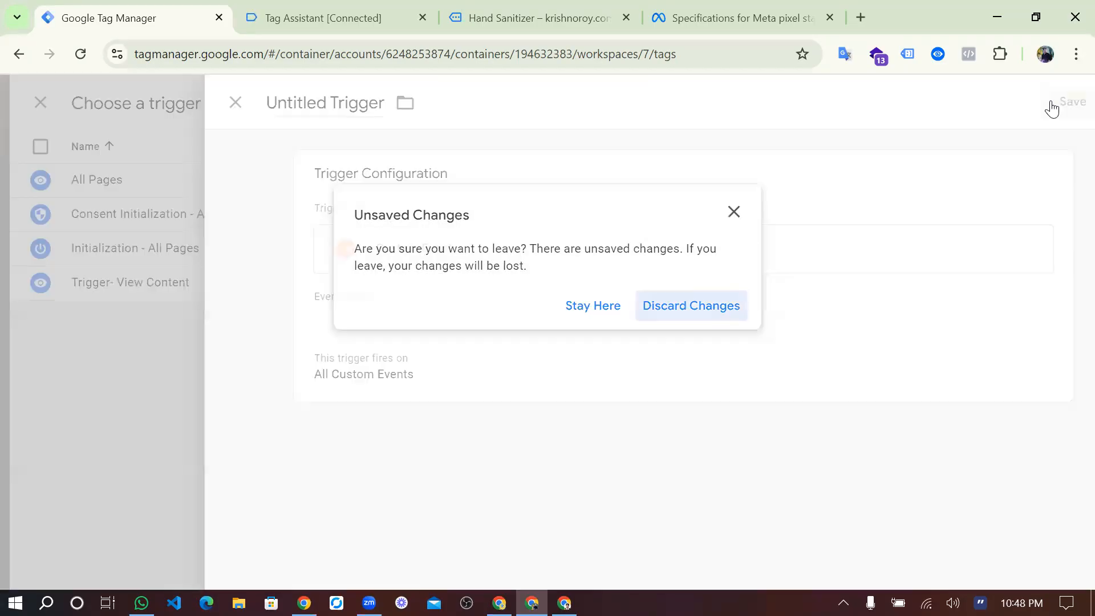
key("Return")
Create a new Custom Event trigger for the tag with the event name view_item.
left_click(1053, 103)
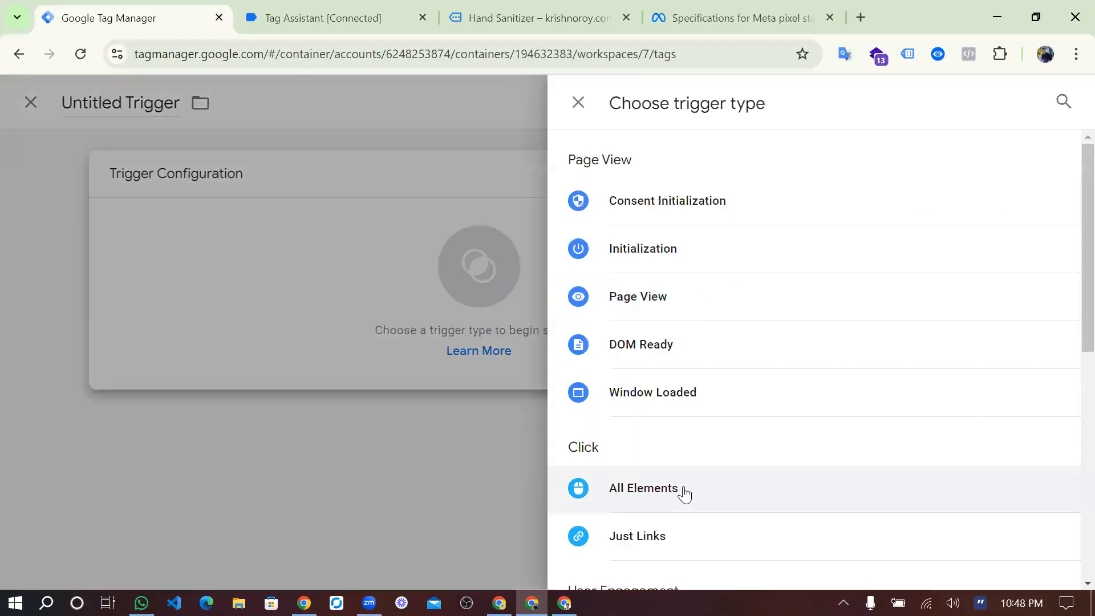
scroll(684, 494, "down", 7)
left_click(621, 444)
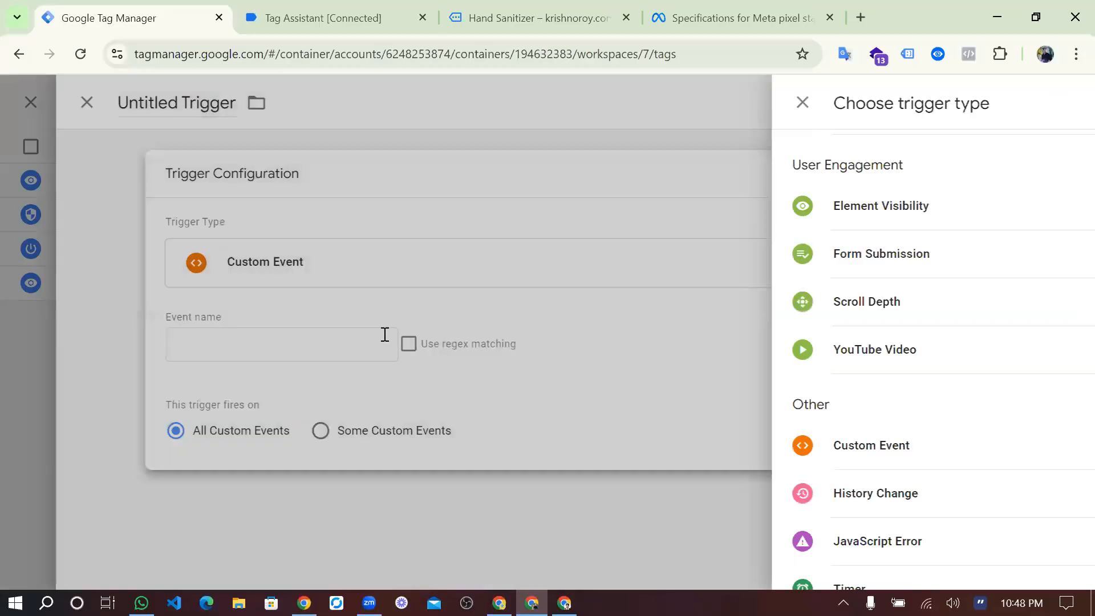
left_click(384, 335)
key("ctrl+v")
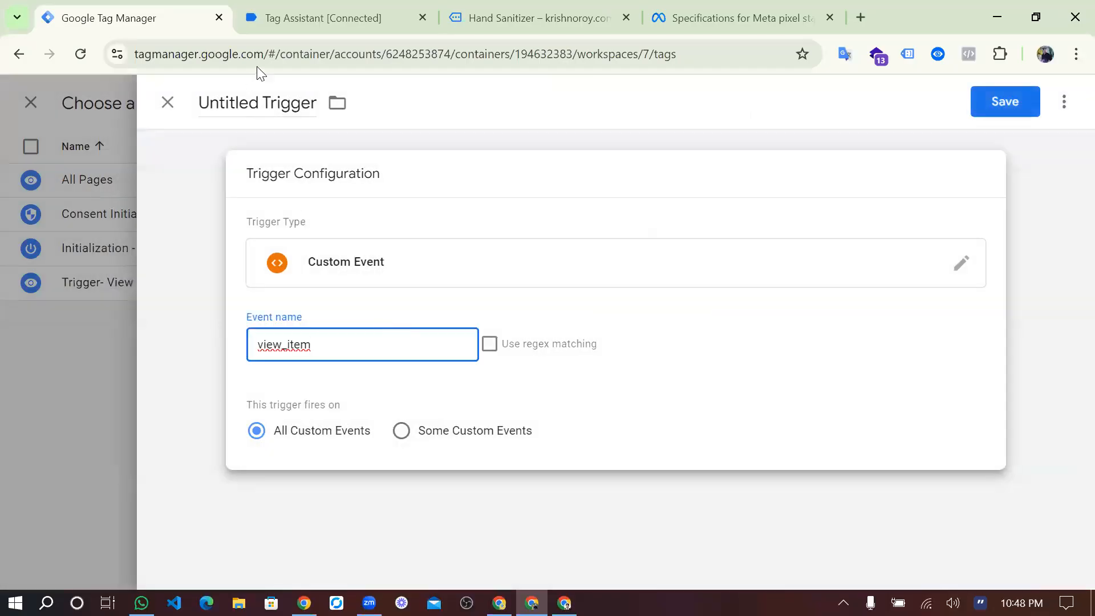
Name the trigger View Content, save it as the firing trigger and save the FB-View Content tag.
left_click(284, 106)
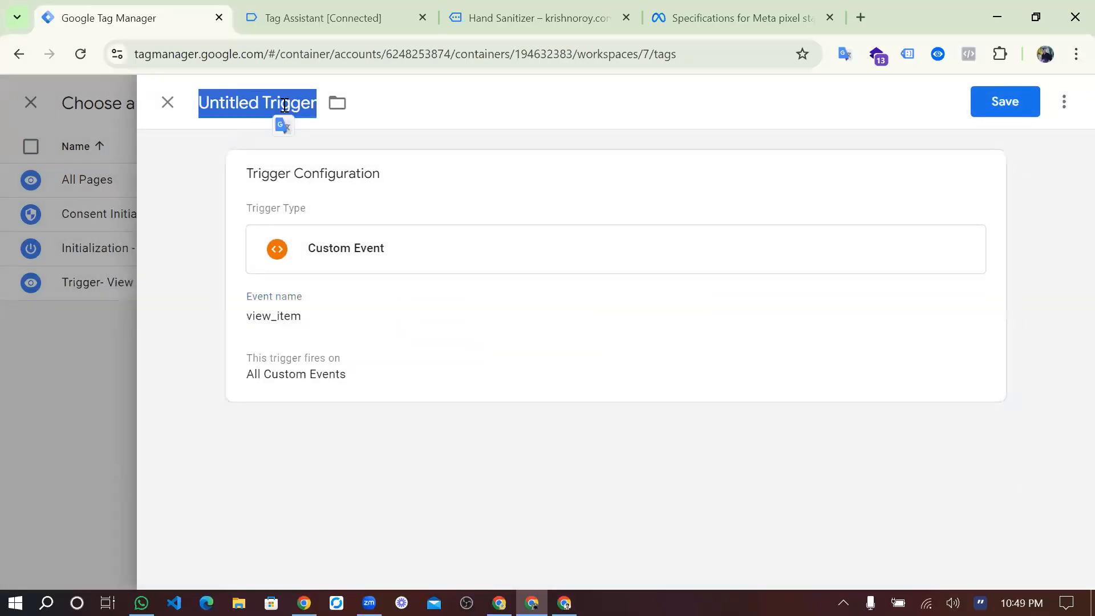
type("View Content")
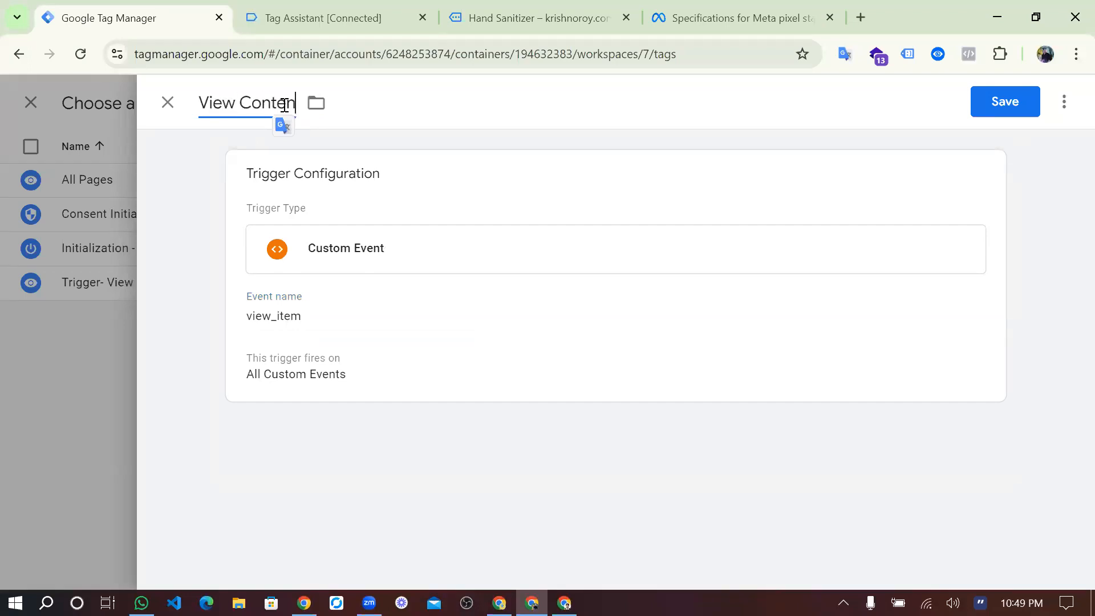
left_click(1019, 100)
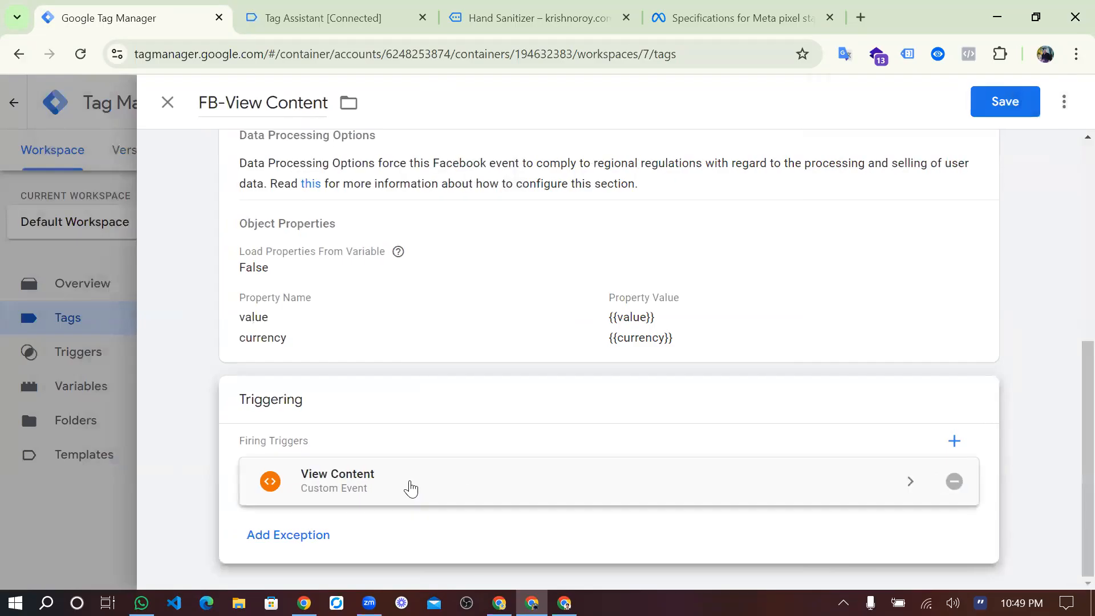
scroll(410, 489, "up", 5)
left_click(999, 103)
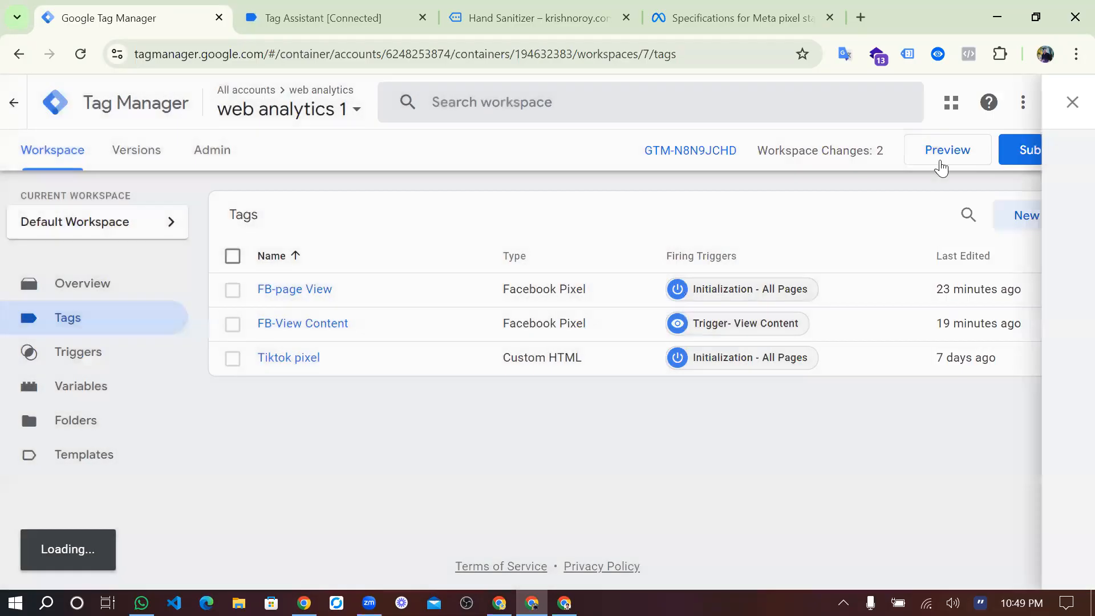
Start a new preview session on krishnoroy.com and open the Hand Sanitizer product page on the connected site.
left_click(971, 158)
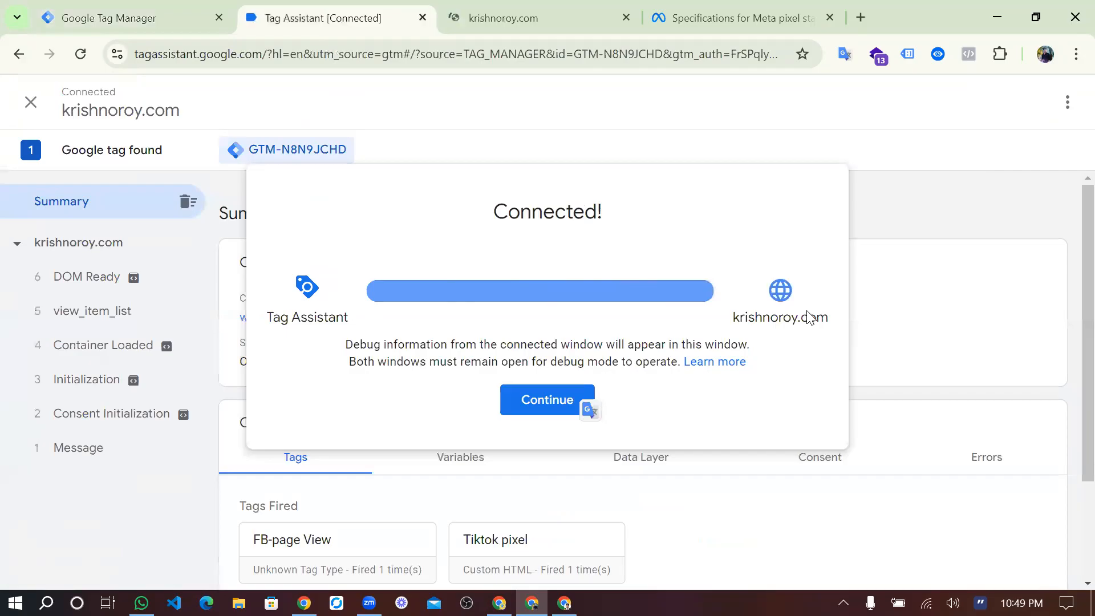
left_click(515, 410)
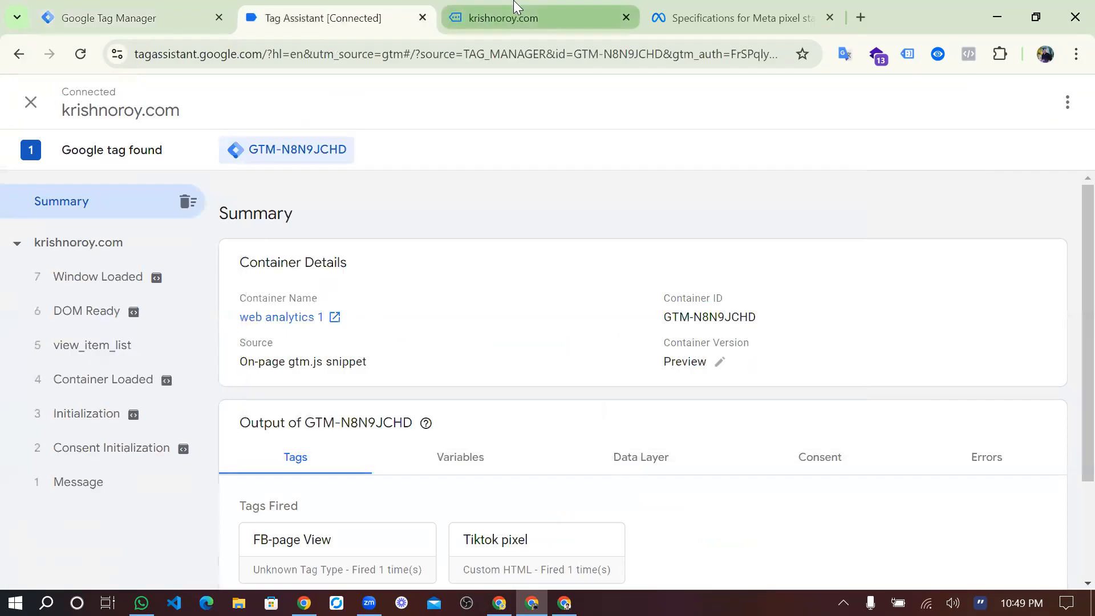
left_click(516, 17)
scroll(444, 393, "down", 15)
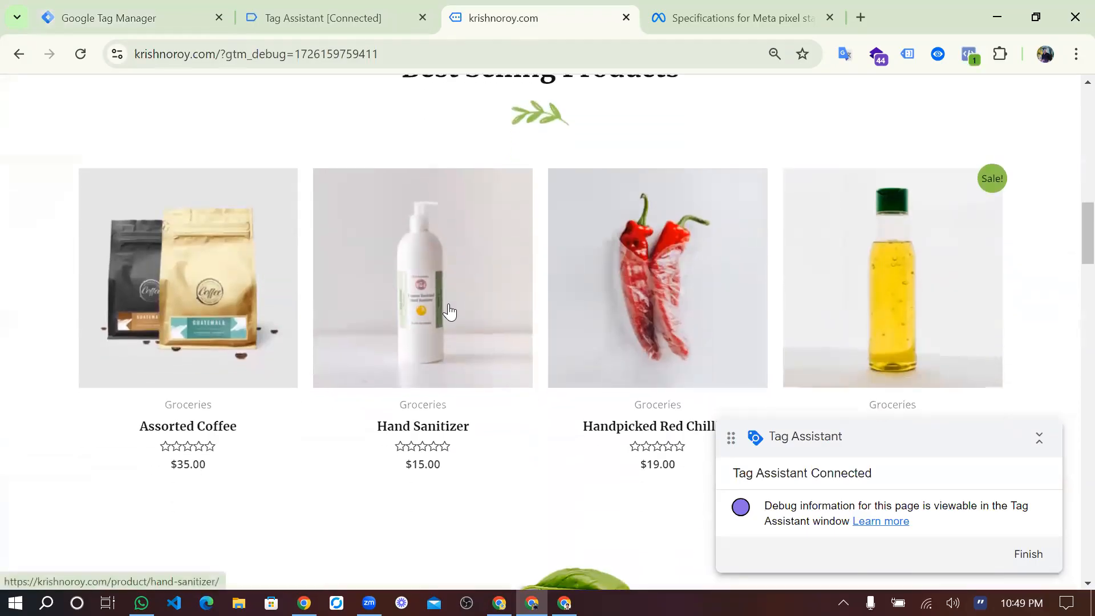
left_click(448, 311)
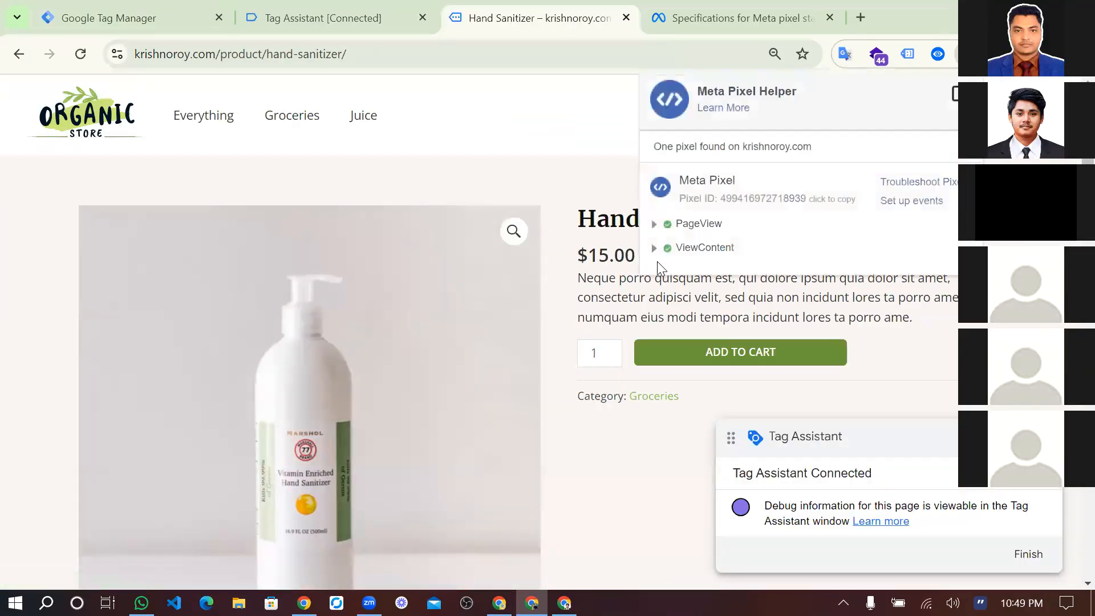
Compare the ViewContent event's currency and value in Meta Pixel Helper with the Hand Sanitizer price.
left_click(654, 250)
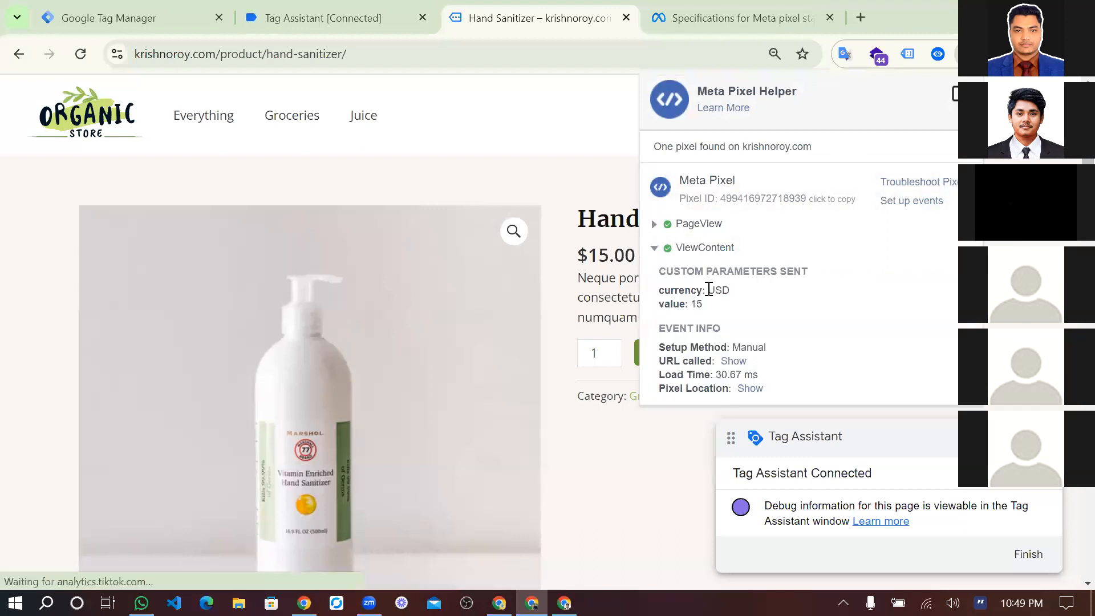
left_click(573, 257)
left_click_drag(609, 254, 635, 231)
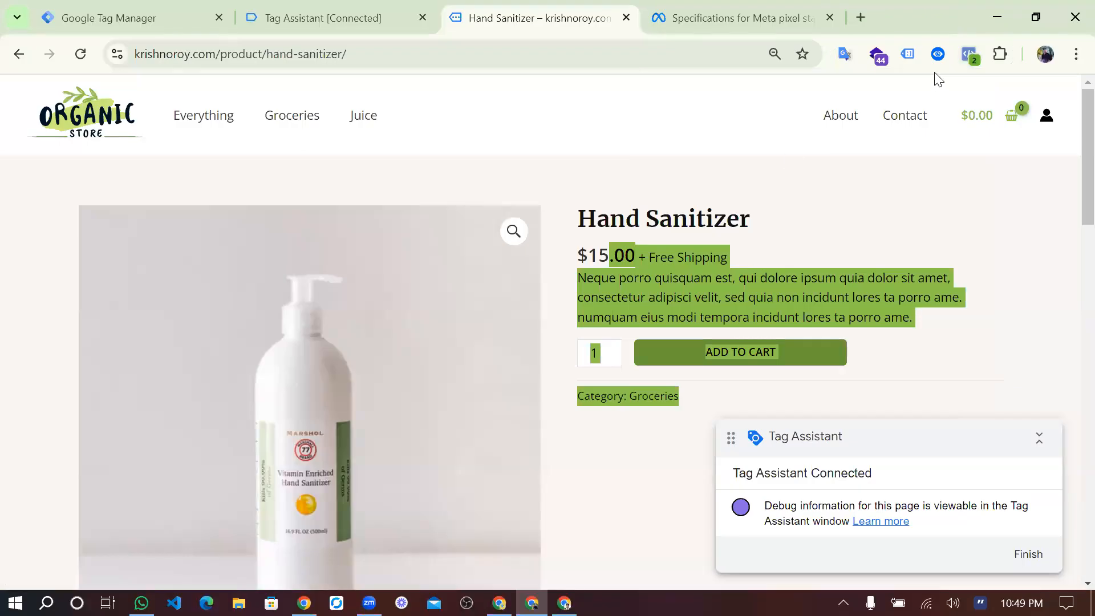
left_click(965, 56)
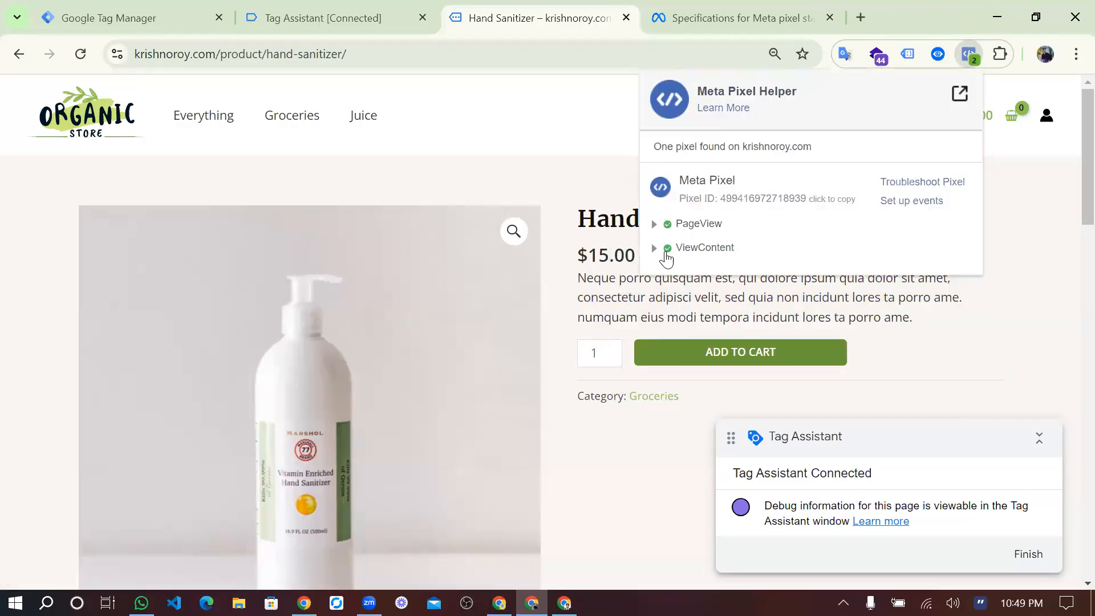
left_click(655, 249)
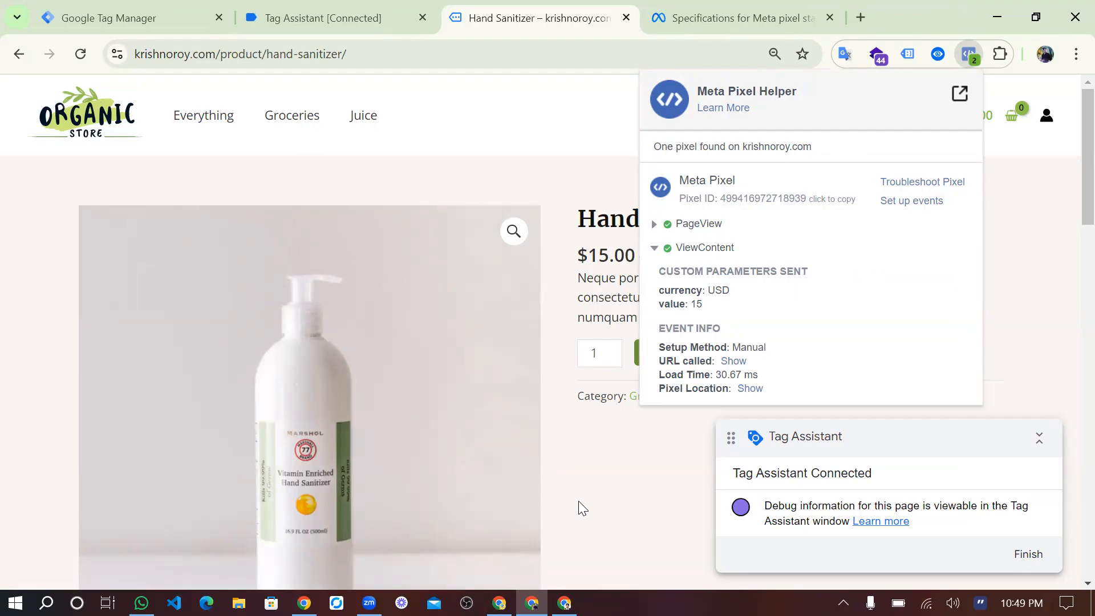
Highlight the ViewContent parameters and open the Wheat From Organic Farms page from the related products.
scroll(579, 501, "down", 5)
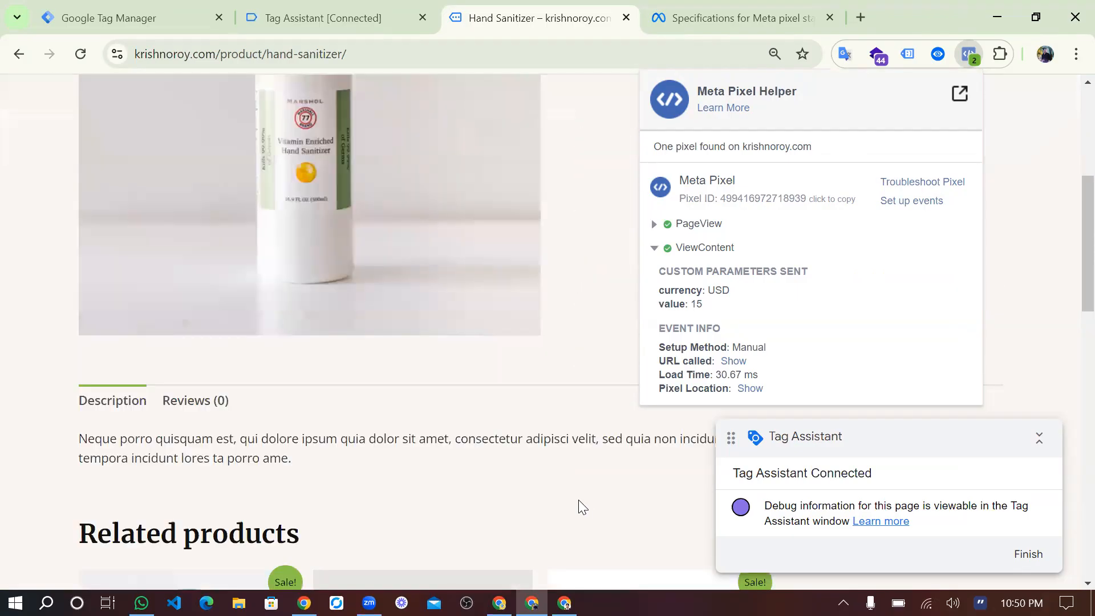
scroll(579, 501, "down", 2)
scroll(578, 505, "down", 2)
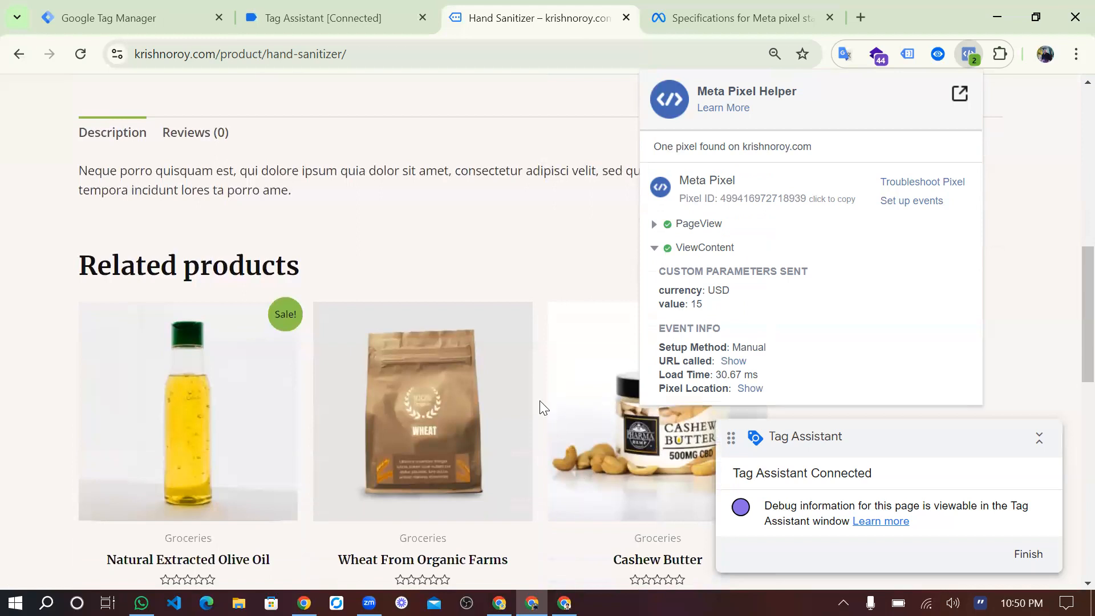
scroll(542, 408, "down", 2)
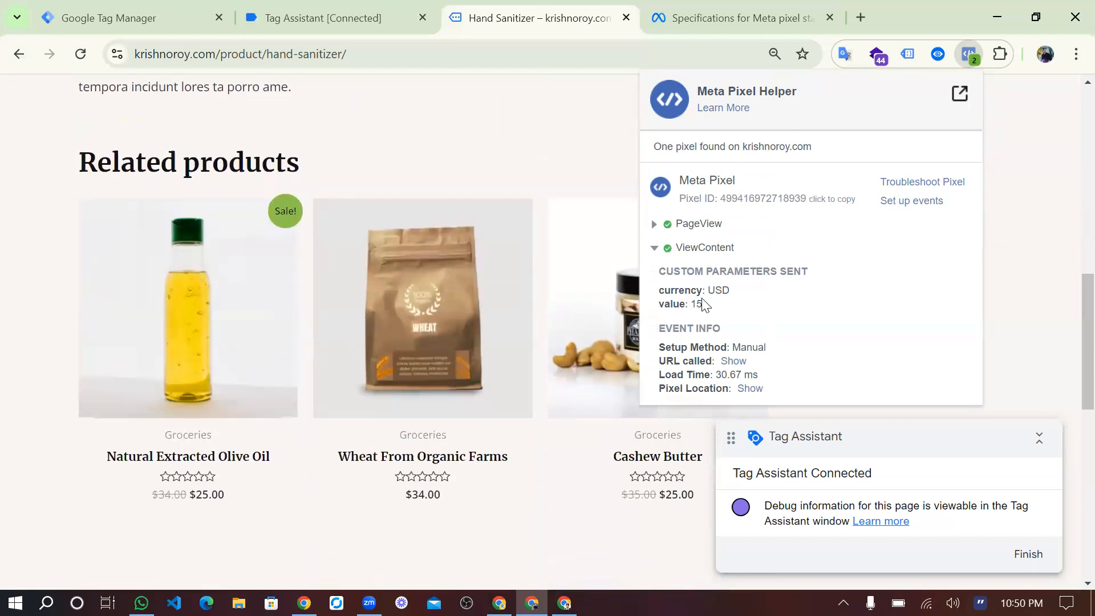
left_click_drag(703, 304, 696, 289)
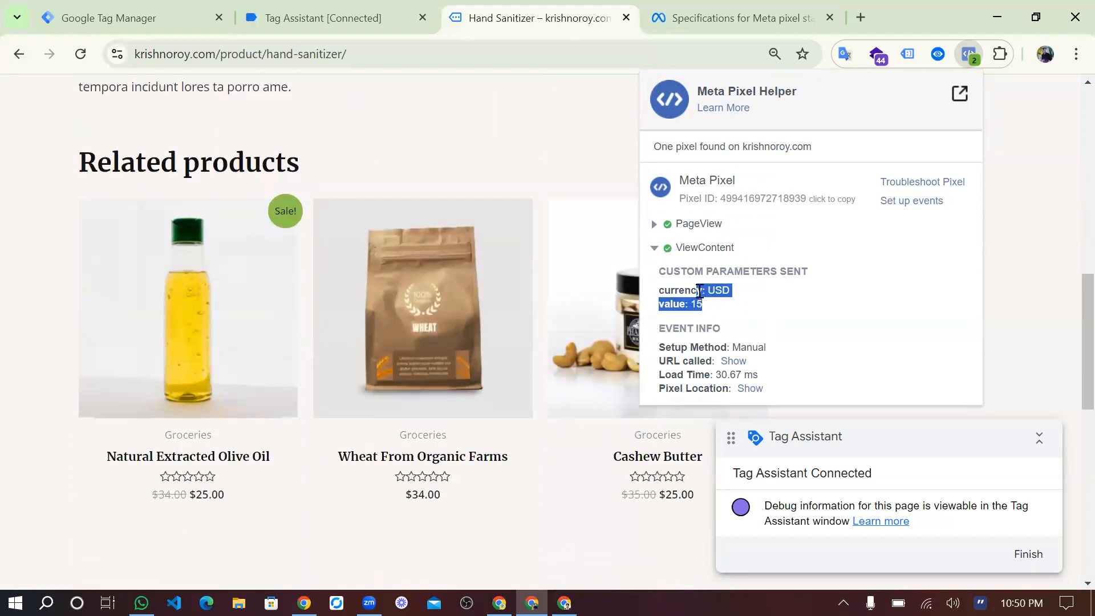
left_click(398, 335)
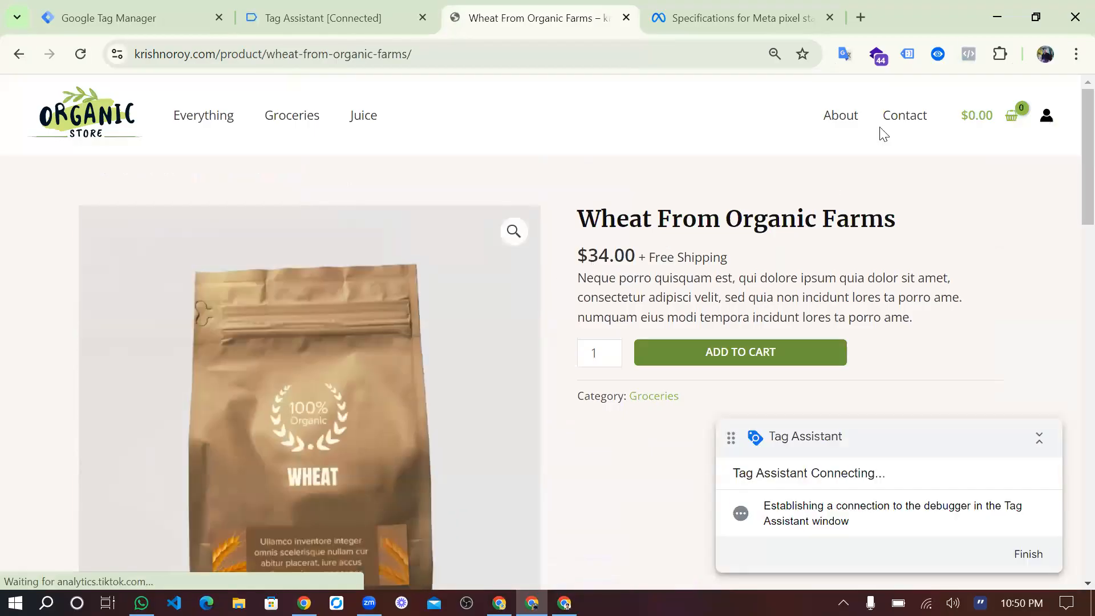
Compare the ViewContent value in Meta Pixel Helper with the price of Wheat From Organic Farms.
left_click(968, 54)
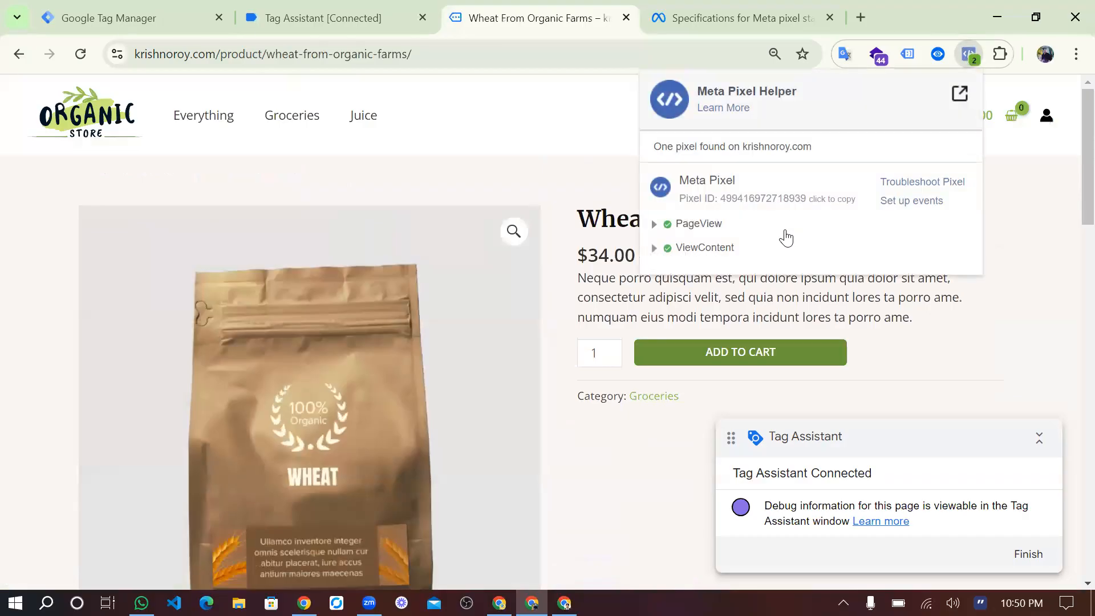
left_click(662, 248)
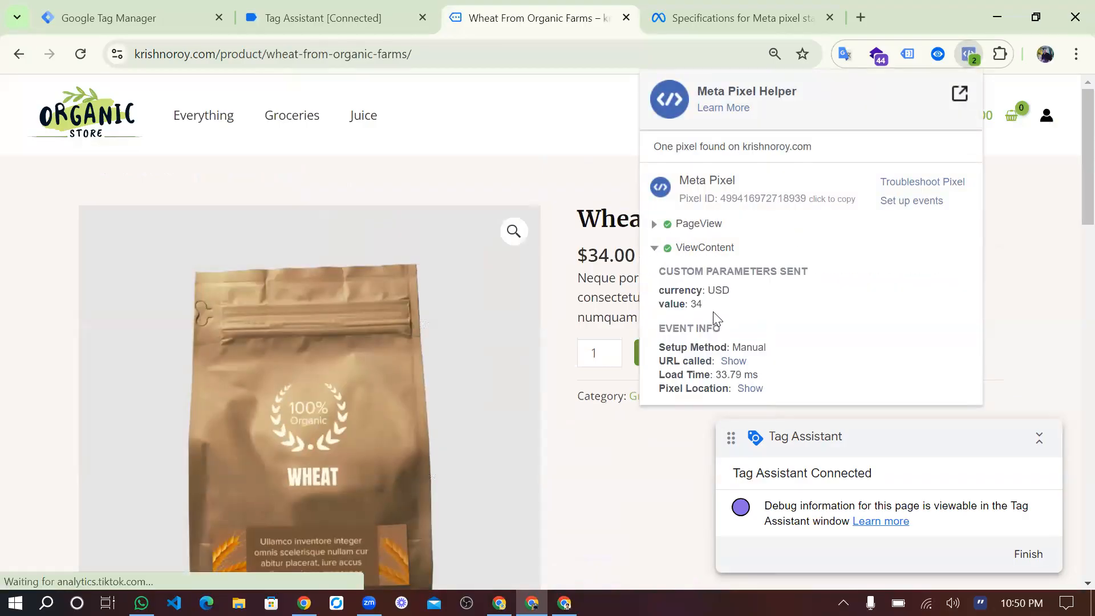
mouse_move(703, 307)
left_mouse_down()
mouse_move(676, 307)
mouse_move(693, 308)
left_mouse_up()
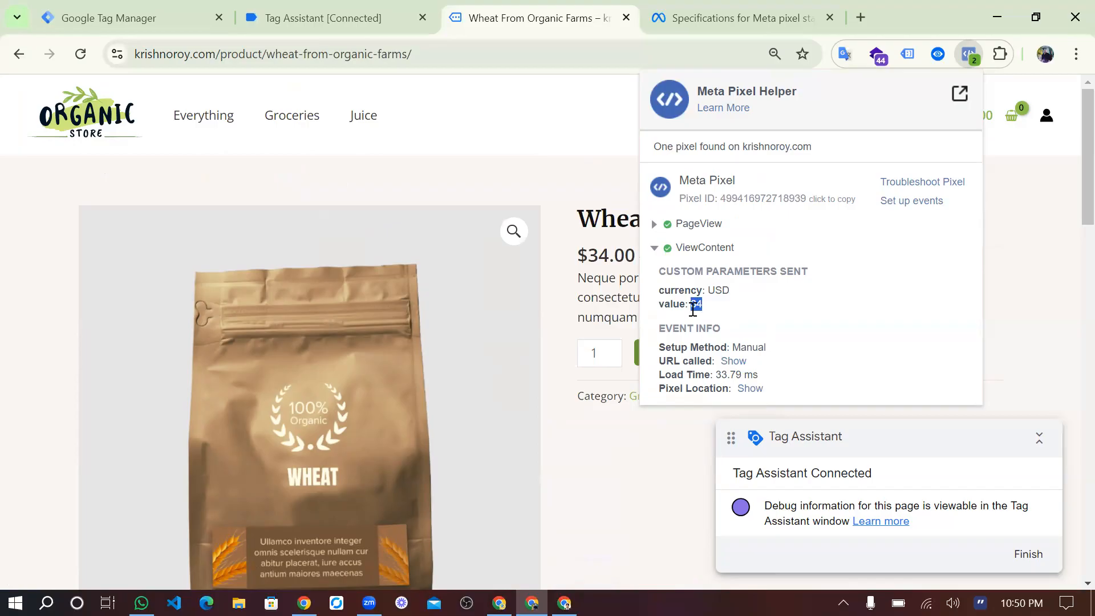
left_click_drag(610, 255, 589, 255)
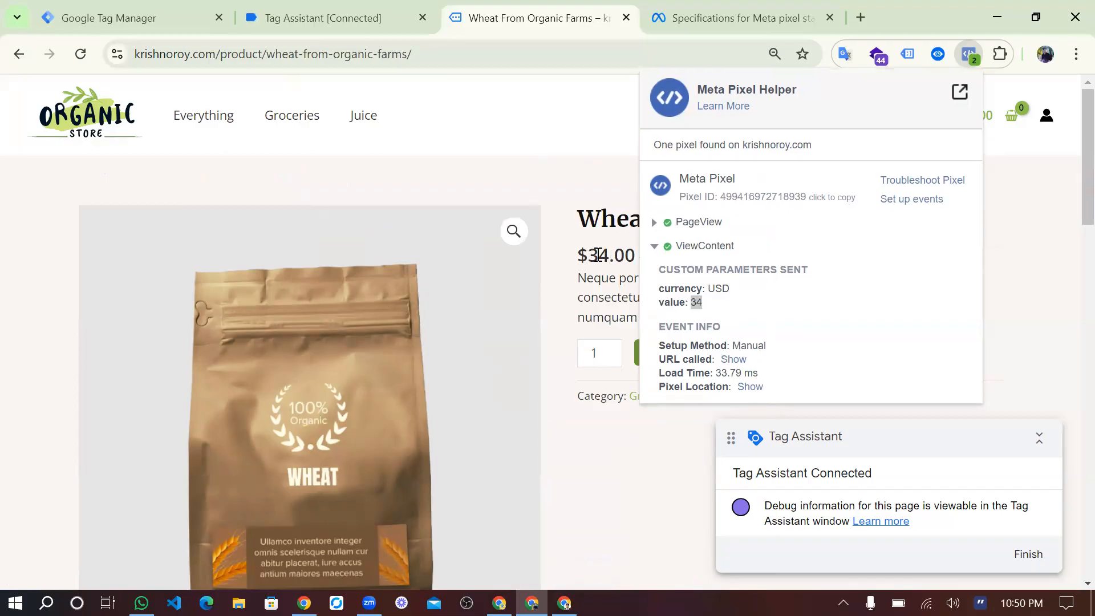
In Tag Assistant, check which tags fired on the view_item event of the Wheat From Organic Farms page.
left_click(337, 8)
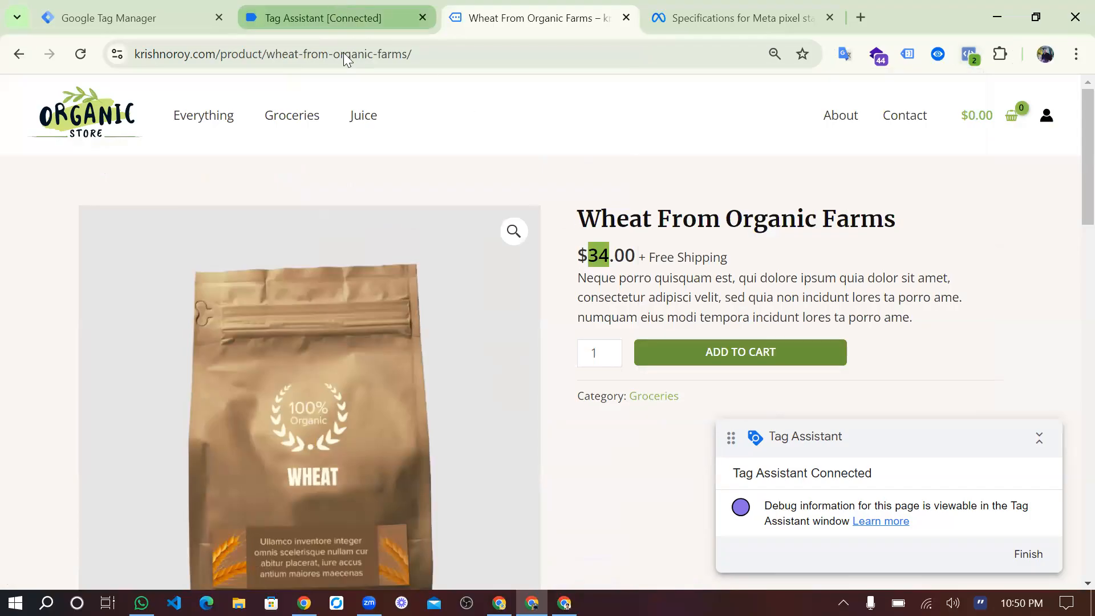
left_click(92, 382)
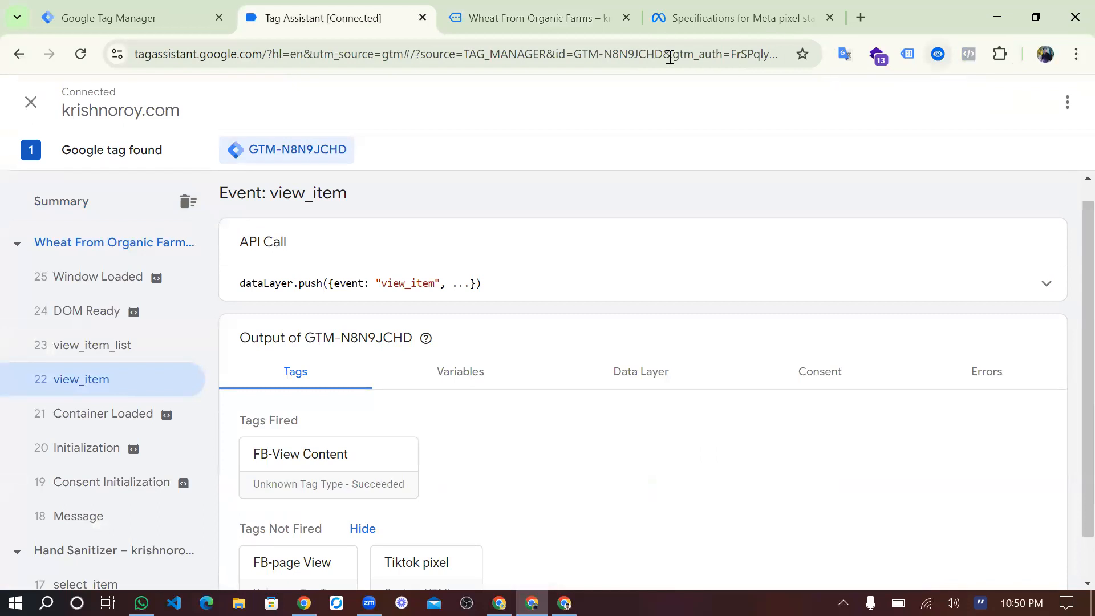
On the Wheat From Organic Farms page, expand the view_item event in datalayer checker and copy the ecommerce.currency key.
left_click(565, 20)
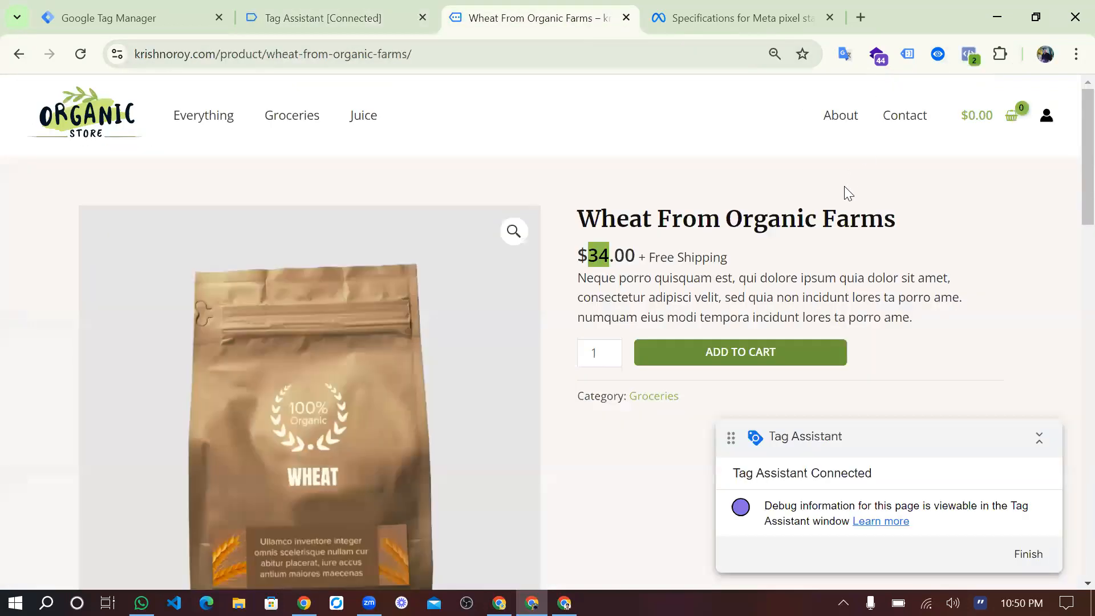
scroll(938, 111, "down", 1)
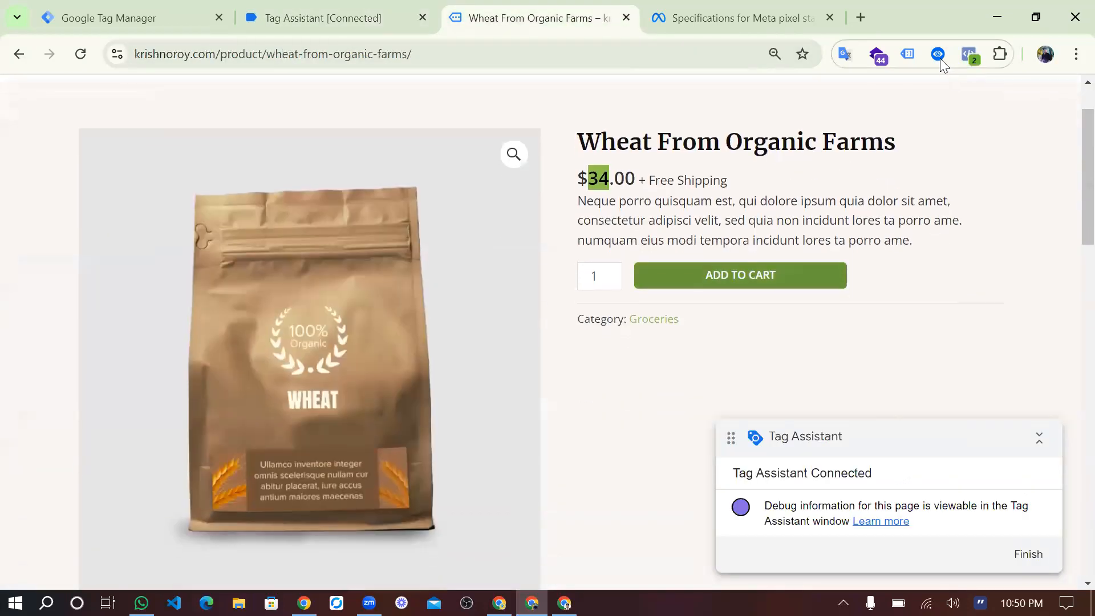
left_click(939, 54)
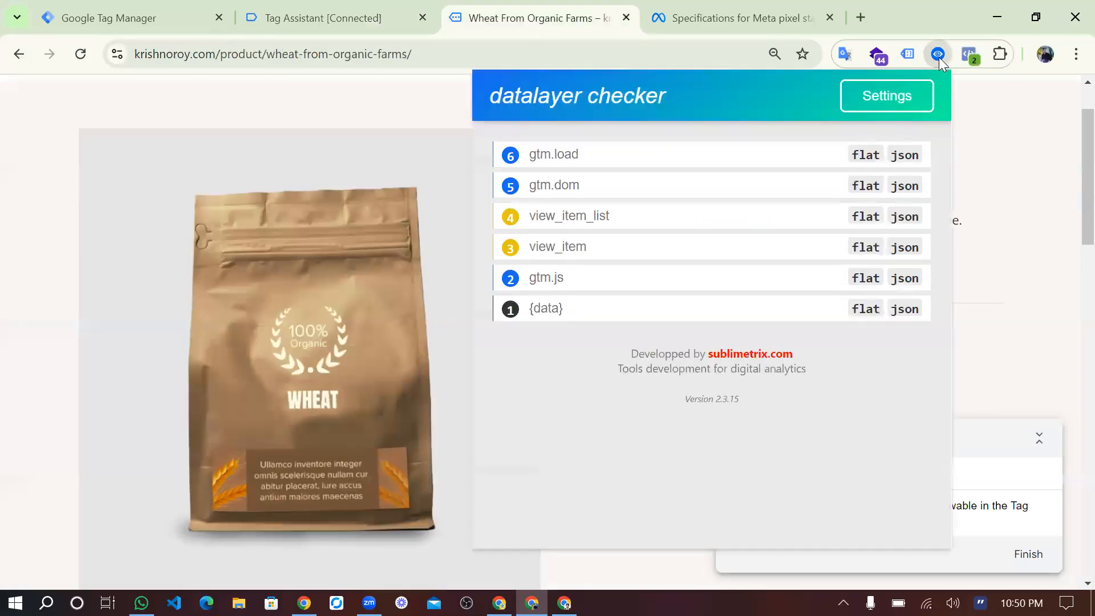
left_click(560, 251)
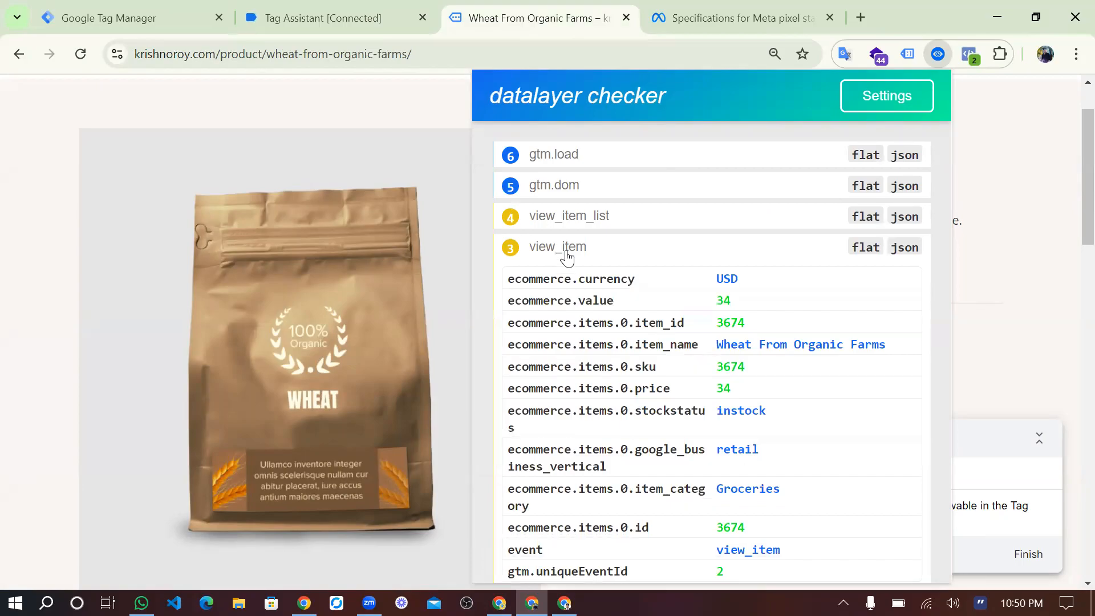
mouse_move(597, 283)
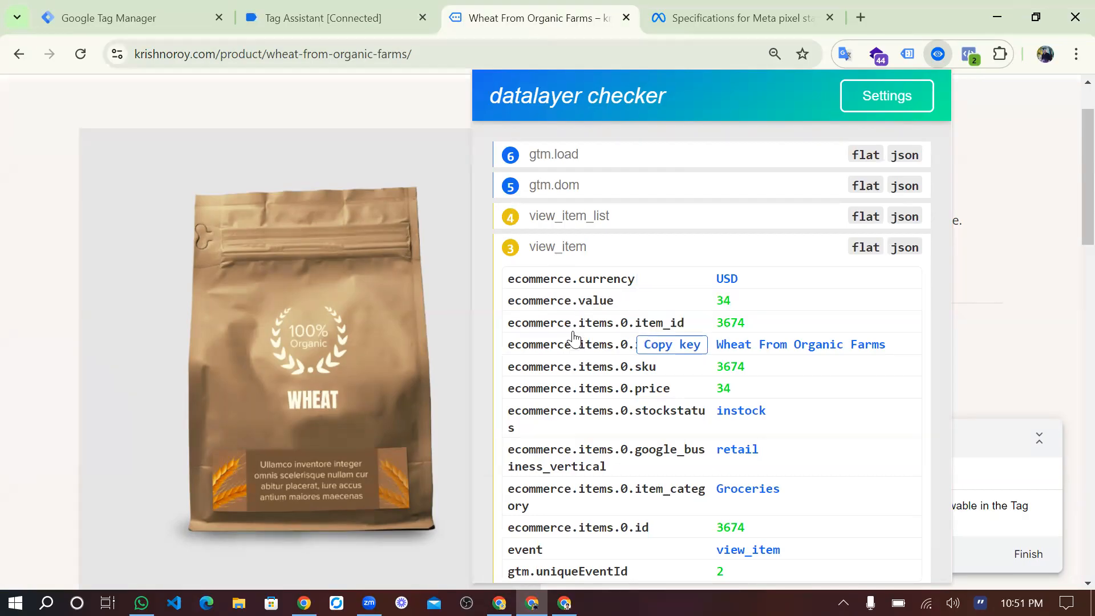
scroll(570, 348, "down", 1)
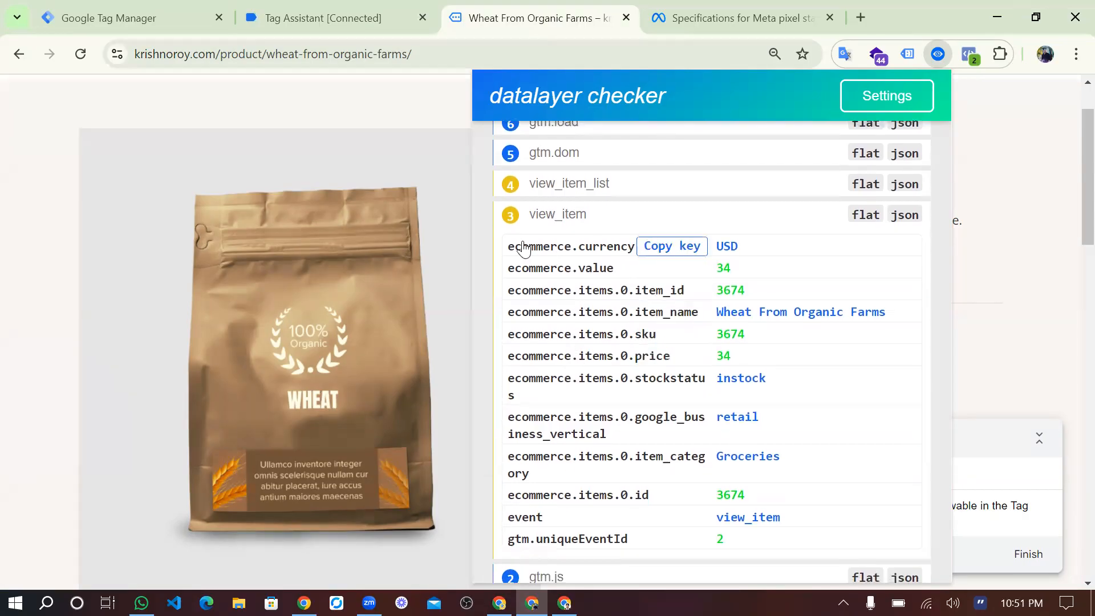
left_click(657, 250)
In Google Tag Manager, create a user-defined Data Layer Variable with ecommerce.currency as its Data Layer Variable Name.
left_click(139, 9)
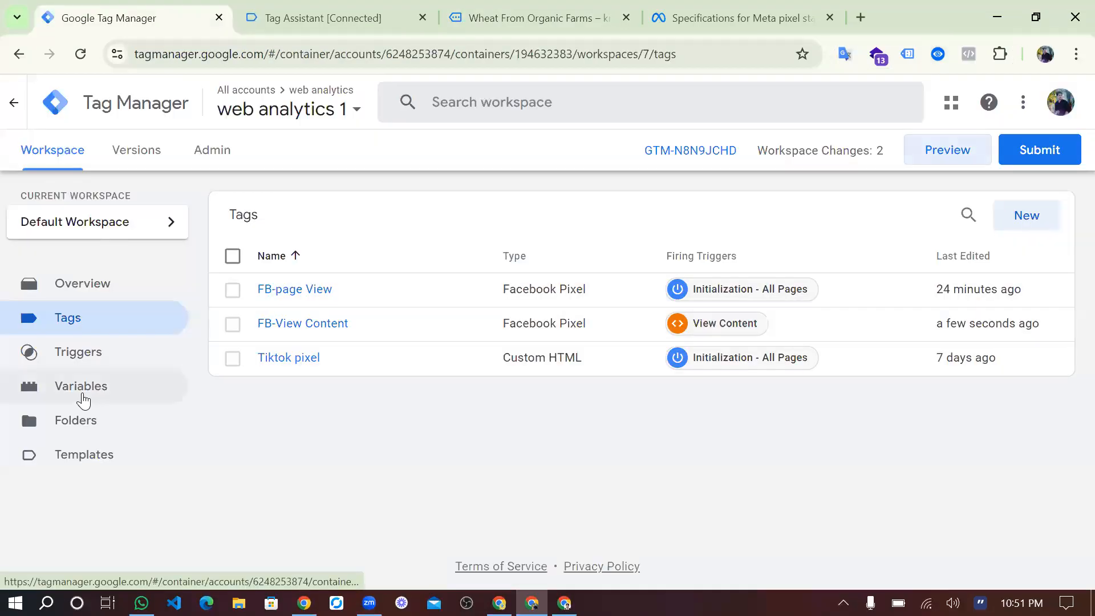
left_click(84, 399)
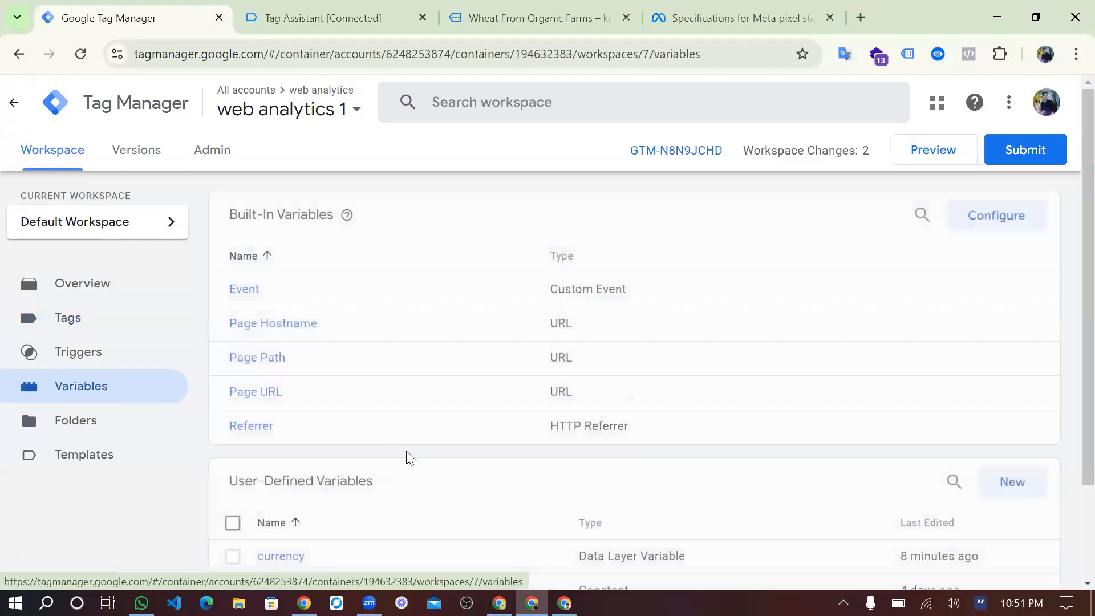
scroll(407, 458, "down", 3)
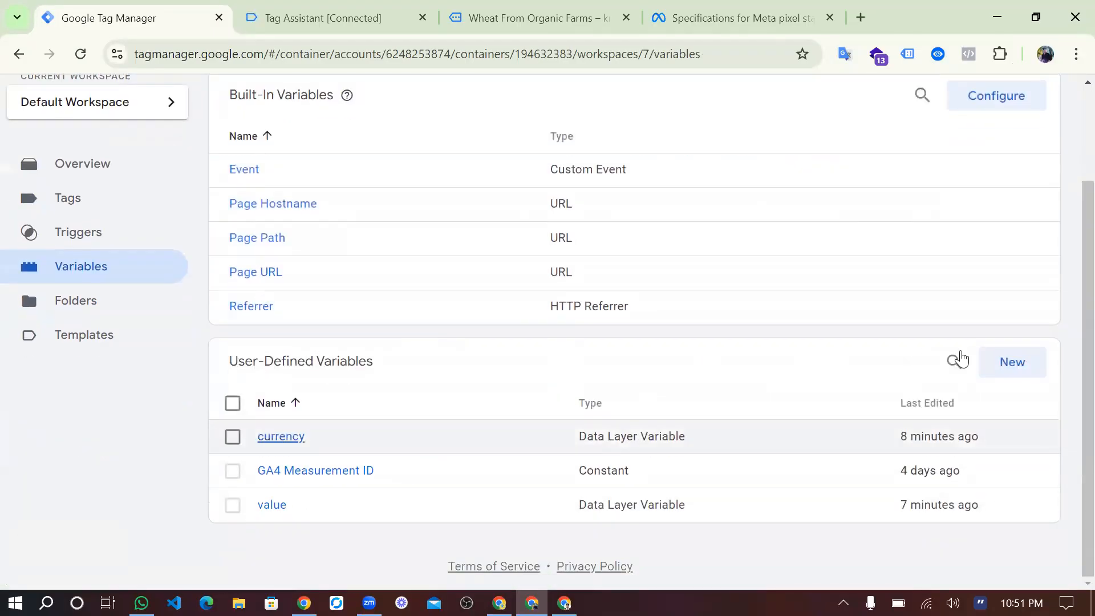
left_click(1016, 364)
left_click(614, 278)
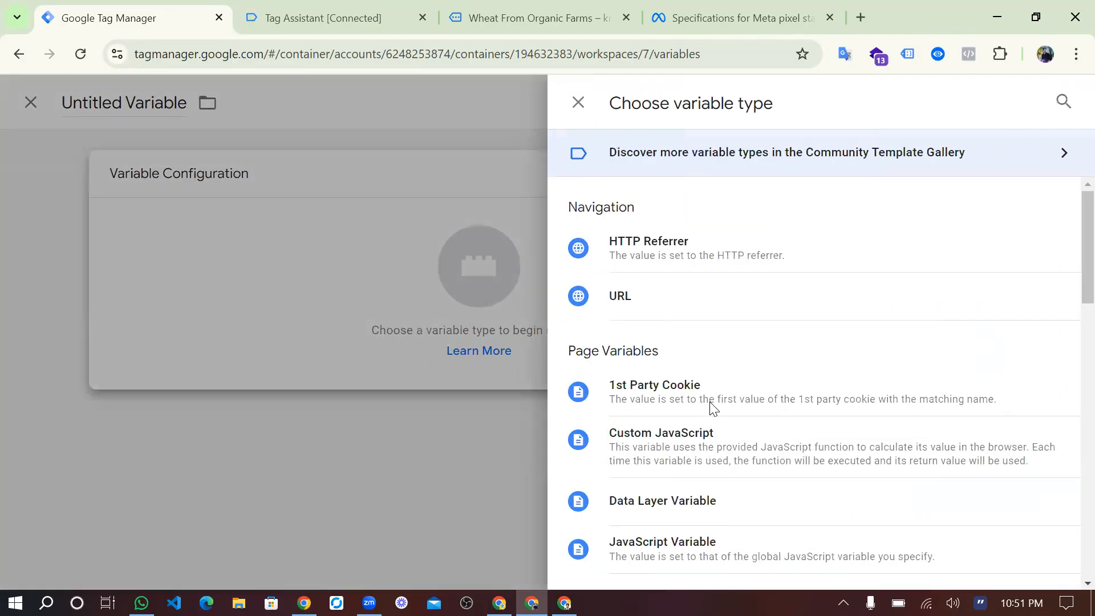
scroll(712, 408, "down", 2)
left_click(699, 424)
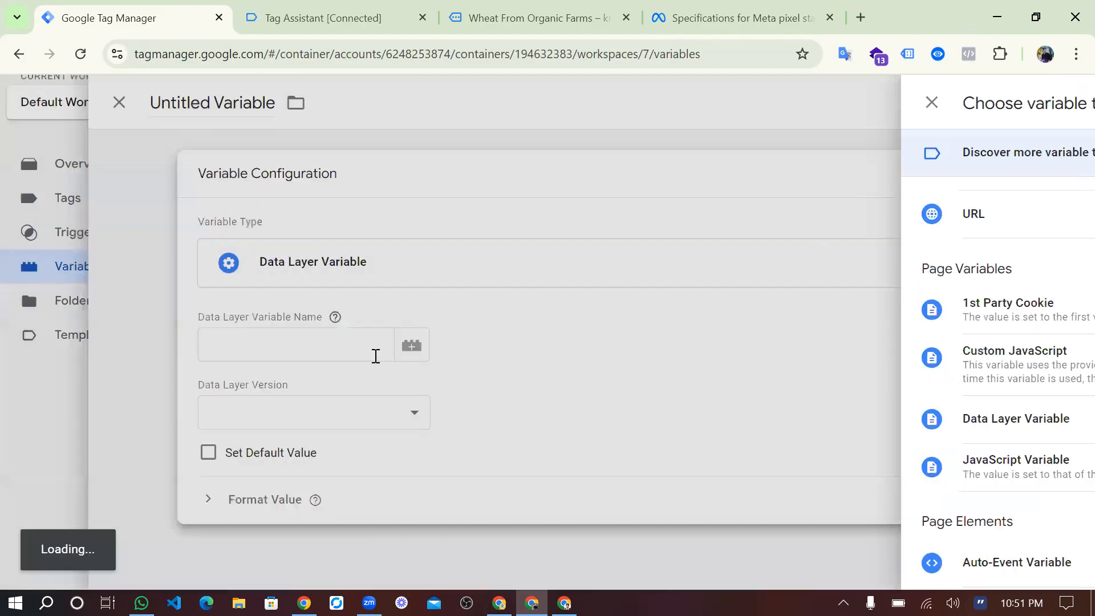
left_click(375, 356)
type("ecommerce.currency")
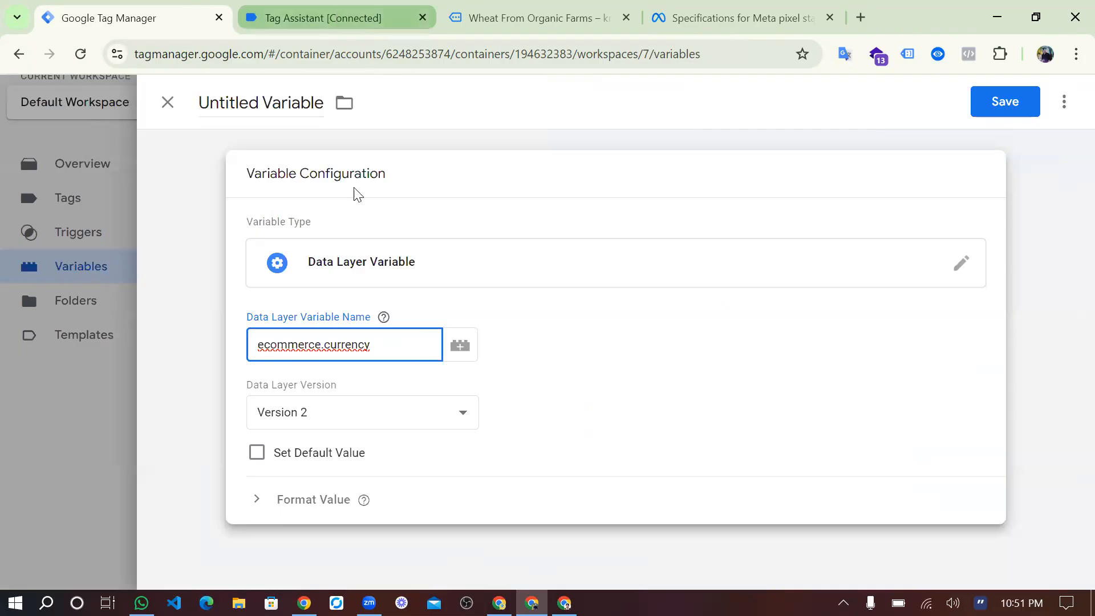
In Tag Assistant, examine the ecommerce currency, value and item_name entries in the view_item event's data layer.
key("ctrl+Tab")
scroll(570, 342, "down", 1)
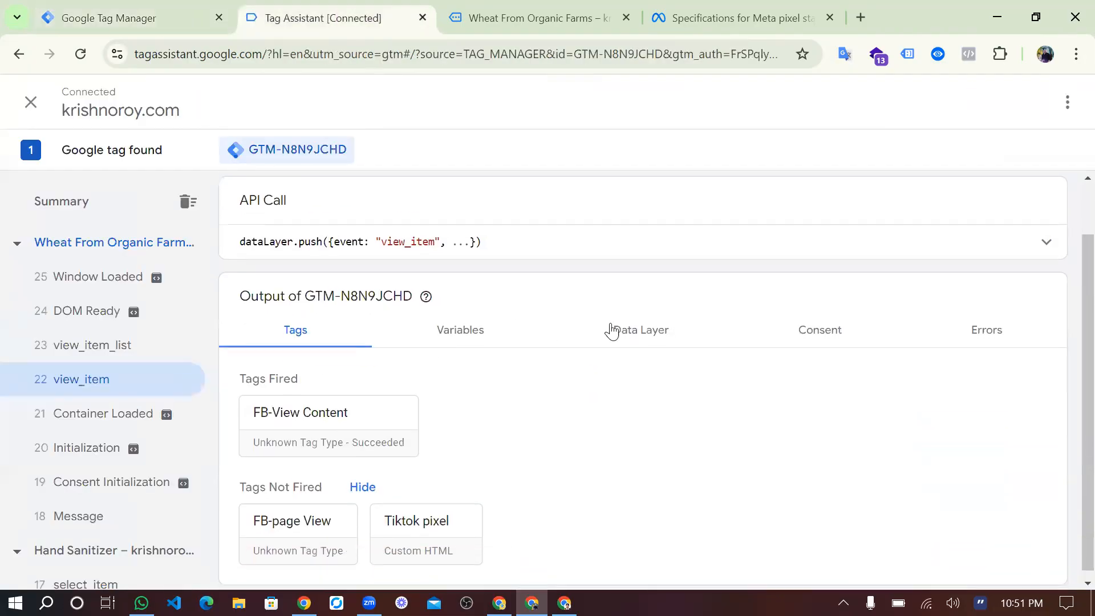
left_click(611, 330)
scroll(521, 394, "down", 10)
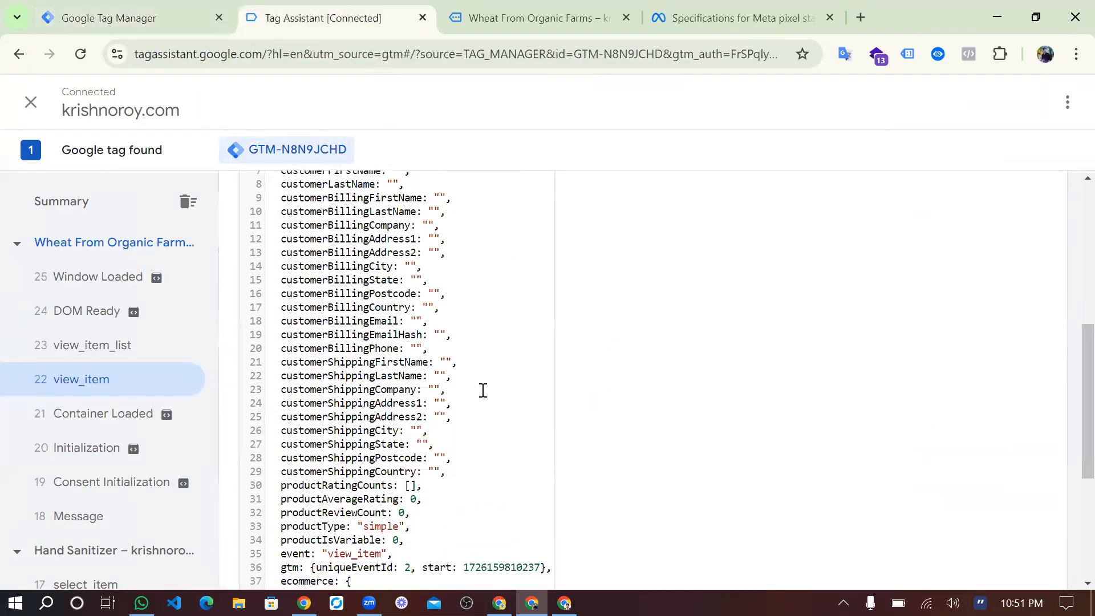
double_click(301, 315)
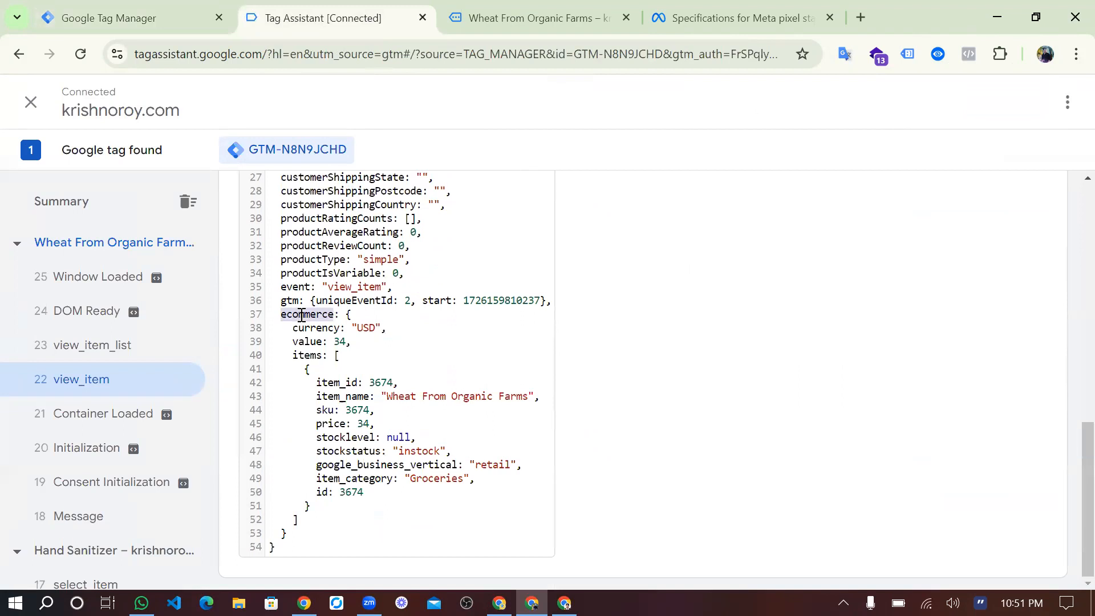
double_click(318, 328)
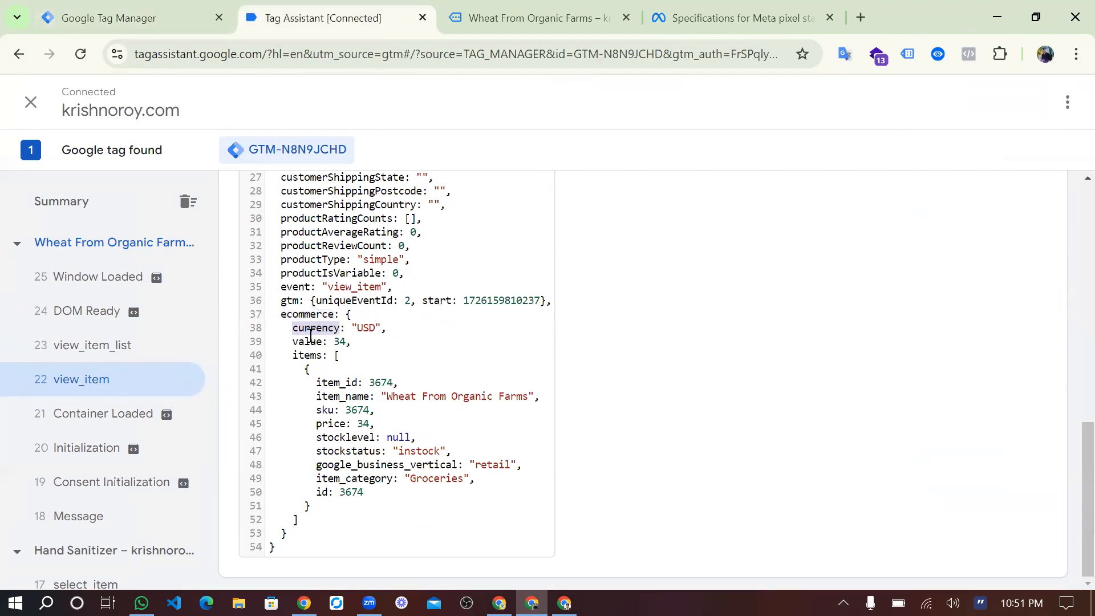
double_click(311, 340)
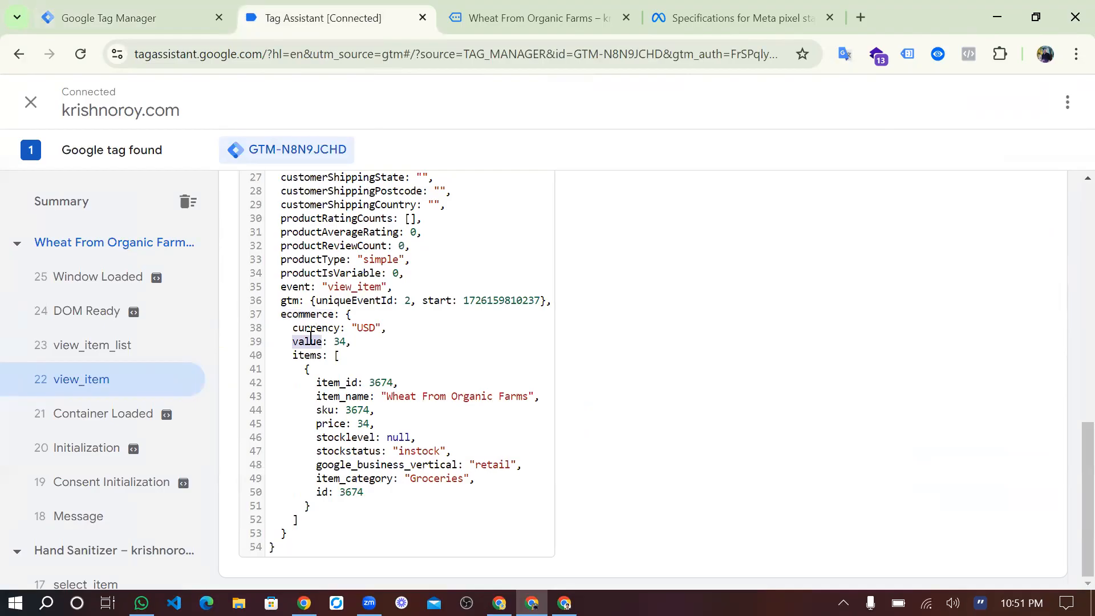
left_click(317, 393)
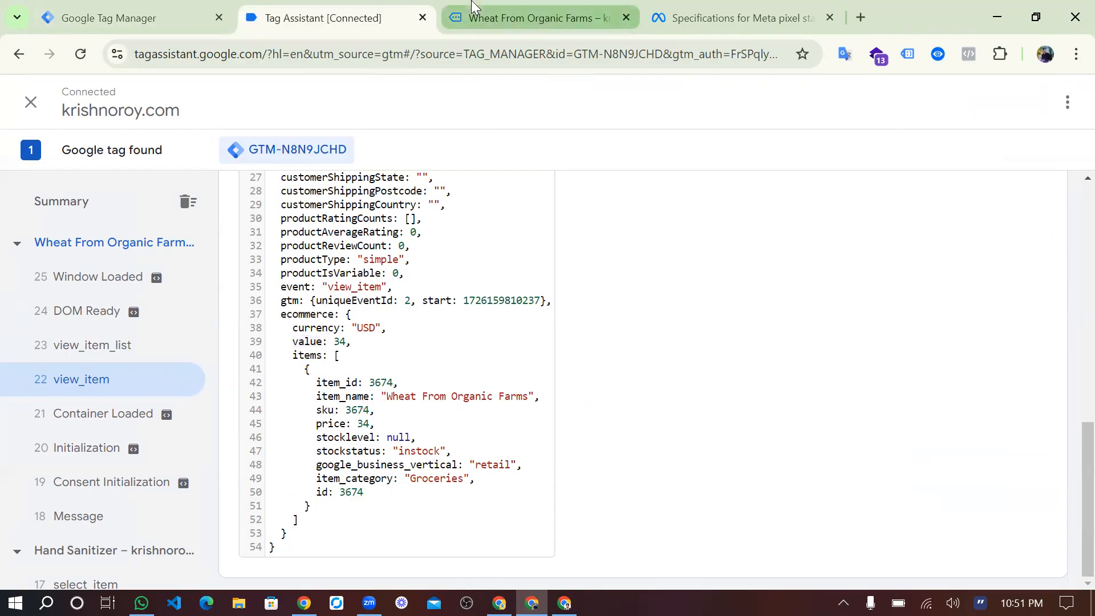
Copy the ecommerce.items.0.item_name key from view_item in datalayer checker and set it as the new variable's Data Layer Variable Name.
left_click(539, 17)
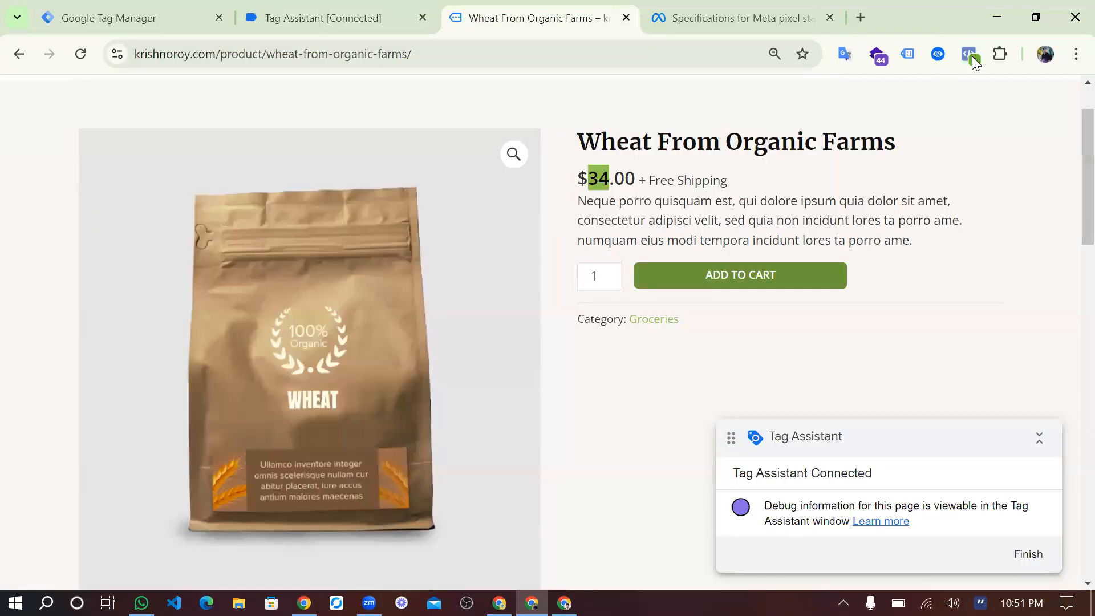
left_click(938, 55)
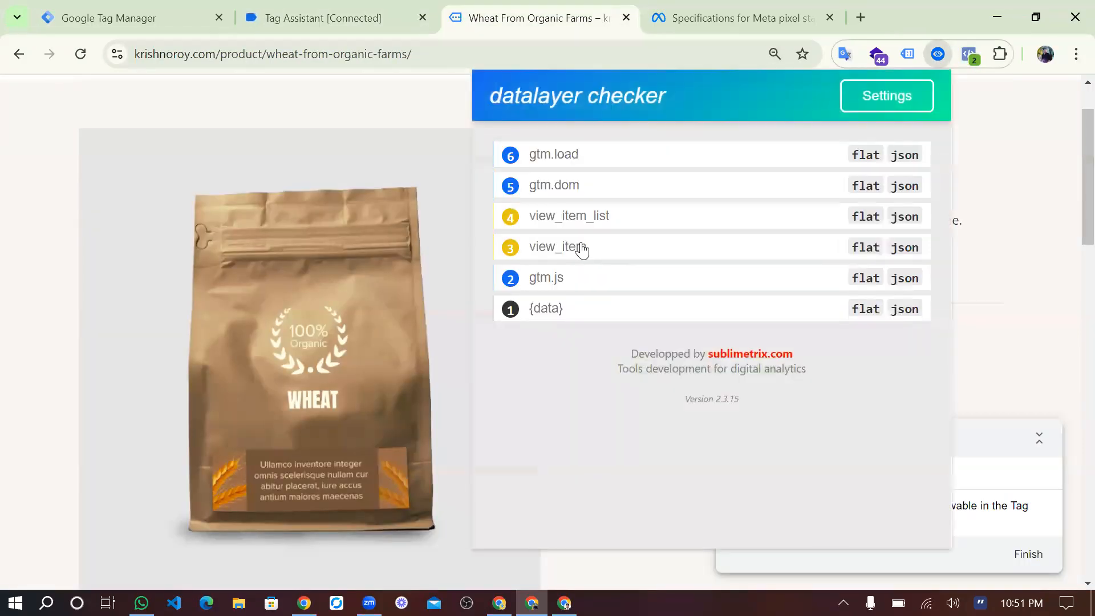
left_click(579, 247)
scroll(596, 285, "down", 1)
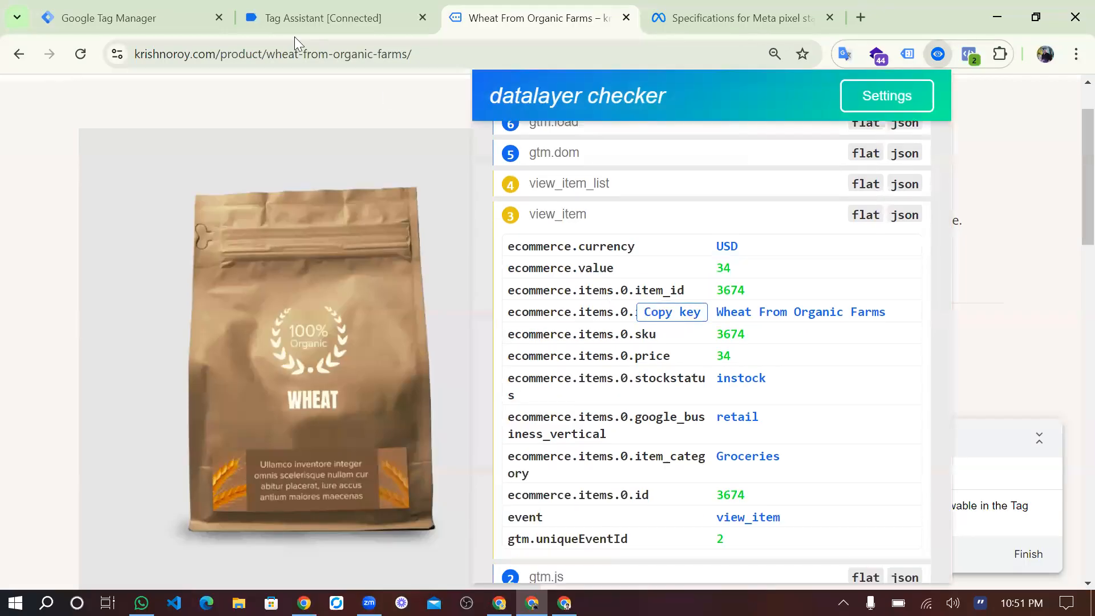
left_click(109, 17)
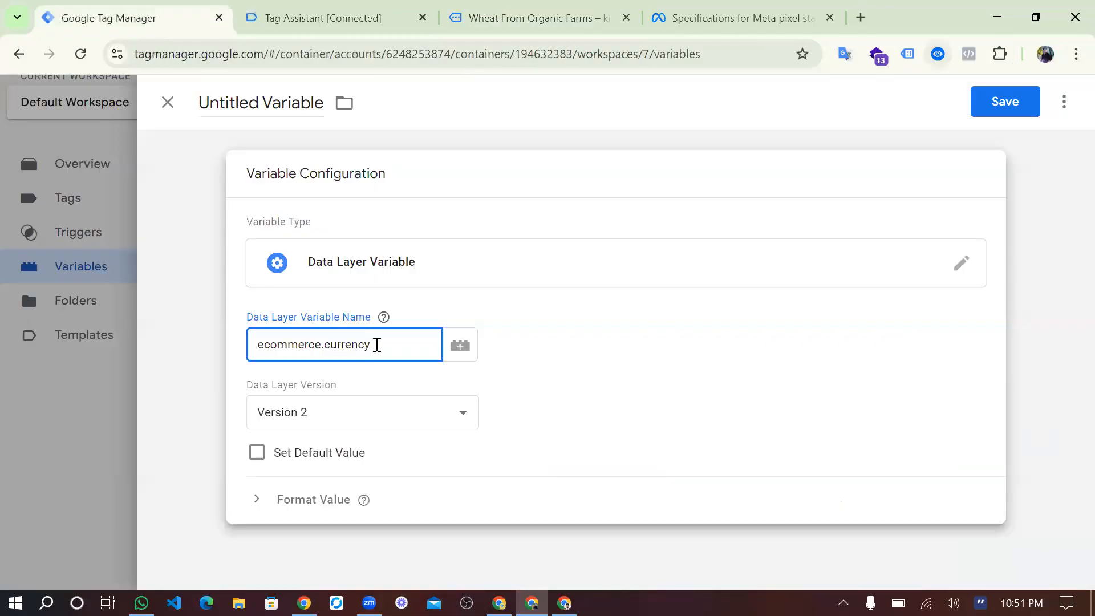
key("ctrl+a")
type("ecommerce.items.0.item_name")
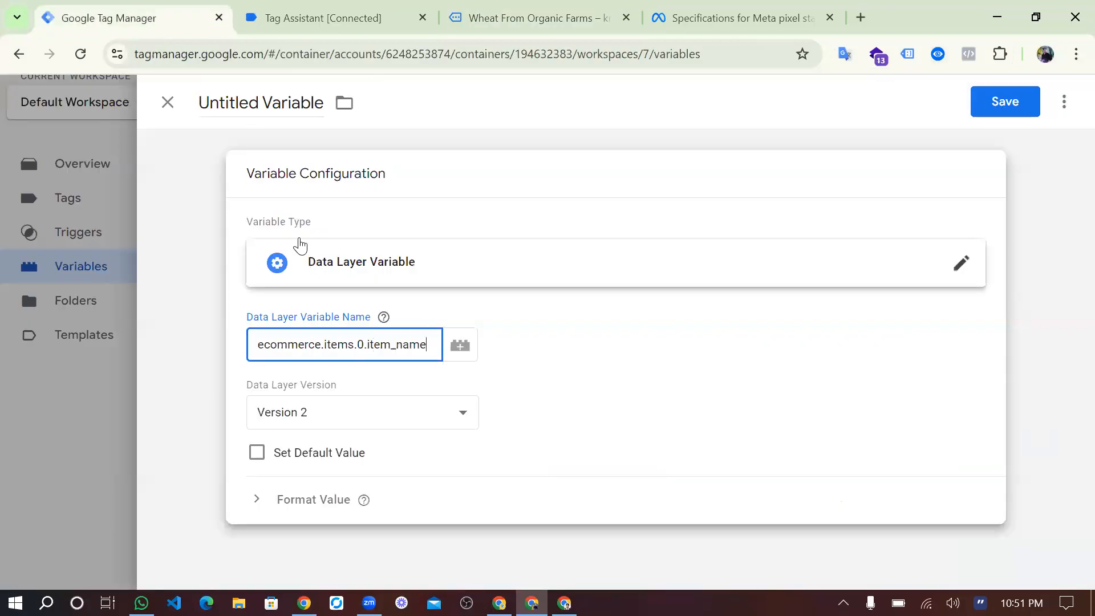
Name the variable item-name and save it.
triple_click(300, 103)
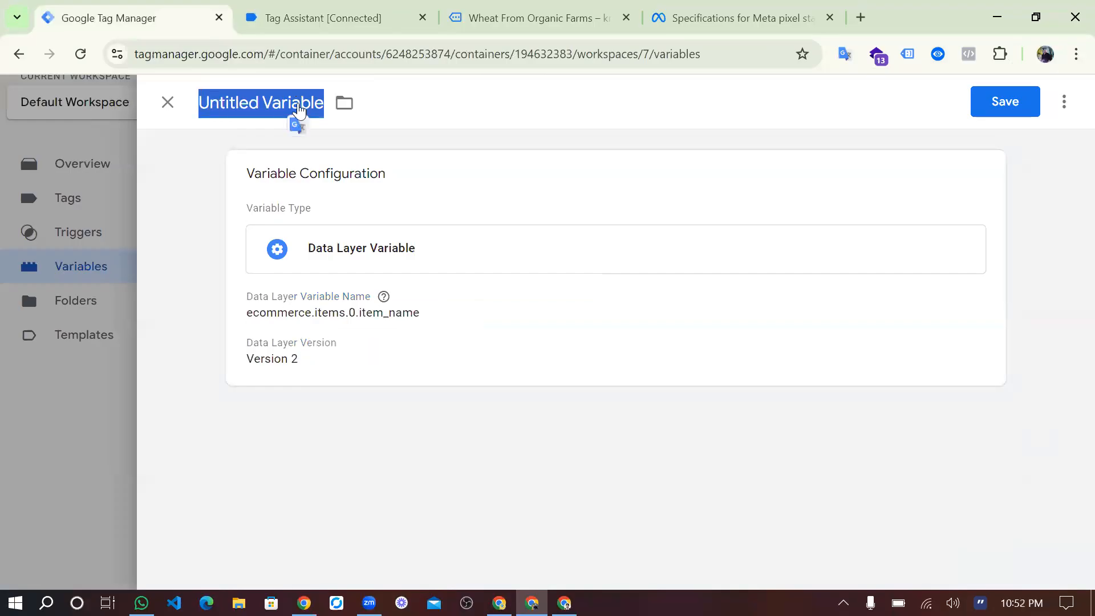
type("item-")
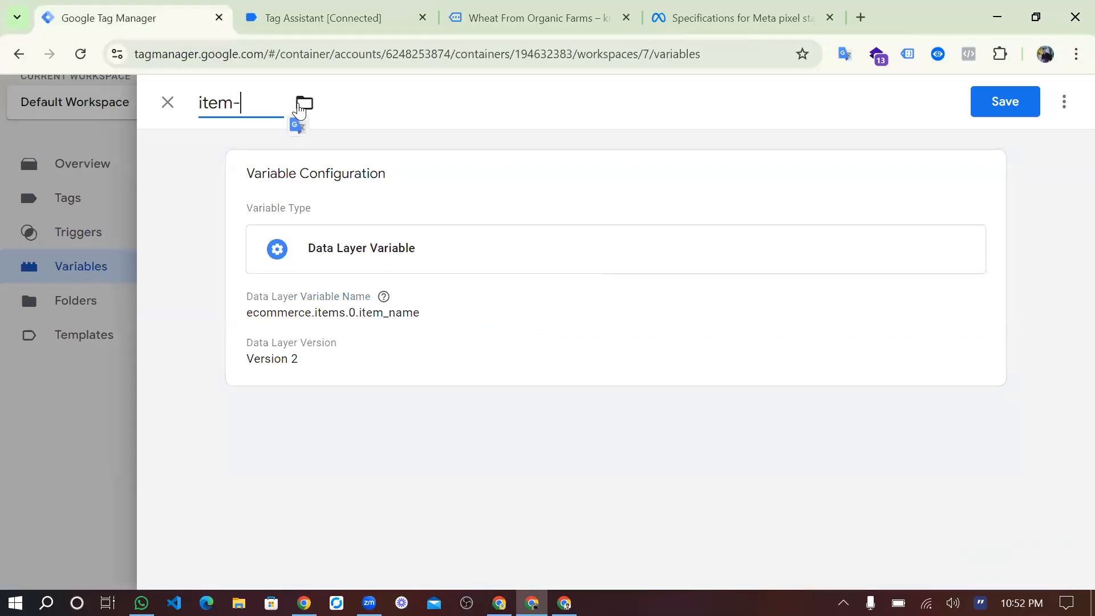
type("em")
key("BackSpace")
key("BackSpace")
type("amw")
key("BackSpace")
type("e")
left_click(981, 116)
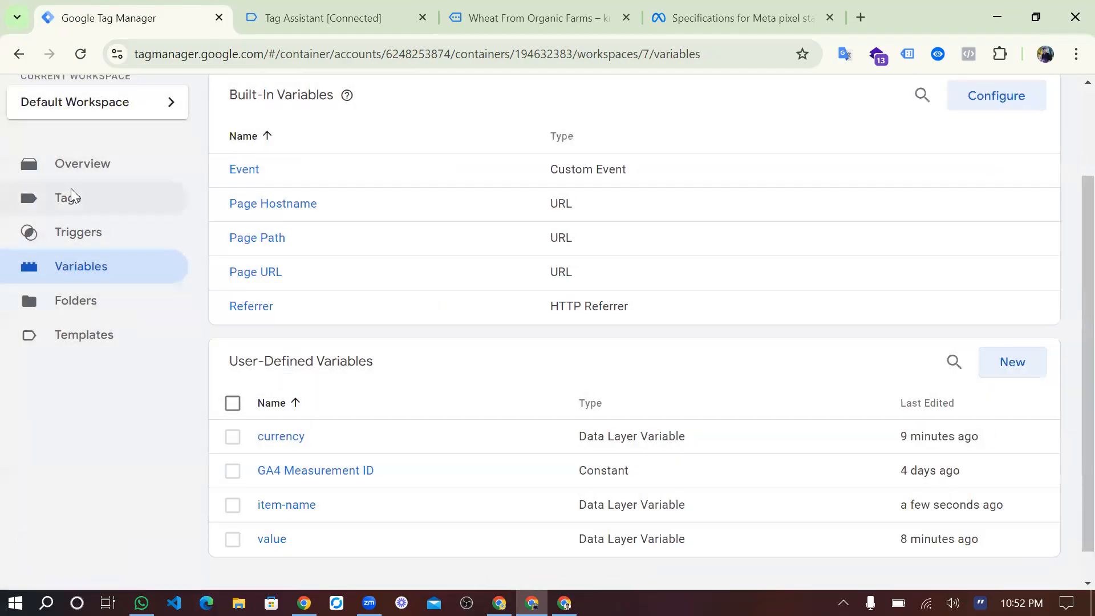
Open the FB-View Content tag's configuration for editing and expand its Object Properties.
left_click(71, 197)
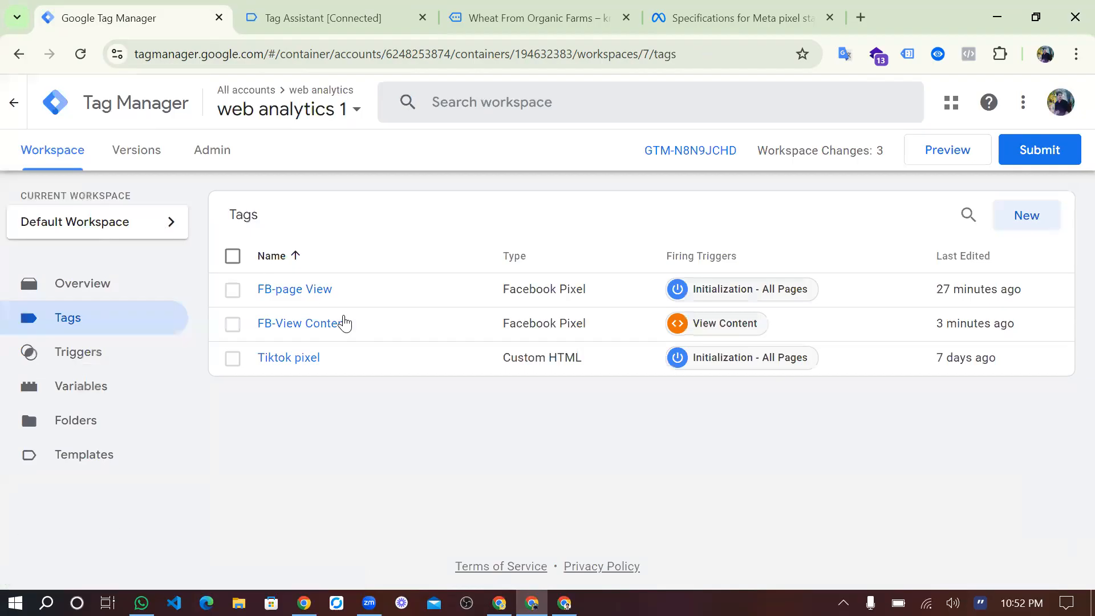
left_click(338, 323)
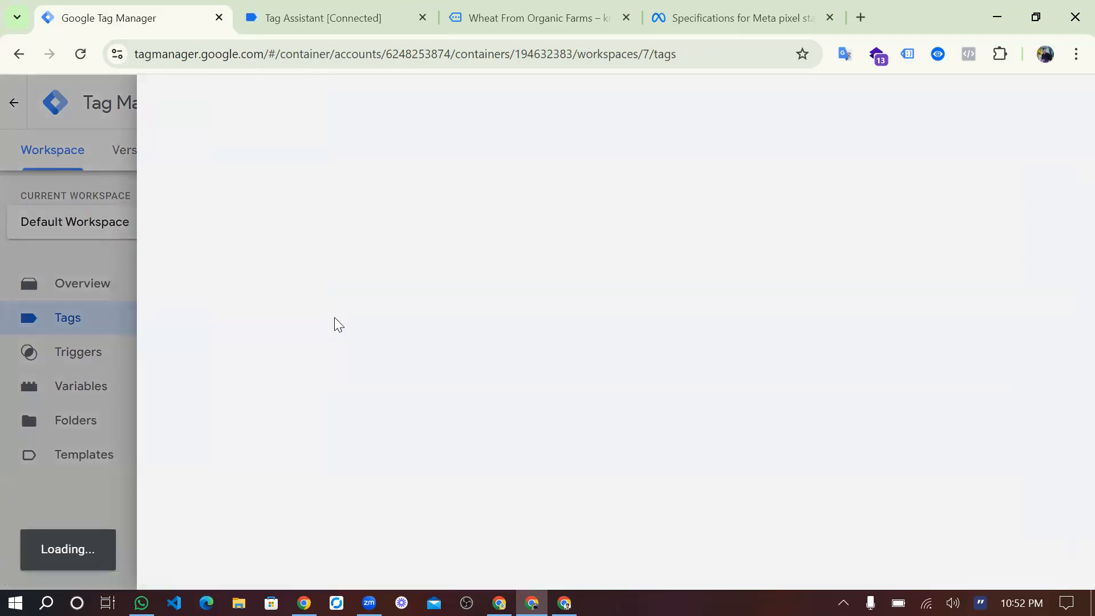
scroll(335, 323, "down", 5)
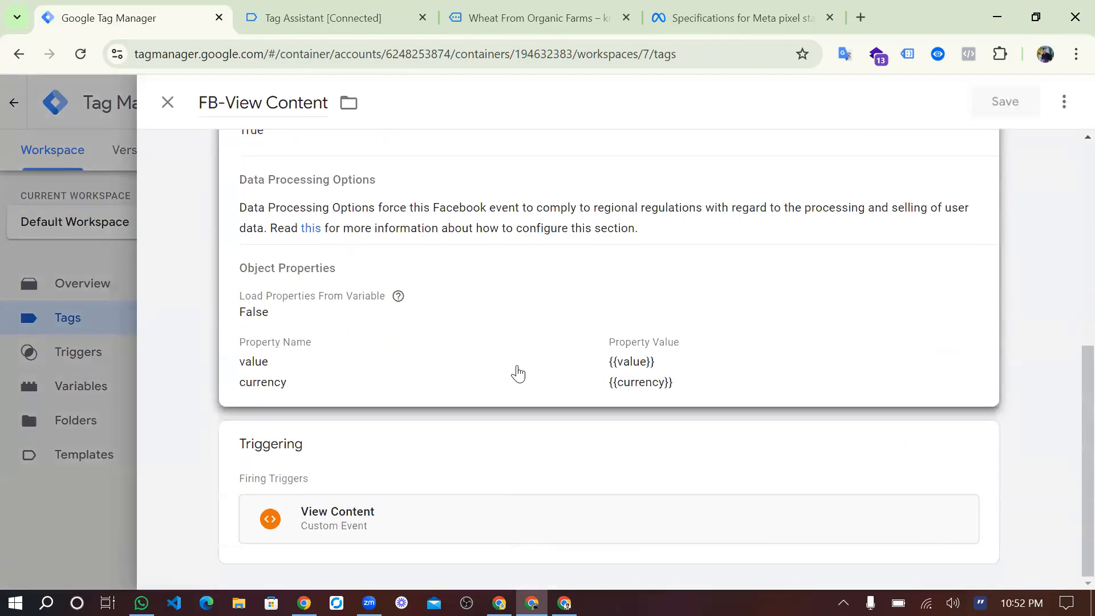
left_click(521, 372)
scroll(428, 382, "down", 1)
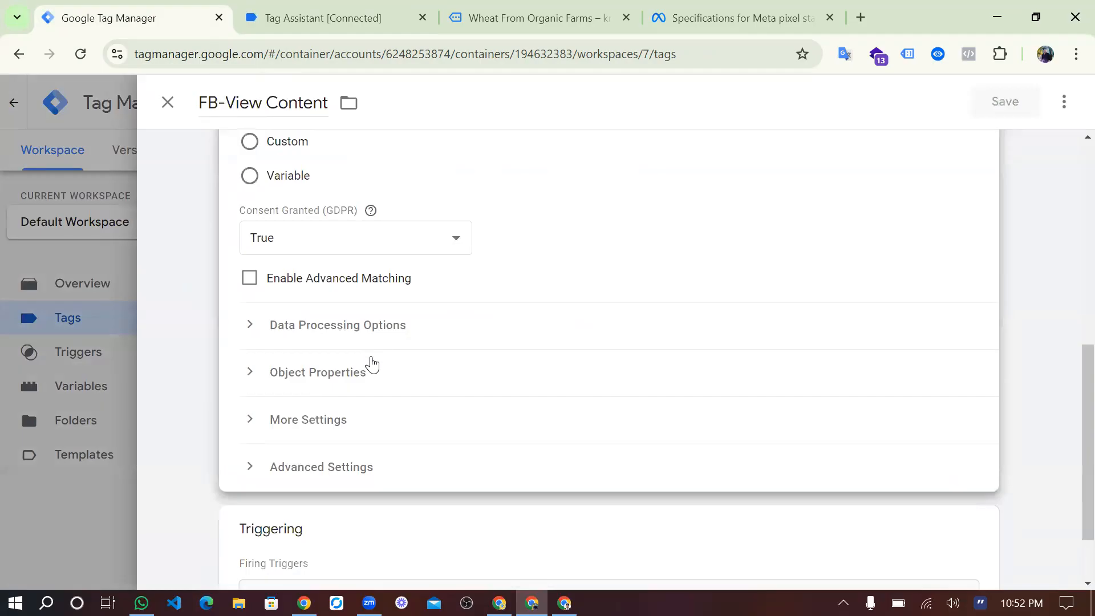
left_click(375, 371)
Add an object property named content_name with the value {{item-name}} to the FB-View Content tag.
scroll(374, 368, "down", 3)
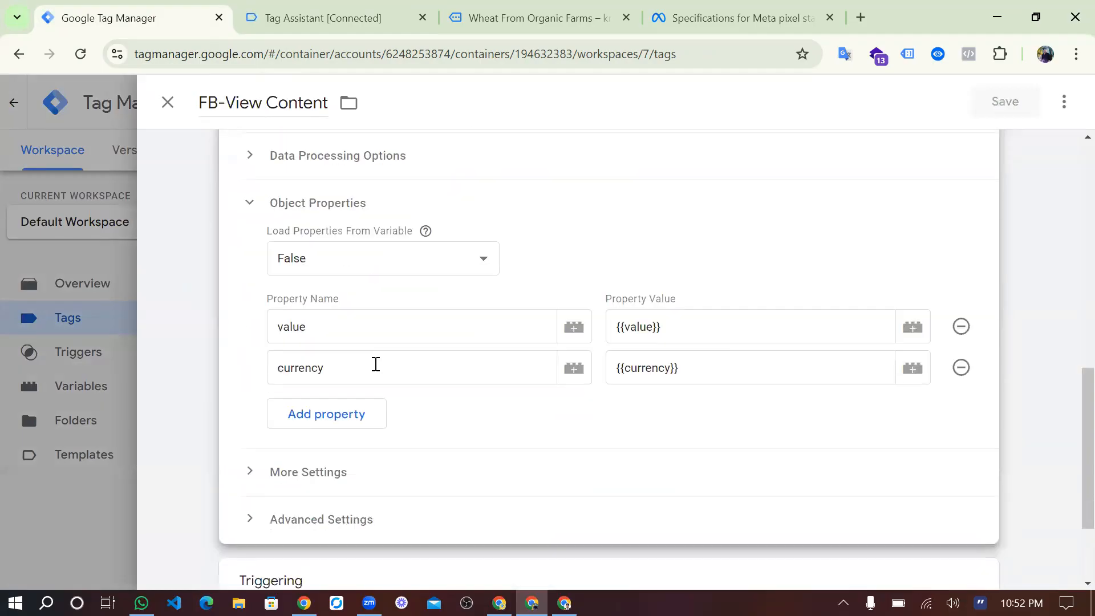
left_click(341, 429)
left_click(374, 418)
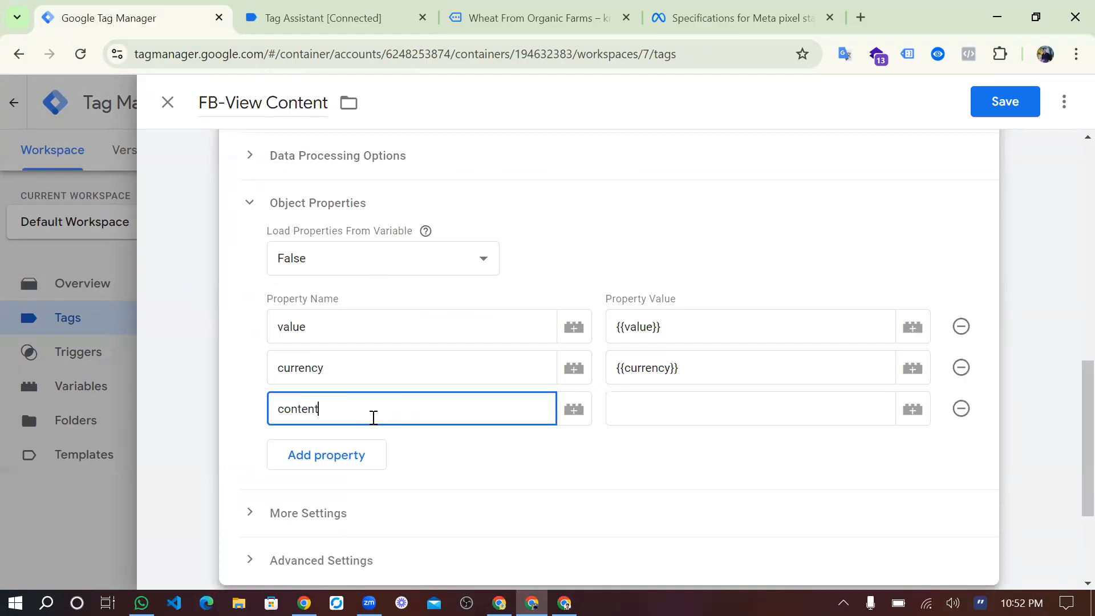
left_click(680, 416)
type("ecommerce.items.0.item_name")
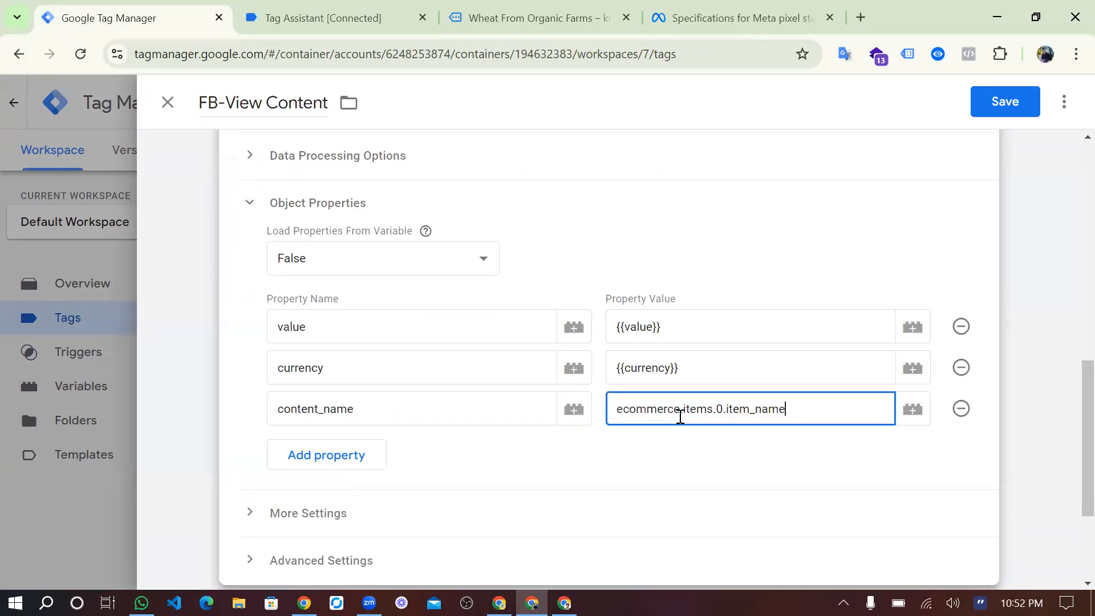
key("ctrl+a")
key("BackSpace")
type("{{item")
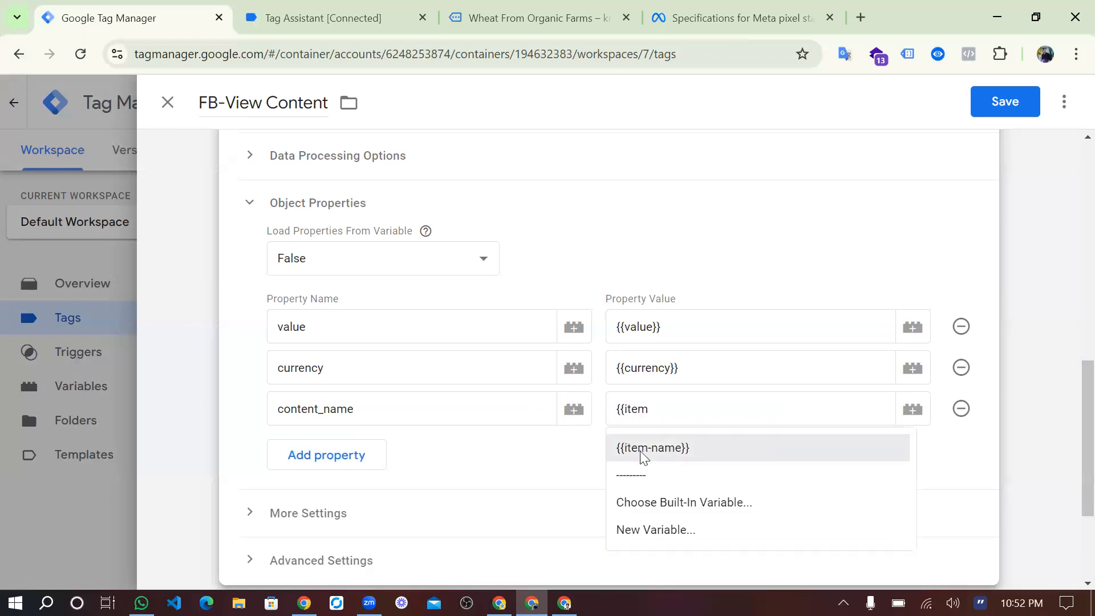
left_click(644, 450)
scroll(435, 425, "down", 1)
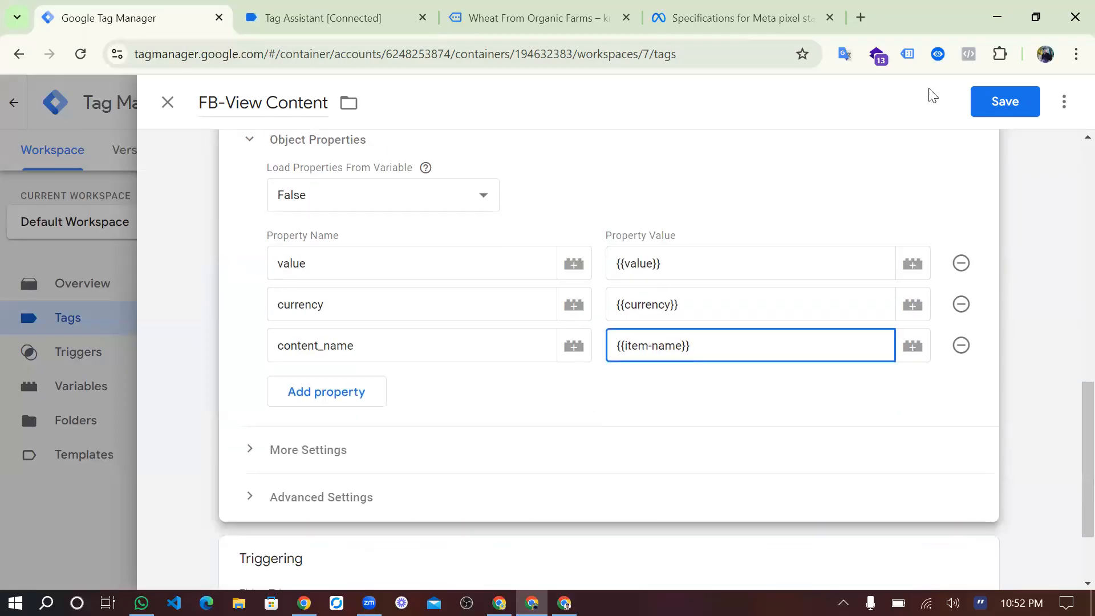
Save the FB-View Content tag and start a connected Tag Assistant preview of the container on krishnoroy.com.
left_click(1008, 102)
left_click(1008, 102)
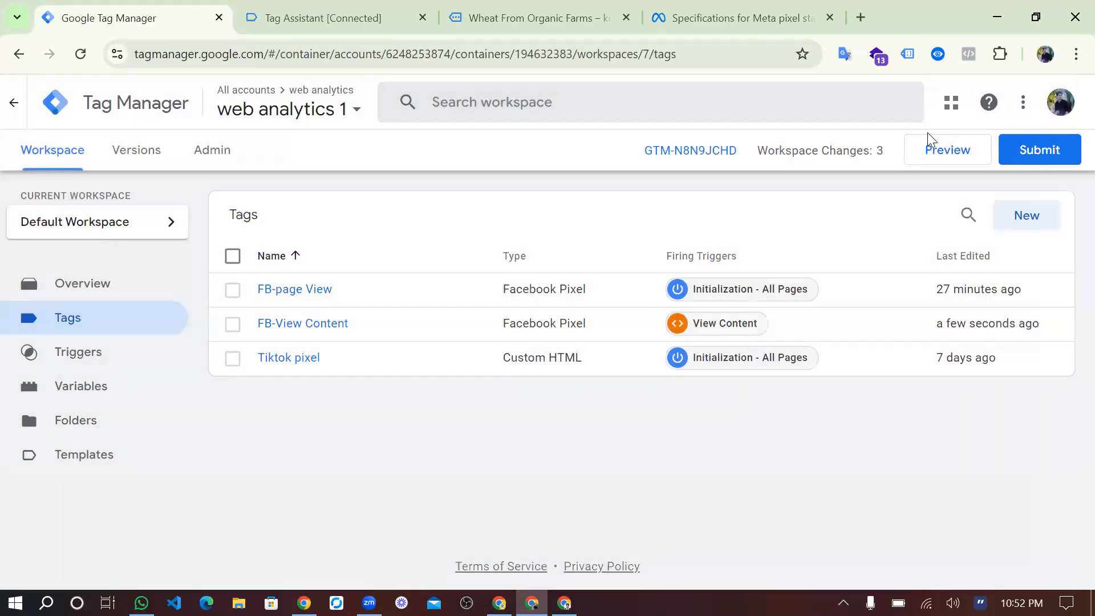
left_click(933, 151)
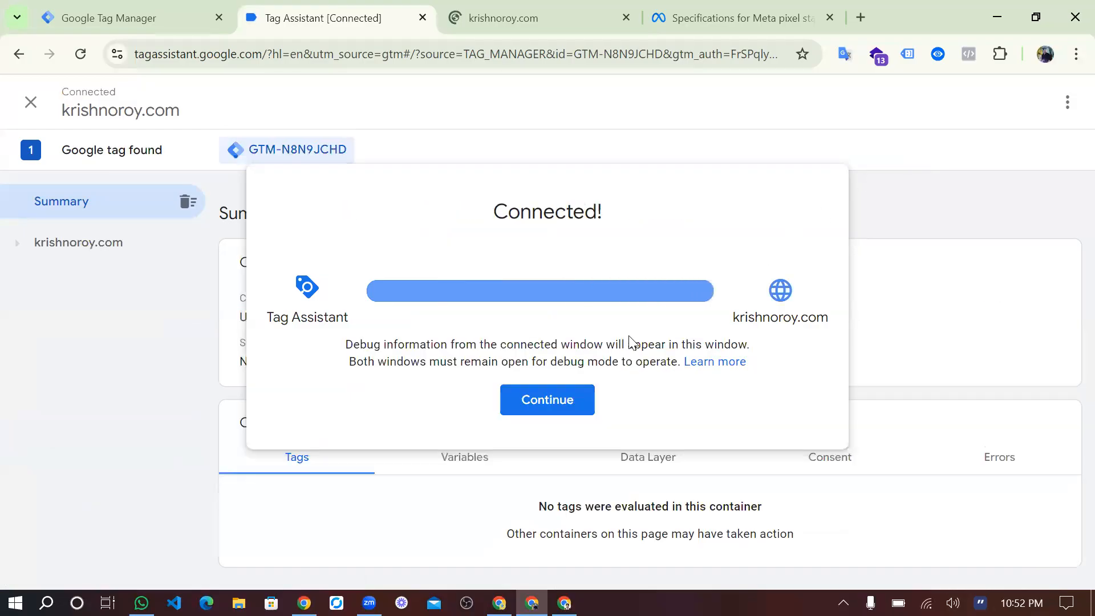
left_click(565, 399)
Open the Hand Sanitizer product page in the previewed store and inspect the ViewContent event's custom parameters in Meta Pixel Helper.
left_click(515, 19)
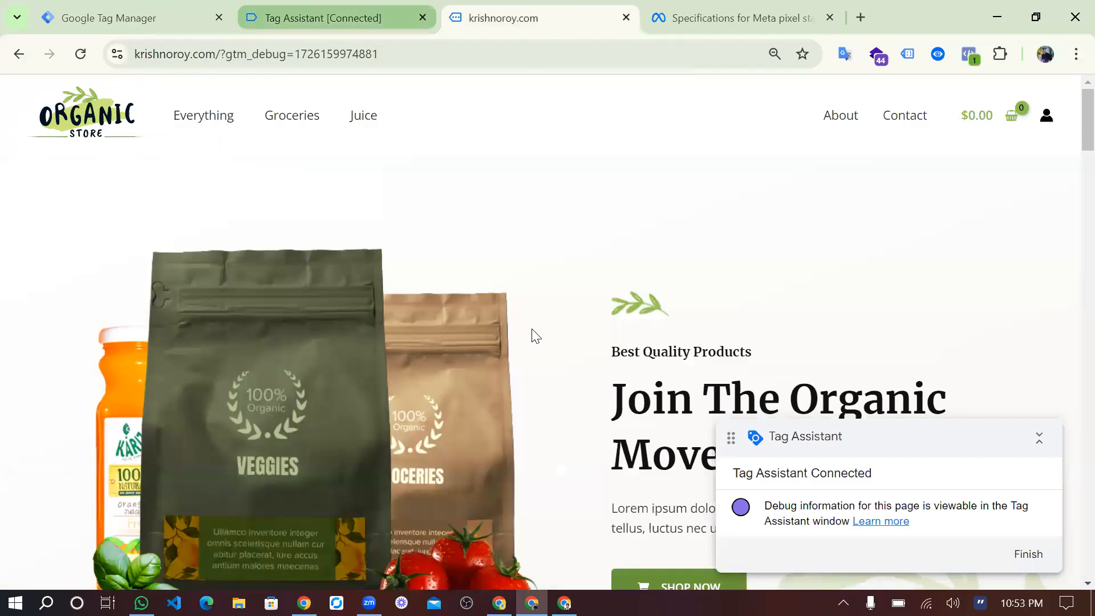
scroll(531, 335, "down", 7)
scroll(442, 471, "down", 5)
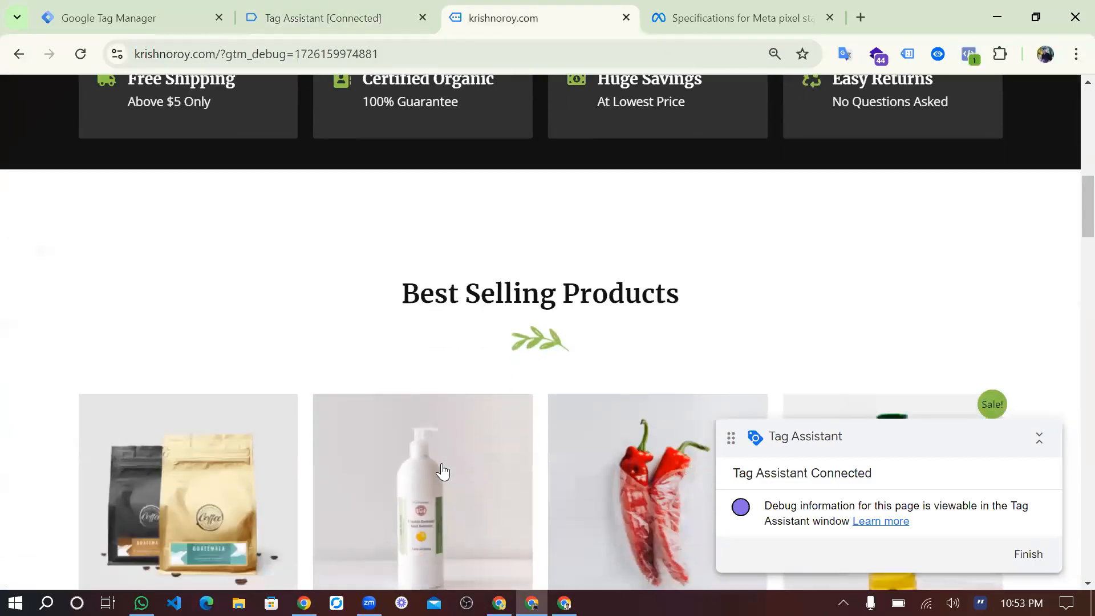
left_click(442, 471)
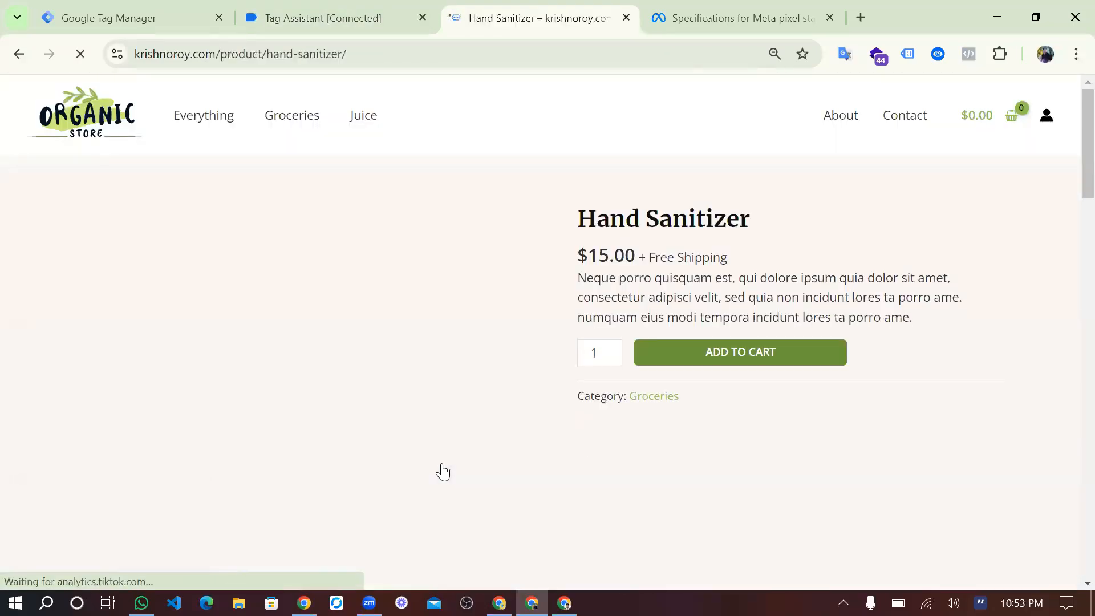
left_click(969, 54)
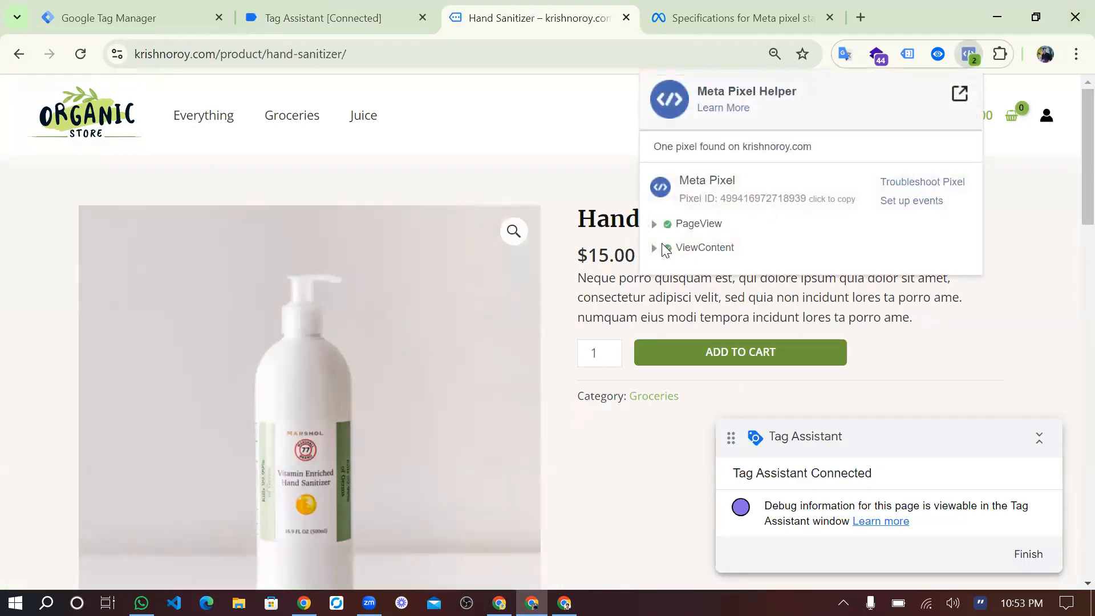
left_click(660, 249)
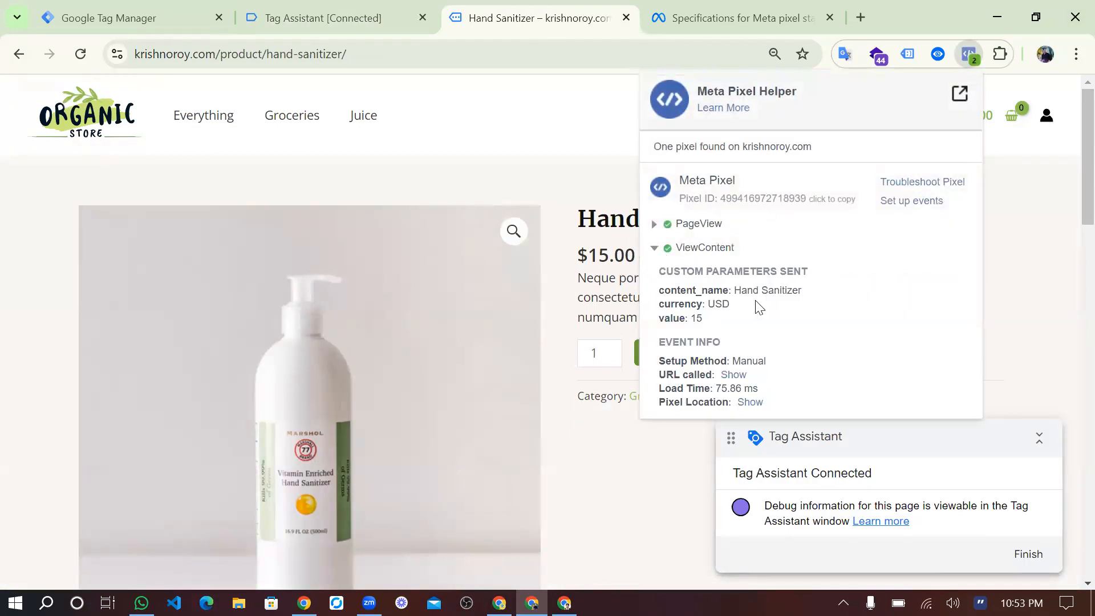
left_click_drag(736, 292, 805, 304)
Check the fired tags in the Tag Assistant summary and return to the tags list in Google Tag Manager.
left_click(322, 18)
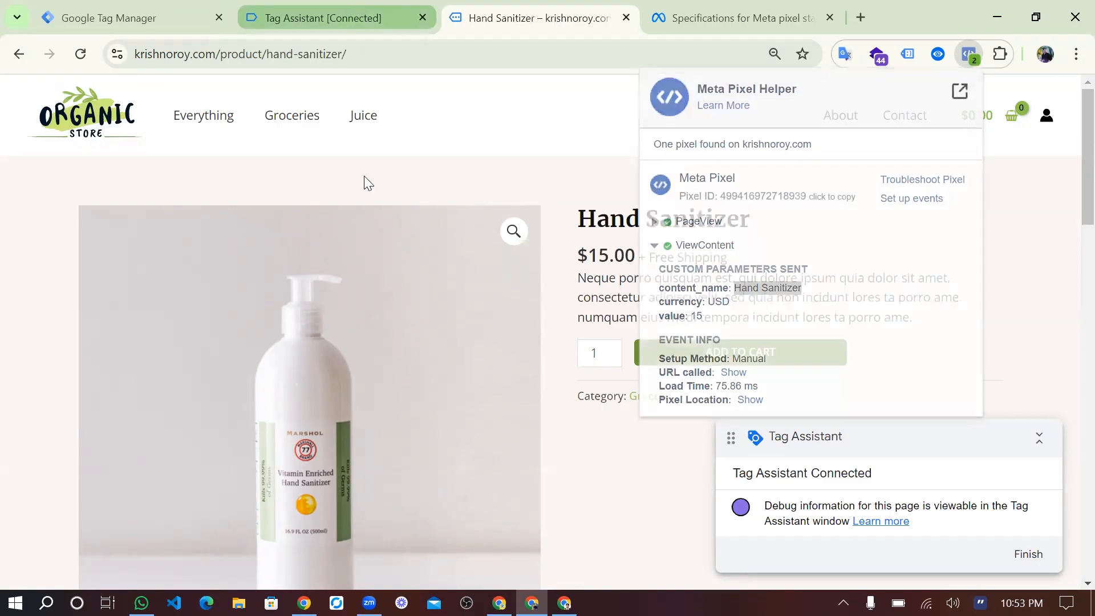
scroll(372, 388, "down", 2)
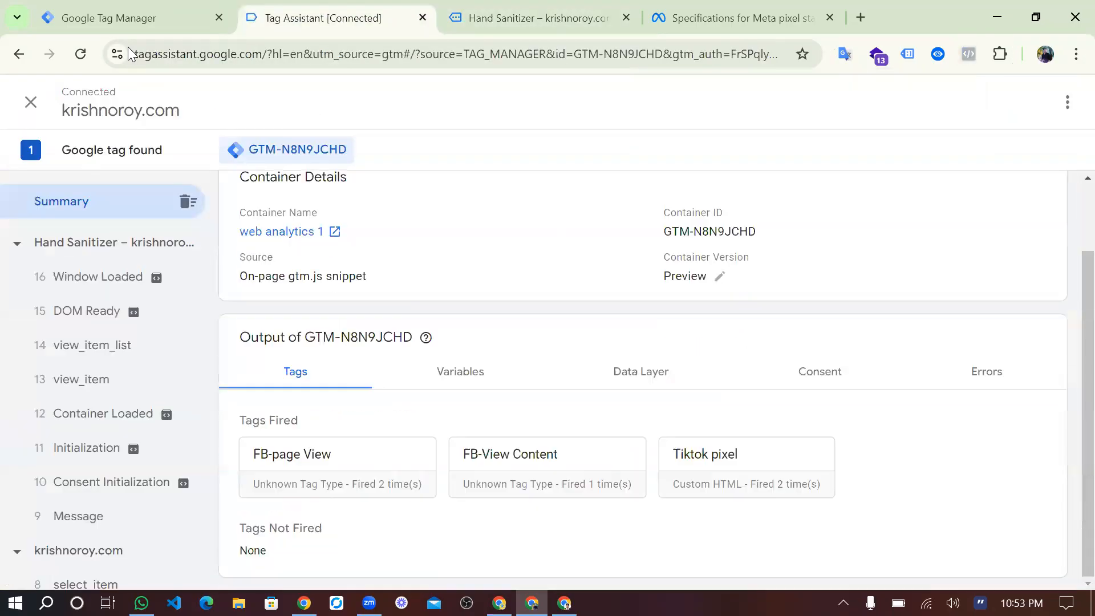
left_click(127, 16)
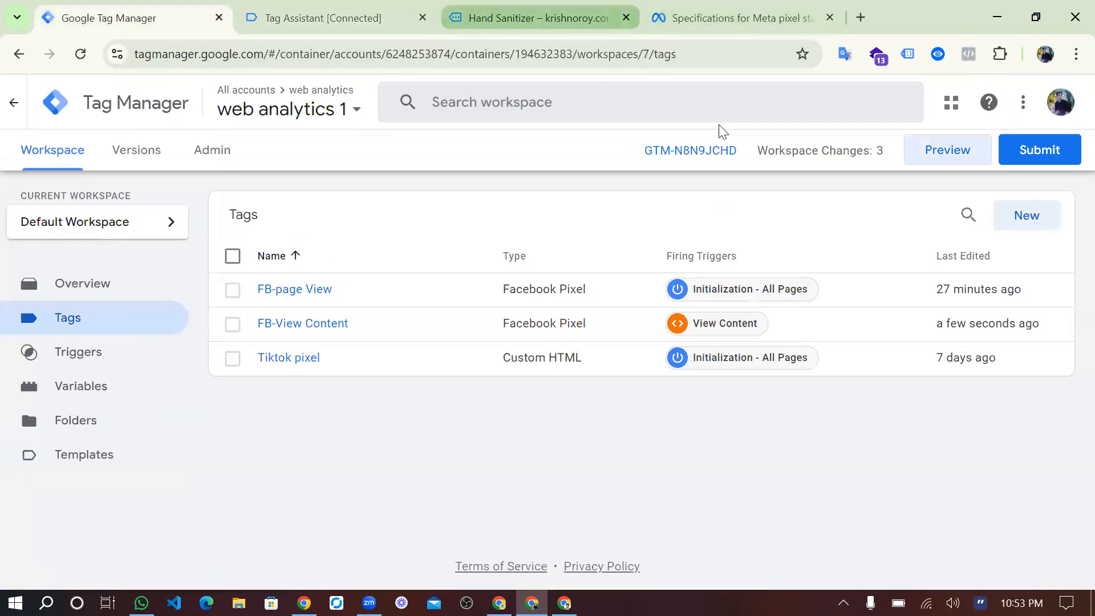
Examine the content_name sent with the Hand Sanitizer page's ViewContent event in Meta Pixel Helper again.
left_click(536, 18)
left_click(970, 56)
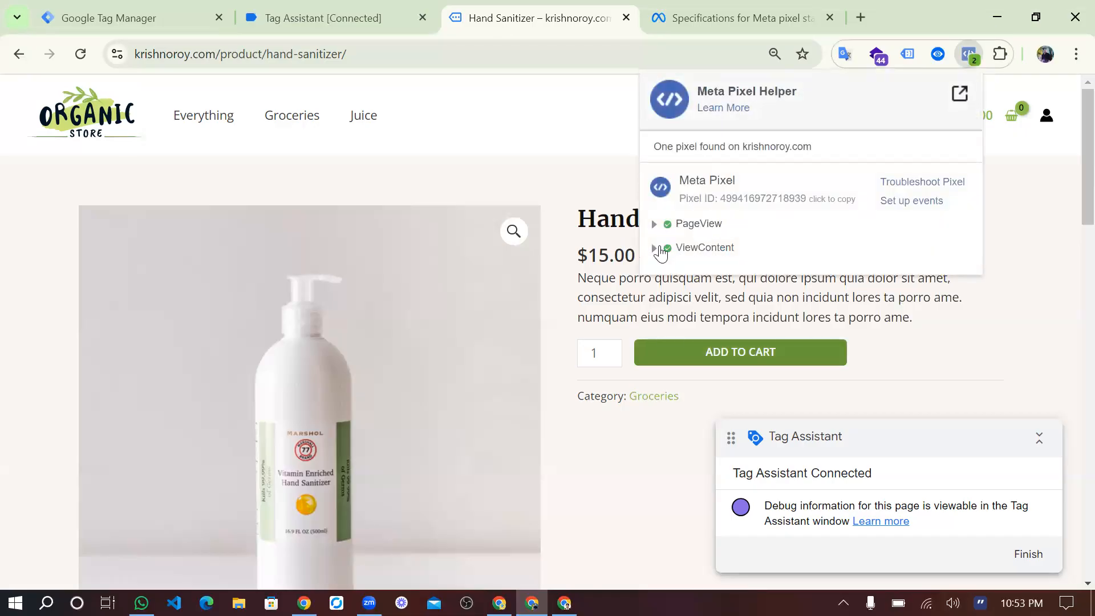
left_click(656, 249)
left_click_drag(735, 291, 819, 306)
left_click(819, 307)
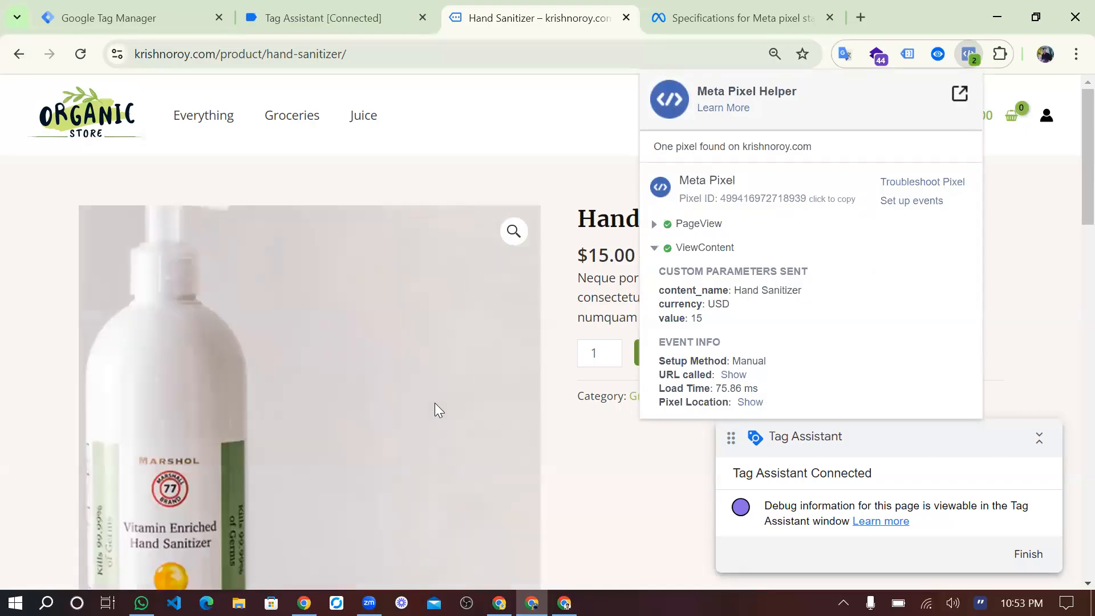
Open the related Fresh Organic Honey product and examine its ViewContent content_name, currency and value in Meta Pixel Helper.
scroll(435, 403, "down", 5)
scroll(435, 403, "down", 7)
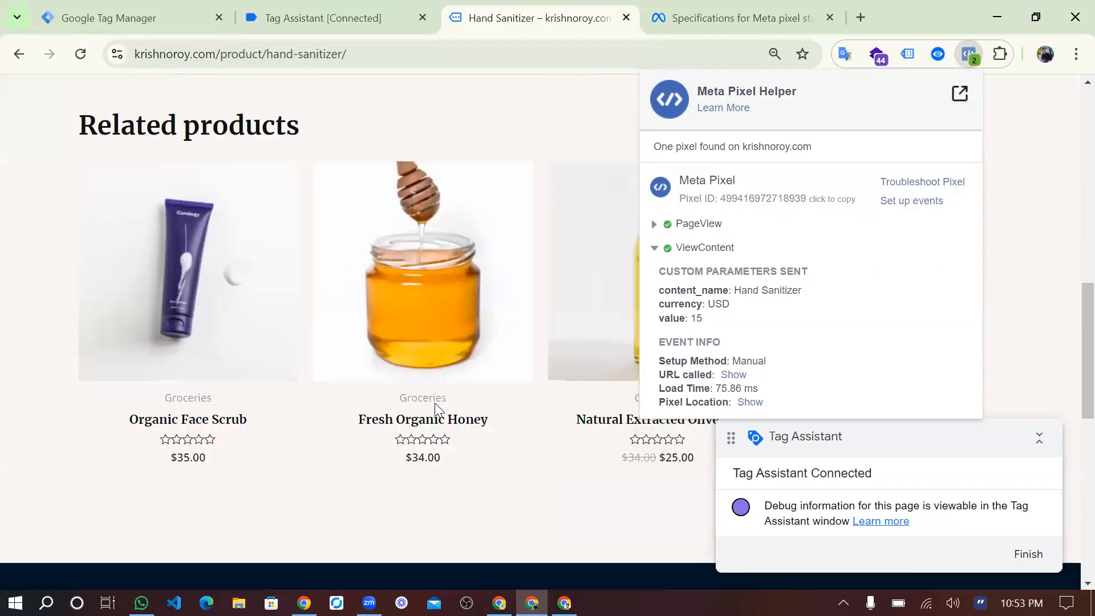
left_click(438, 316)
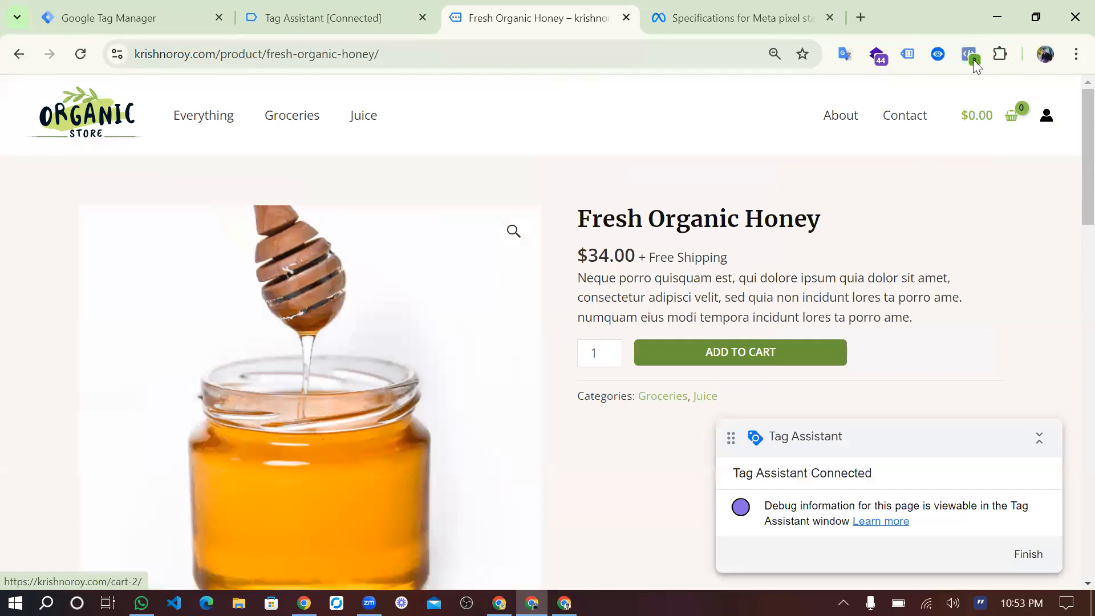
left_click(972, 56)
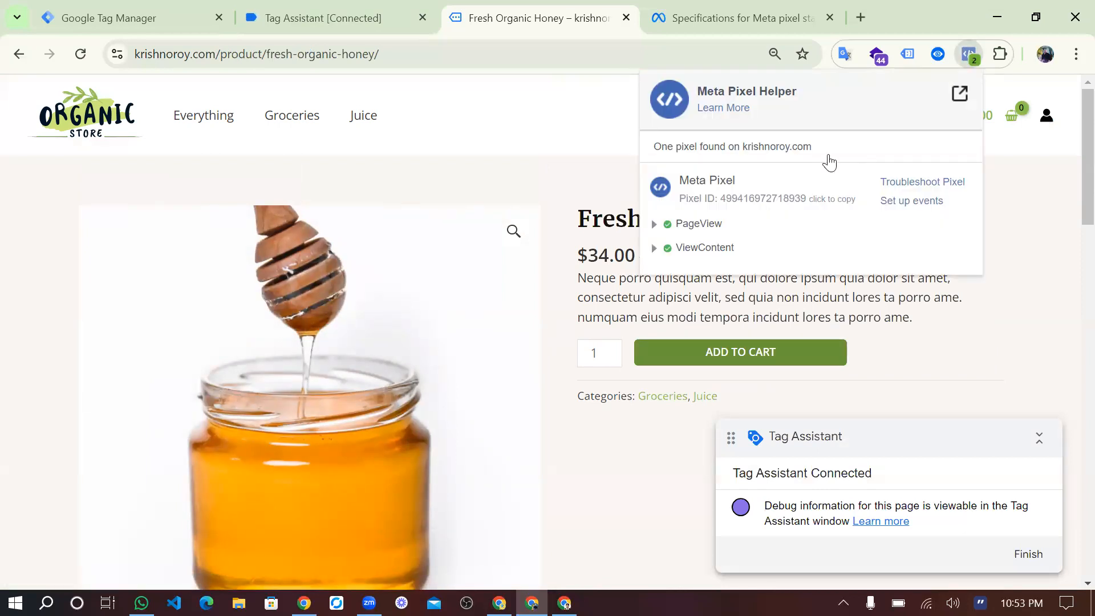
left_click(656, 249)
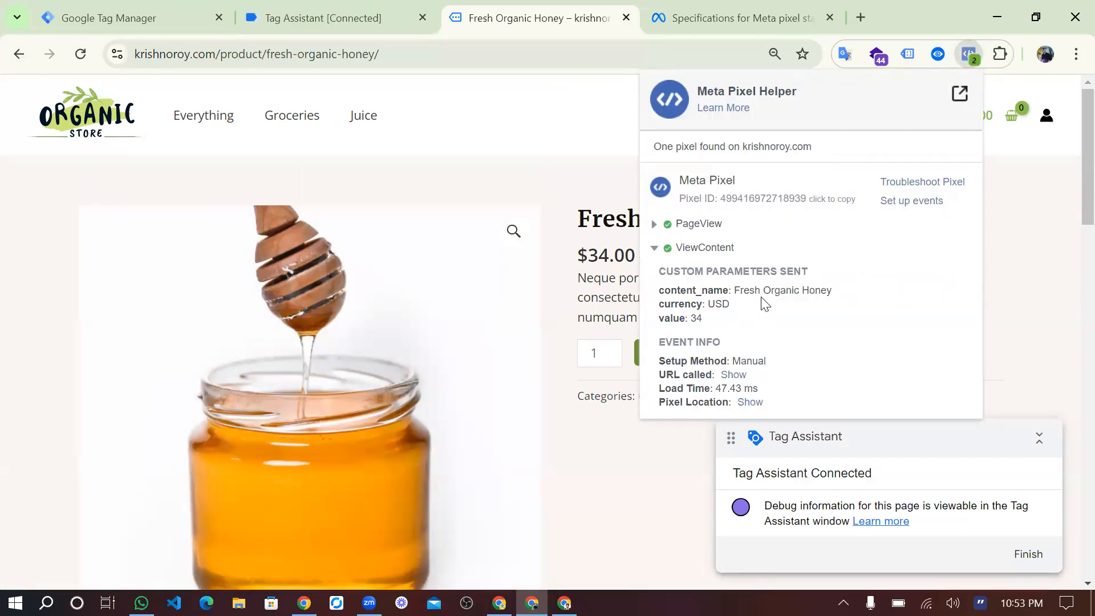
left_click_drag(735, 289, 810, 291)
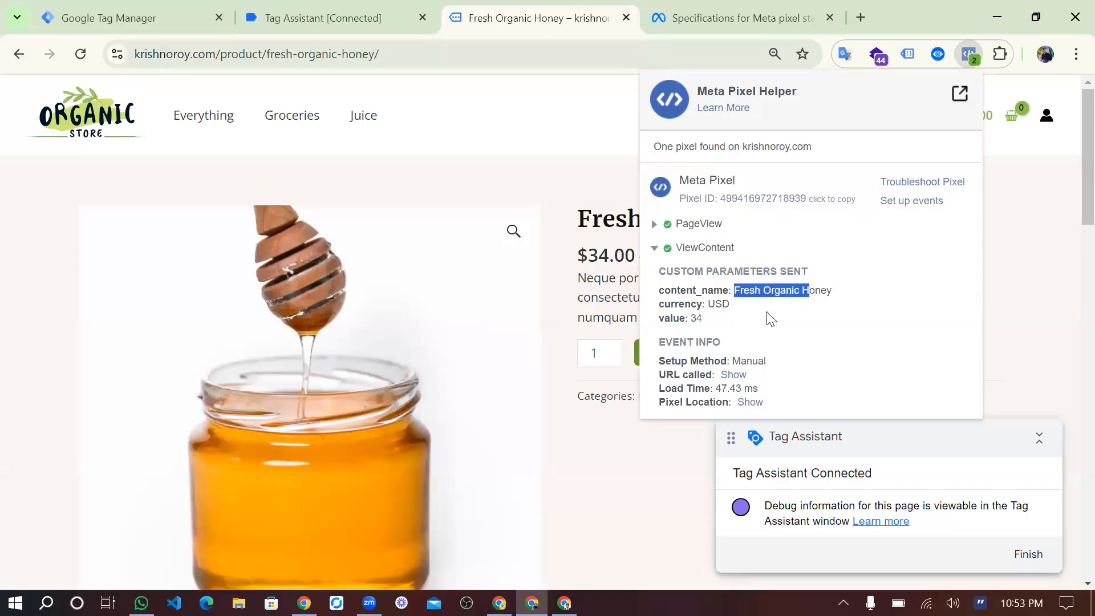
left_click_drag(703, 318, 662, 298)
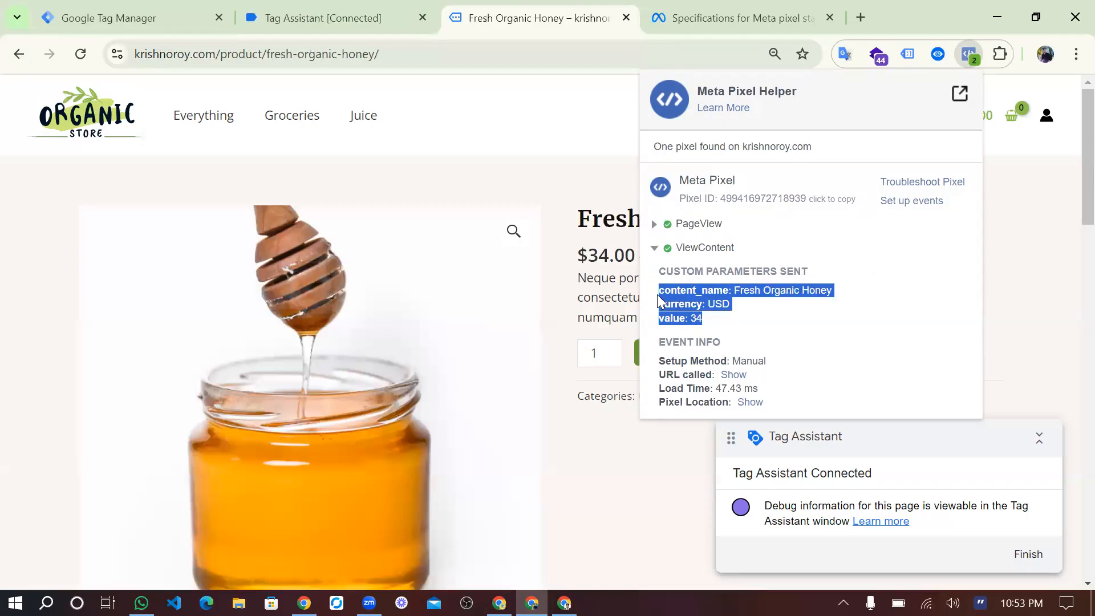
left_click(657, 295)
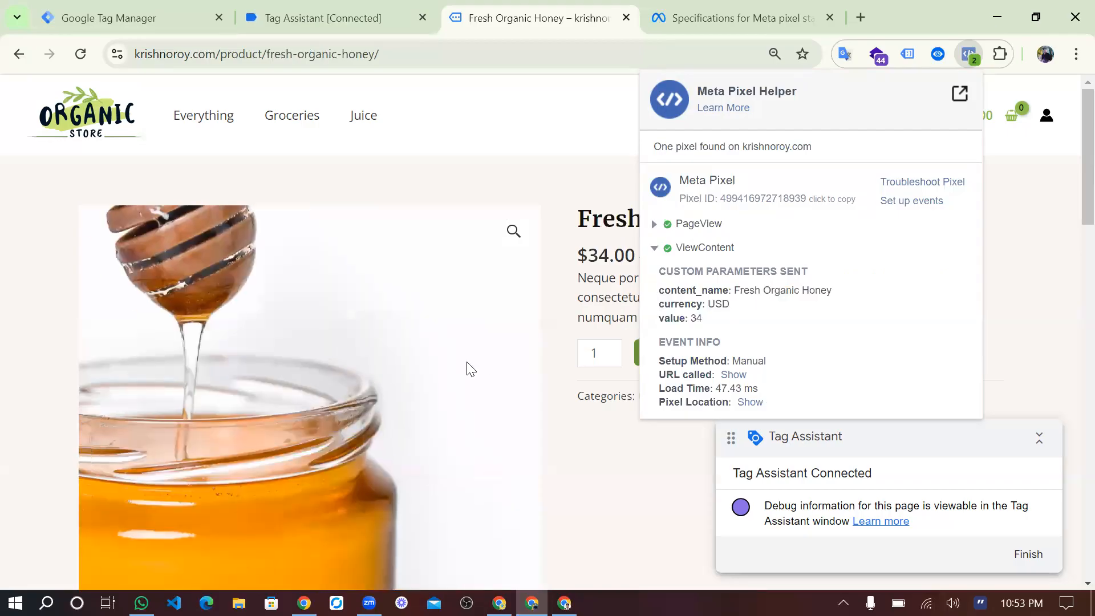
Switch to Tag Assistant and show the data layer of the Fresh Organic Honey page's view_item event.
scroll(467, 370, "down", 5)
left_click(319, 12)
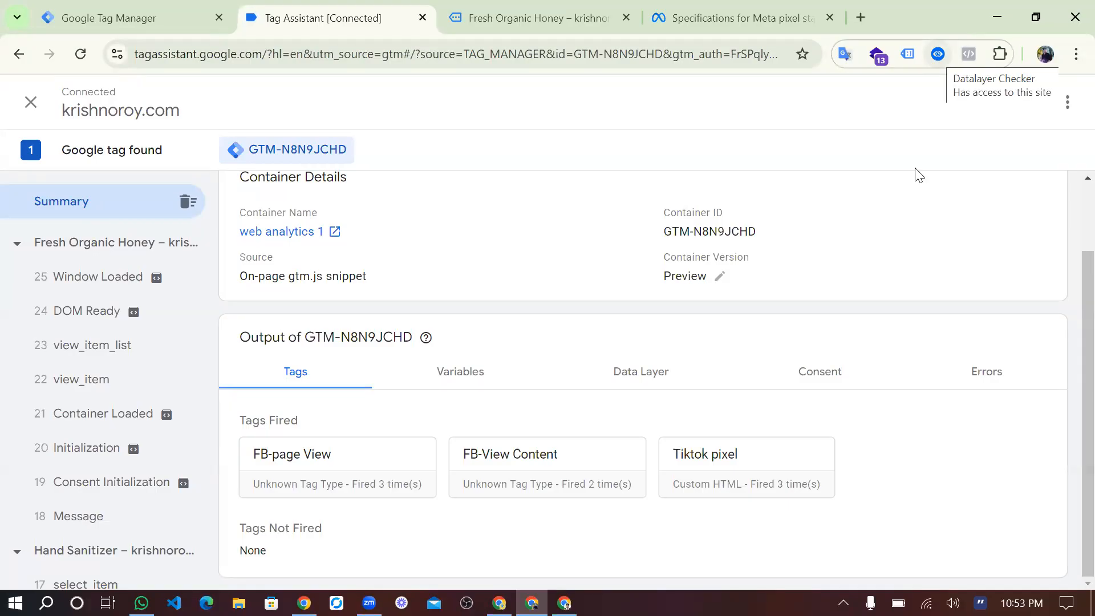
left_click(660, 374)
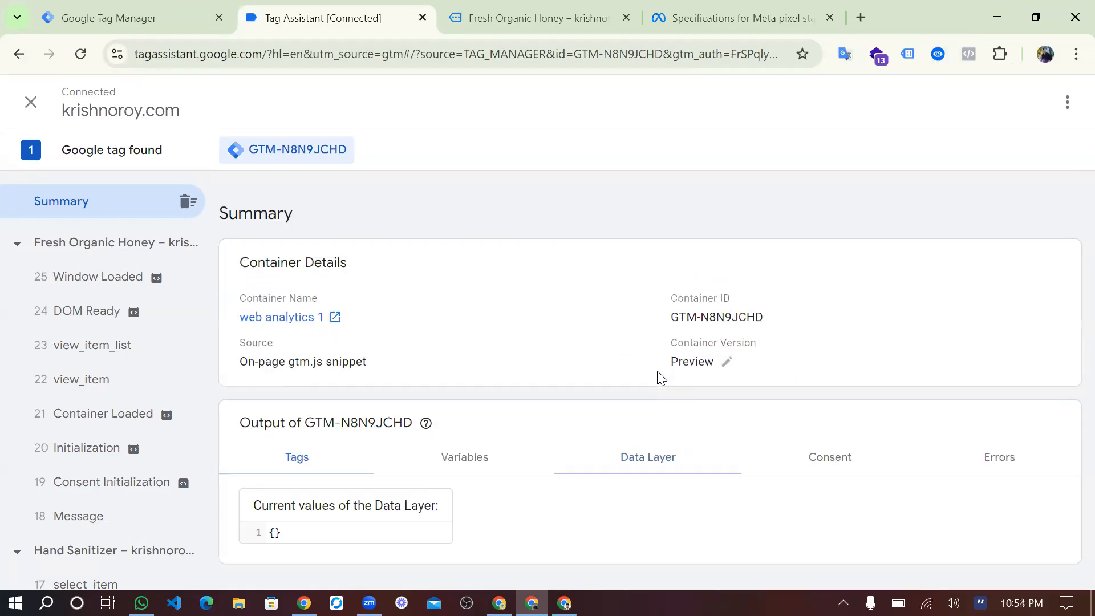
left_click(122, 383)
scroll(610, 460, "down", 5)
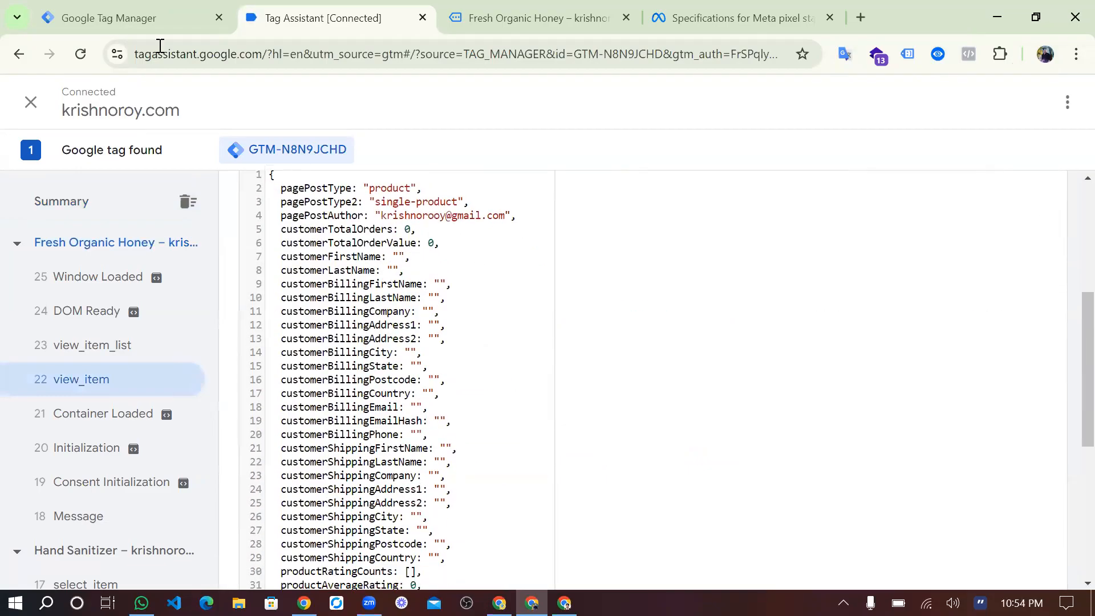
Open the item-name variable in Google Tag Manager for editing and clear its Data Layer Variable Name.
left_click(122, 18)
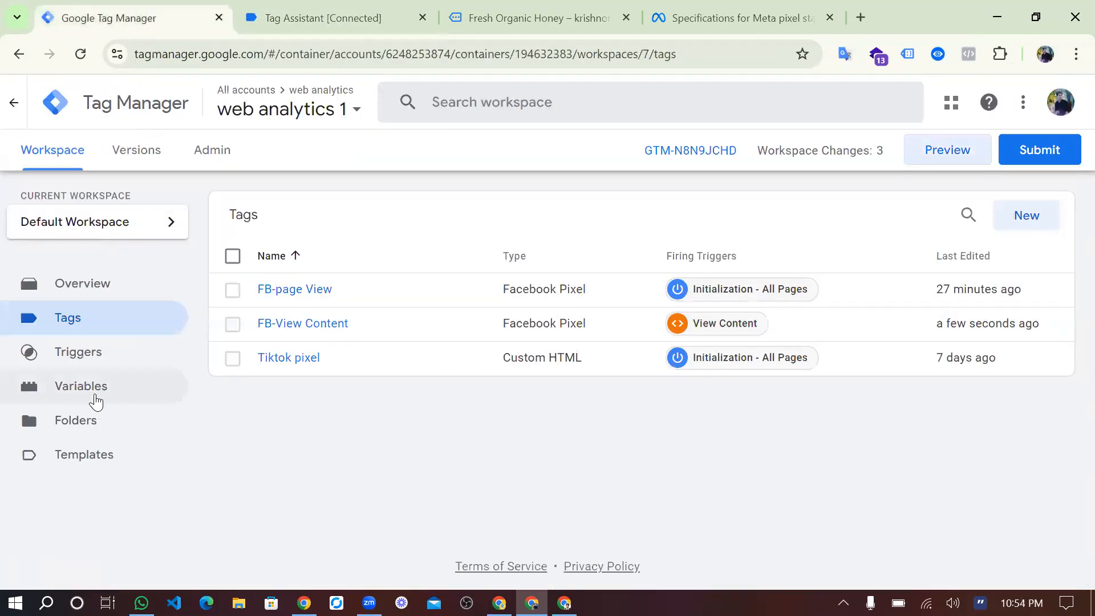
left_click(91, 407)
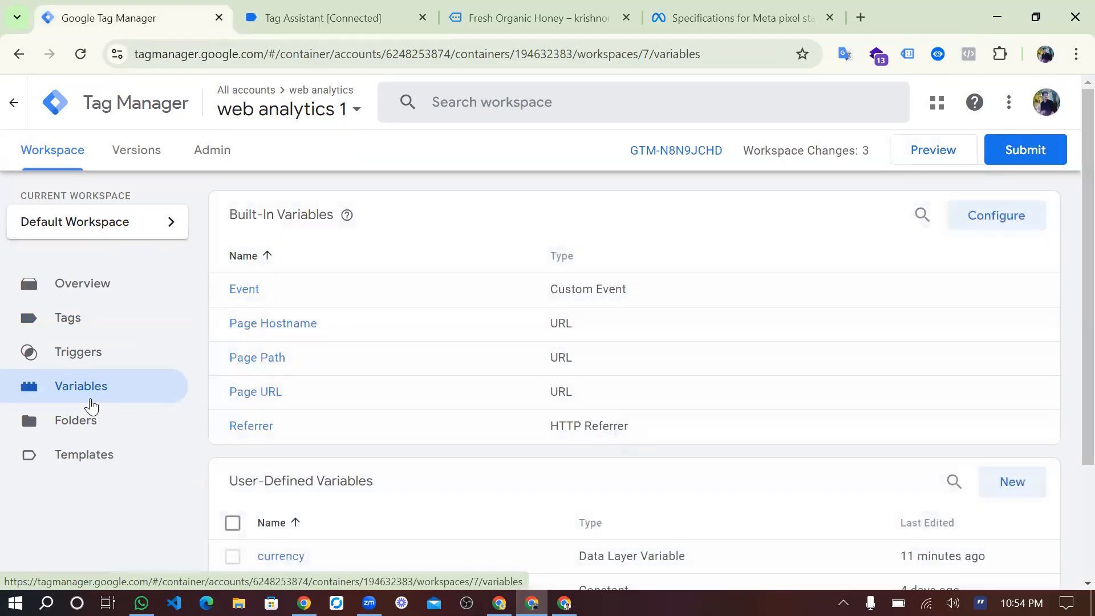
scroll(408, 508, "down", 3)
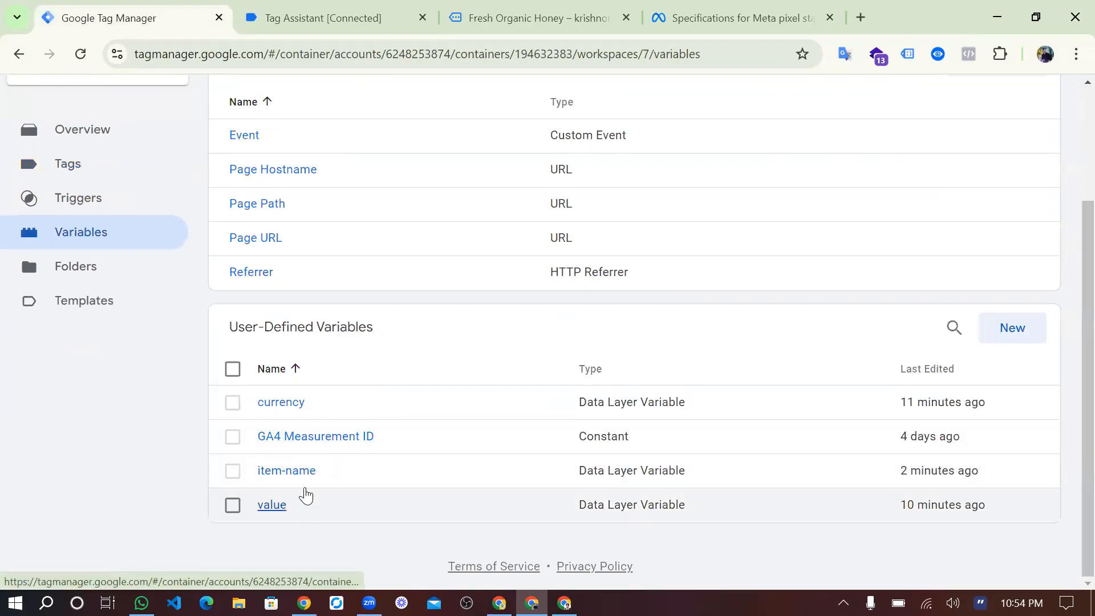
left_click(286, 471)
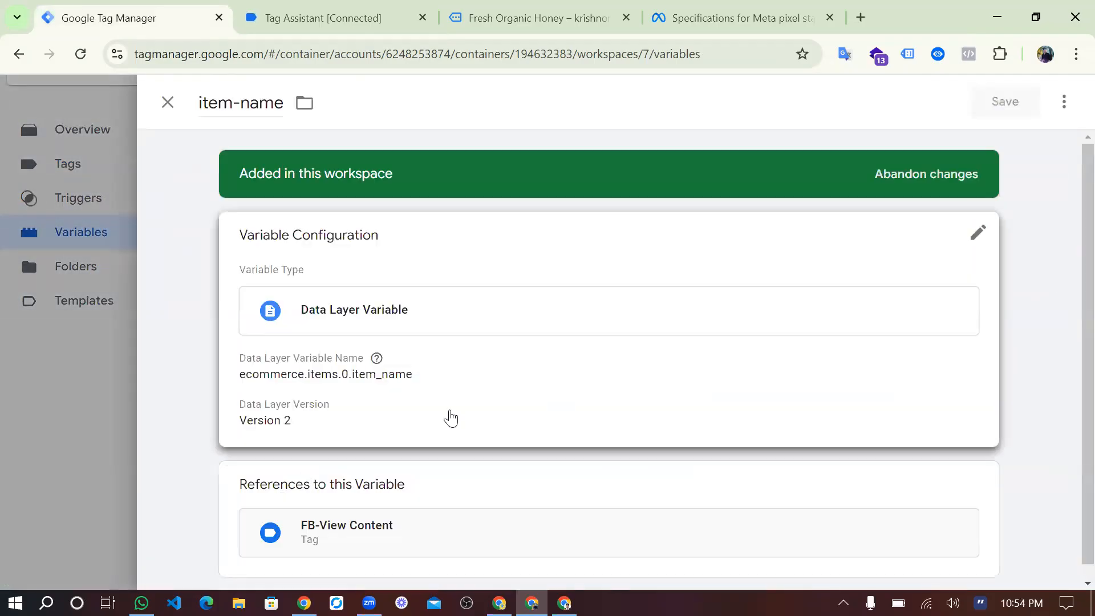
left_click(450, 416)
left_click(392, 328)
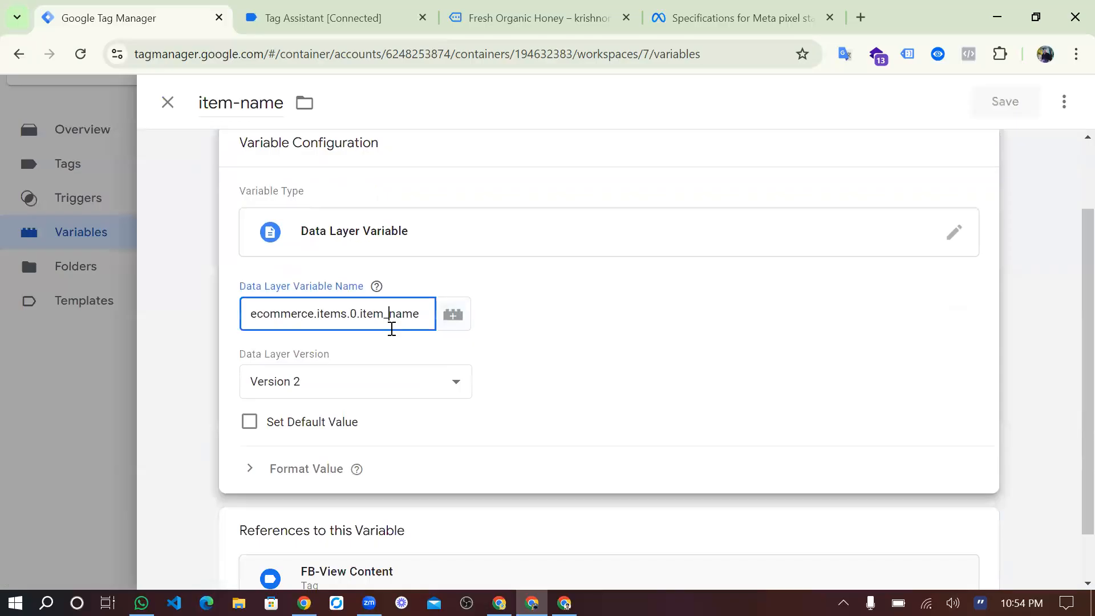
key("ctrl+a")
key("BackSpace")
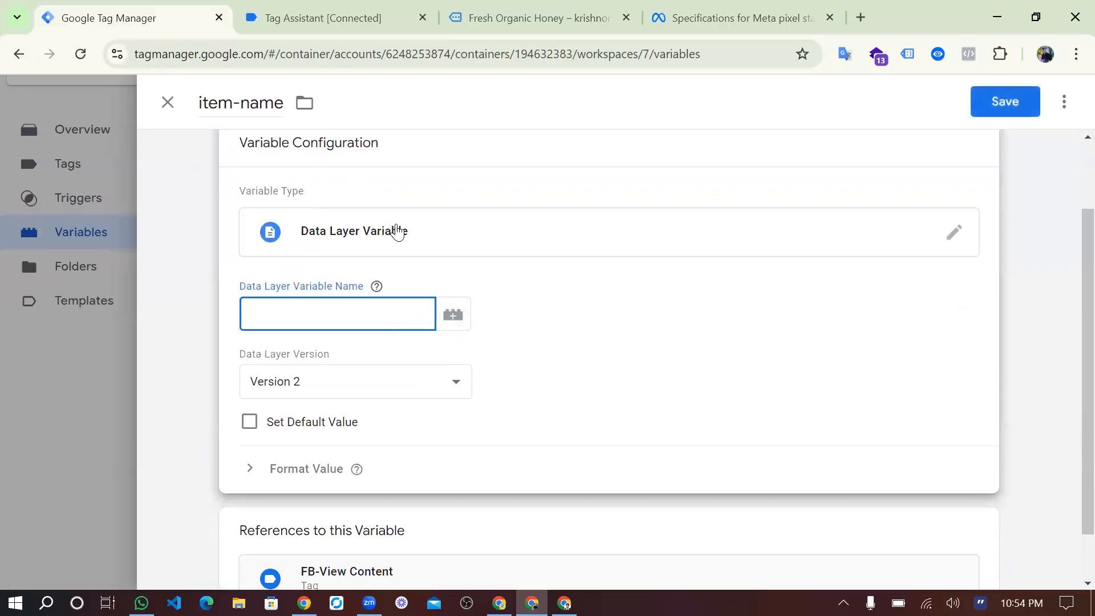
Copy the ecommerce key from the view_item data layer in Tag Assistant and enter "ecommerce." as item-name's Data Layer Variable Name.
key("ctrl+Tab")
scroll(313, 320, "down", 5)
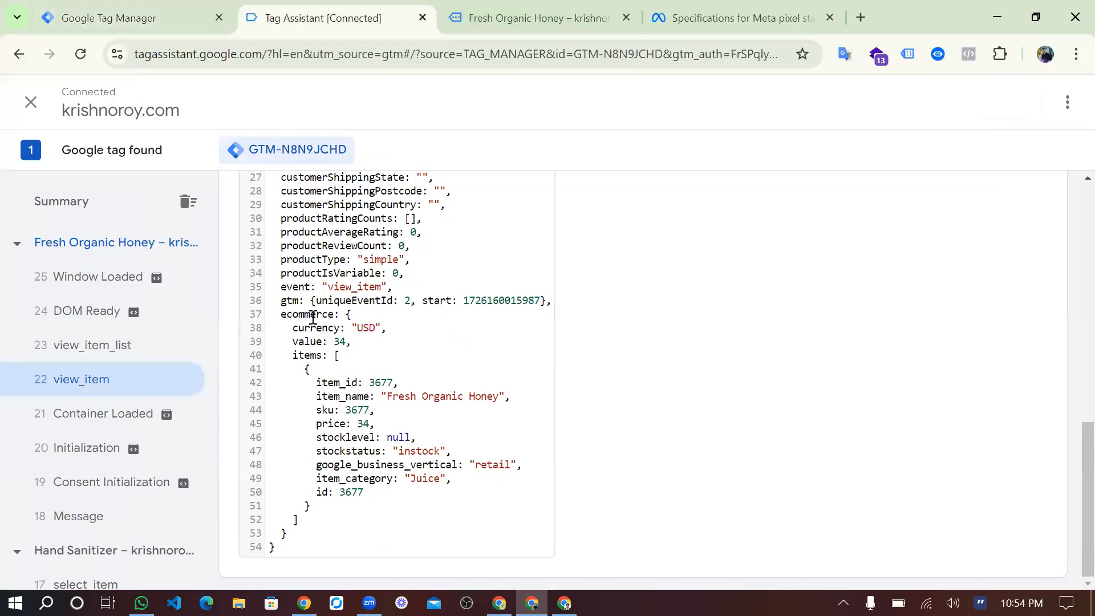
double_click(313, 316)
key("ctrl+c")
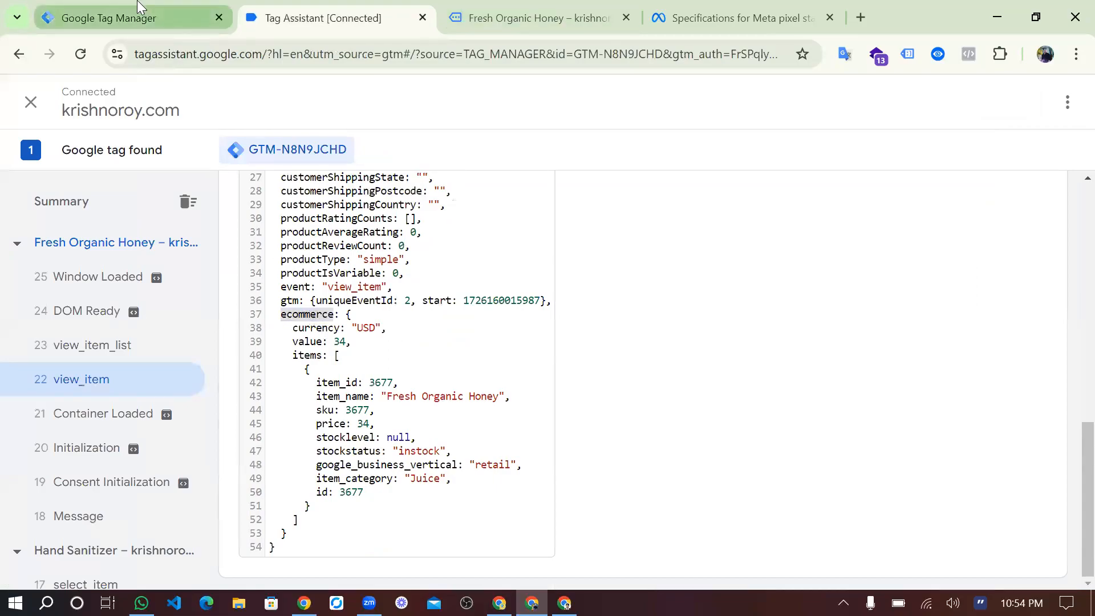
left_click(131, 18)
key("ctrl+v")
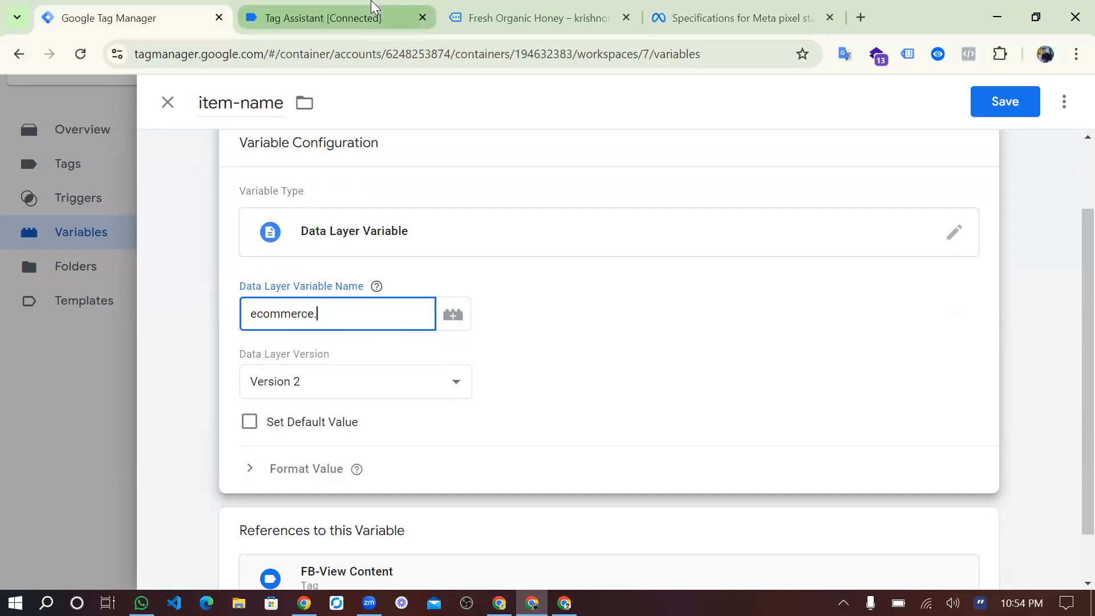
Copy the items key from the view_item data layer and append it, making the Data Layer Variable Name ecommerce.items.
left_click(374, 16)
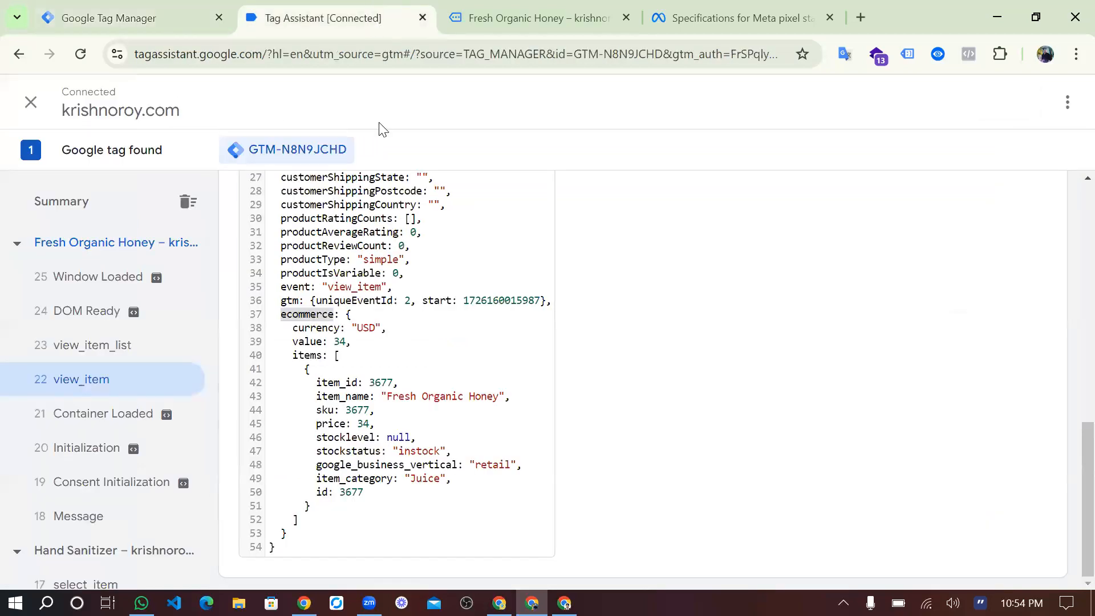
double_click(301, 356)
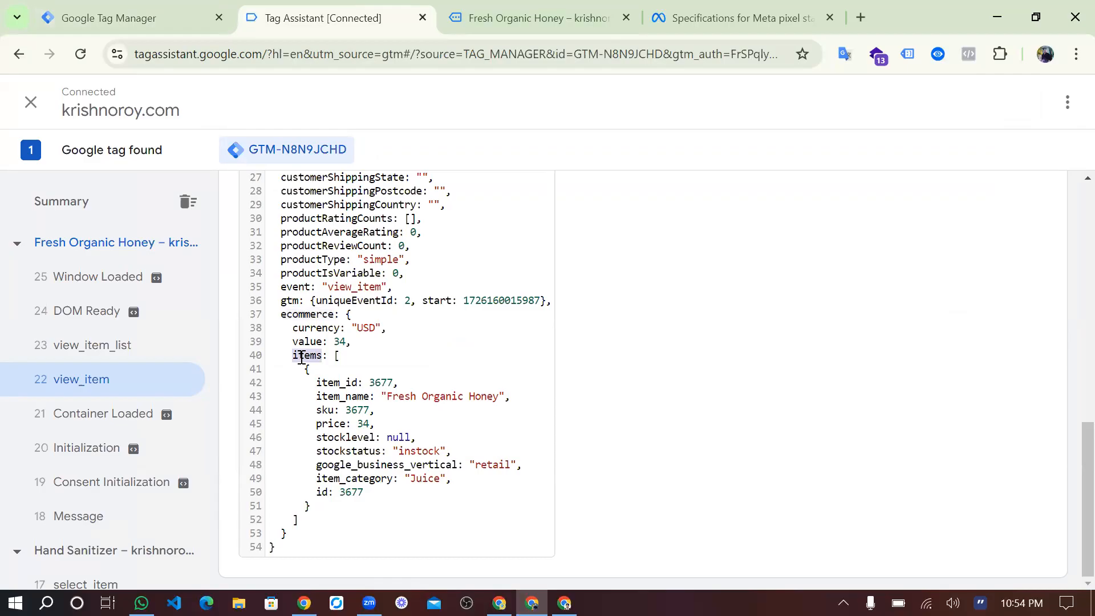
left_click(153, 16)
key("ctrl+v")
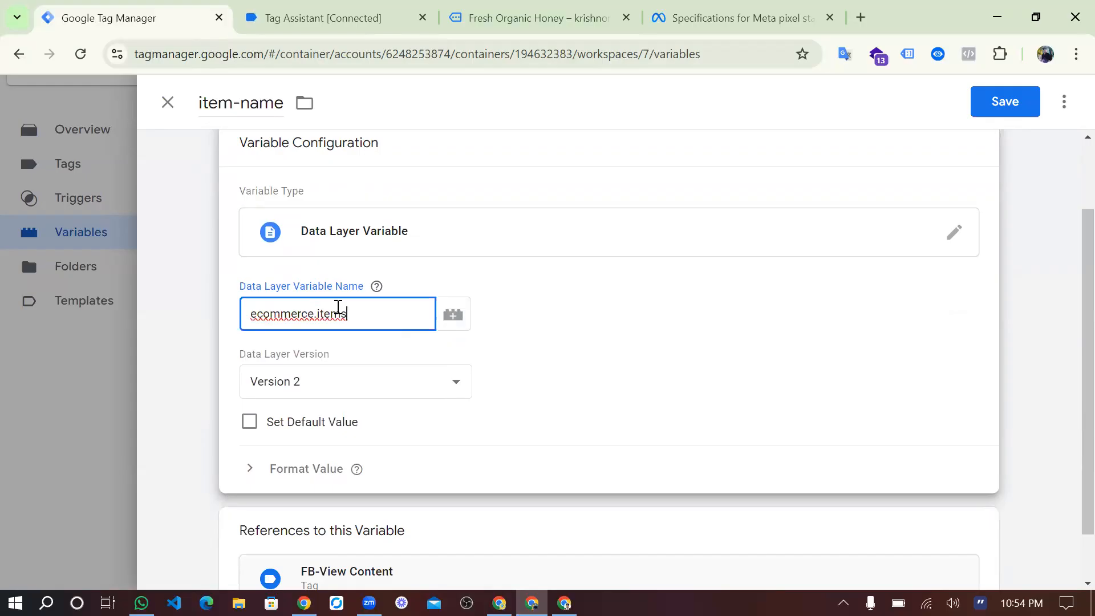
Copy the item_name key from the view_item data layer, complete the Data Layer Variable Name as ecommerce.items.item_name, and save the variable.
left_click(347, 17)
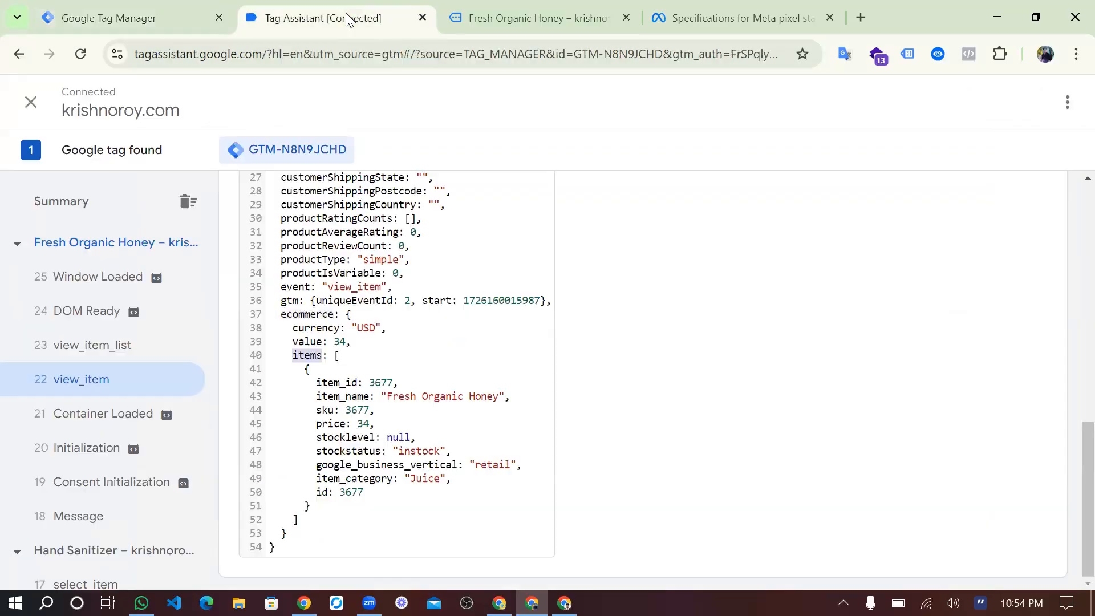
double_click(342, 402)
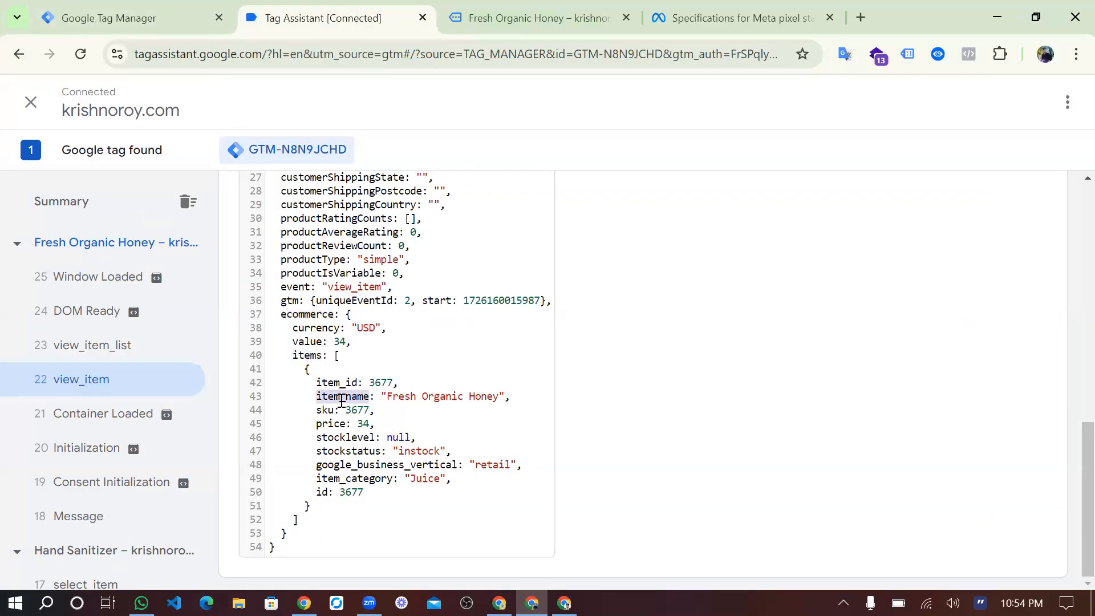
left_click(108, 18)
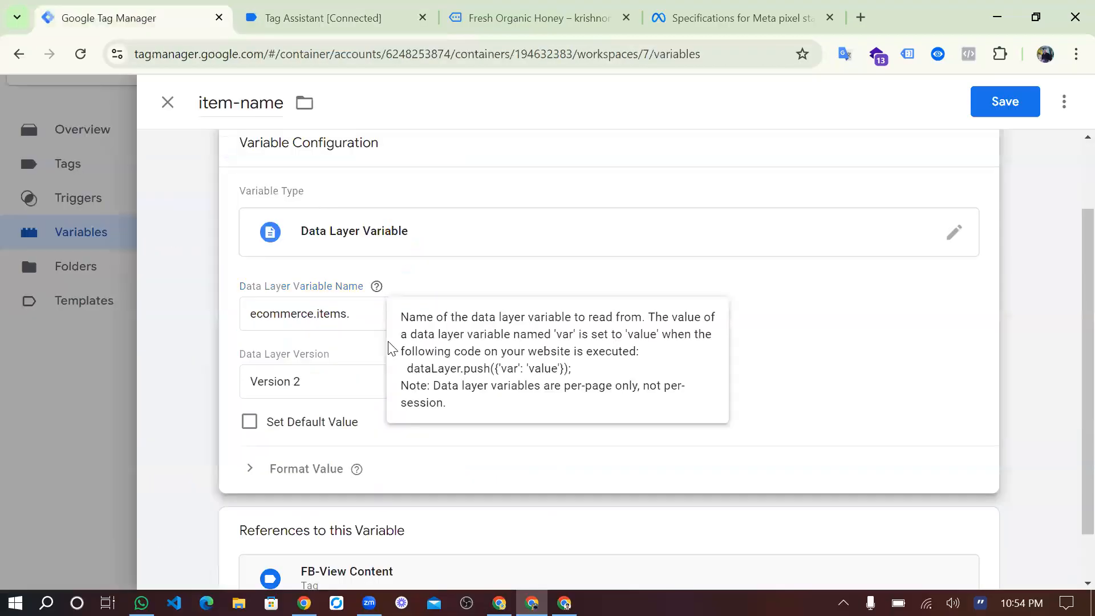
left_click(352, 313)
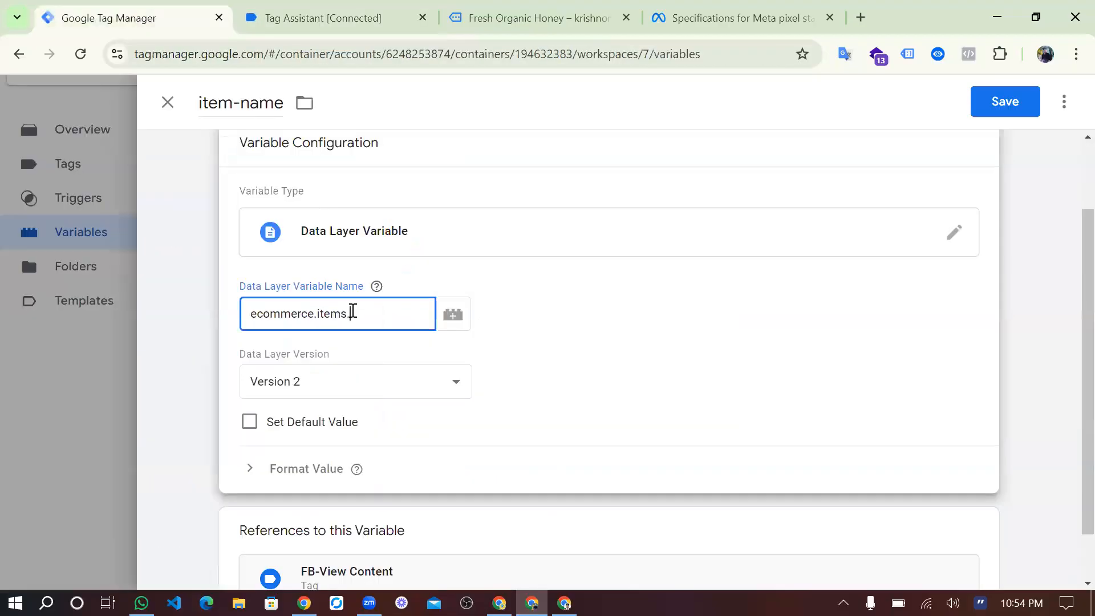
type(".")
key("ctrl+v")
left_click(1019, 99)
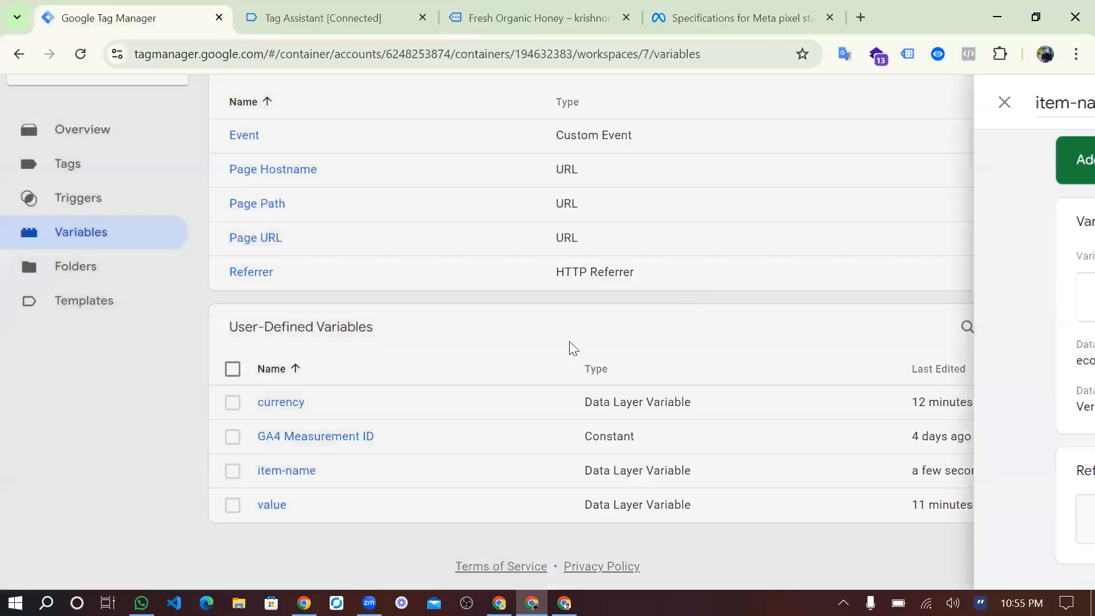
Preview the updated container on krishnoroy.com and open the Hand Sanitizer product page on the connected site.
scroll(542, 354, "up", 1)
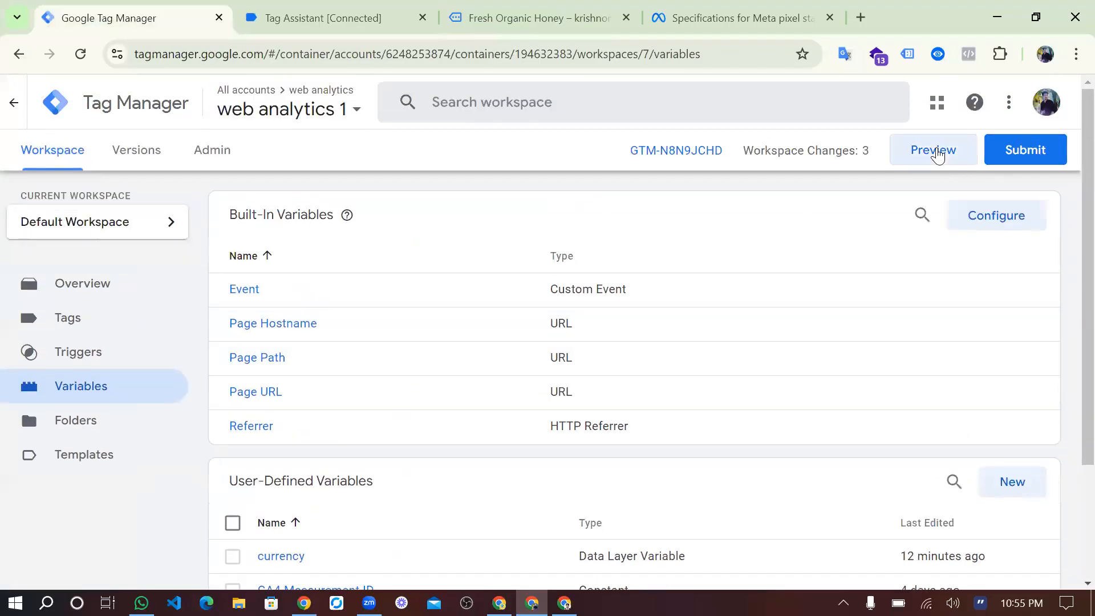
left_click(938, 154)
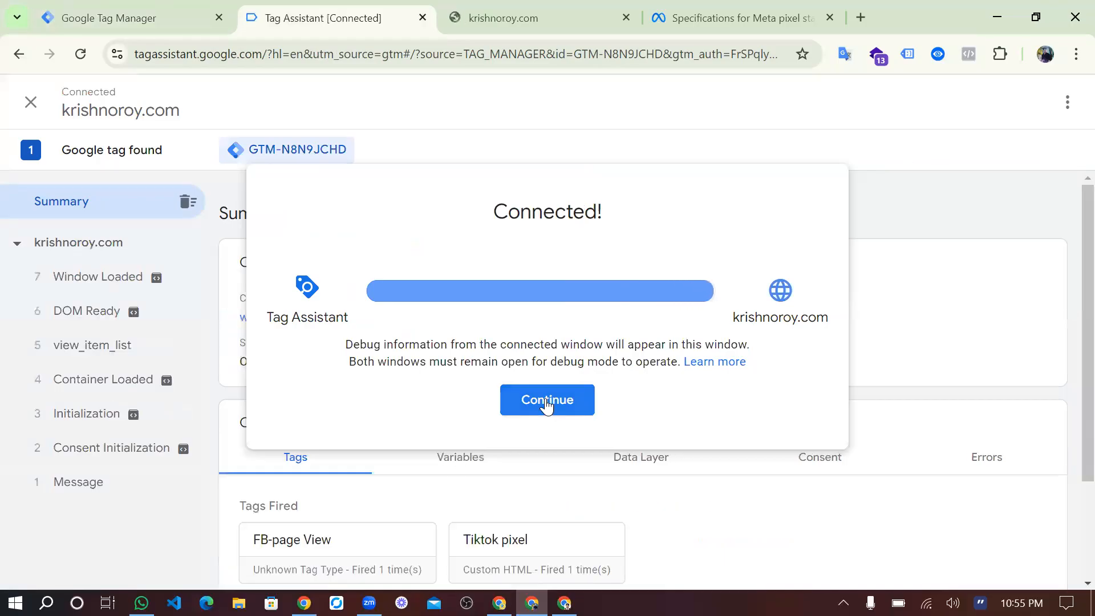
left_click(547, 400)
left_click(546, 11)
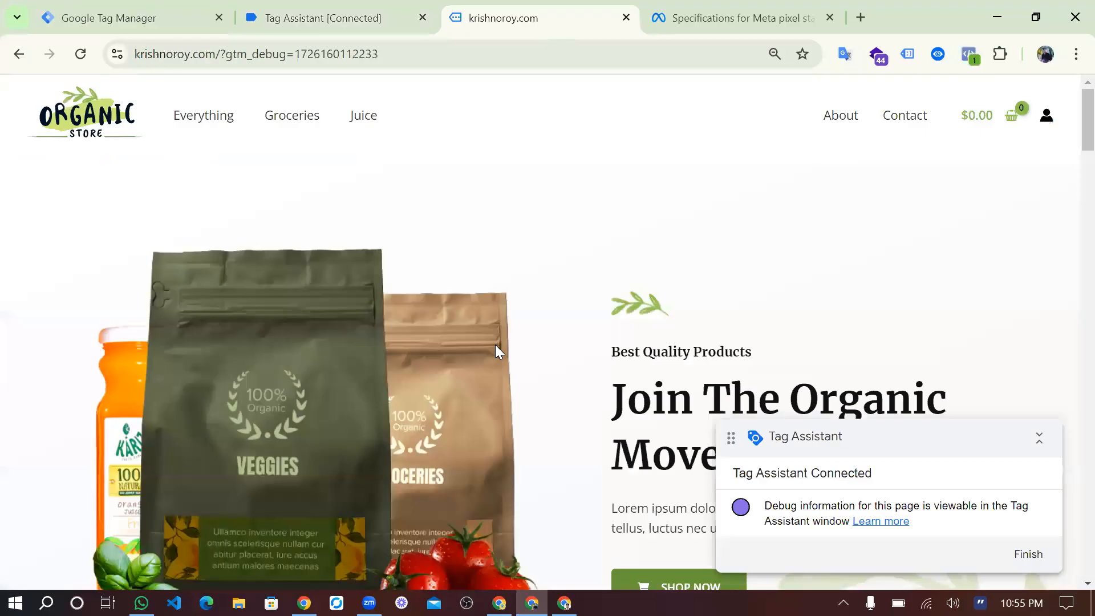
scroll(495, 345, "down", 15)
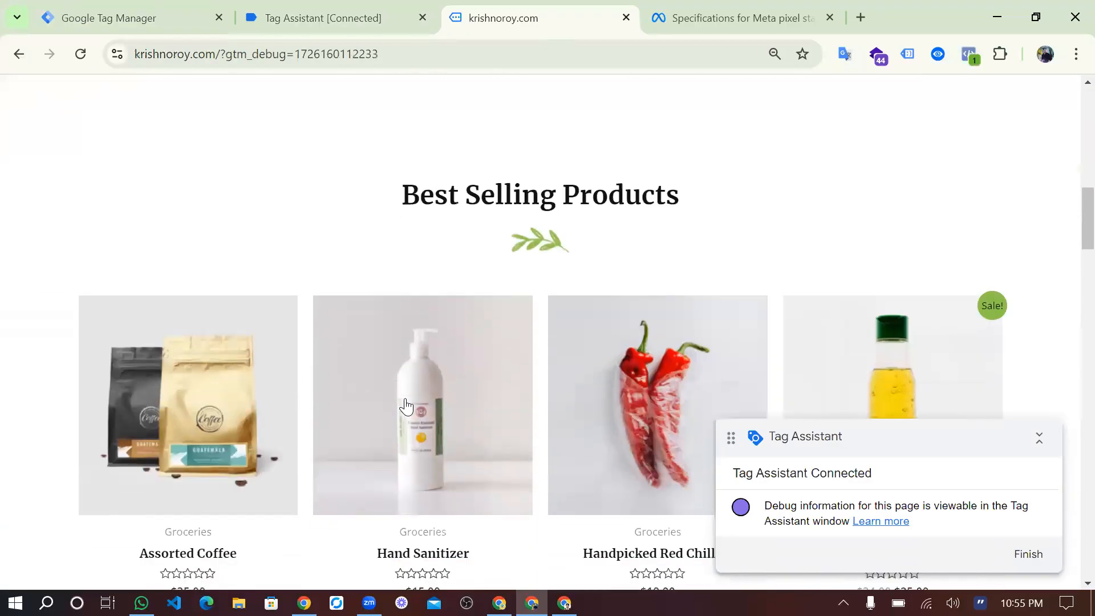
left_click(406, 407)
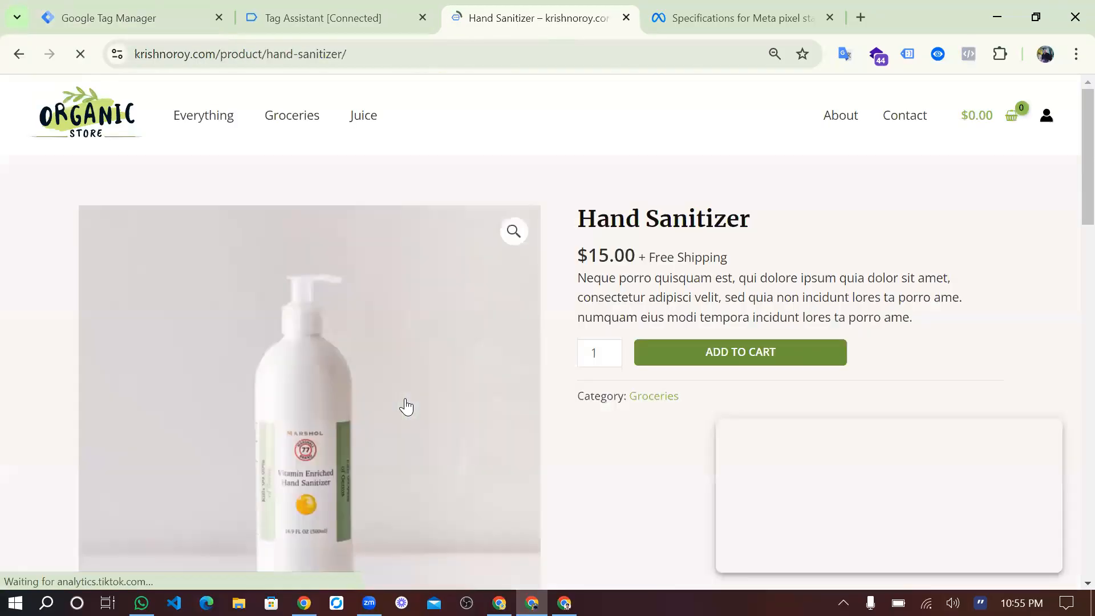
Examine the custom parameters sent with the ViewContent event on the Hand Sanitizer page in Meta Pixel Helper.
left_click(971, 55)
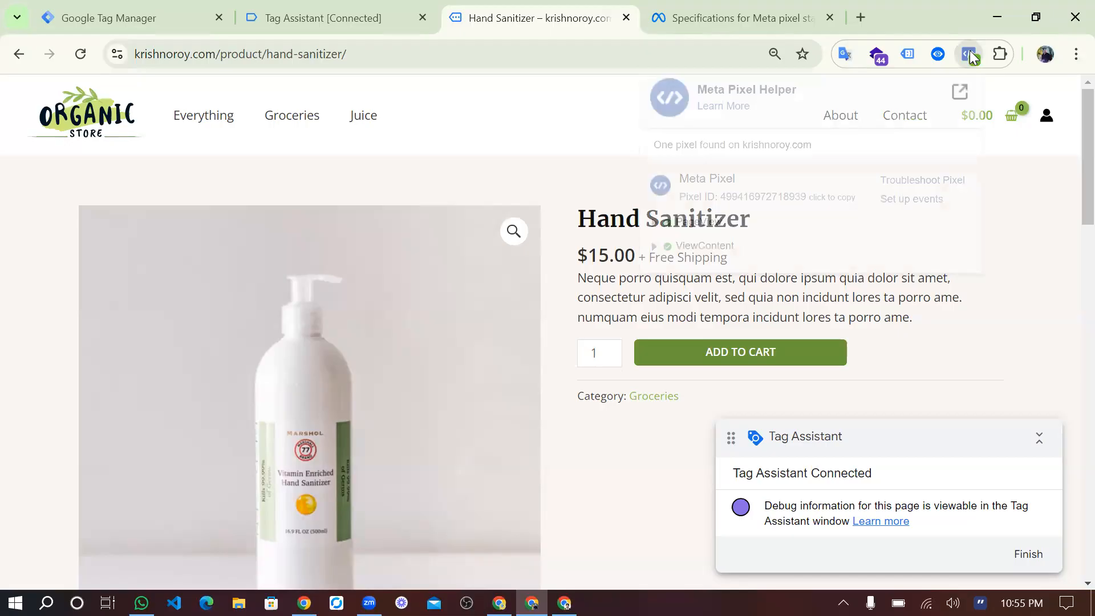
left_click(655, 248)
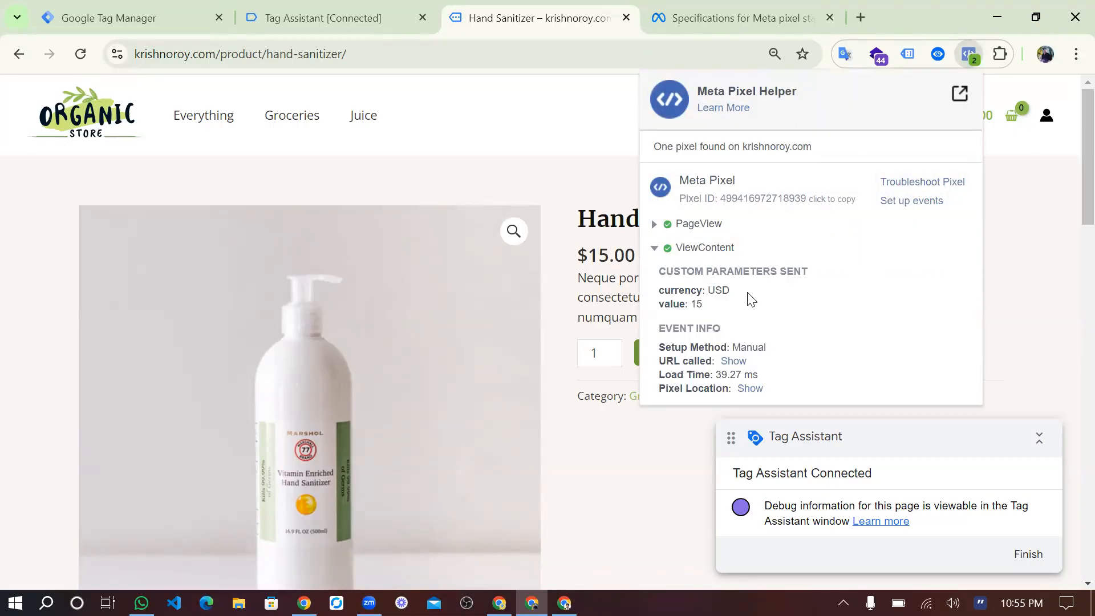
double_click(712, 291)
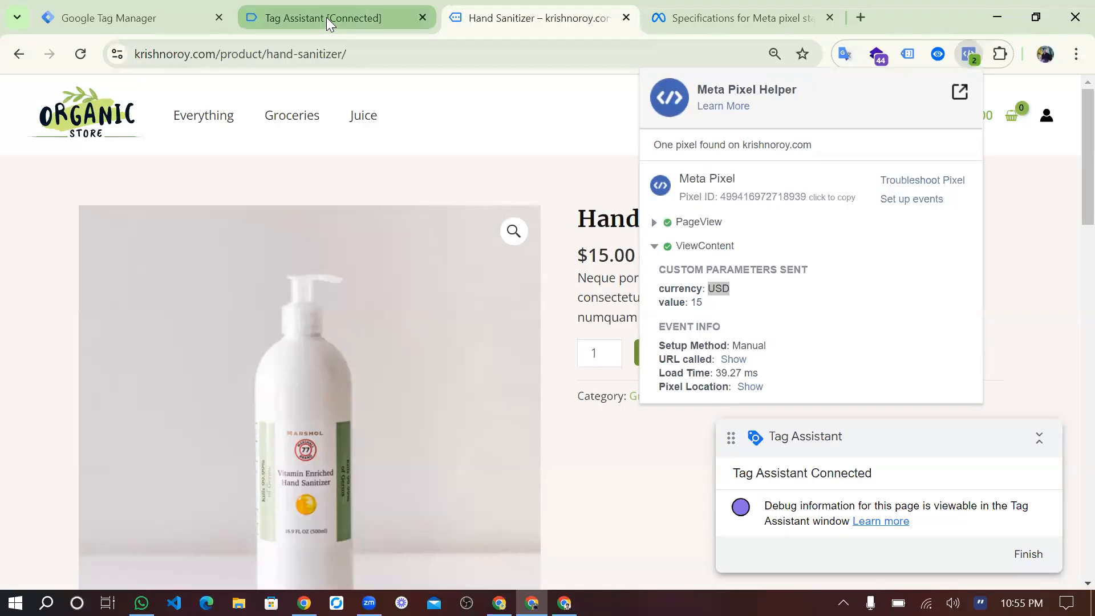
left_click(326, 17)
left_click(545, 22)
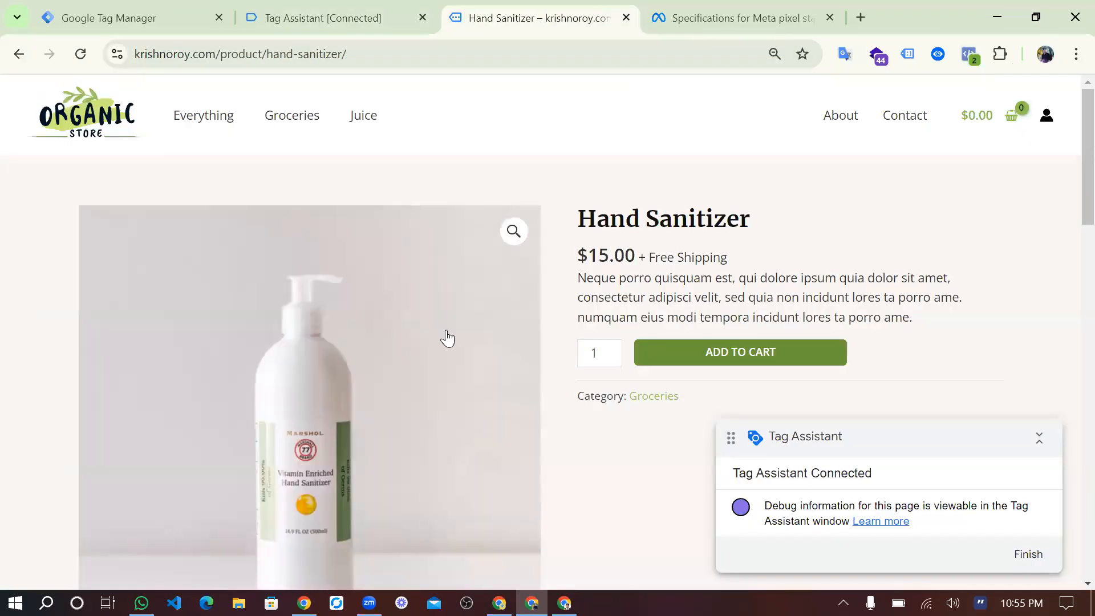
scroll(425, 342, "down", 7)
scroll(170, 418, "down", 2)
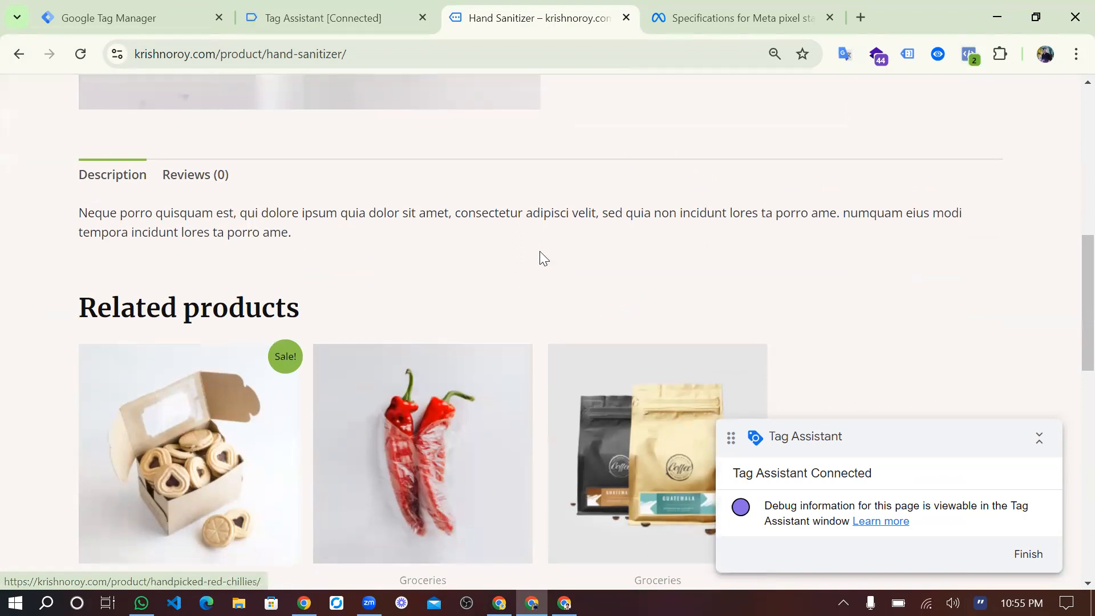
scroll(540, 253, "up", 3)
scroll(540, 257, "up", 7)
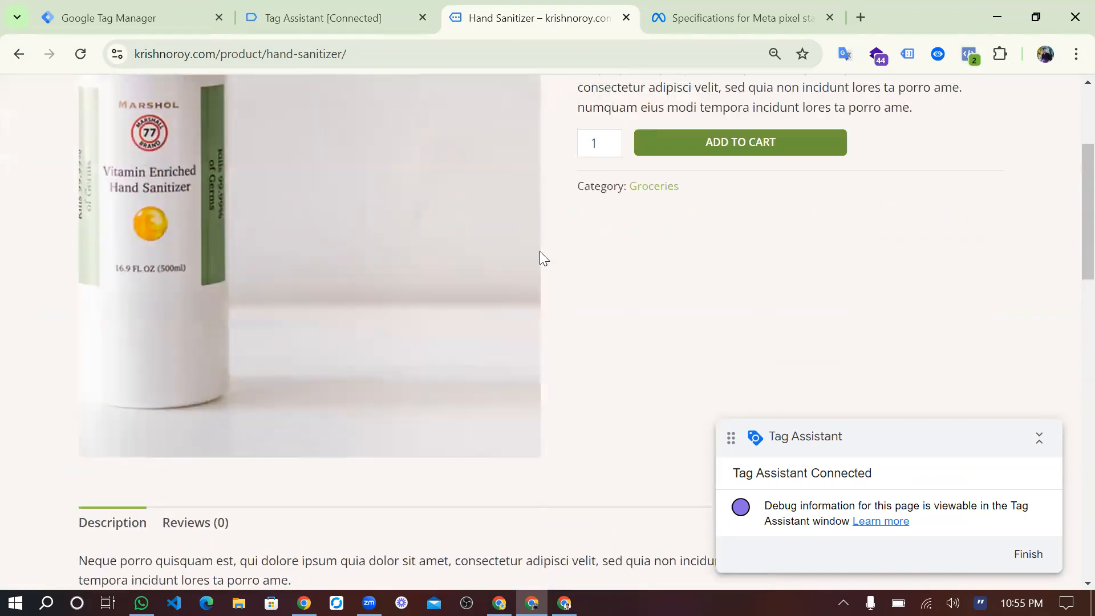
In Google Tag Manager, change item-name's Data Layer Variable Name to ecommerce.items.0.item_name and save the variable.
left_click(100, 6)
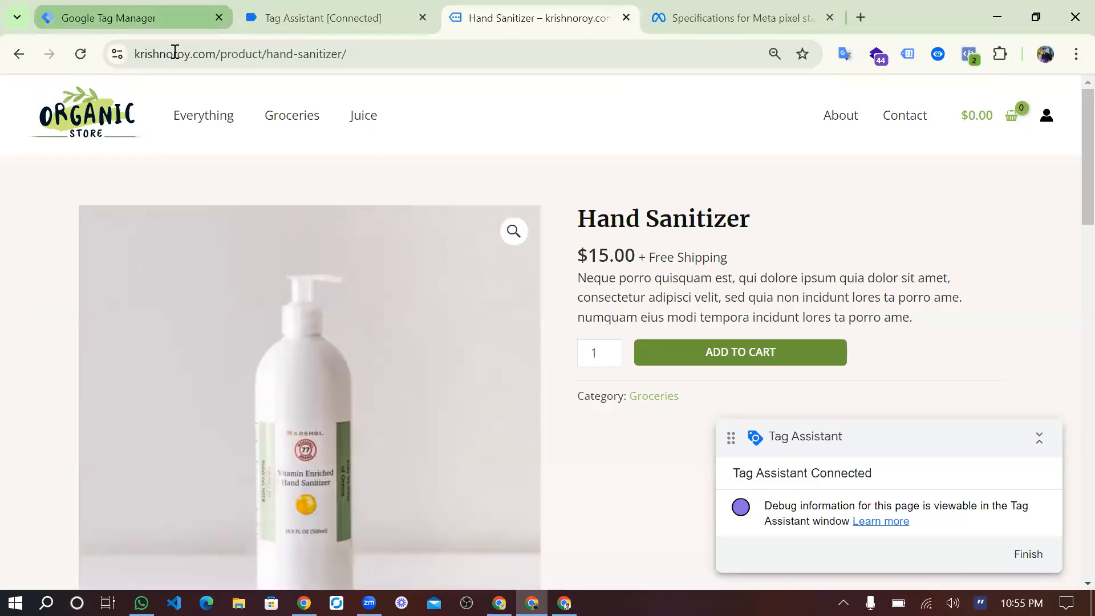
scroll(319, 376, "down", 3)
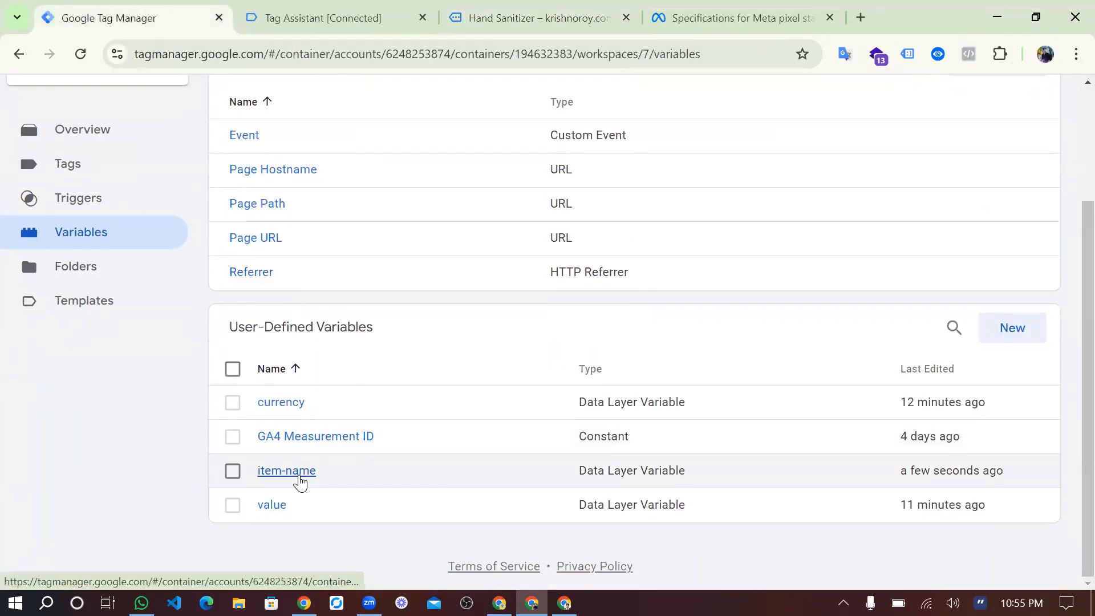
left_click(299, 477)
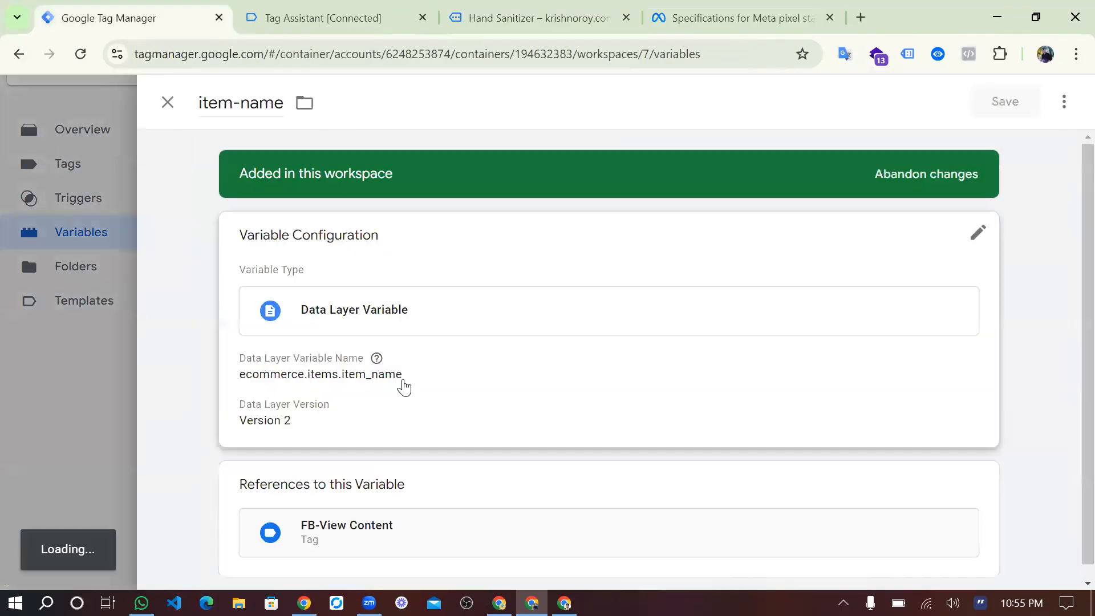
left_click(405, 385)
left_click(349, 409)
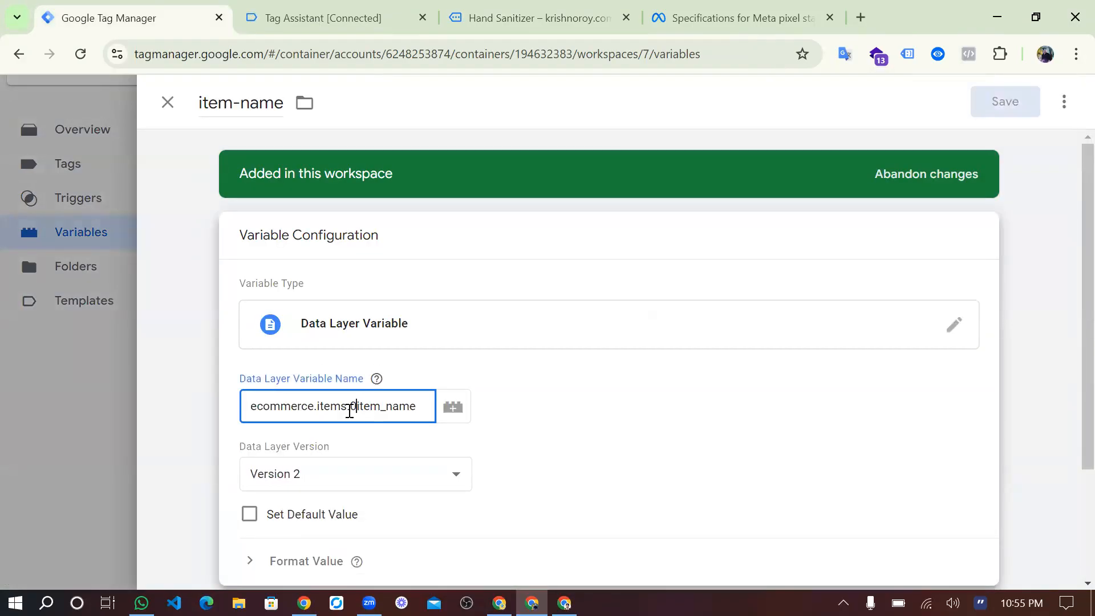
type("0.")
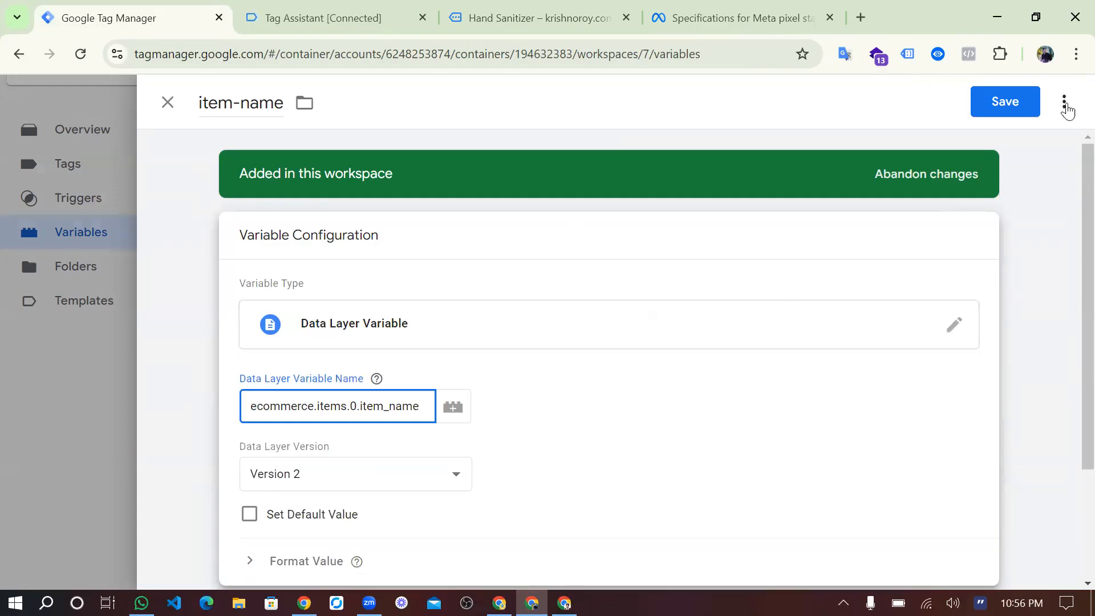
left_click(1000, 108)
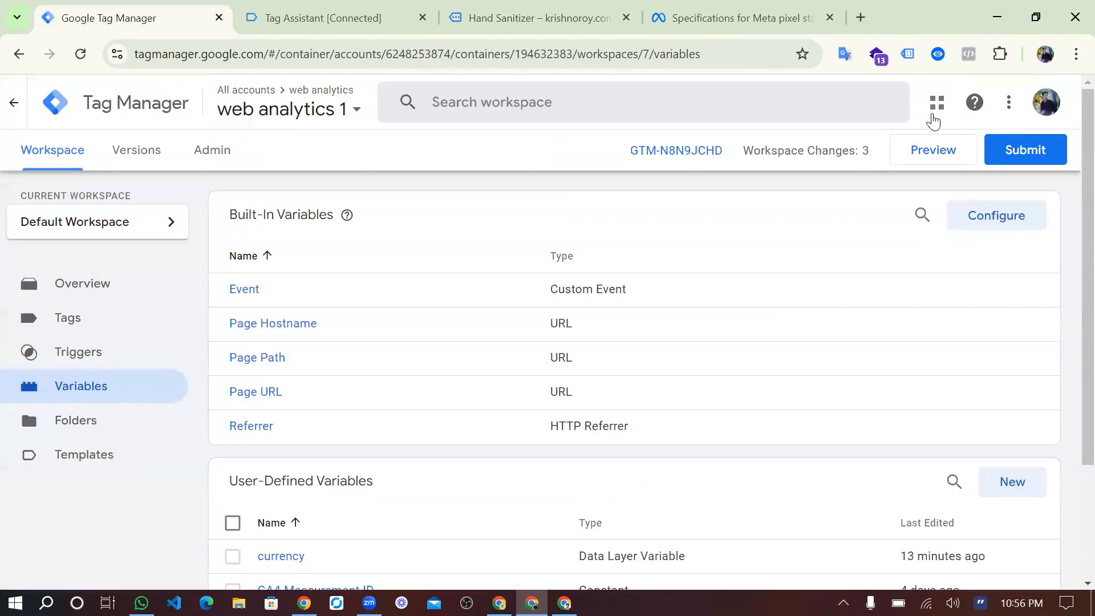
Restart the container preview with the corrected variable and reopen the Hand Sanitizer product from the store's best sellers.
left_click(920, 153)
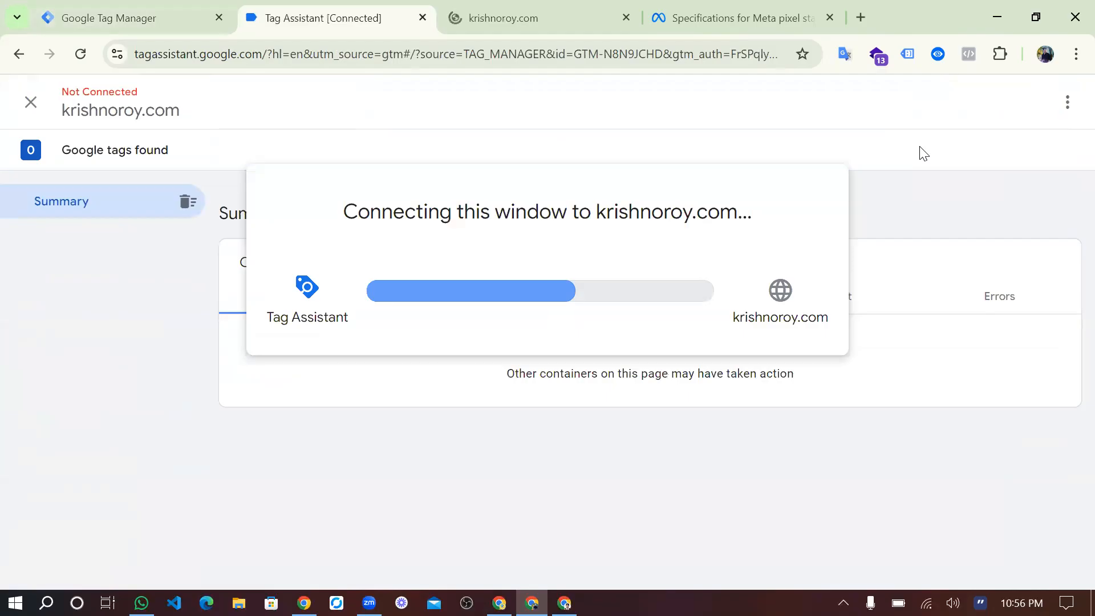
left_click(561, 21)
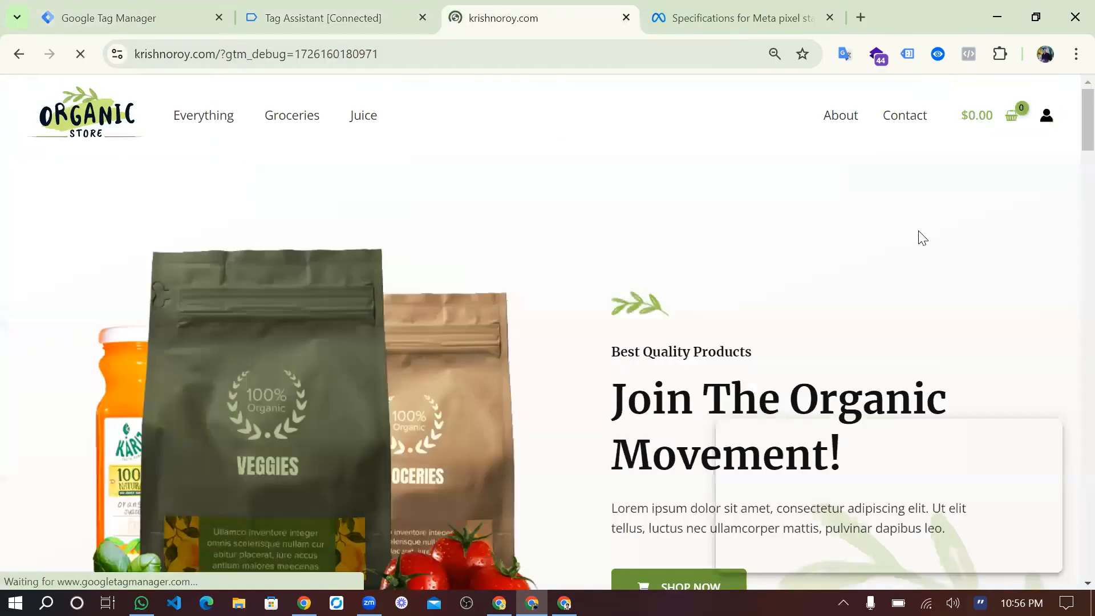
scroll(399, 483, "down", 7)
scroll(403, 490, "down", 7)
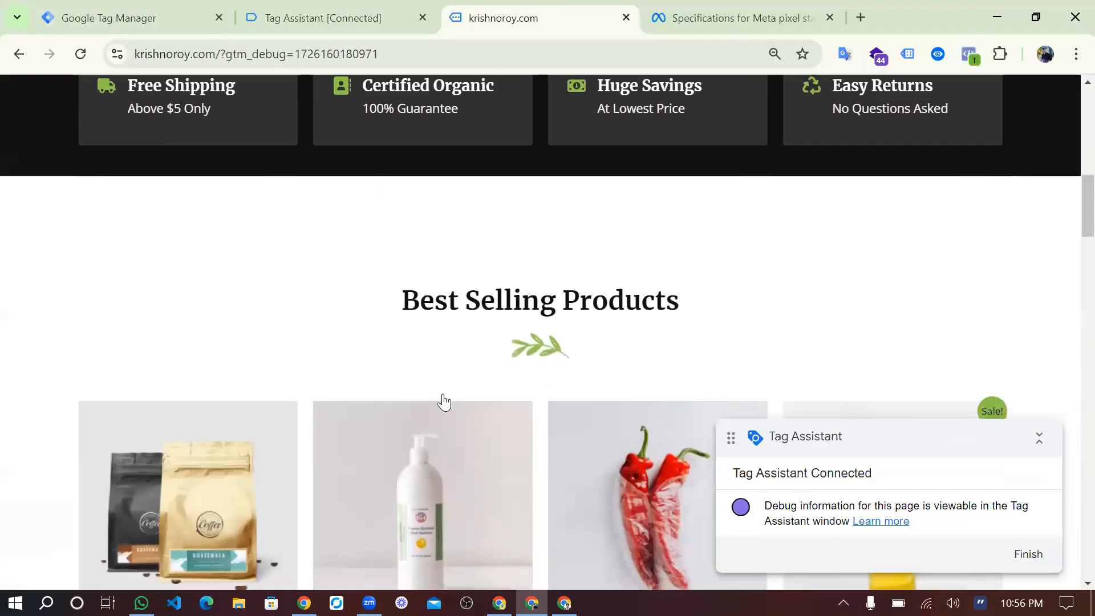
left_click(452, 383)
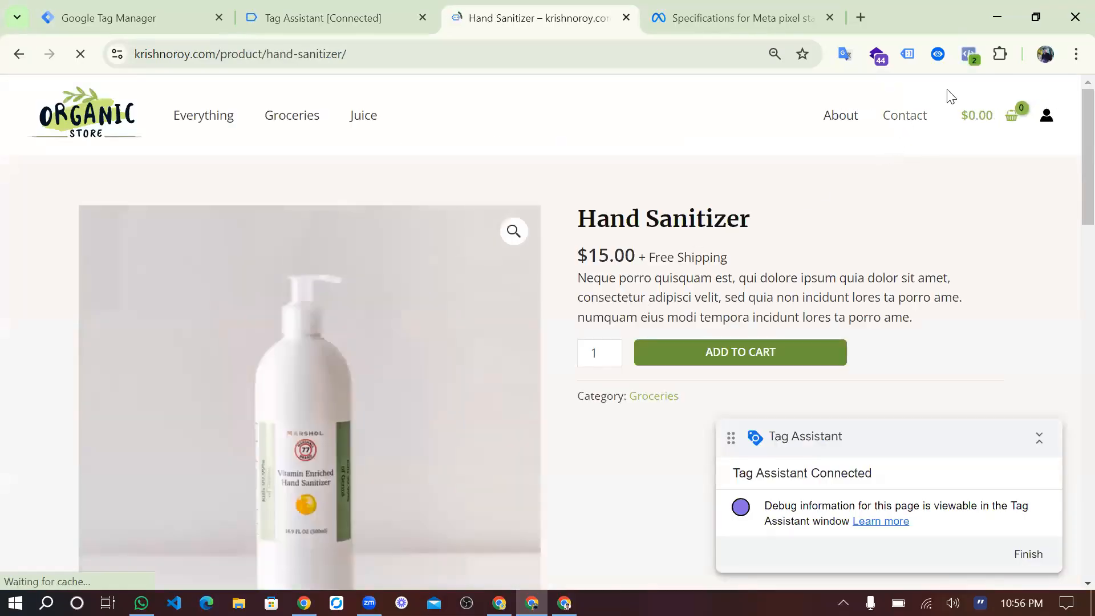
Check content_name, currency and value under the ViewContent event in Meta Pixel Helper, then close the helper.
left_click(969, 54)
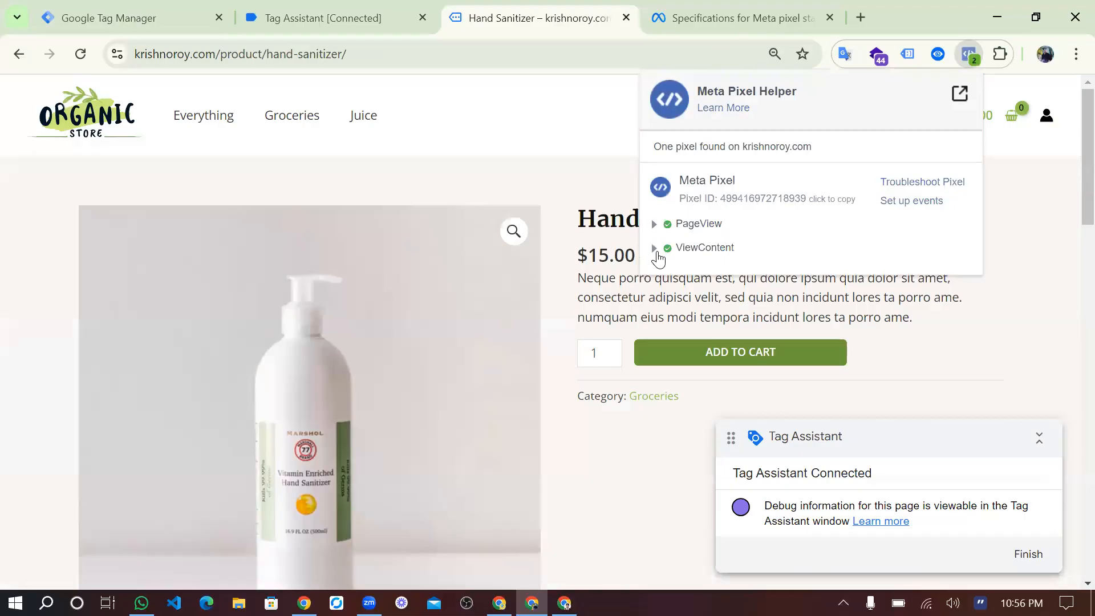
left_click(655, 250)
left_click_drag(735, 291, 809, 314)
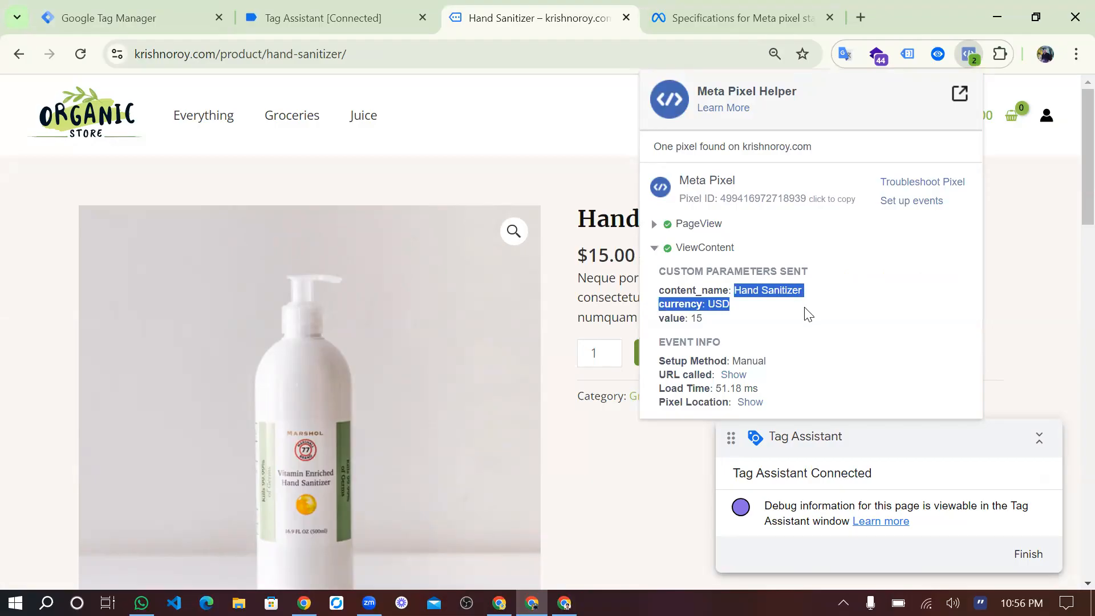
left_click(809, 314)
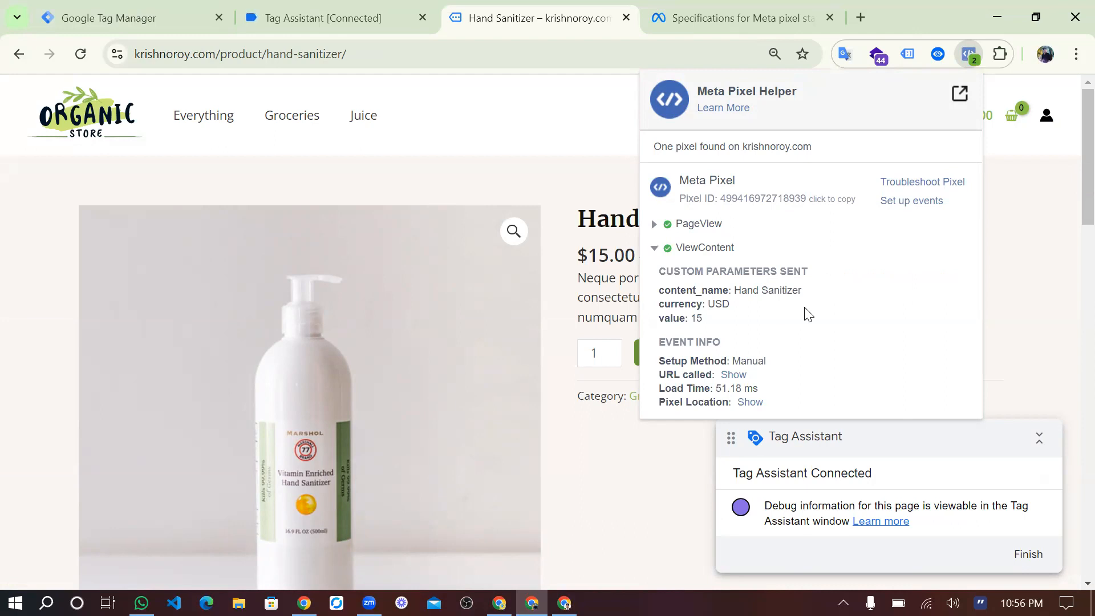
left_click(654, 249)
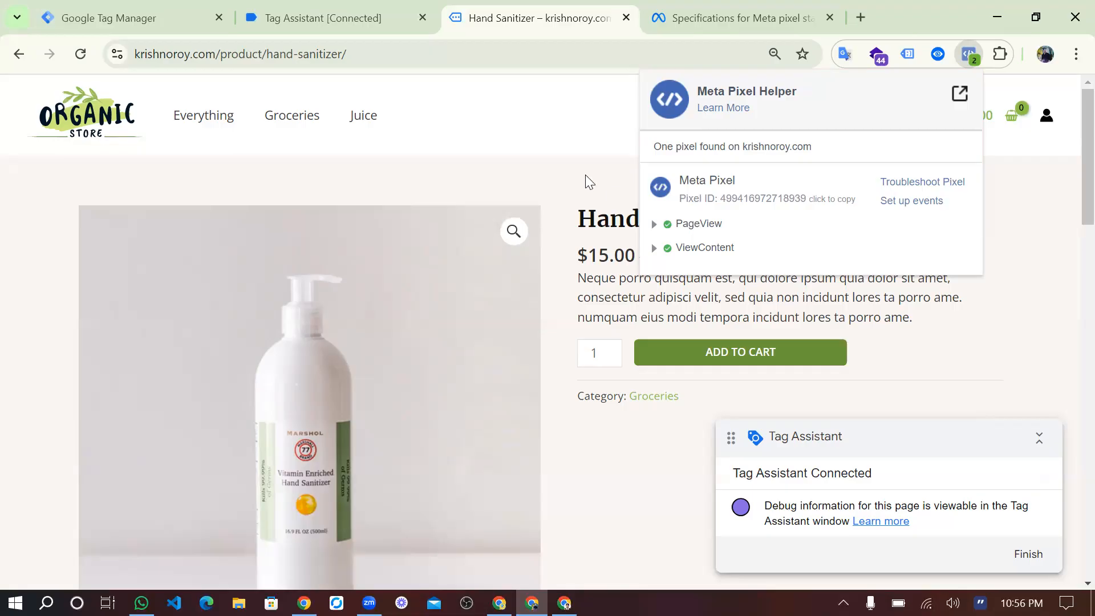
left_click(575, 259)
scroll(575, 268, "down", 2)
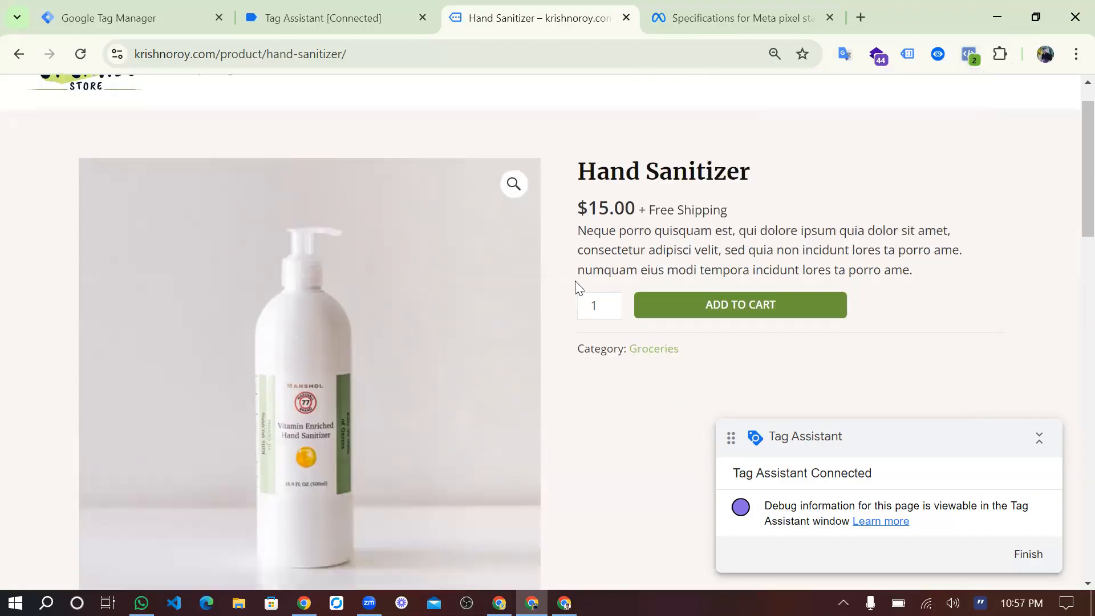
scroll(575, 281, "up", 2)
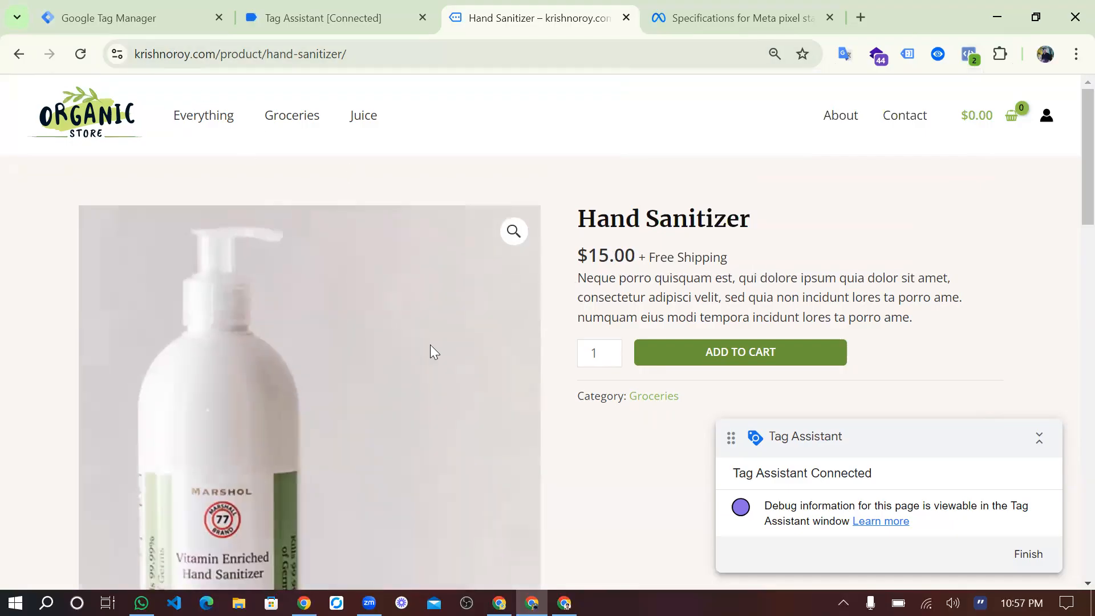
scroll(430, 344, "down", 5)
scroll(430, 344, "down", 5)
scroll(430, 344, "up", 1)
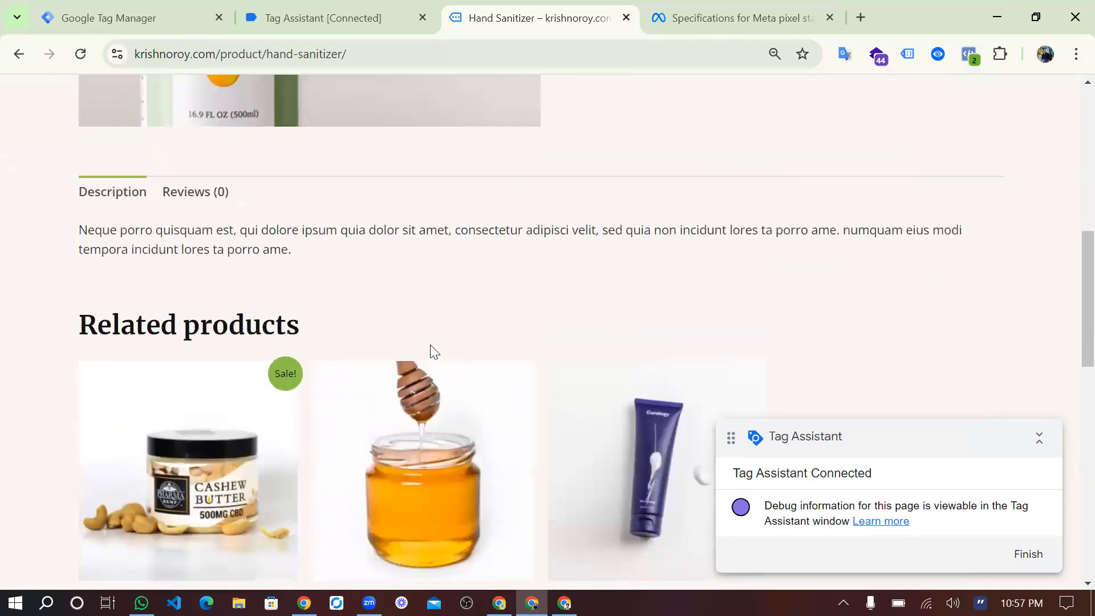
scroll(430, 345, "up", 3)
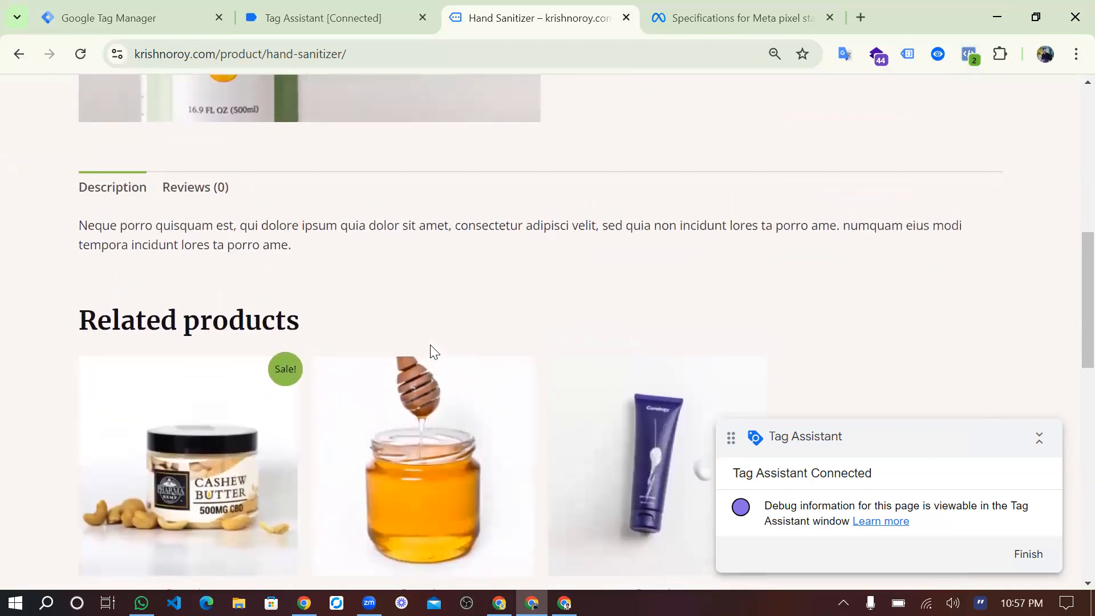
scroll(430, 345, "up", 6)
scroll(431, 346, "down", 8)
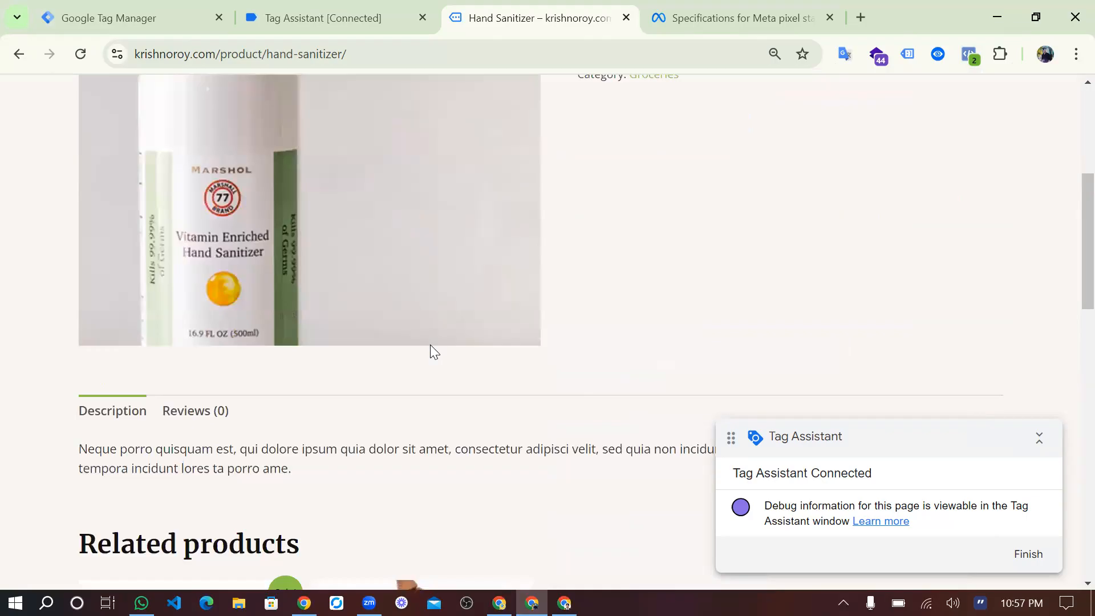
scroll(430, 345, "down", 3)
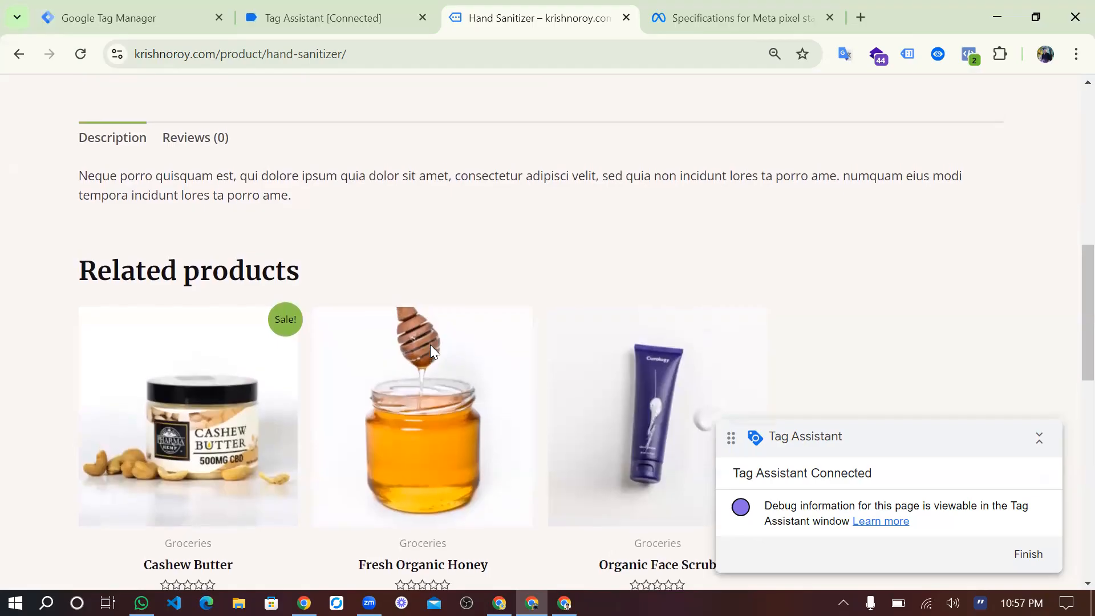
scroll(430, 345, "up", 1)
scroll(431, 345, "up", 10)
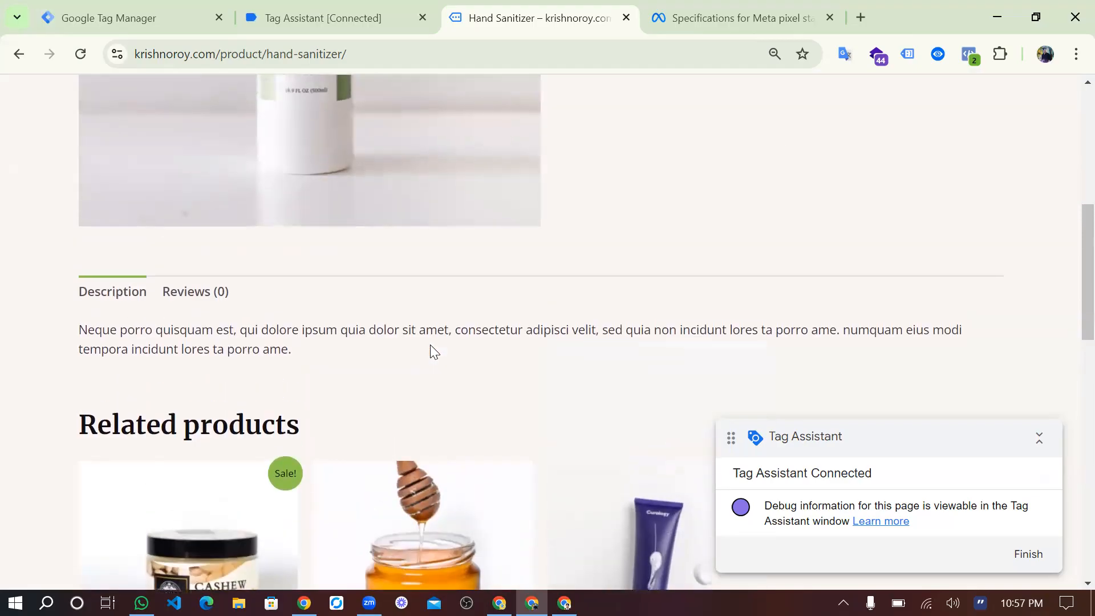
scroll(430, 344, "down", 4)
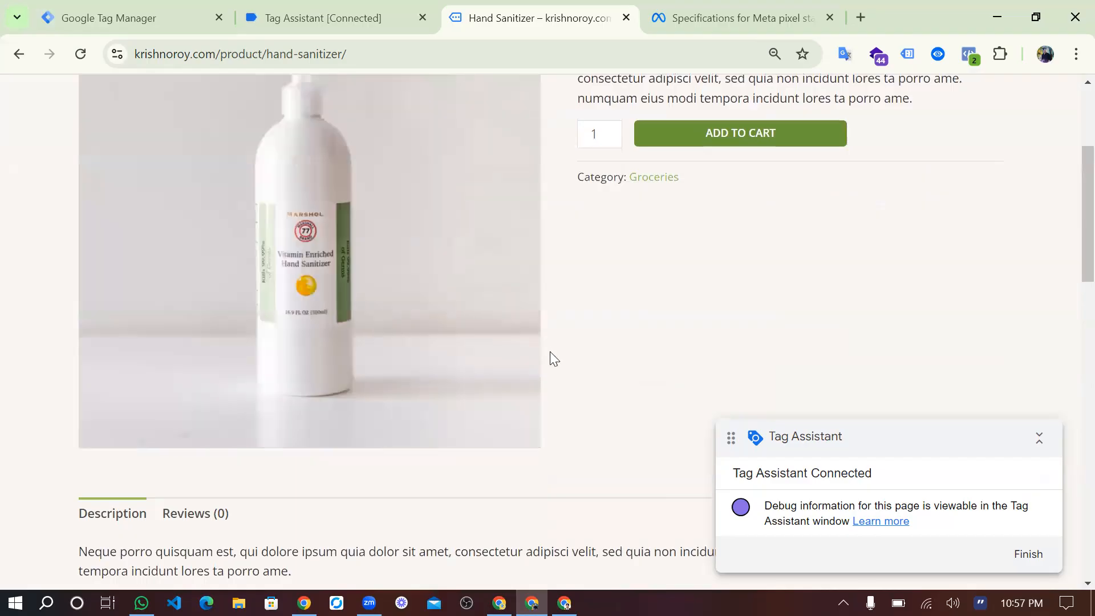
scroll(550, 352, "up", 4)
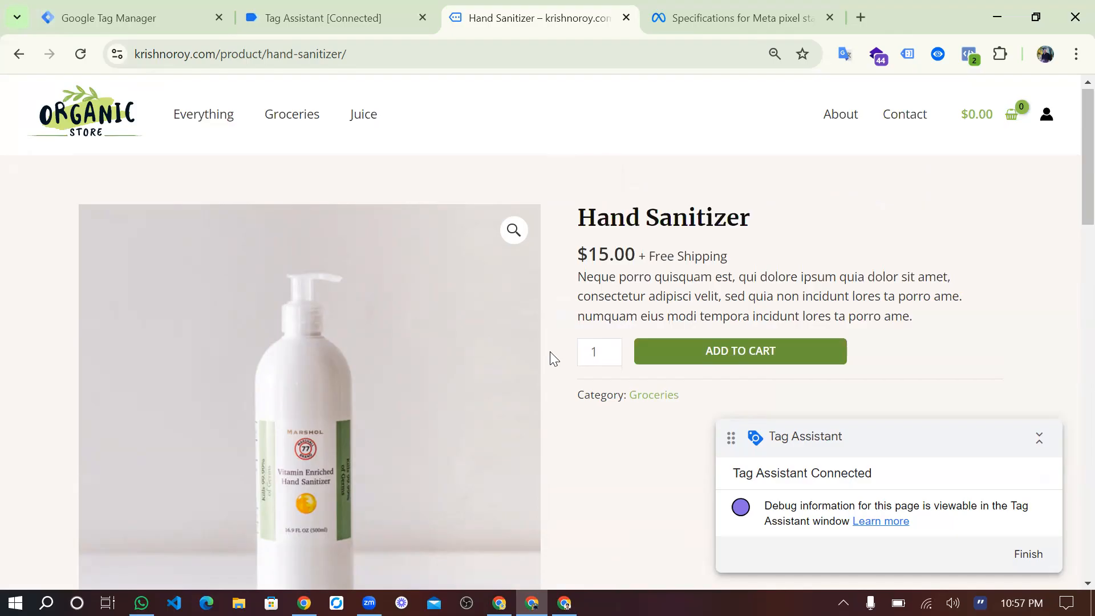
scroll(550, 351, "down", 7)
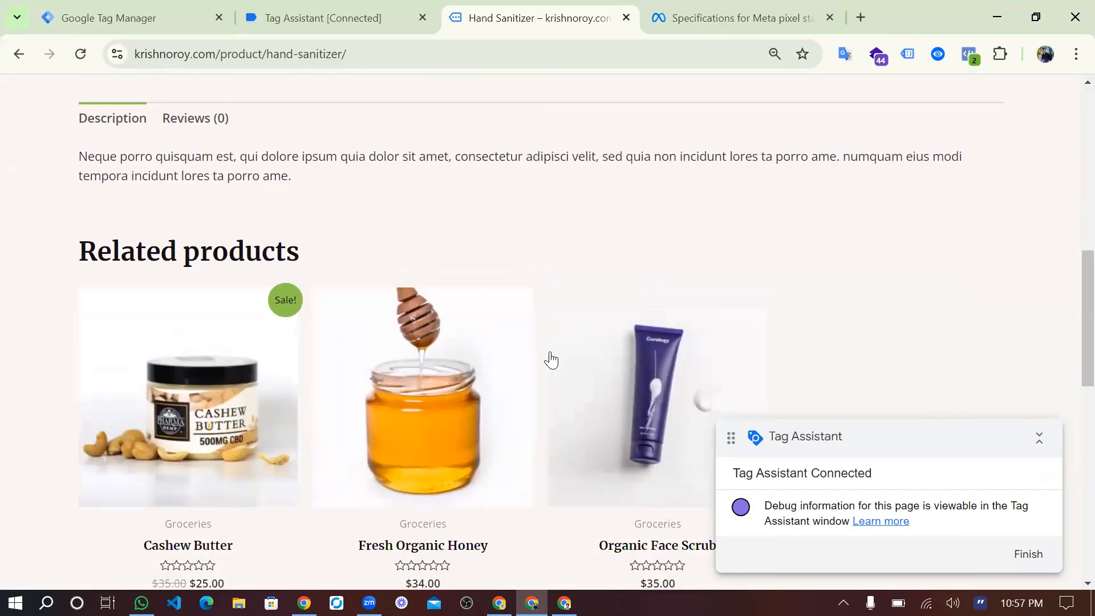
scroll(550, 352, "up", 8)
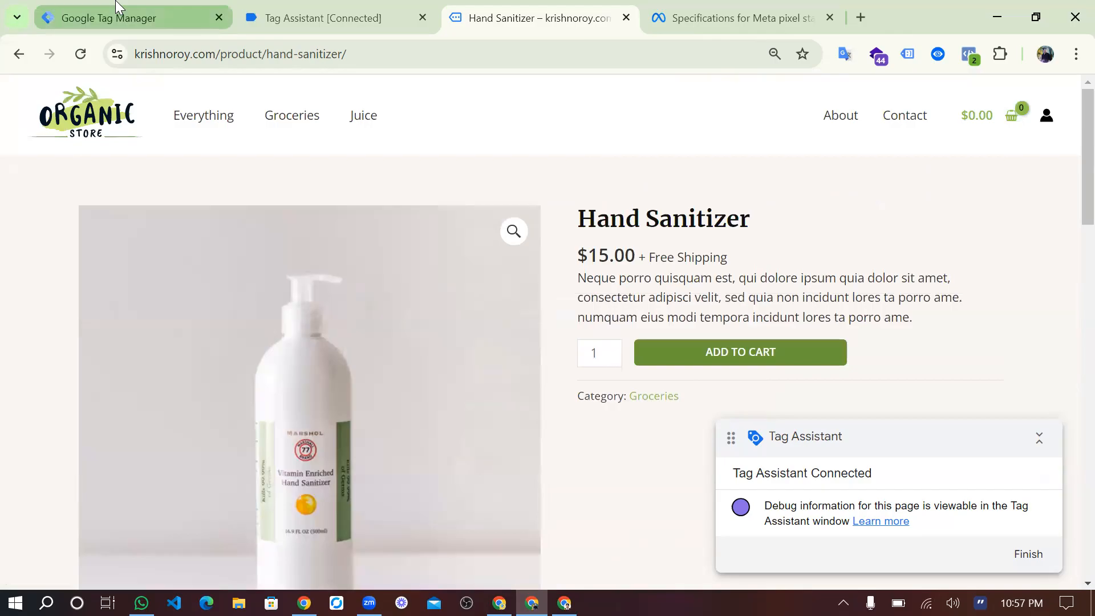
Review the container summary of the connected preview session in Tag Assistant, then return to Google Tag Manager.
left_click(152, 16)
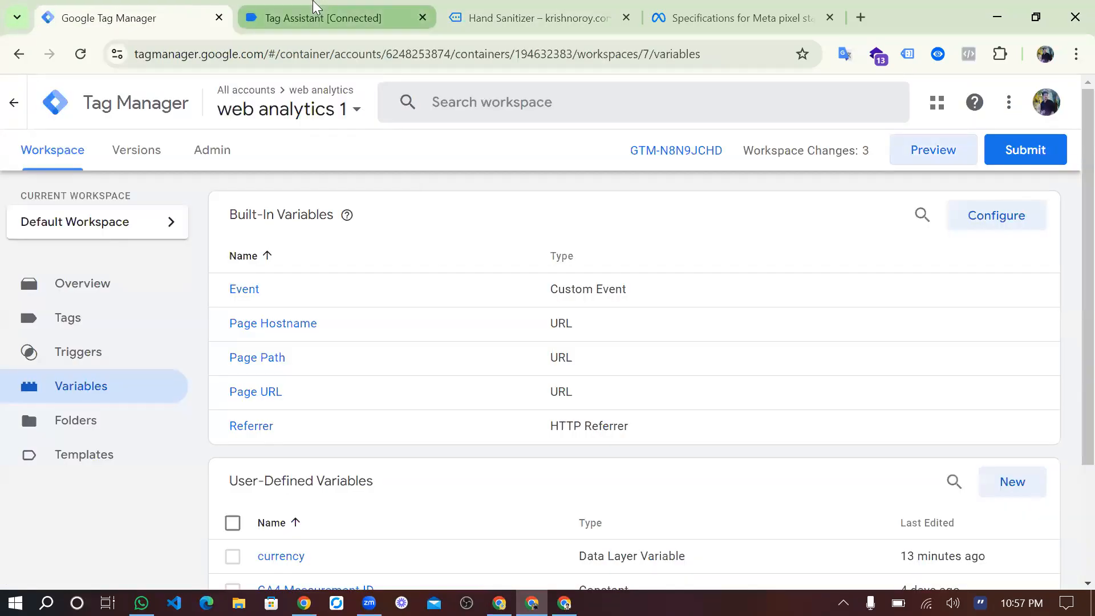
left_click(331, 25)
left_click(535, 392)
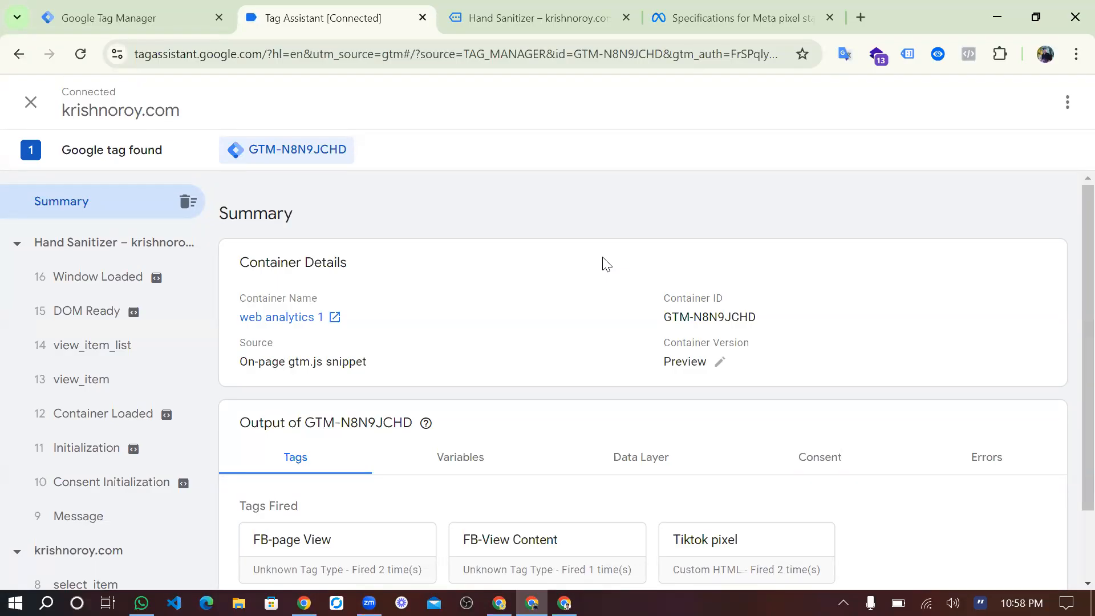
left_click(129, 14)
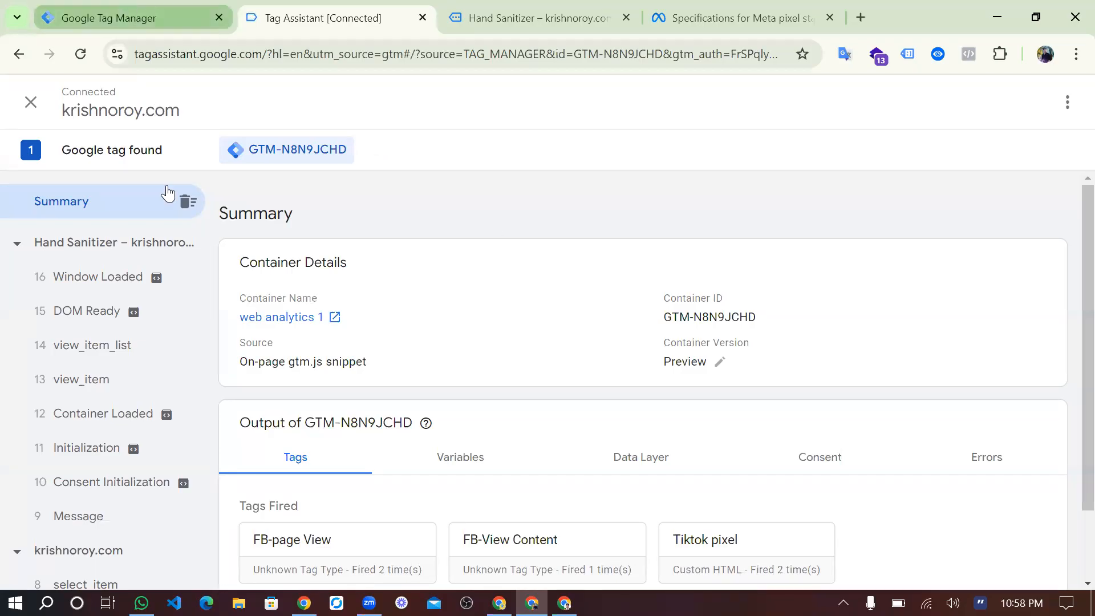
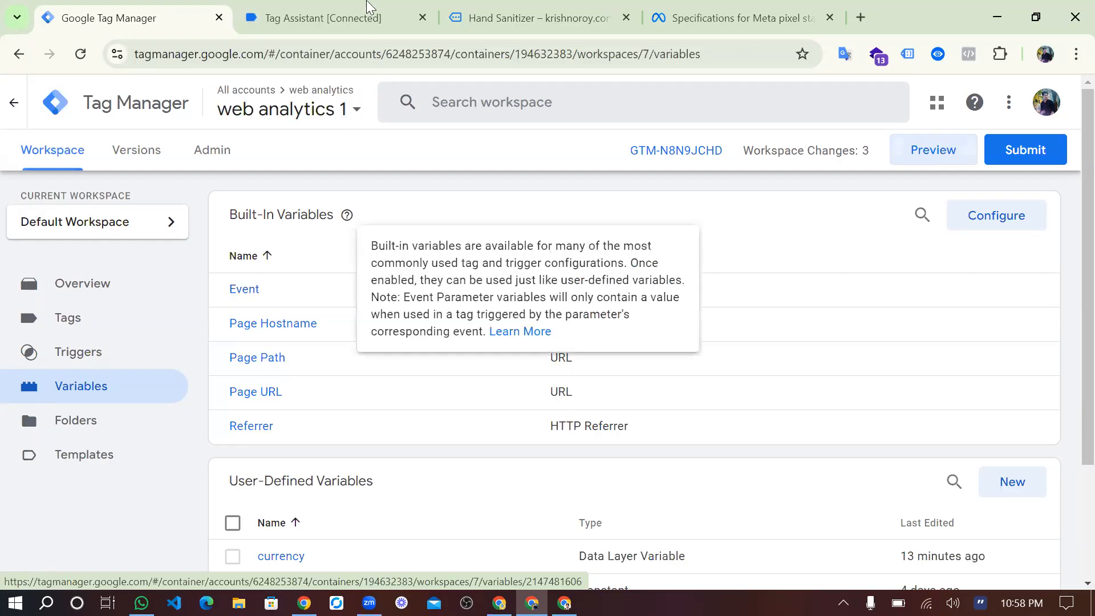
Open the list of tags in the web analytics 1 container in Google Tag Manager.
left_click(323, 17)
left_click(543, 17)
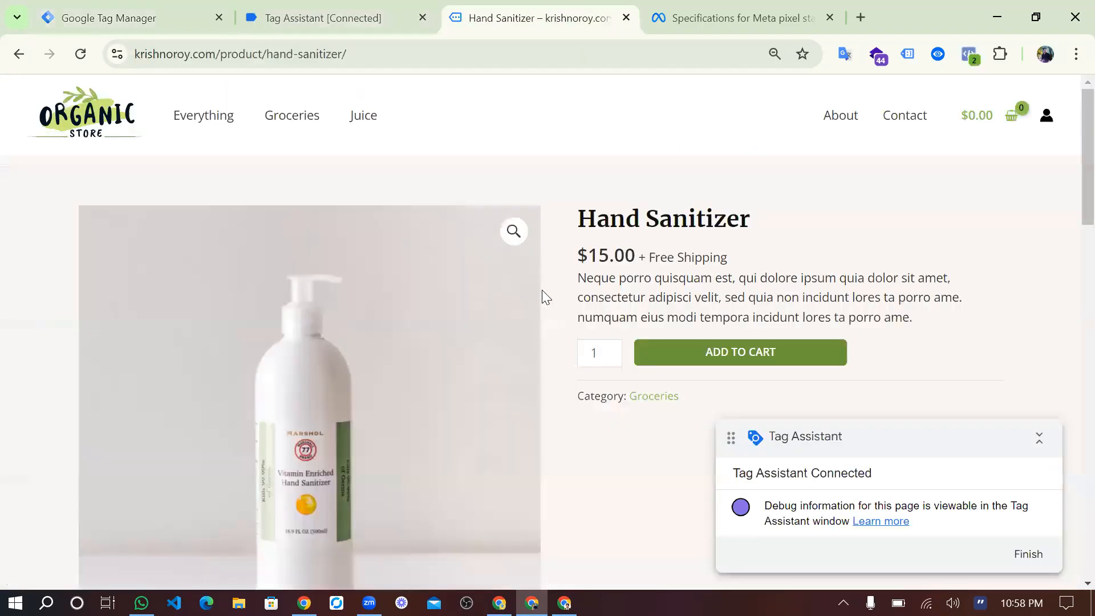
left_click(127, 22)
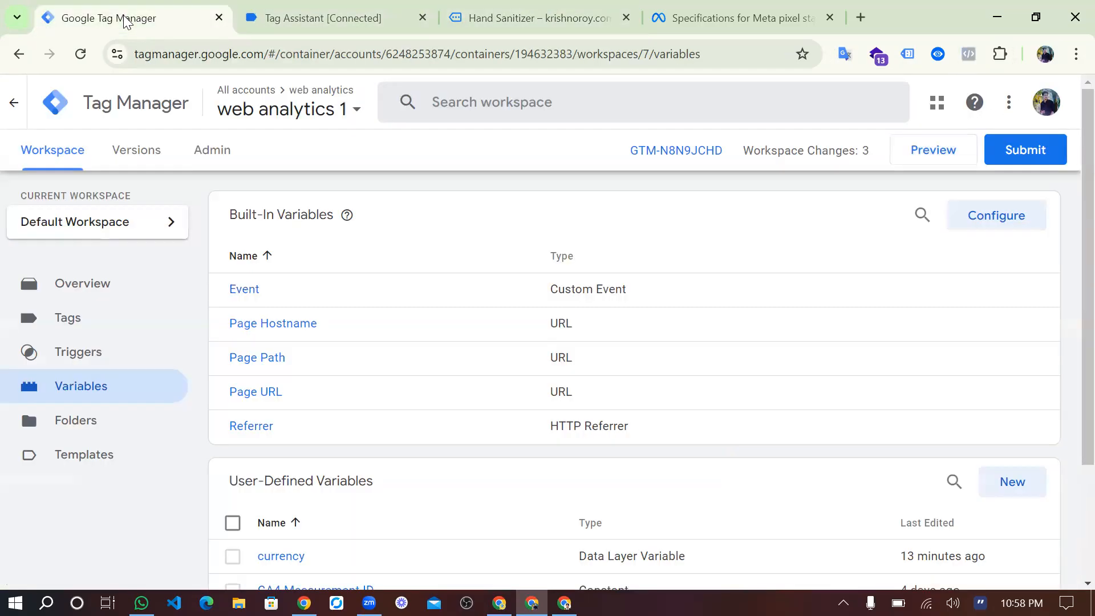
left_click(86, 328)
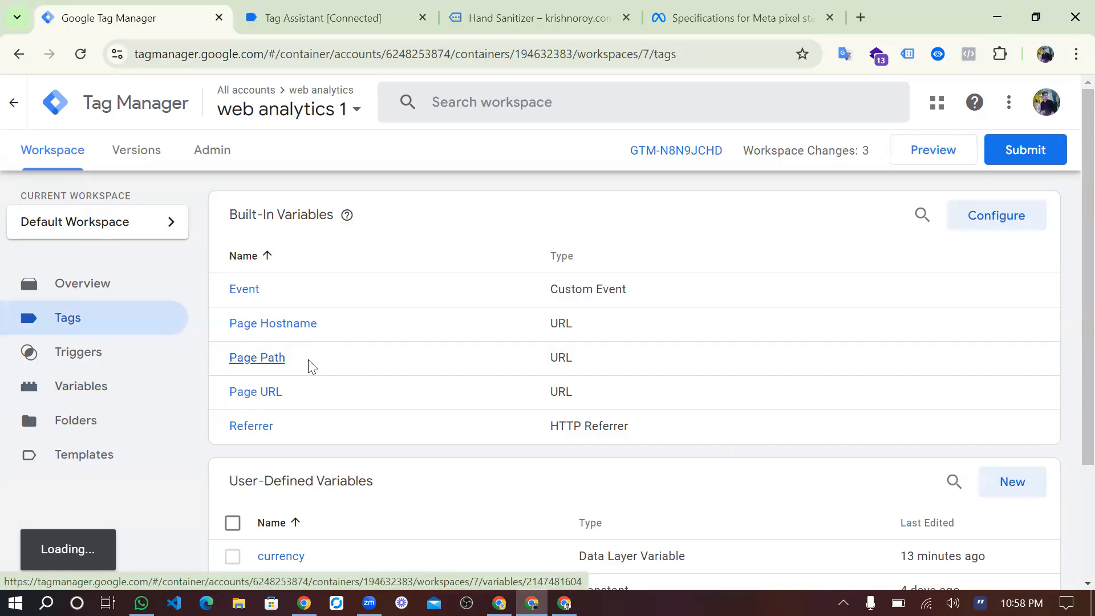
Return to the store's Hand Sanitizer page and open Fresh Organic Honey from its related products.
left_click(720, 28)
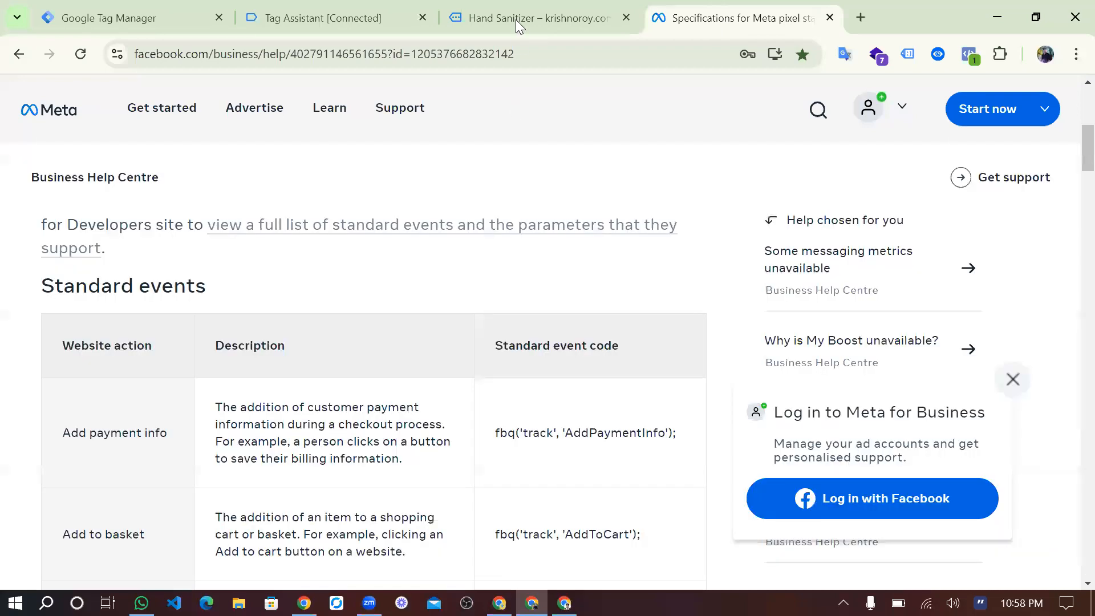
left_click(516, 20)
scroll(560, 344, "down", 7)
scroll(560, 343, "down", 6)
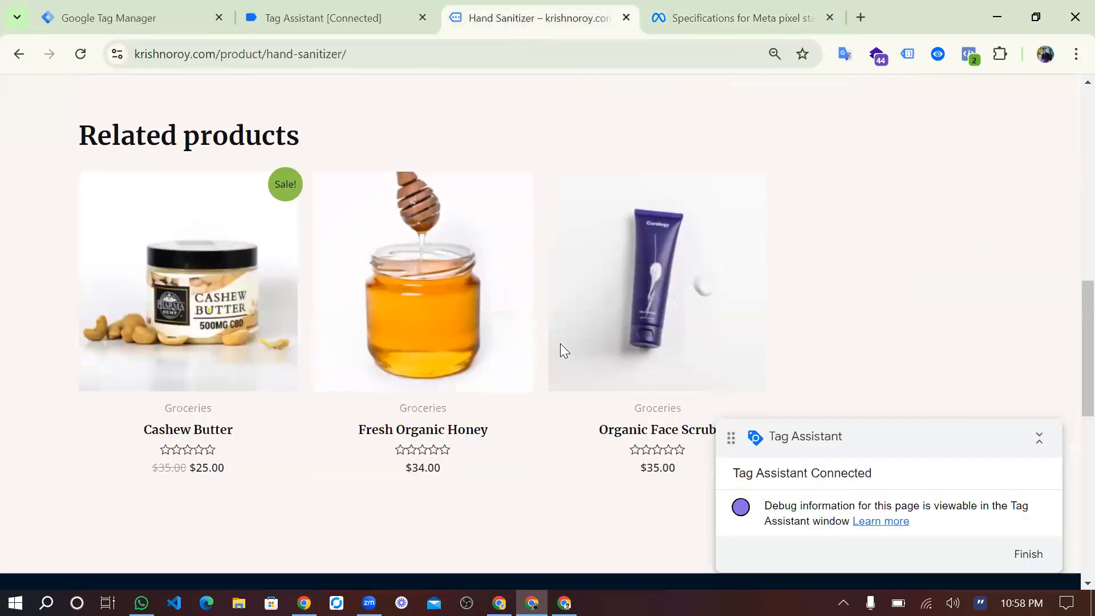
left_click(477, 312)
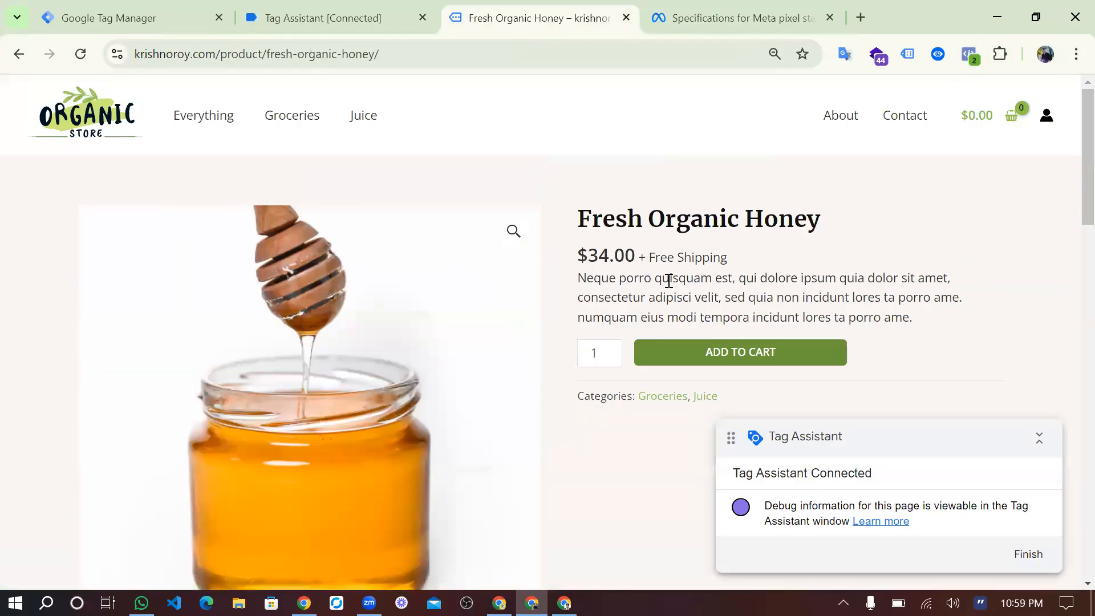
Check the custom parameters sent with ViewContent for Fresh Organic Honey in Meta Pixel Helper, then close the helper.
left_click(969, 55)
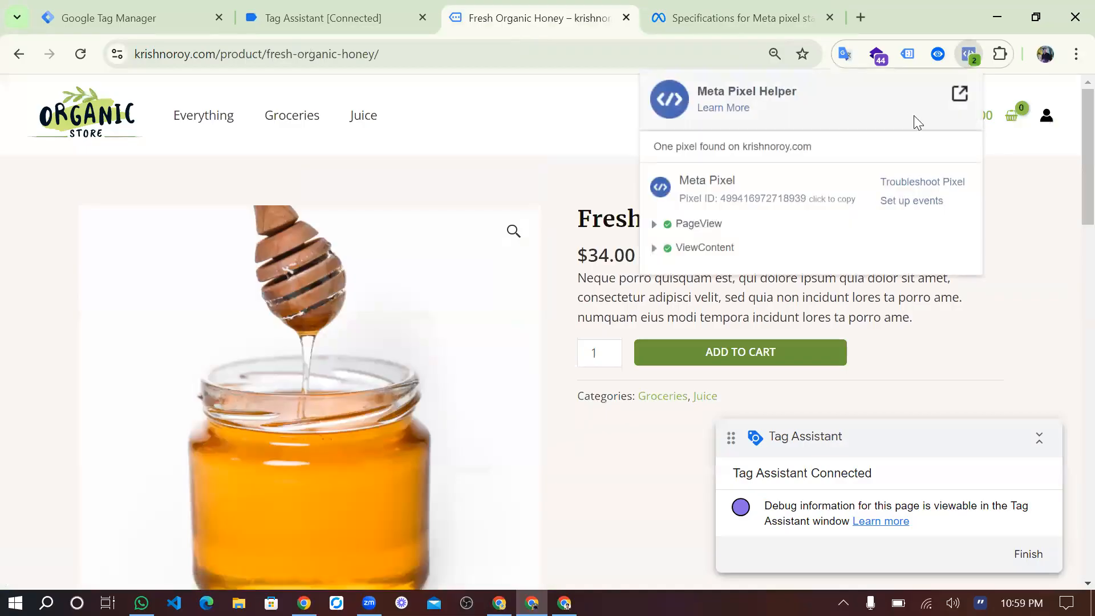
left_click(654, 247)
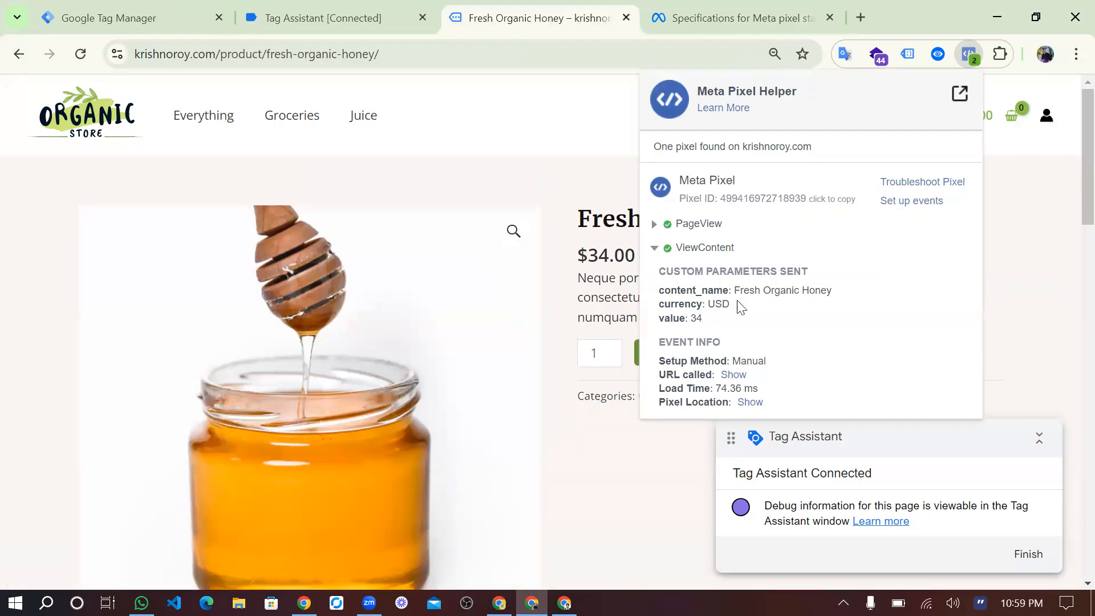
left_click(591, 310)
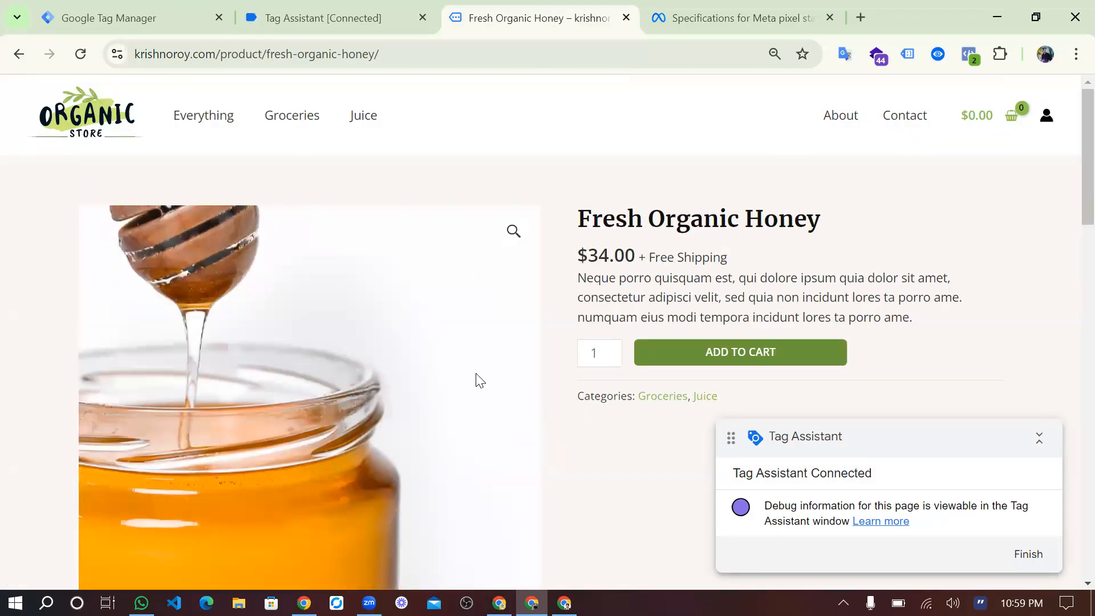
Copy the store's base URL, without the product path, from the Fresh Organic Honey page's address.
left_click(134, 25)
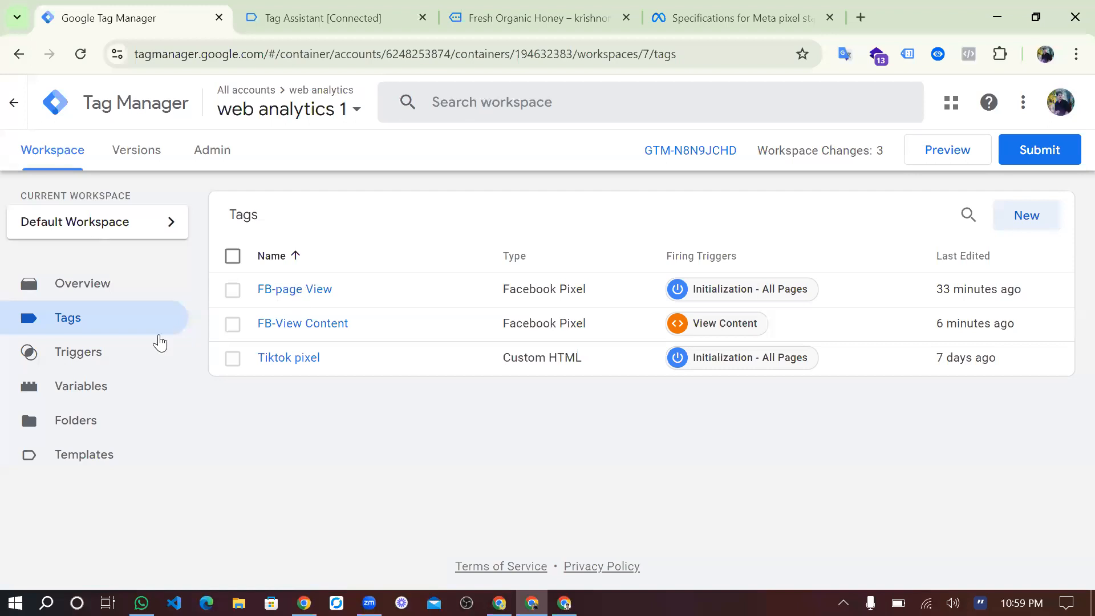
left_click(545, 17)
left_click_drag(217, 53, 119, 58)
key("ctrl+c")
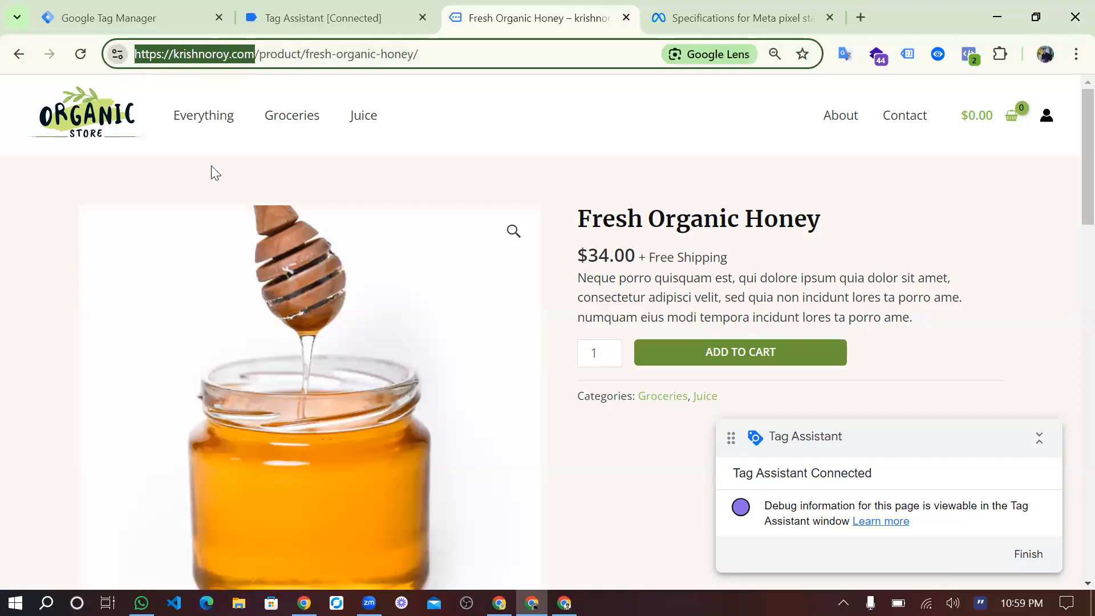
Switch to Meta Events Manager and show the Test events page of the Web Analytic dataset.
left_click(565, 603)
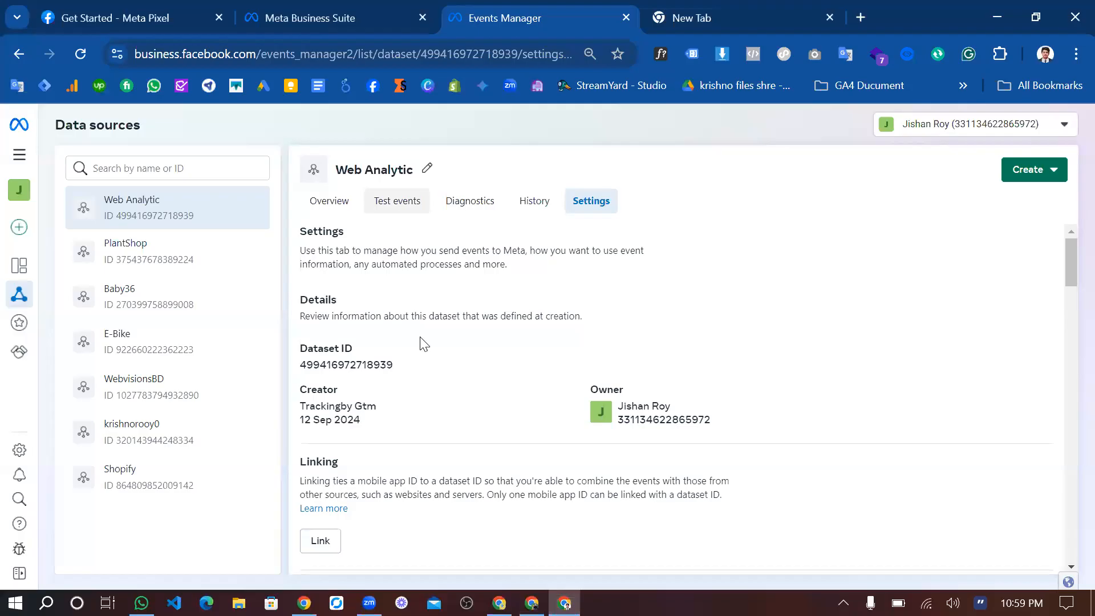
scroll(416, 257, "down", 3)
scroll(405, 219, "up", 3)
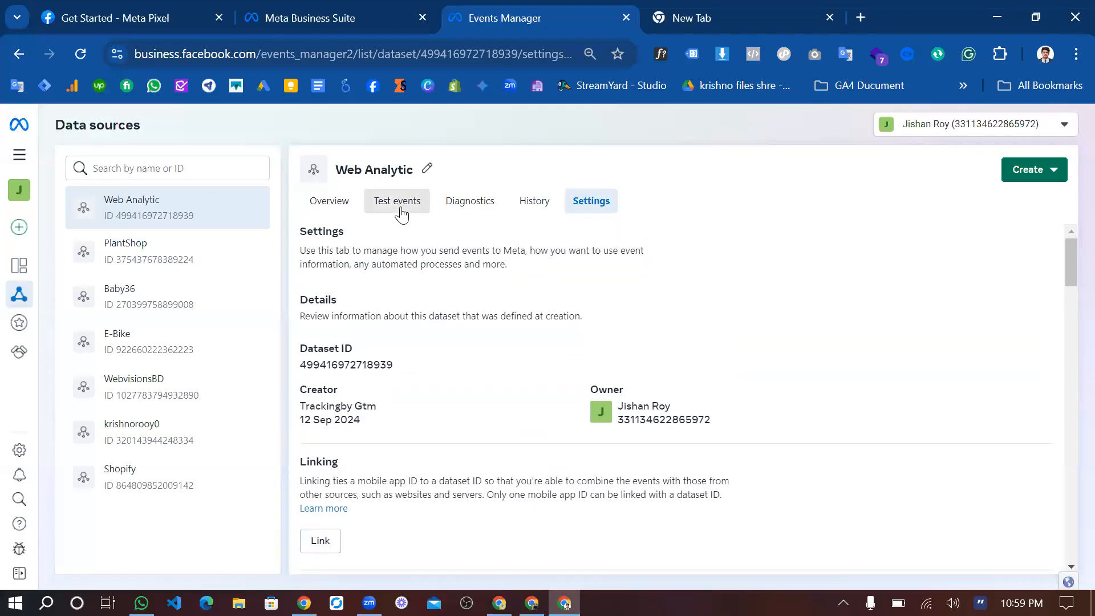
left_click(402, 215)
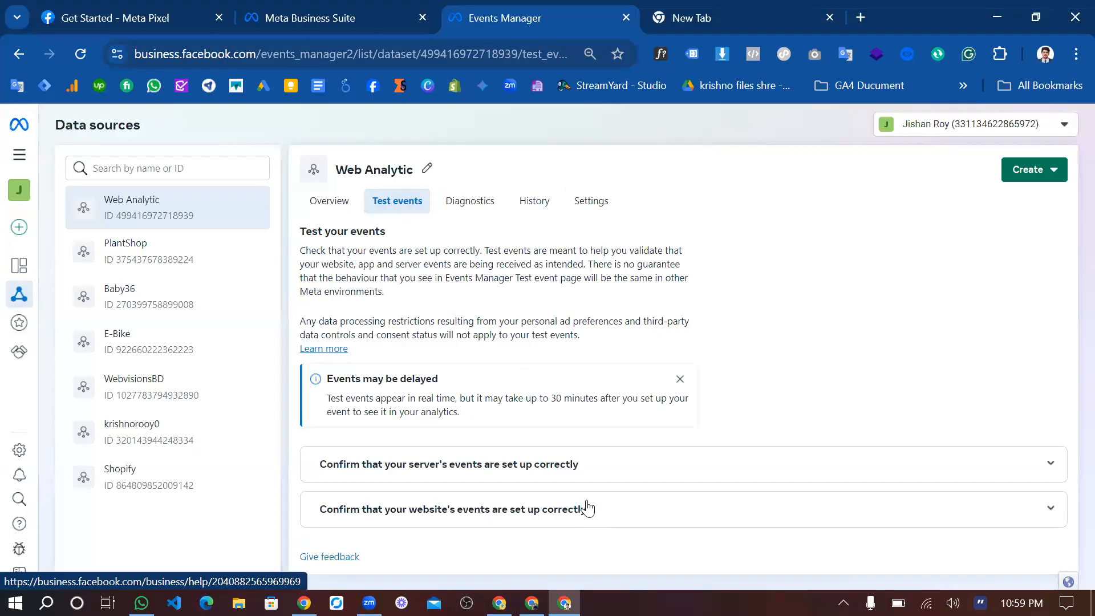
Set up the website events test with the store's copied base URL and open the website from it.
left_click(538, 502)
left_click(473, 474)
key("ctrl+v")
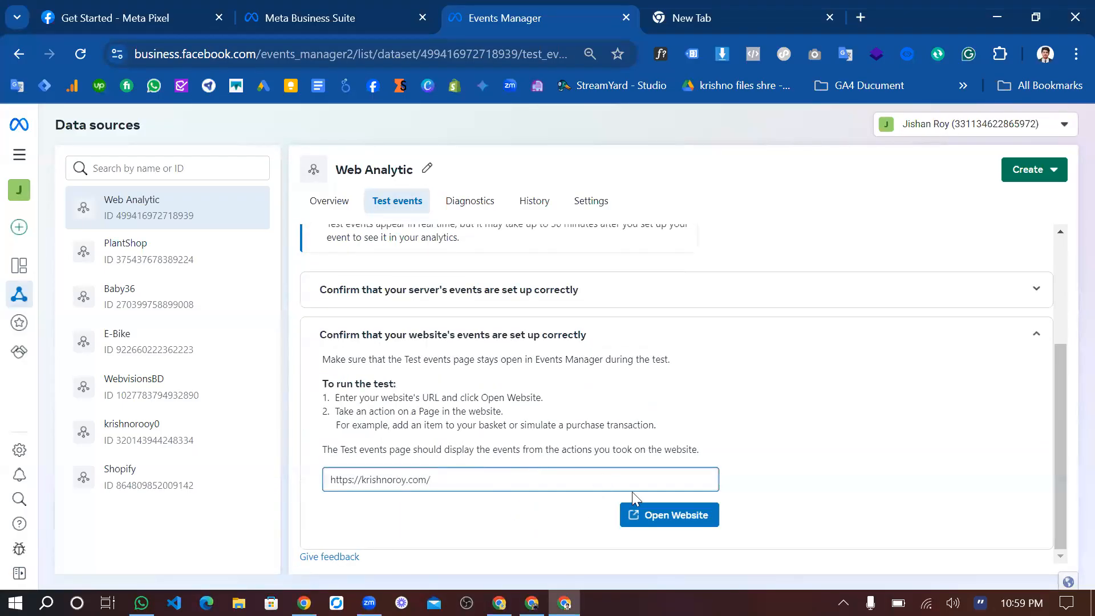
left_click(665, 515)
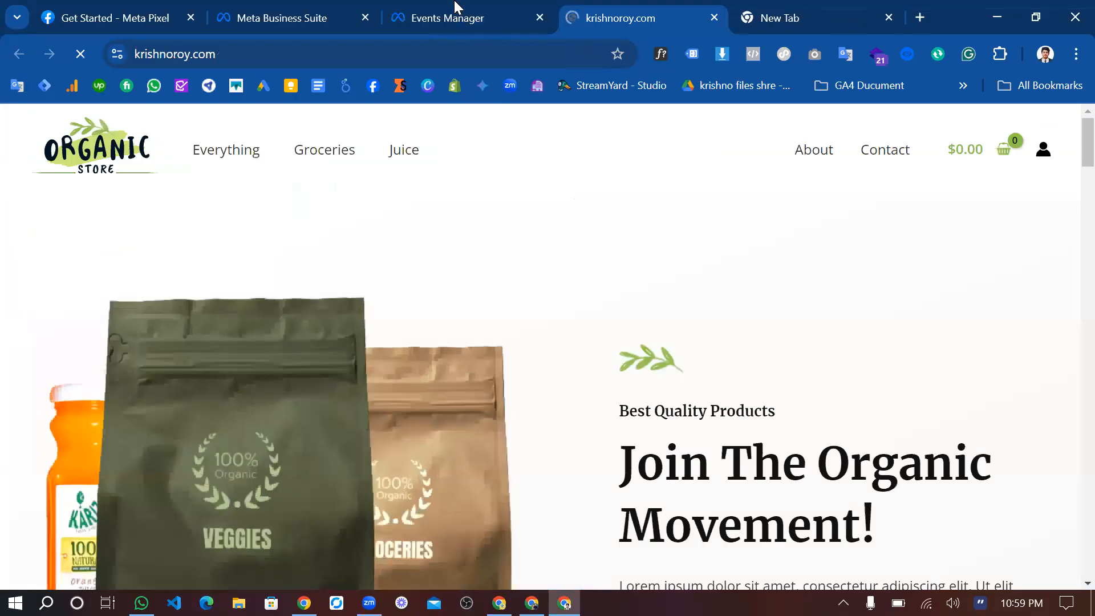
Return to Events Manager, reload the Test events page and review the Web Analytic dataset's event overview.
left_click(468, 22)
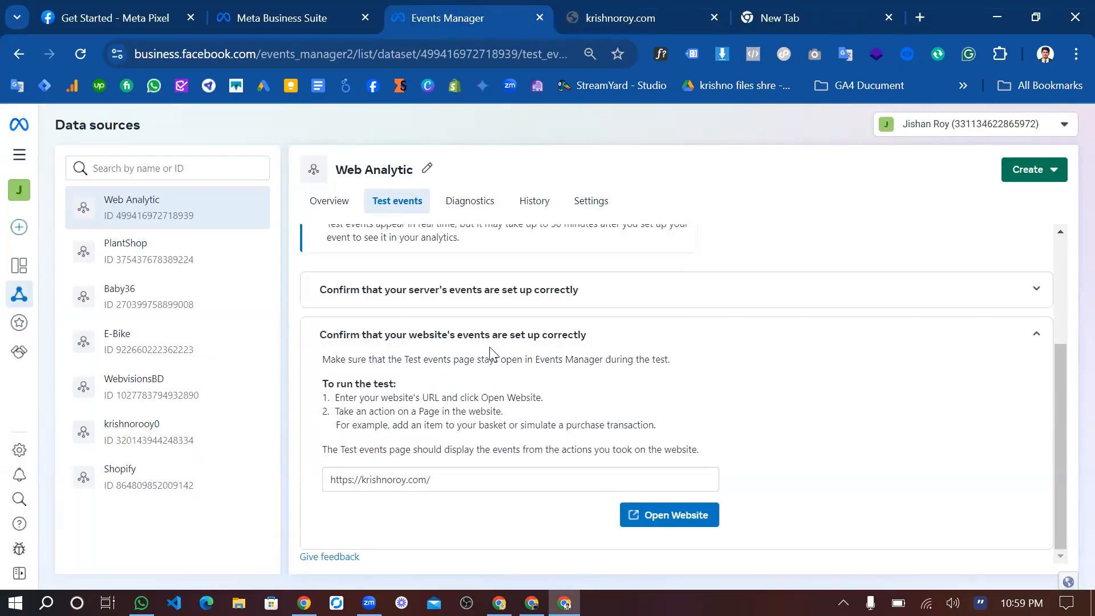
left_click(74, 55)
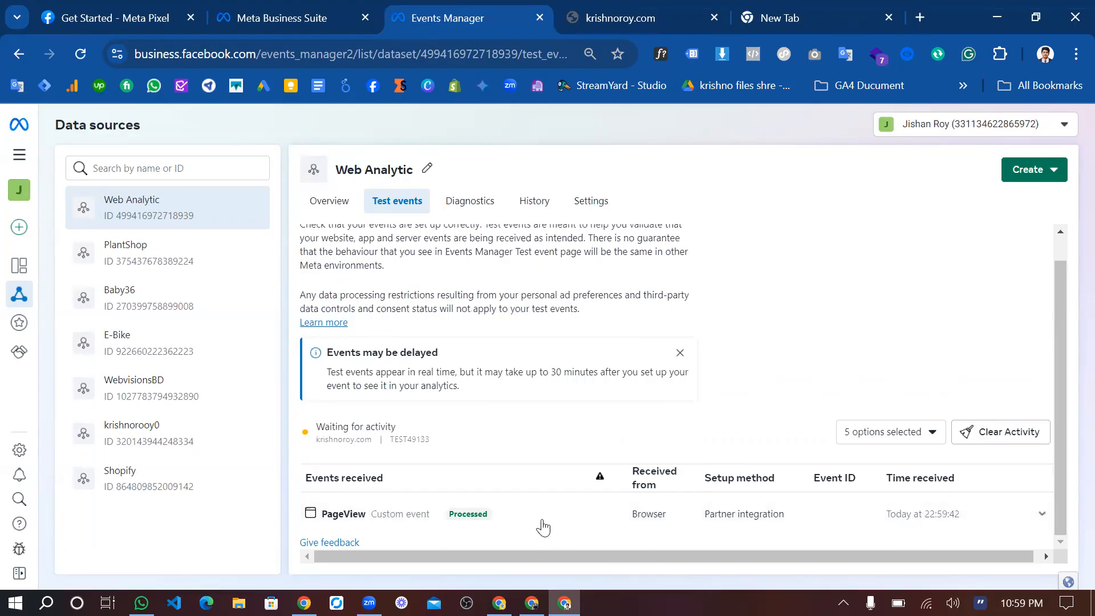
left_click(331, 210)
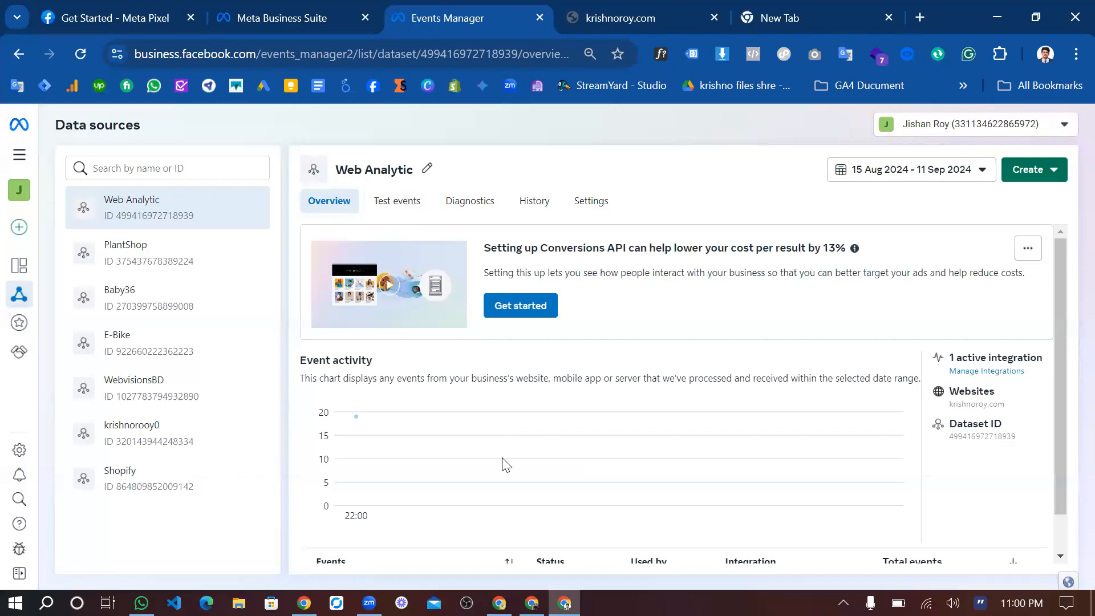
scroll(506, 465, "down", 3)
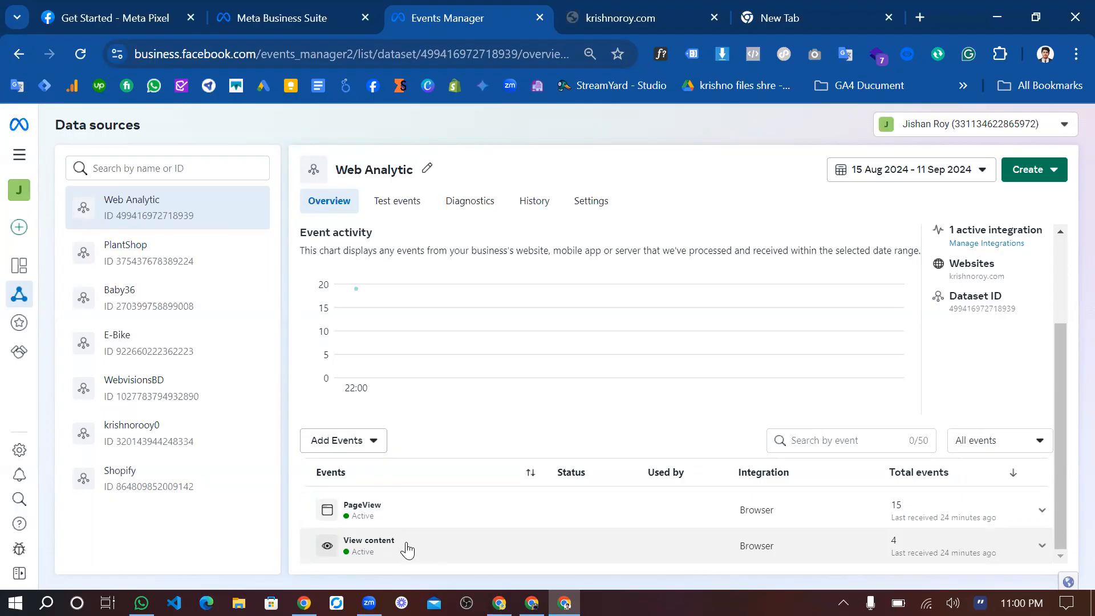
Look over the store home page opened for the test down to its best sellers, then close the empty browser tab.
left_click(644, 20)
scroll(573, 405, "down", 4)
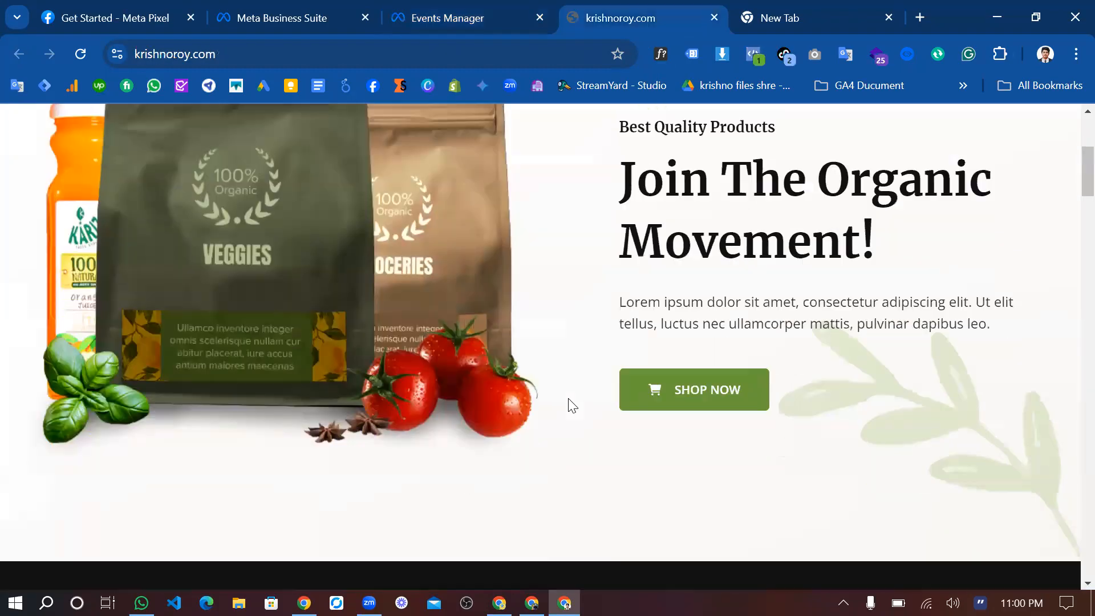
scroll(587, 344, "down", 10)
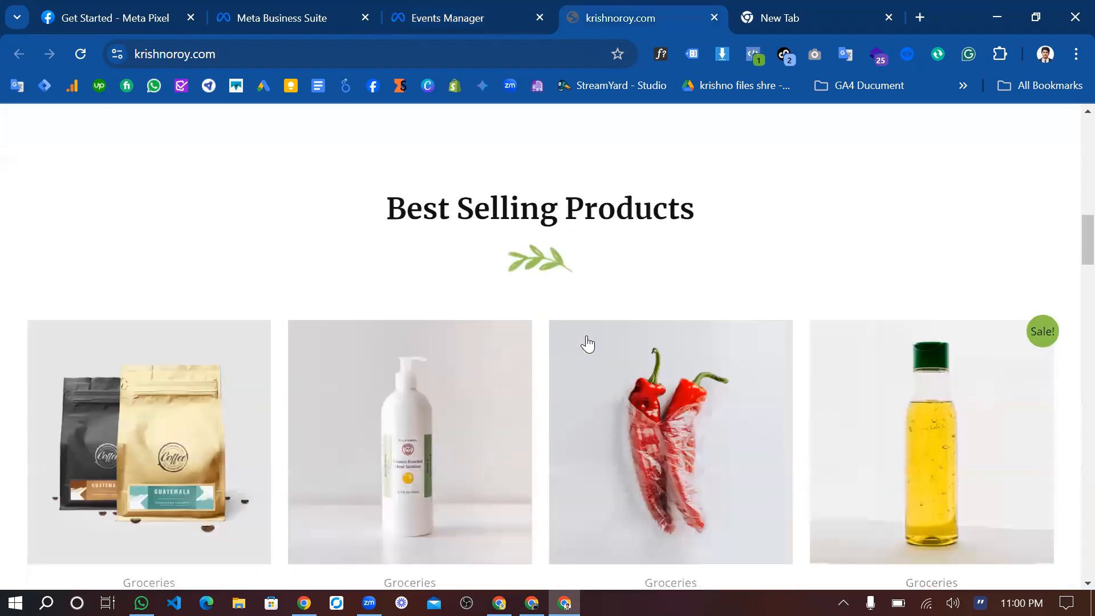
scroll(587, 345, "down", 4)
scroll(797, 228, "up", 10)
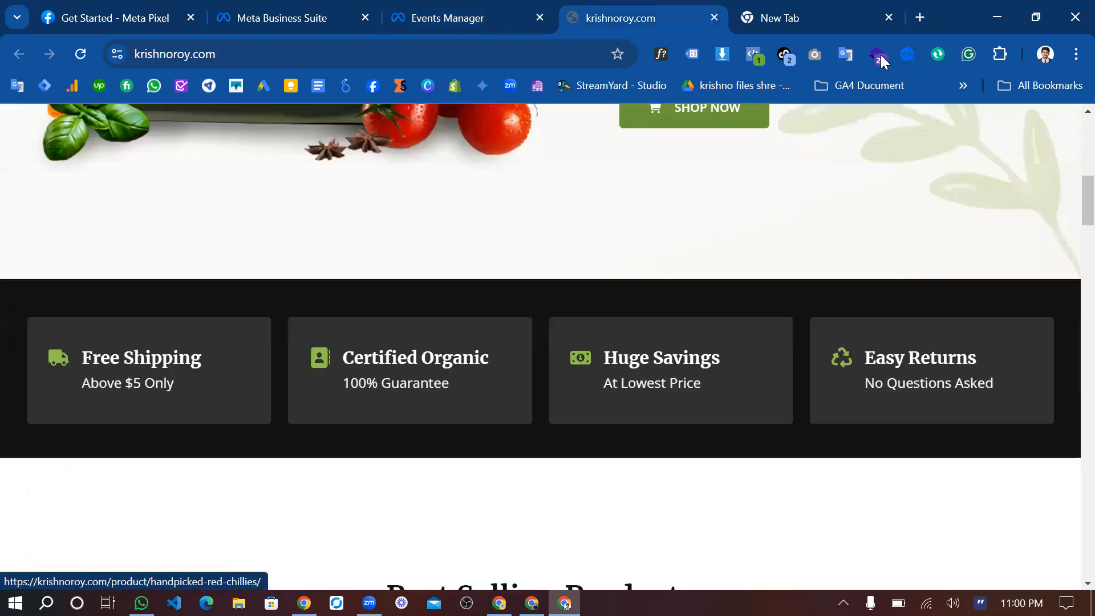
scroll(876, 55, "up", 9)
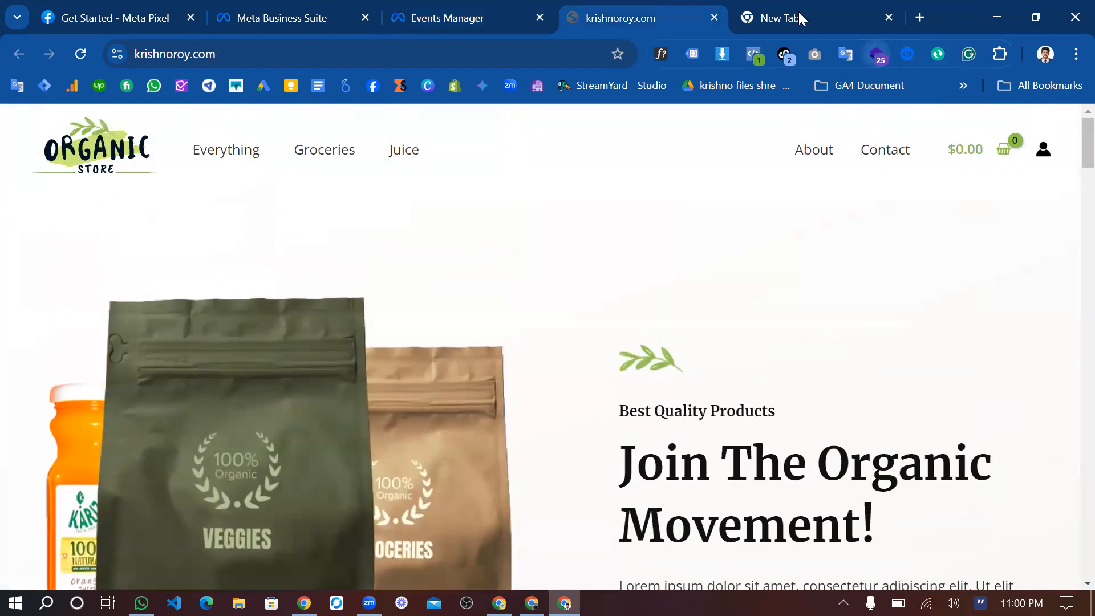
left_click(875, 25)
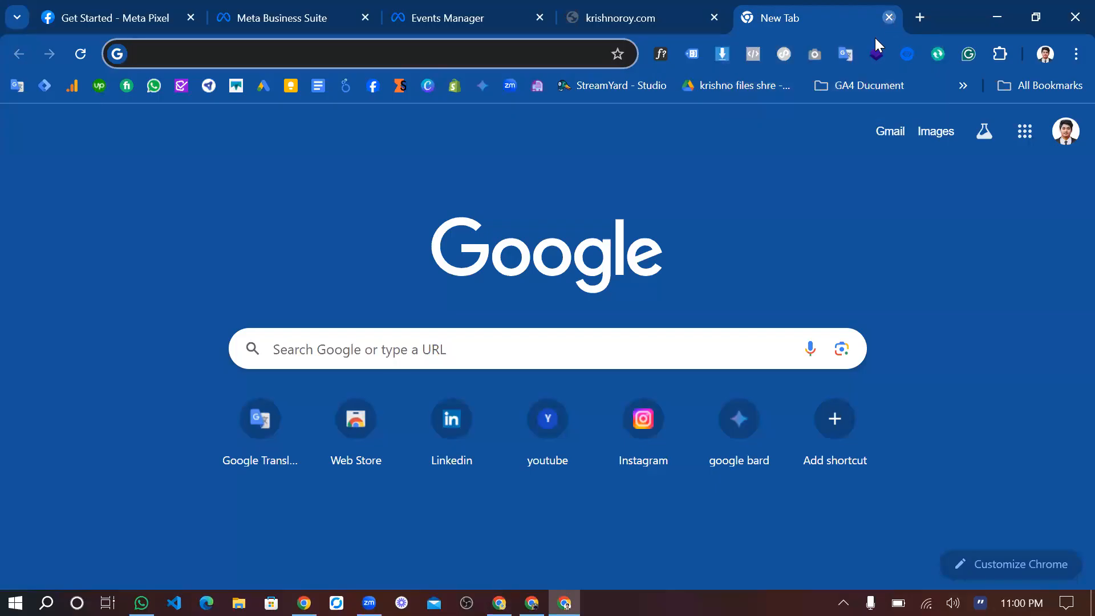
left_click(890, 17)
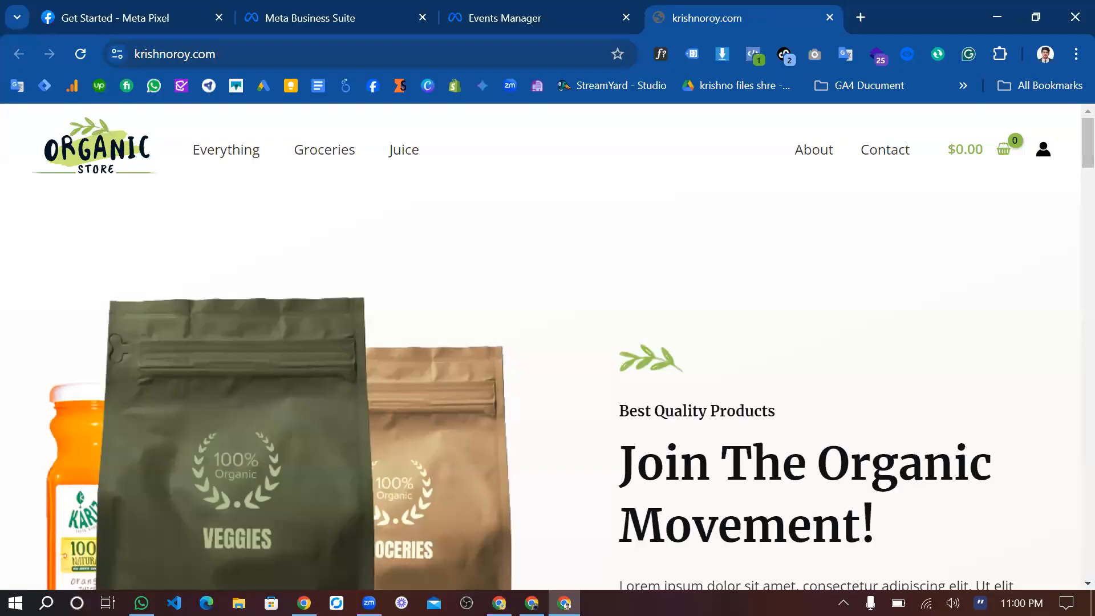
Switch back to the browser window with the Fresh Organic Honey product page and check its price.
left_click(532, 603)
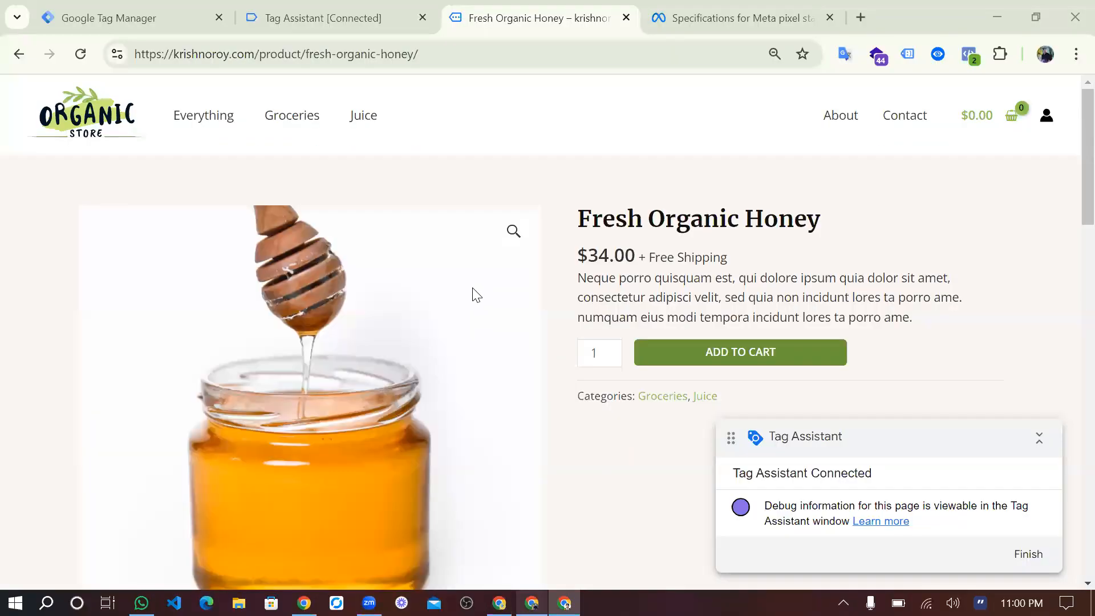
mouse_move(609, 234)
left_mouse_down()
mouse_move(586, 239)
mouse_move(619, 242)
left_mouse_up()
double_click(647, 251)
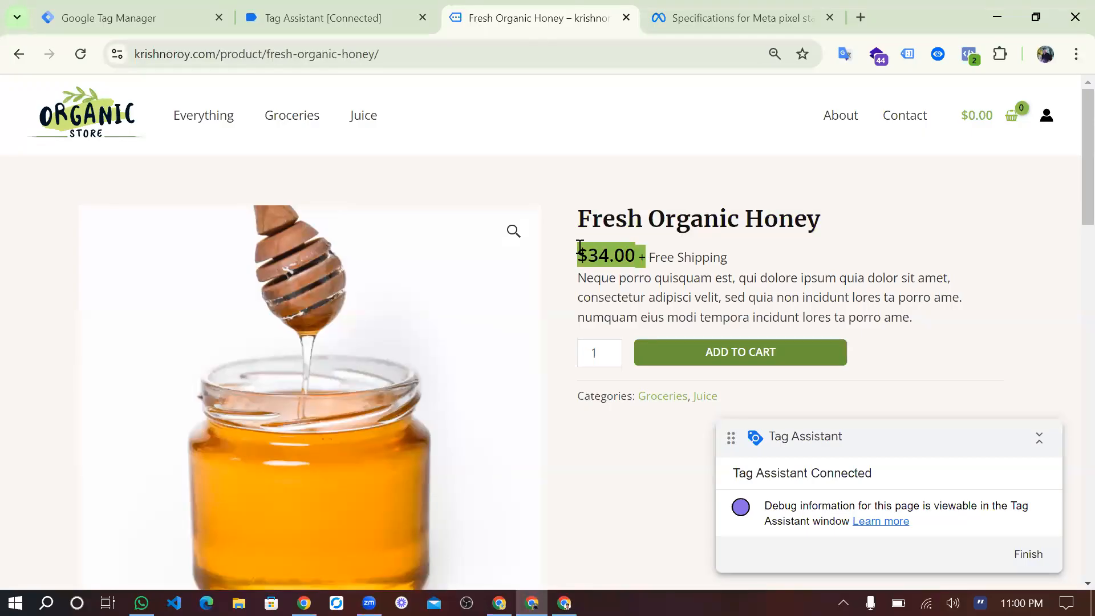
left_click(567, 200)
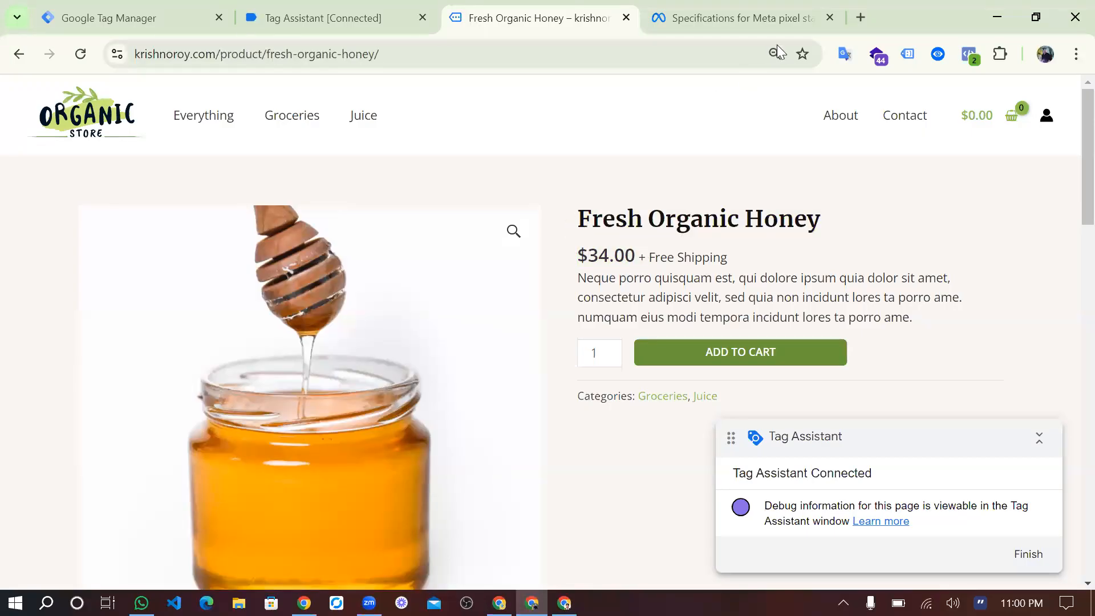
Open the bookmarked Meta Pixel Reference in a new browser tab and review the standard events from AddPaymentInfo to Donate.
left_click(860, 18)
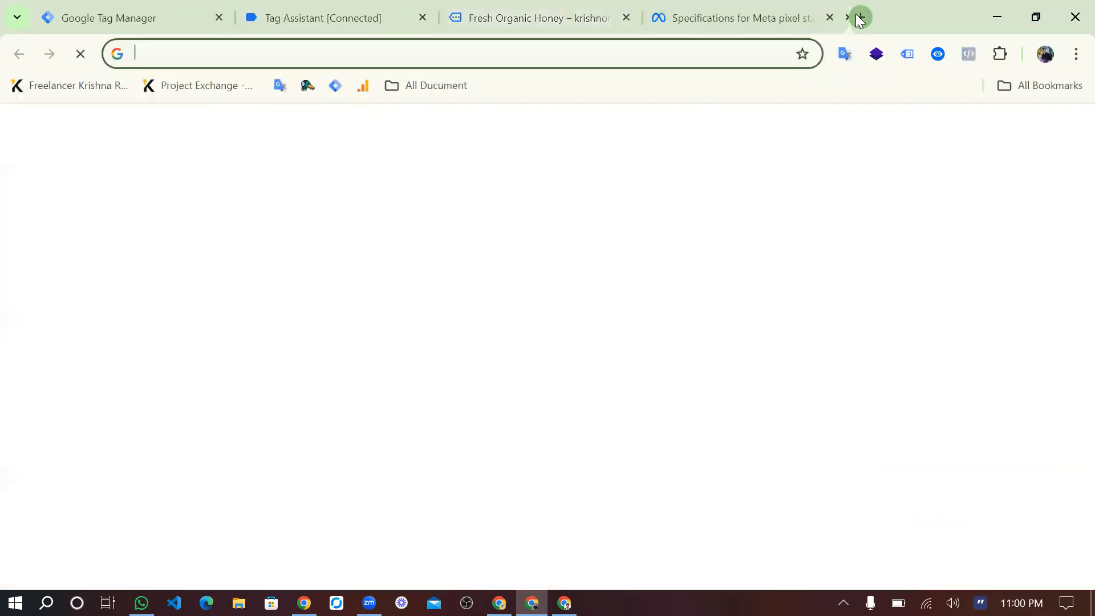
left_click(455, 87)
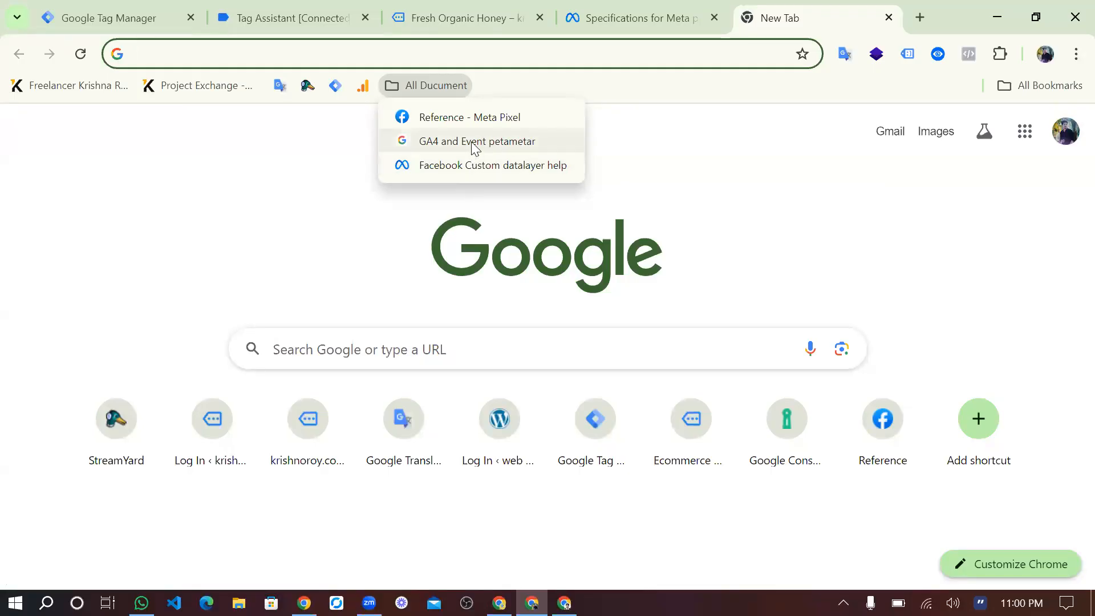
left_click(465, 121)
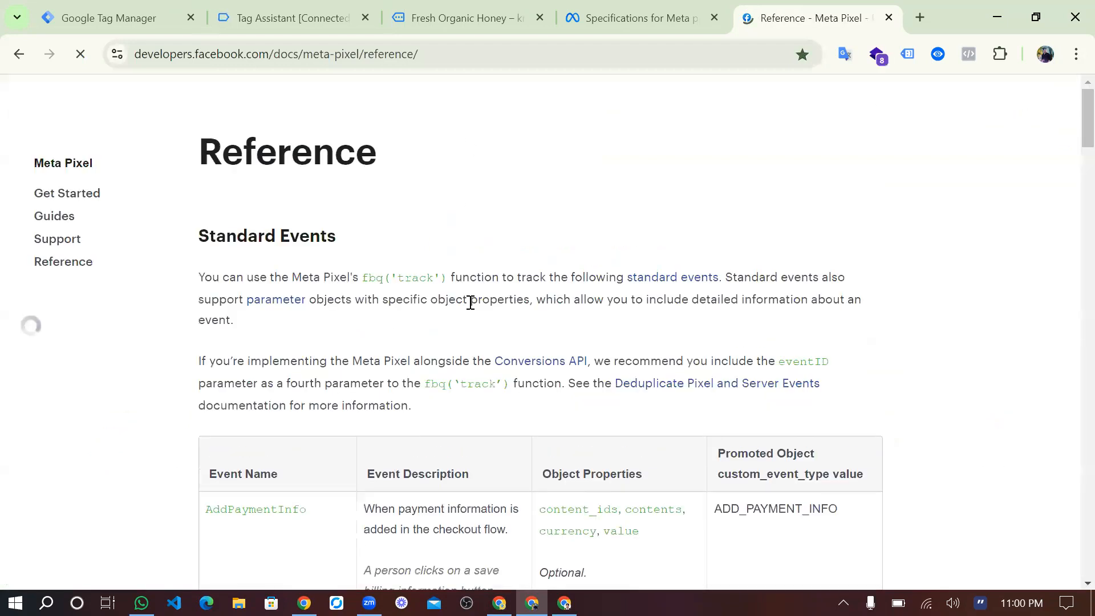
scroll(470, 303, "down", 3)
scroll(470, 303, "down", 3)
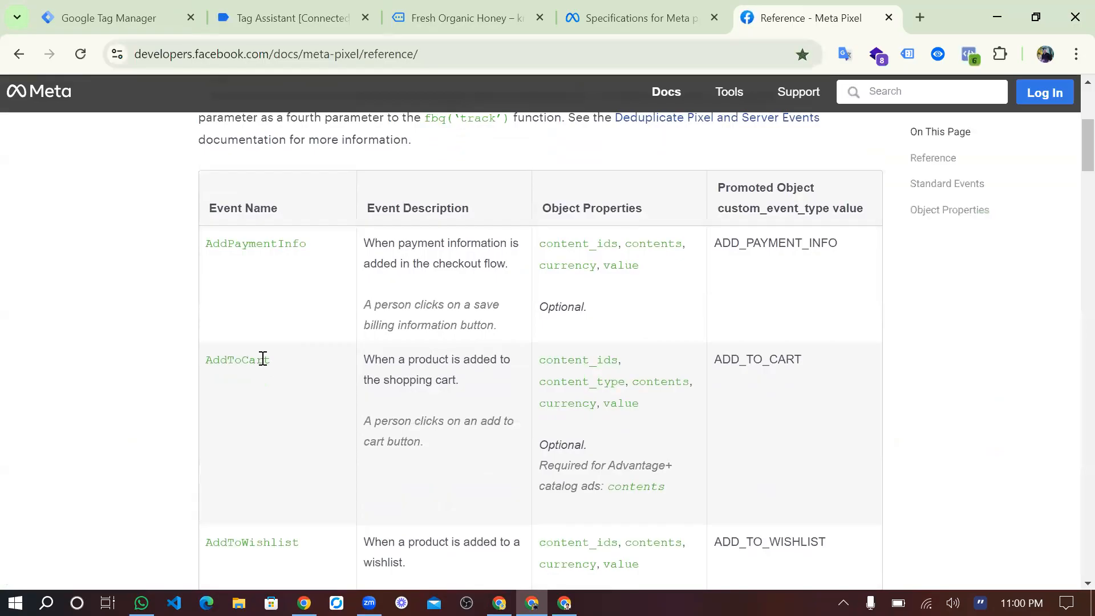
scroll(298, 446, "down", 5)
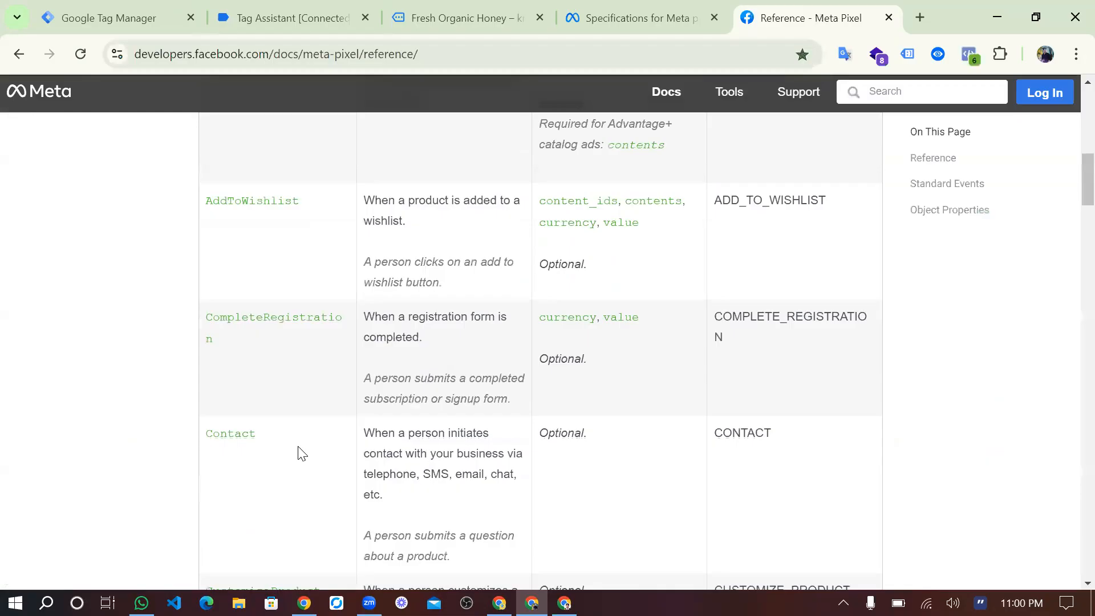
double_click(243, 433)
scroll(242, 431, "down", 5)
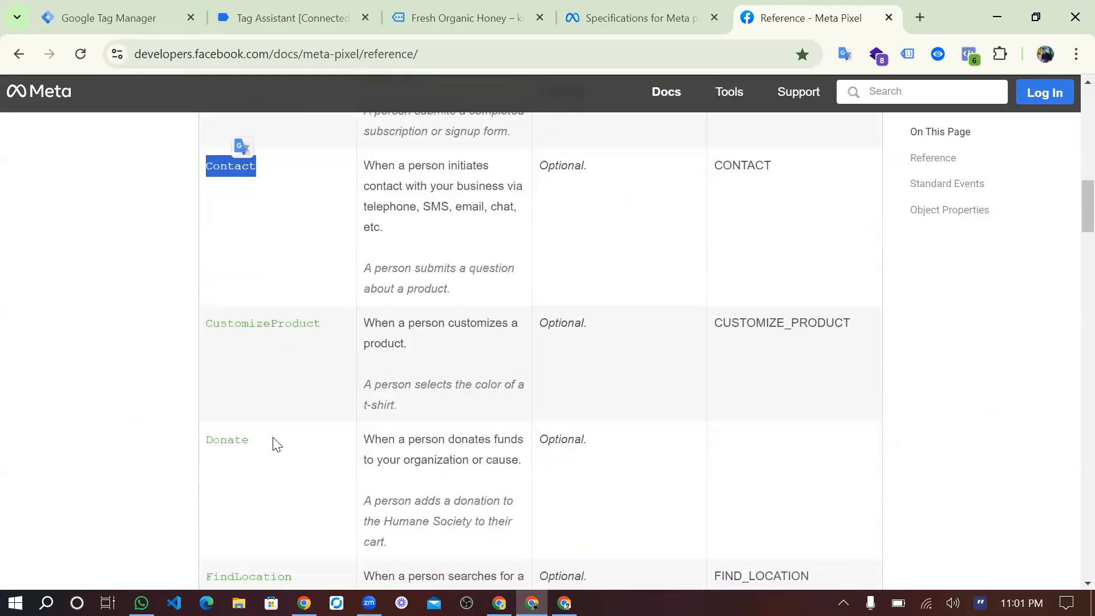
Review the remaining standard events down to Search, highlighting the Purchase event name.
scroll(274, 439, "down", 9)
scroll(274, 442, "down", 3)
scroll(262, 318, "up", 2)
double_click(256, 292)
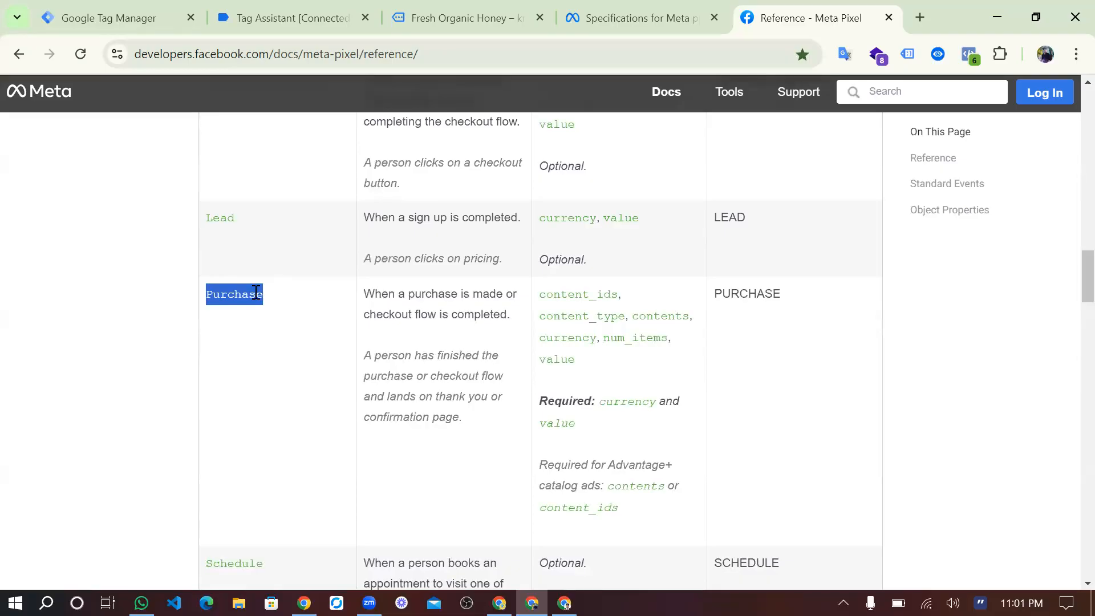
scroll(357, 381, "down", 1)
scroll(344, 456, "down", 3)
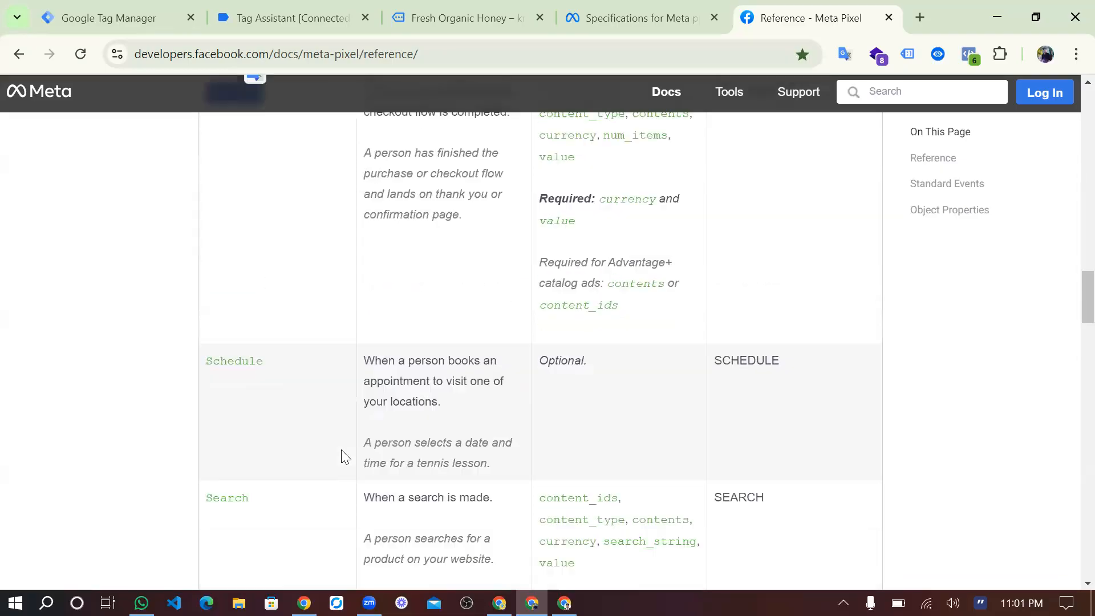
Search the reference page for "content" and go to the next match, staying on the Meta Pixel Reference.
key("ctrl+f")
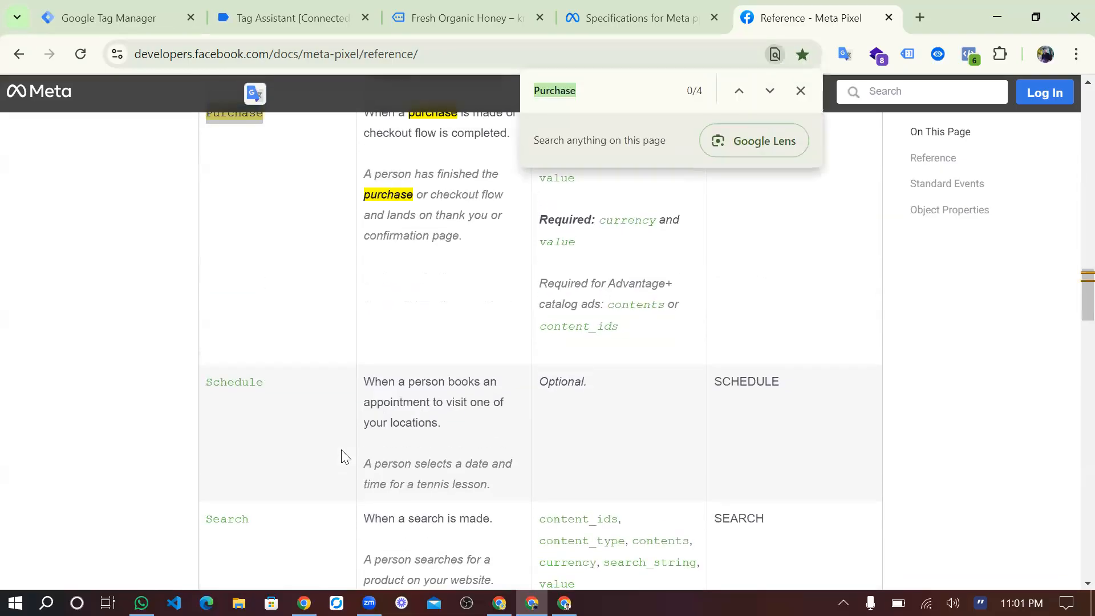
type("content")
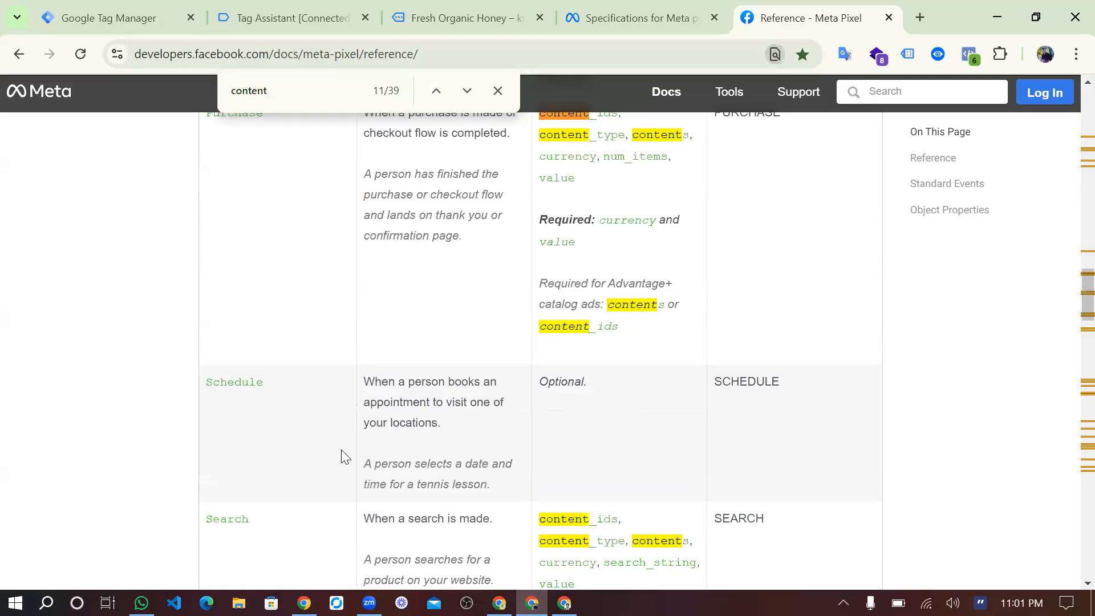
left_click(467, 90)
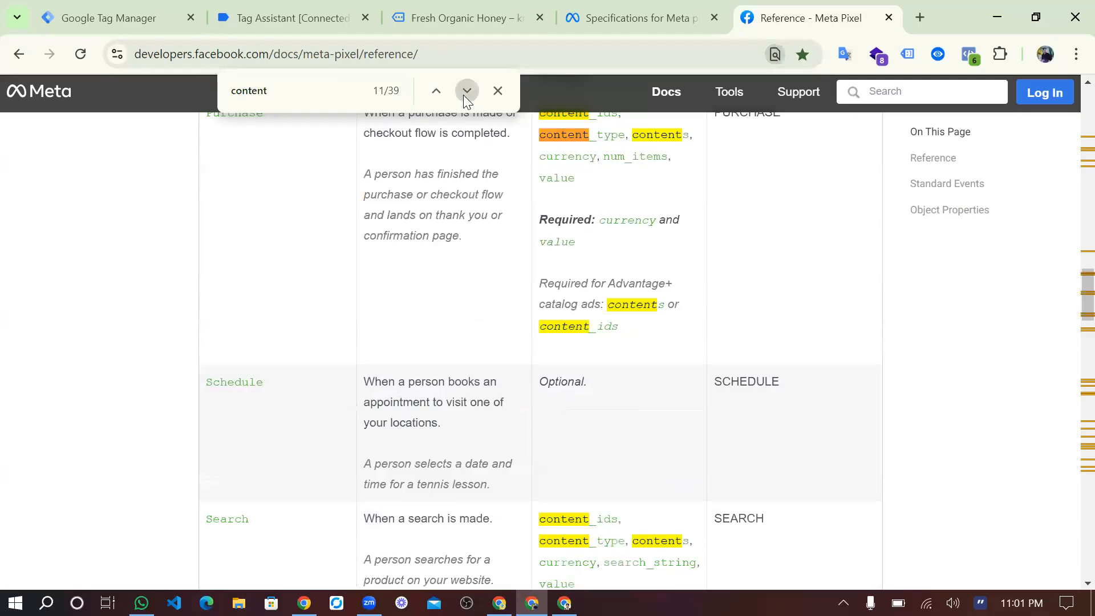
left_click(743, 89)
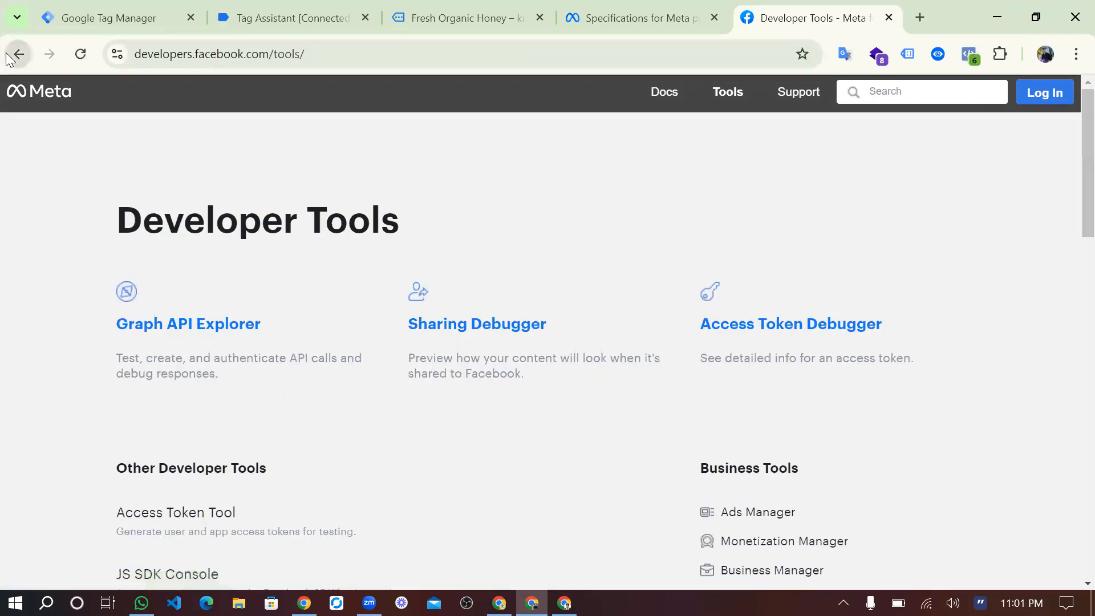
key("alt+Left")
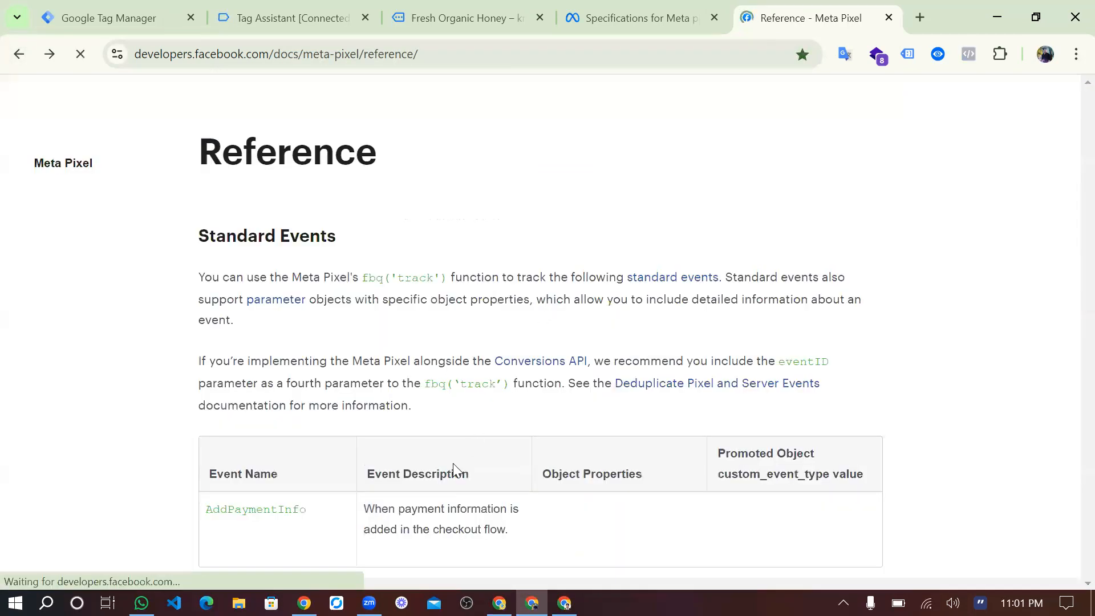
Examine the AddToCart event's object properties one by one: content_ids, content_type, contents, currency and value.
scroll(379, 345, "down", 8)
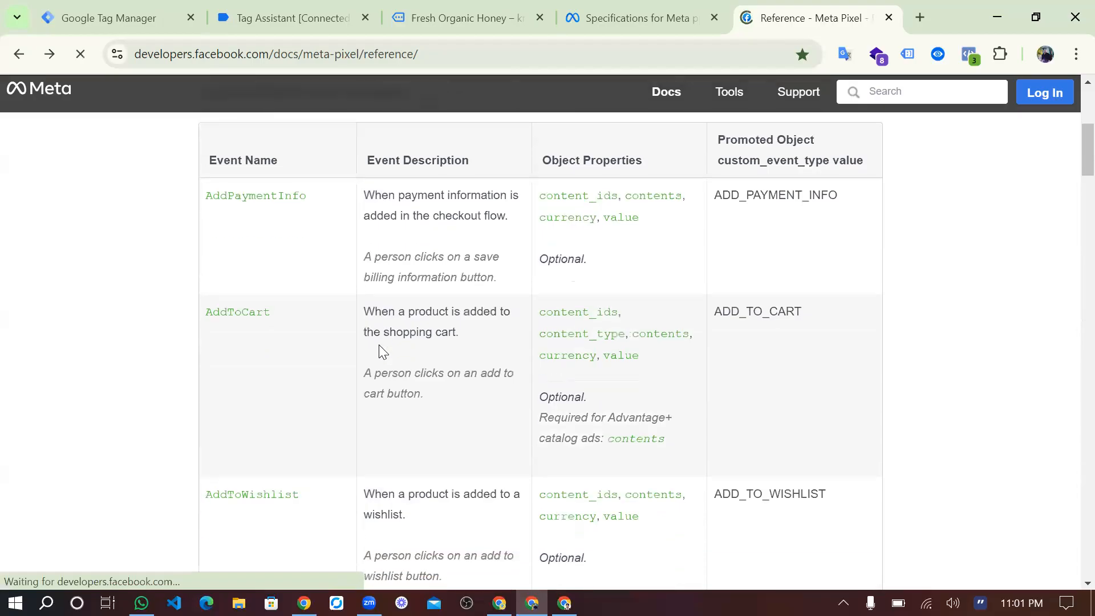
scroll(523, 325, "up", 4)
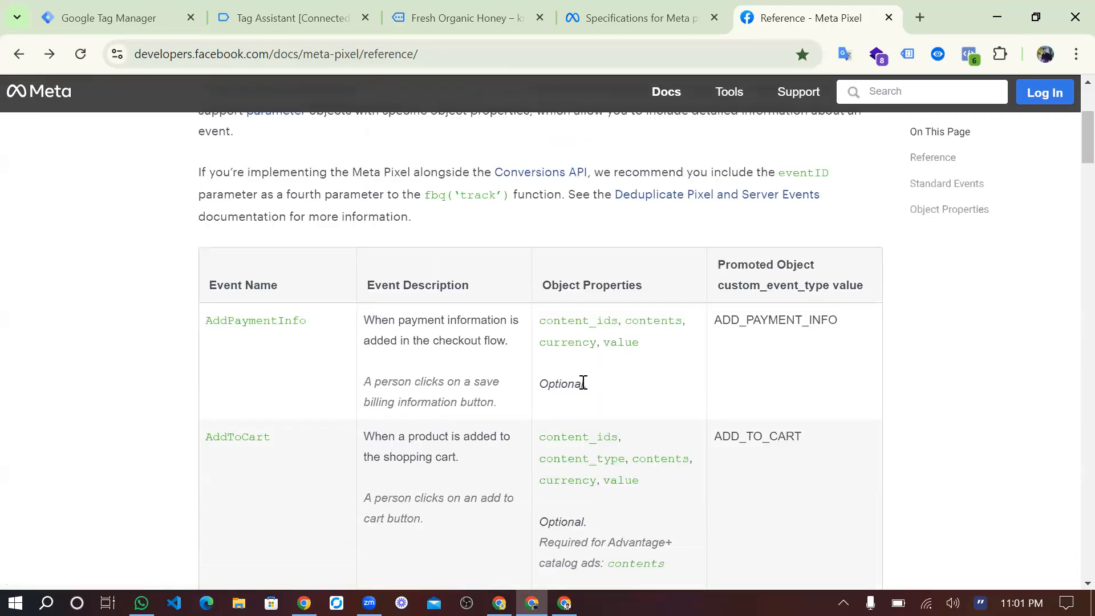
scroll(566, 398, "down", 4)
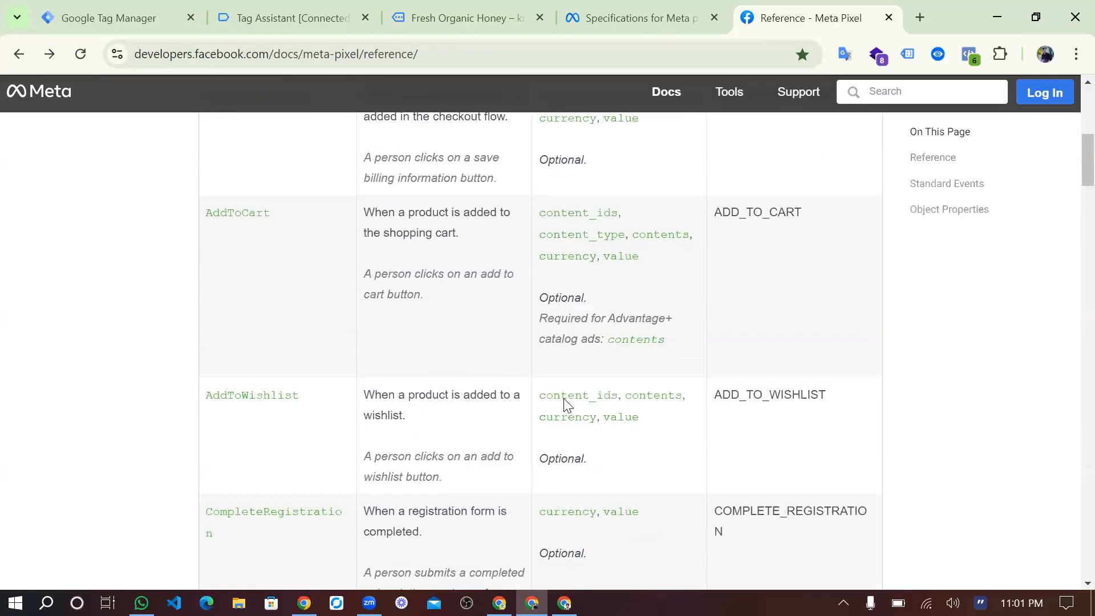
double_click(270, 215)
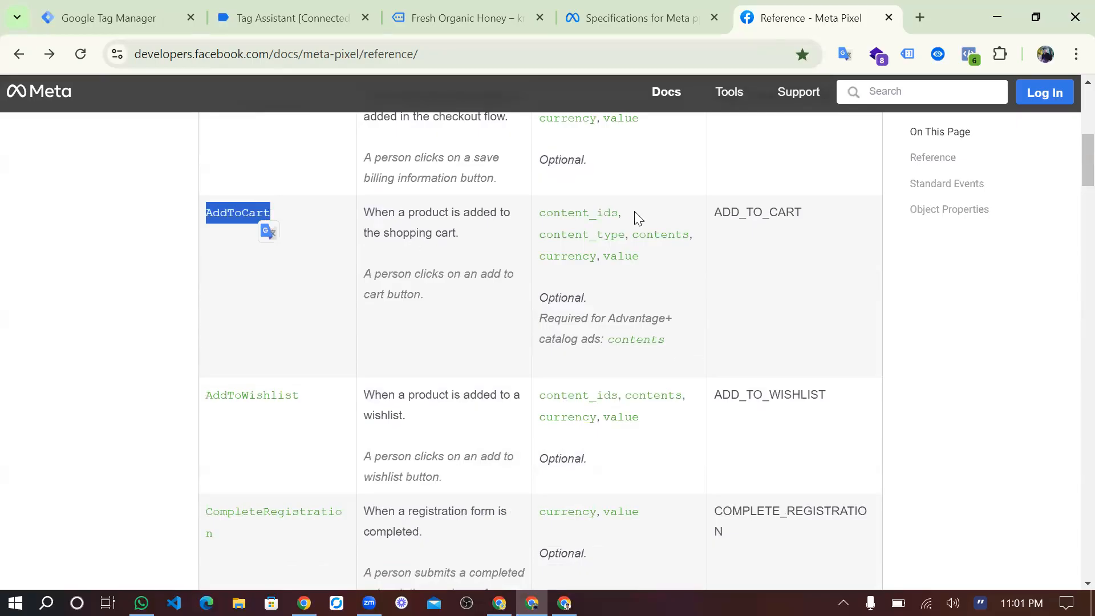
left_click_drag(628, 213, 542, 213)
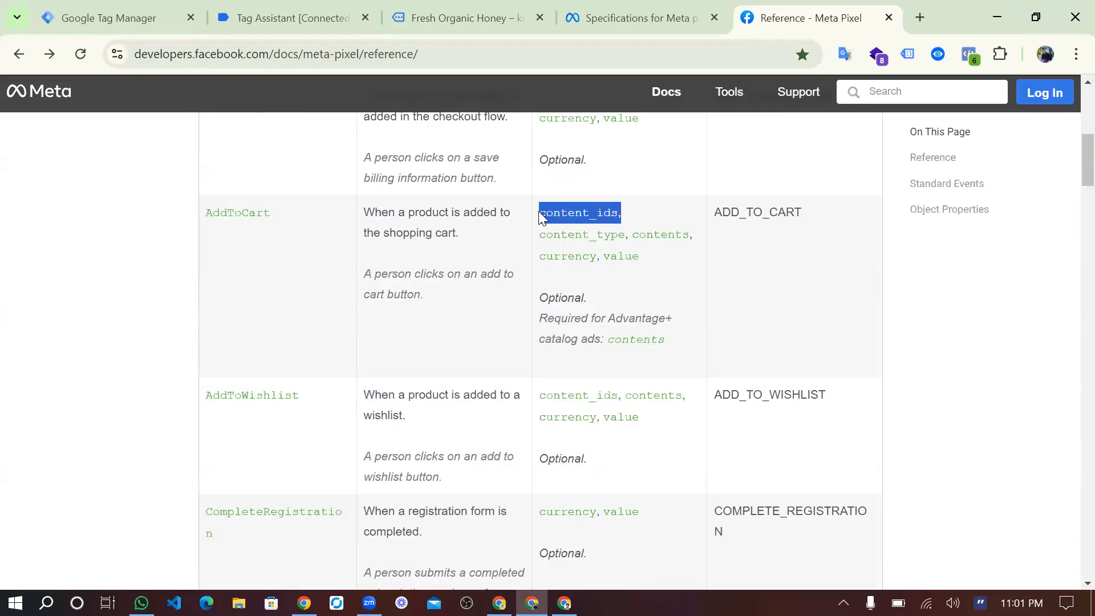
left_click_drag(624, 240, 541, 236)
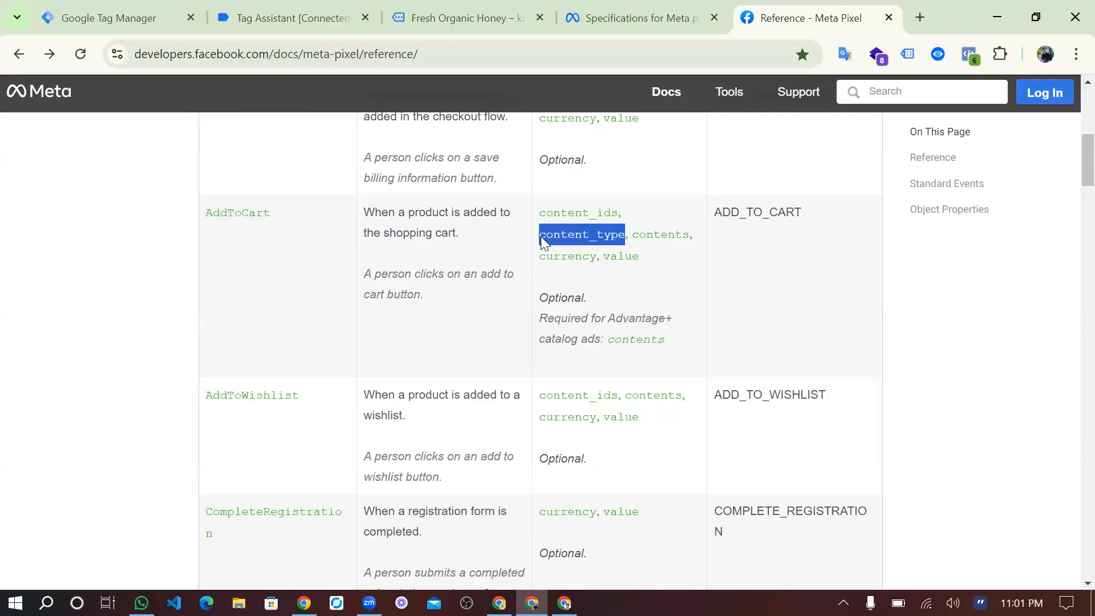
double_click(678, 239)
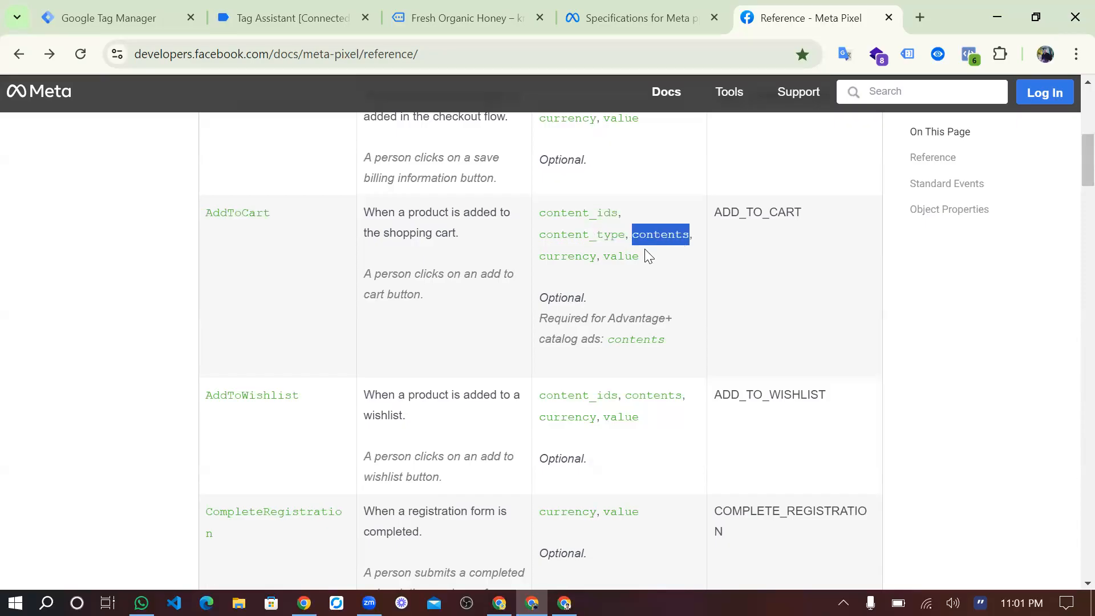
double_click(579, 256)
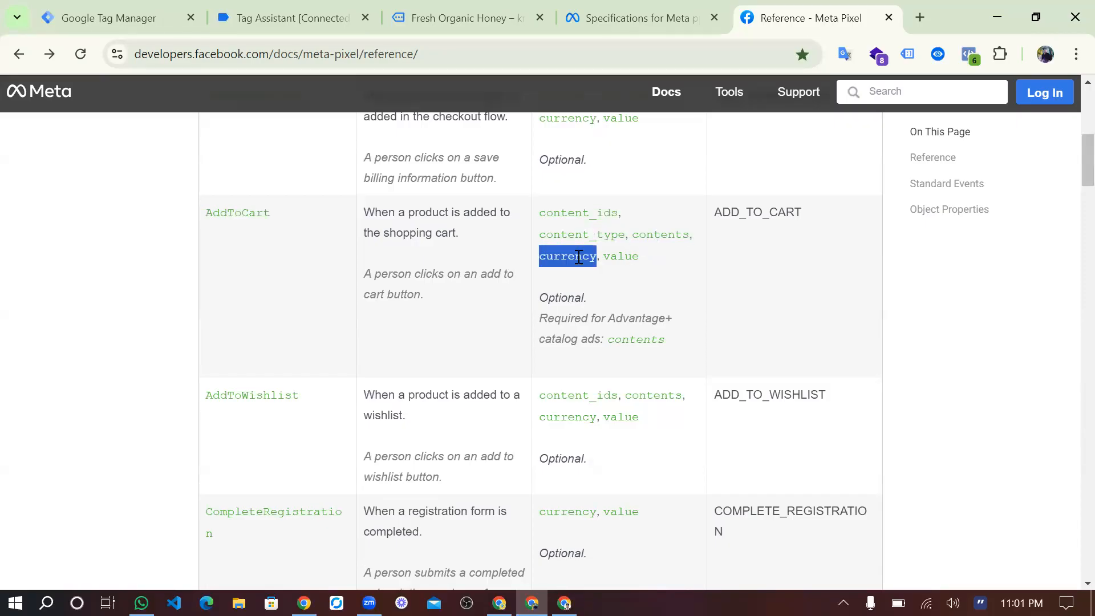
double_click(617, 260)
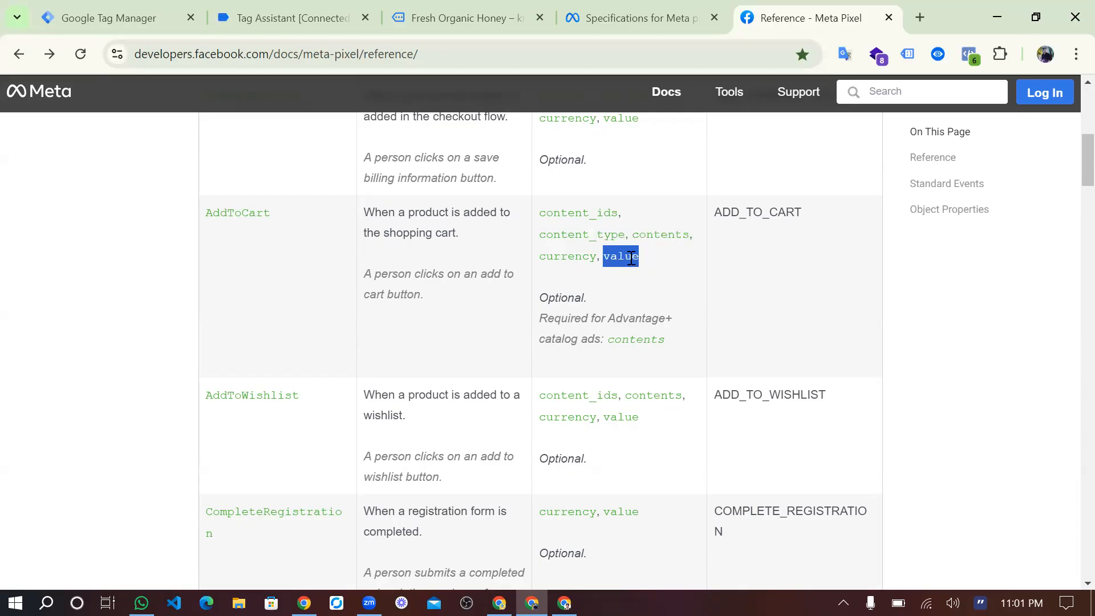
Check the AddPaymentInfo event's Optional note and highlight its object properties.
scroll(629, 257, "up", 7)
scroll(591, 339, "down", 3)
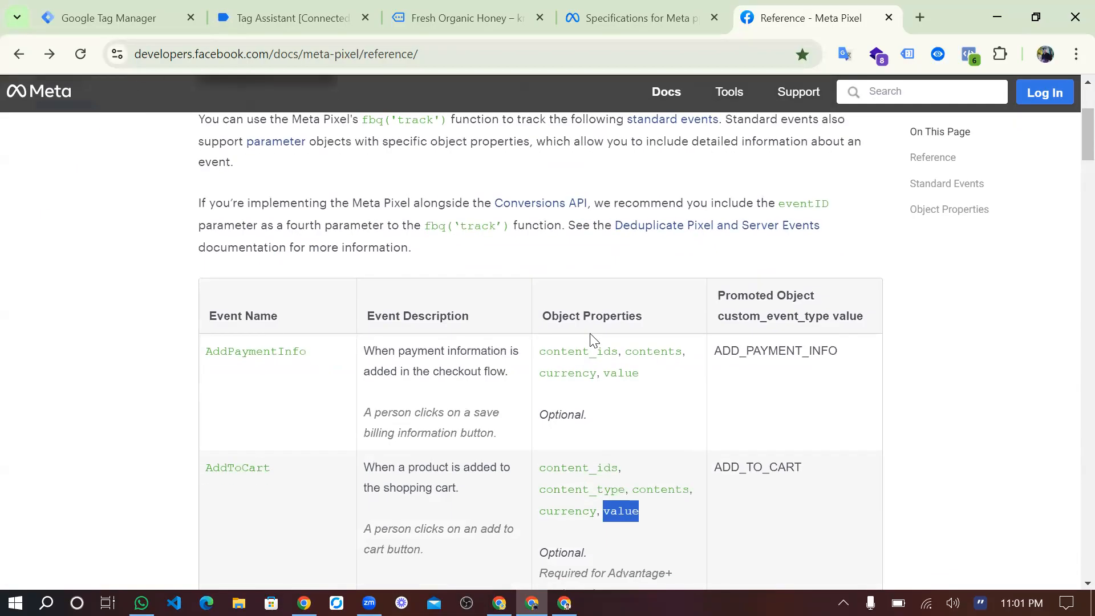
scroll(619, 425, "down", 1)
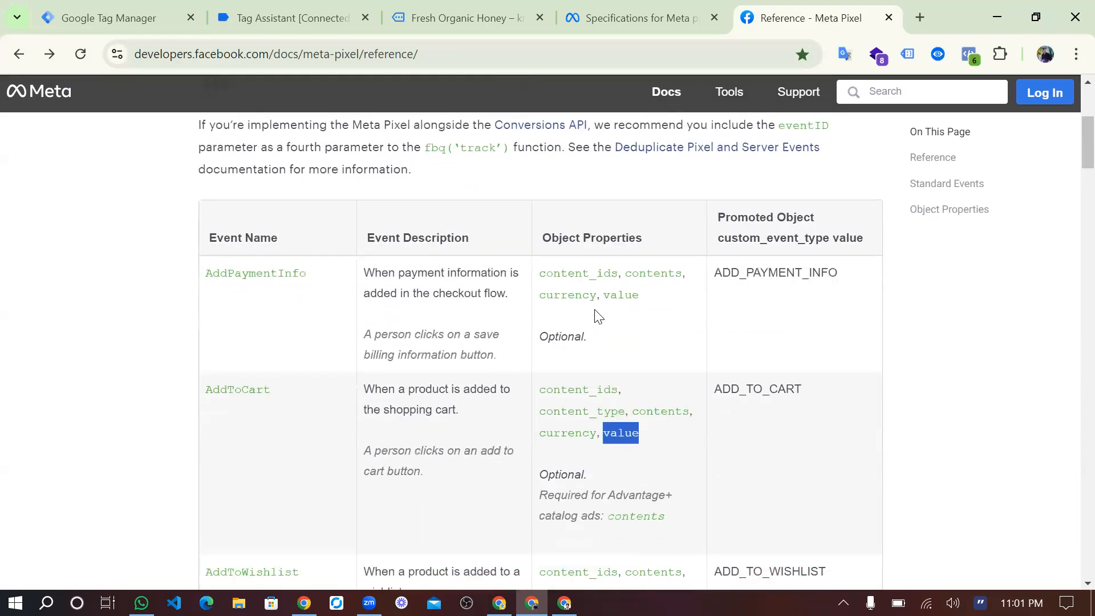
left_click_drag(539, 340, 580, 346)
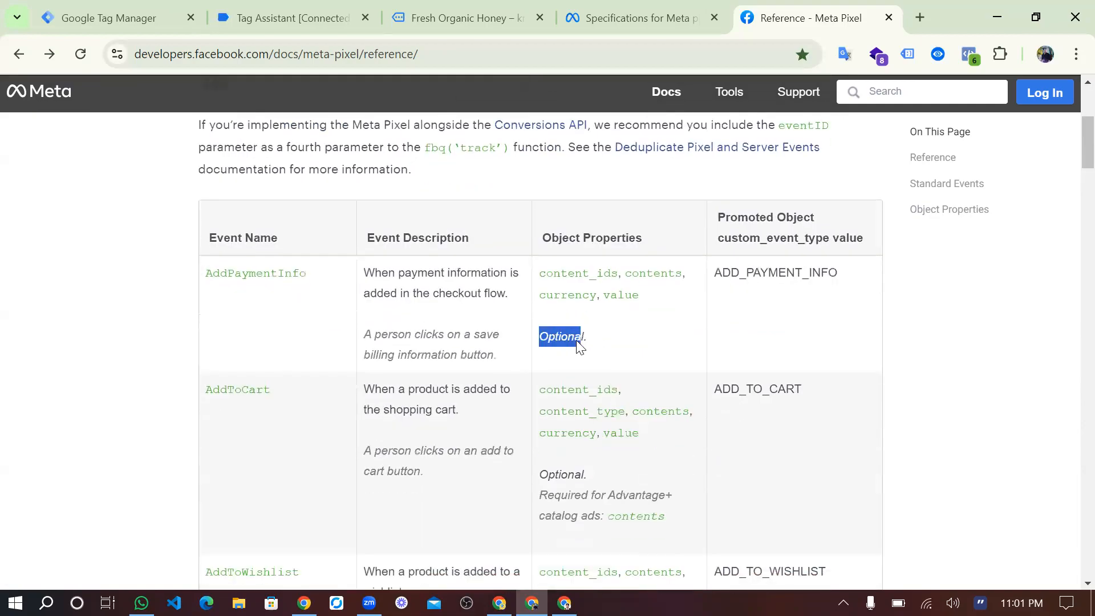
left_click_drag(653, 293, 591, 282)
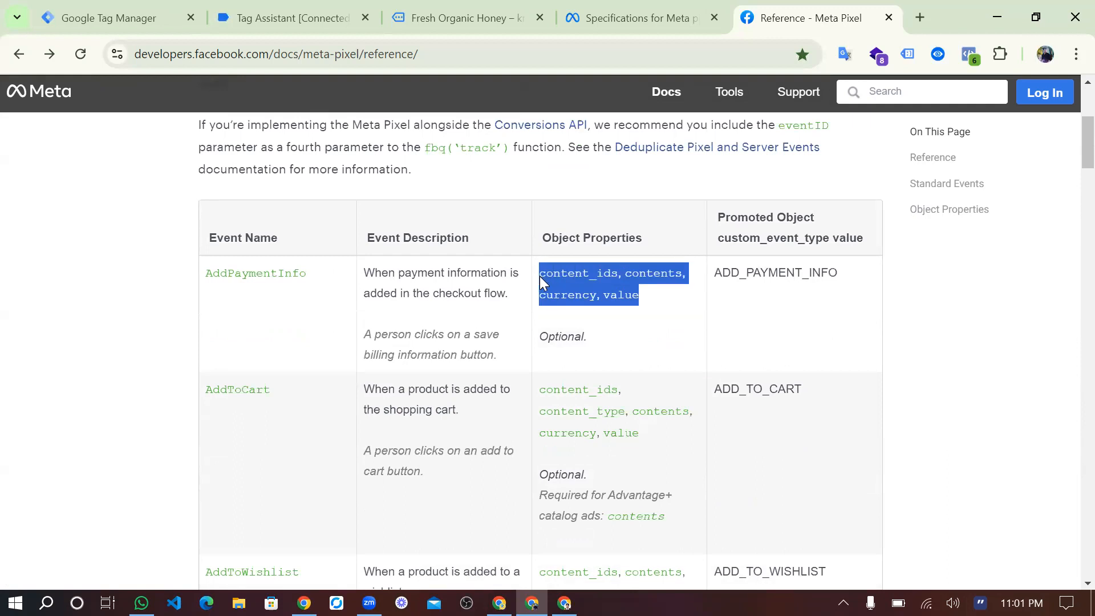
left_click(666, 316)
Highlight the AddToWishlist object properties and the AddToCart requirement for Advantage+ catalog ads.
scroll(666, 316, "down", 5)
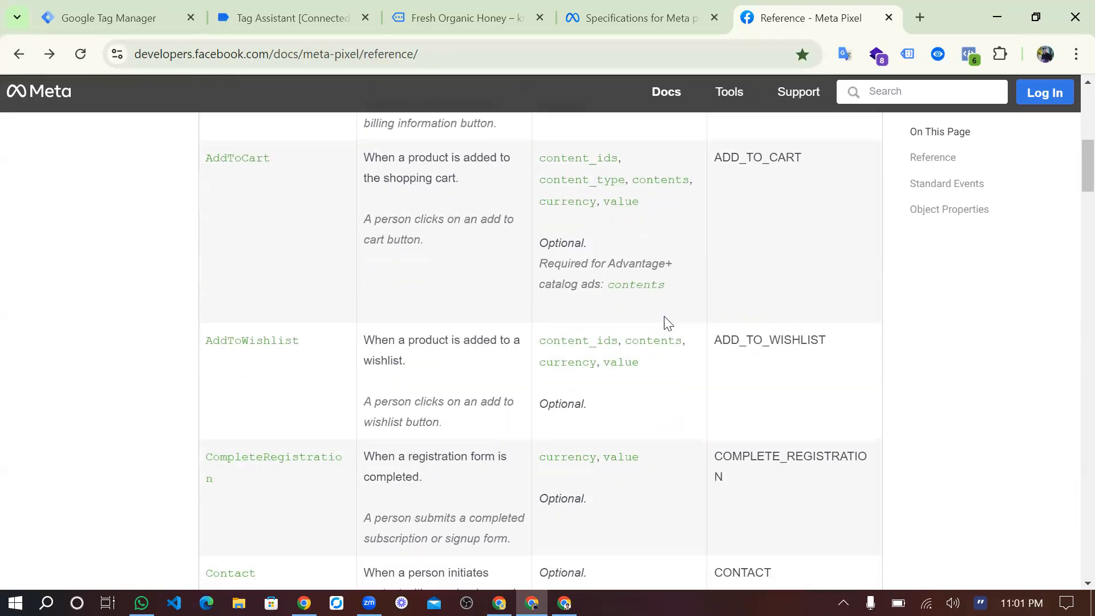
left_click_drag(640, 295, 588, 272)
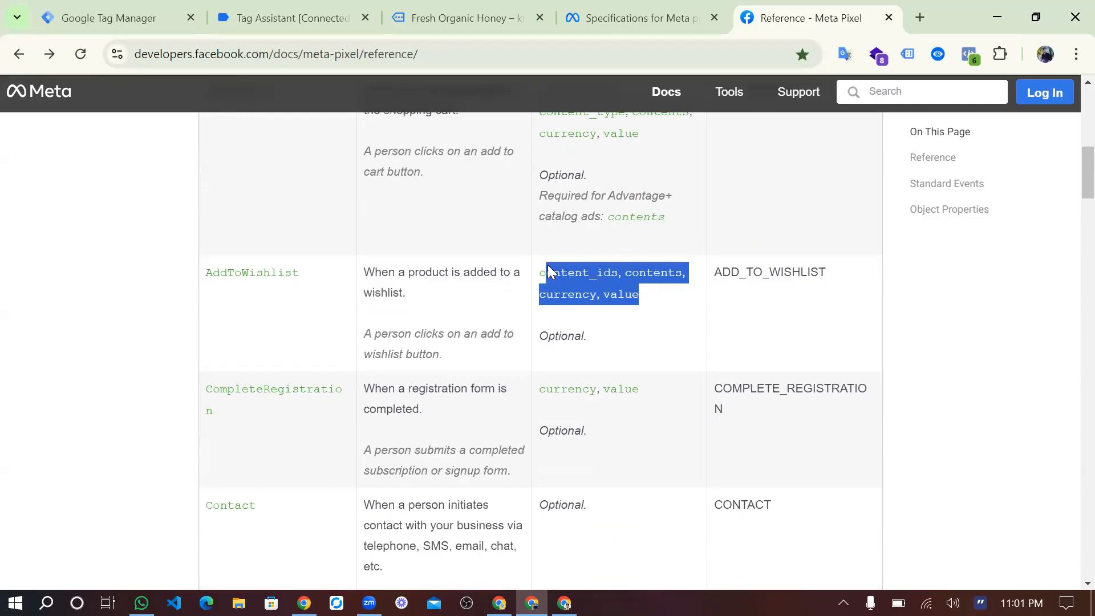
left_click(584, 163)
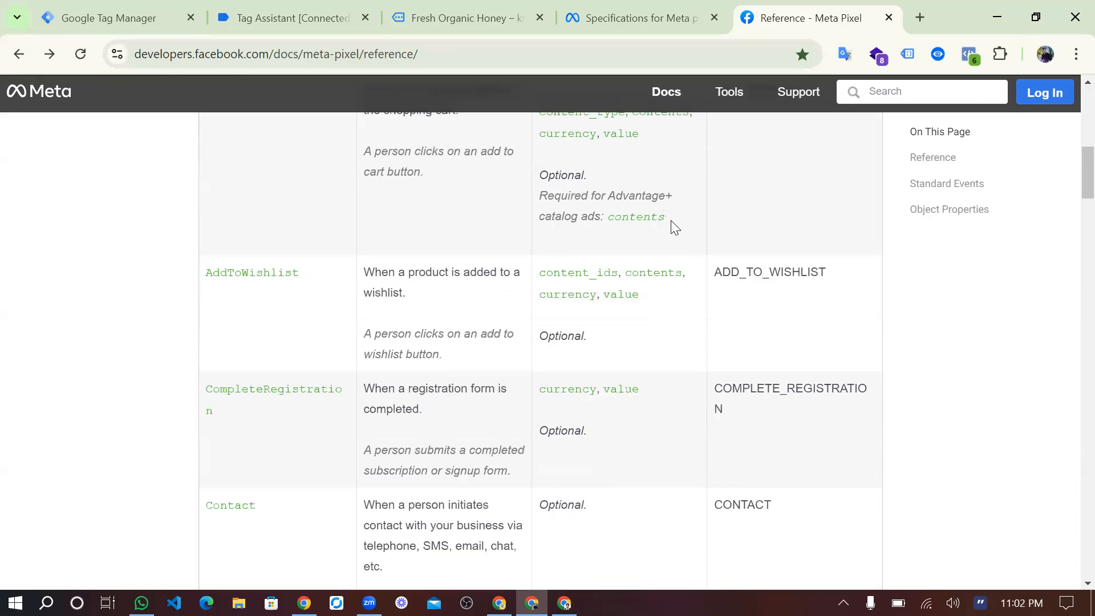
left_click_drag(671, 221, 579, 216)
triple_click(541, 212)
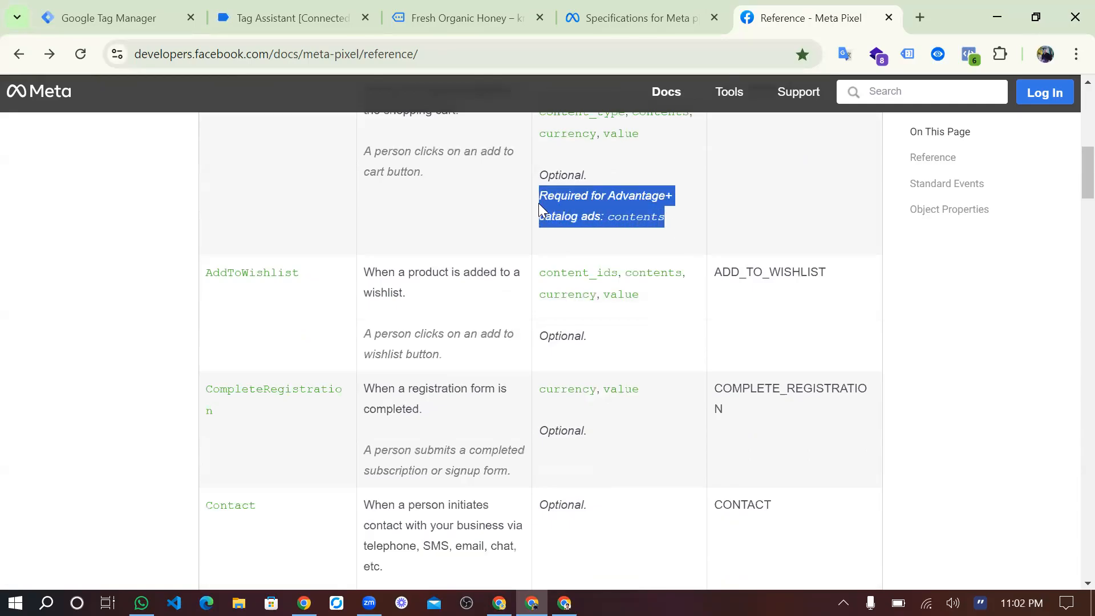
left_click(650, 189)
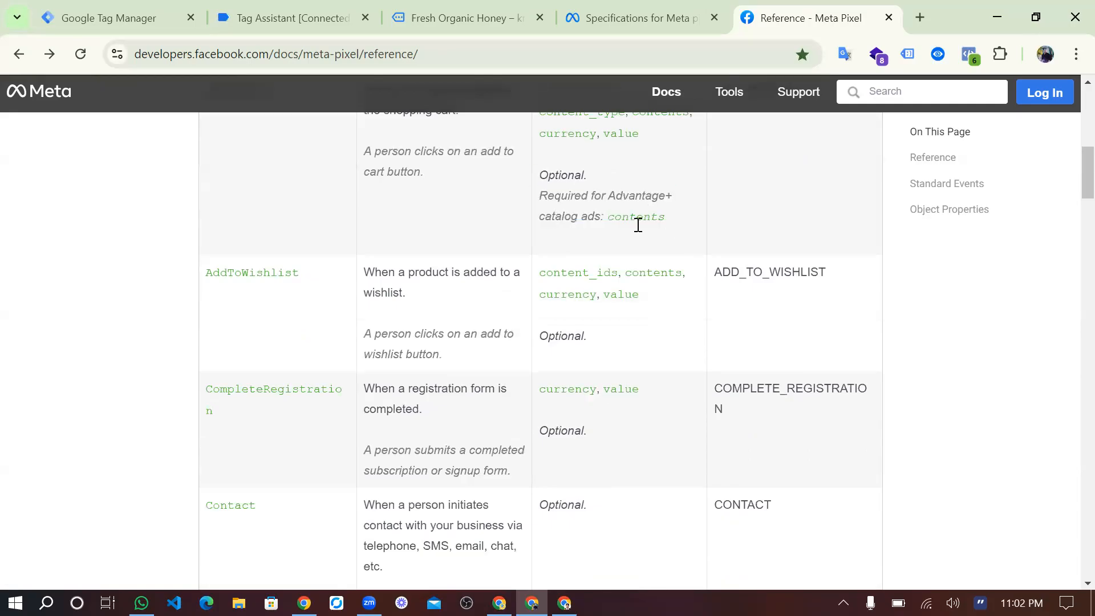
Look through the following standard events and highlight the object properties of InitiateCheckout.
scroll(622, 268, "down", 2)
scroll(594, 358, "down", 10)
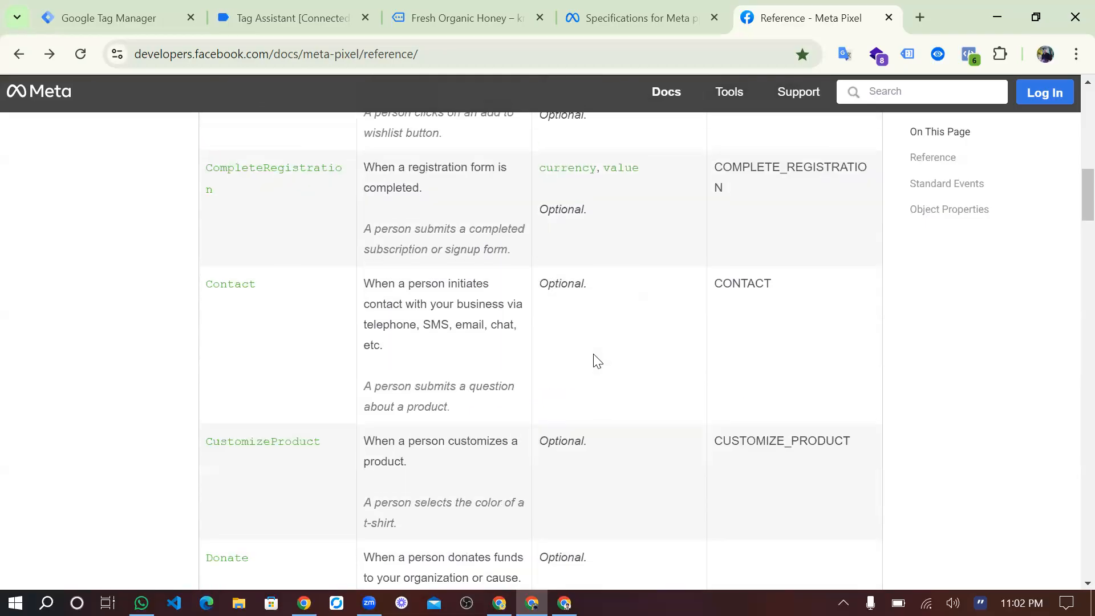
scroll(594, 358, "down", 2)
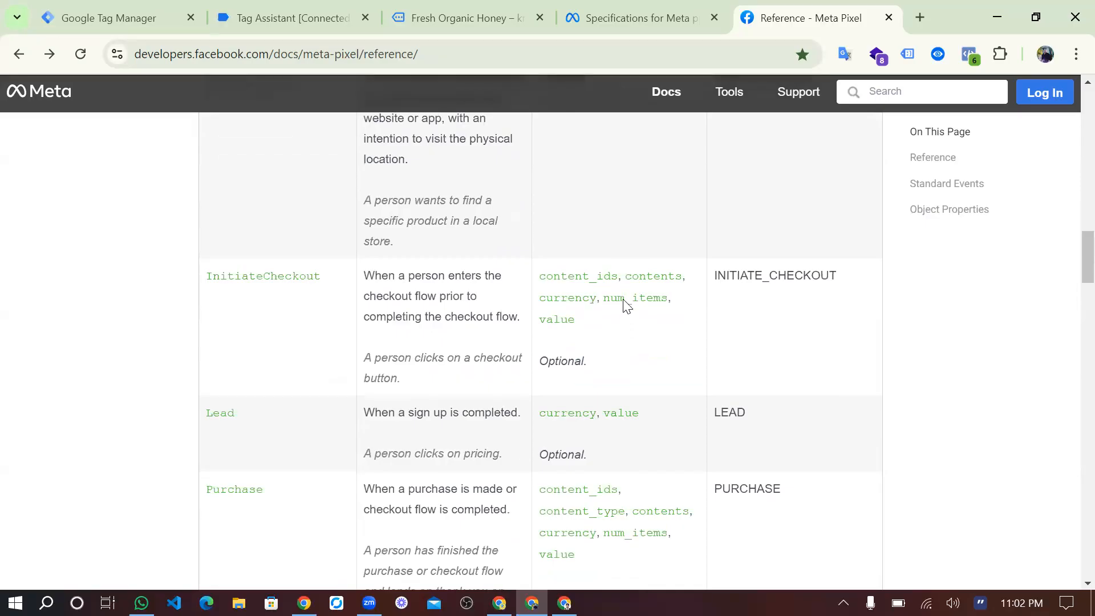
left_click_drag(584, 326, 534, 270)
left_click(627, 359)
Switch to Tag Manager, open the workspace's variables, and return to the Meta Pixel reference.
left_click(91, 4)
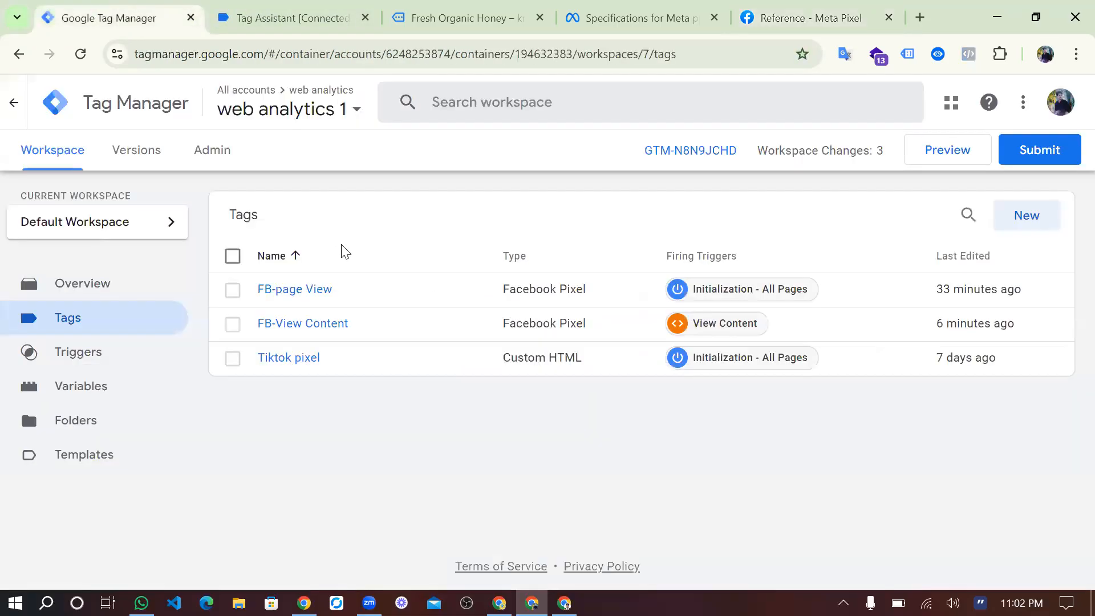
left_click(94, 388)
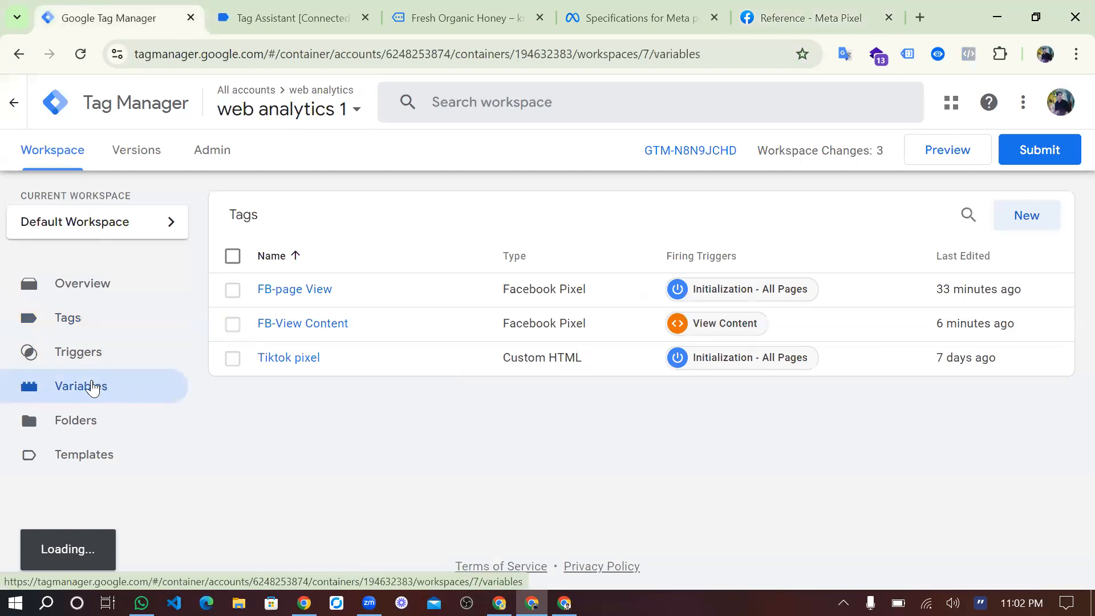
left_click(798, 20)
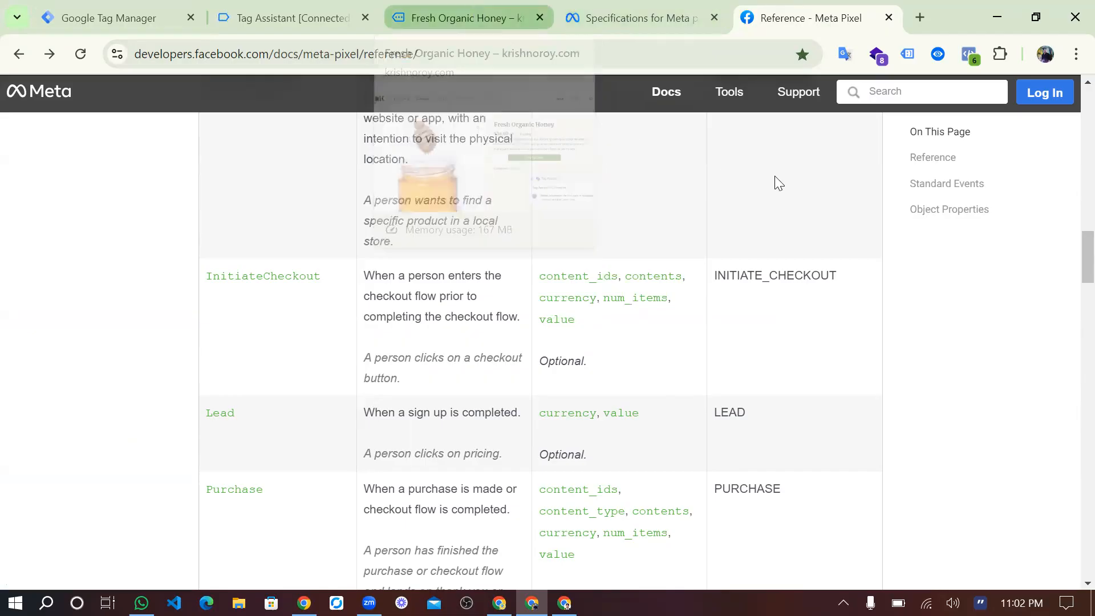
Check the Fresh Organic Honey product page with Meta Pixel Helper, and reload the page.
left_click(473, 9)
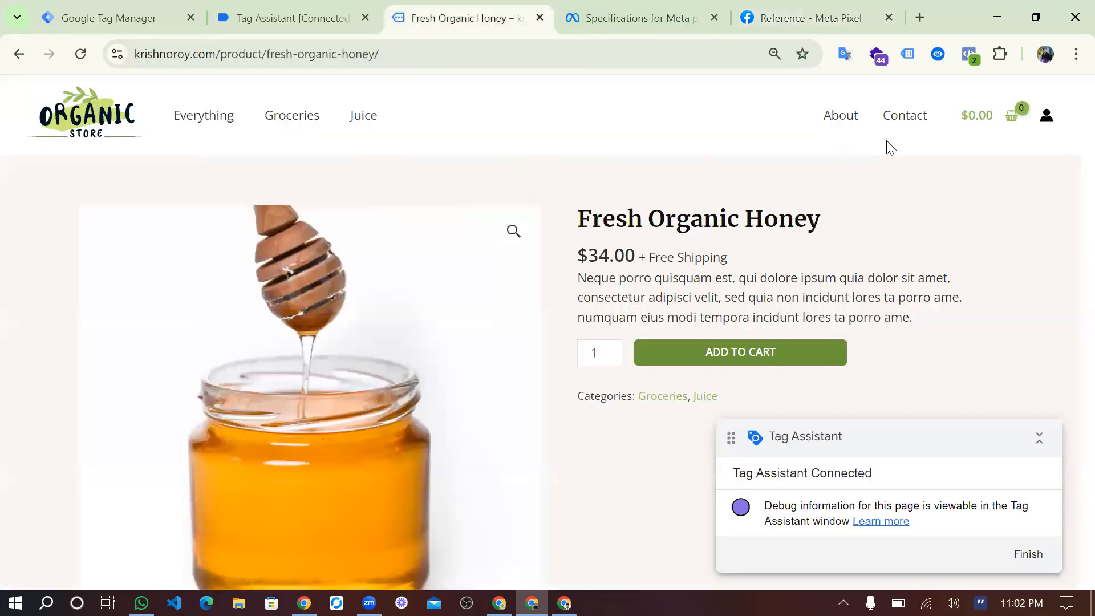
left_click(967, 56)
left_click(974, 55)
left_click(975, 56)
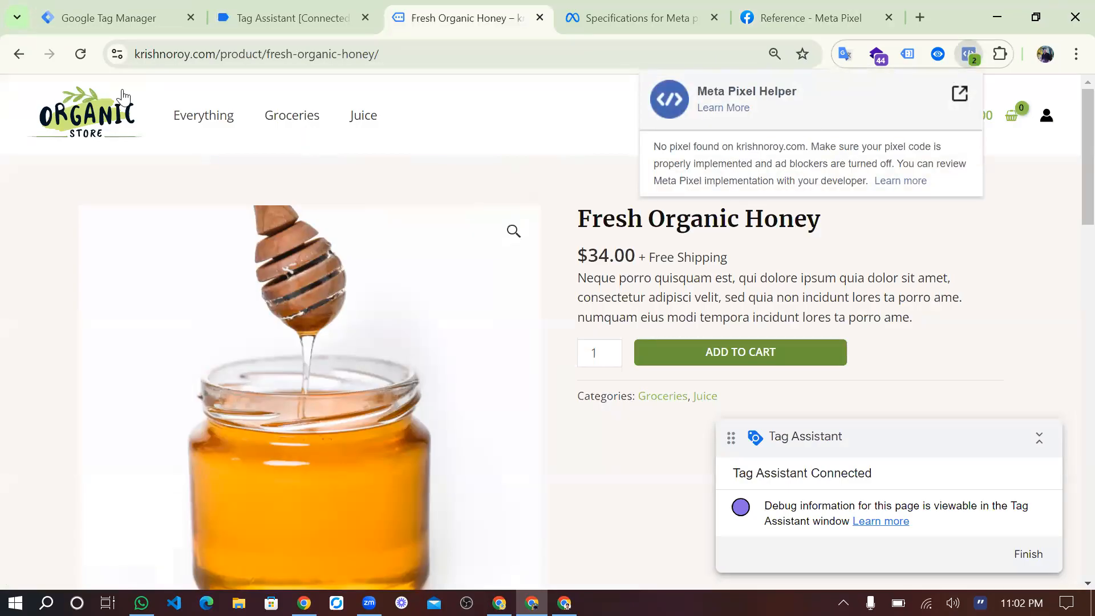
left_click(80, 54)
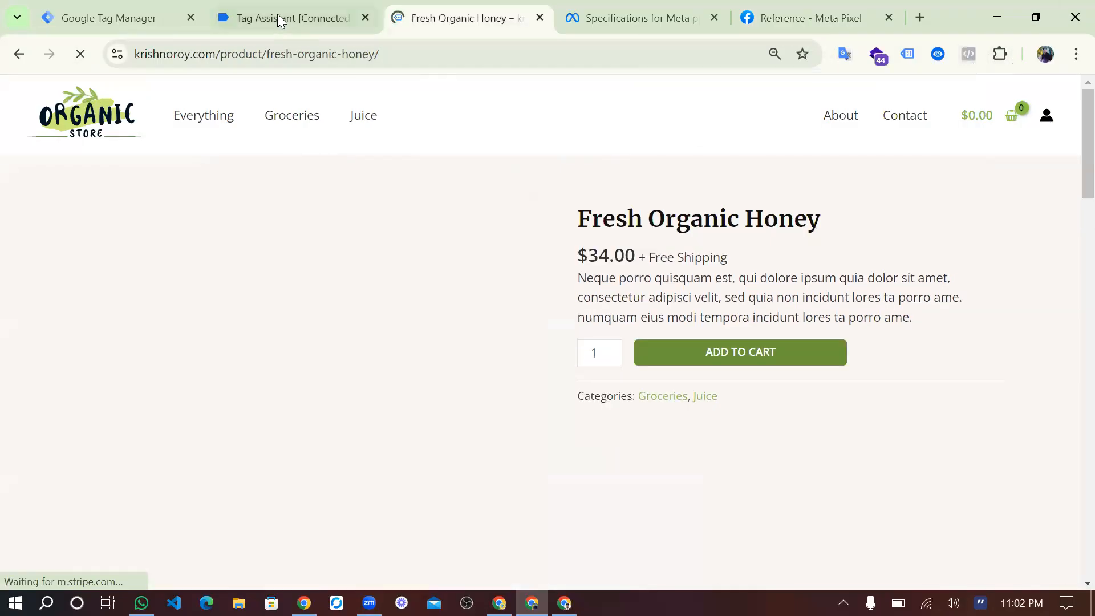
Switch to Tag Assistant and inspect the variables of the Fresh Organic Honey page's view_item event.
left_click(277, 13)
scroll(445, 352, "down", 1)
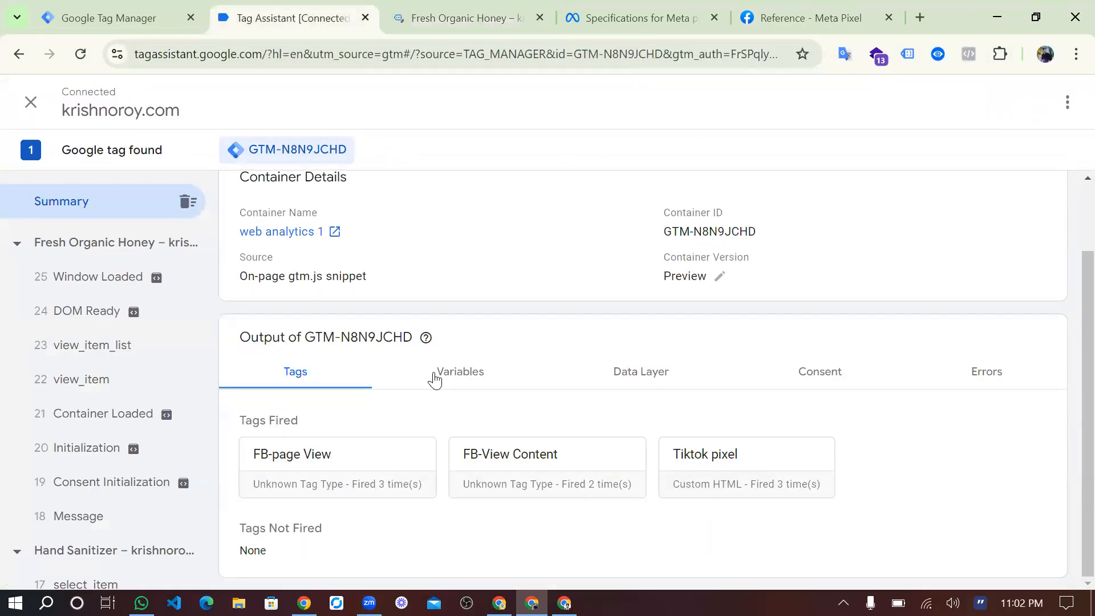
left_click(482, 385)
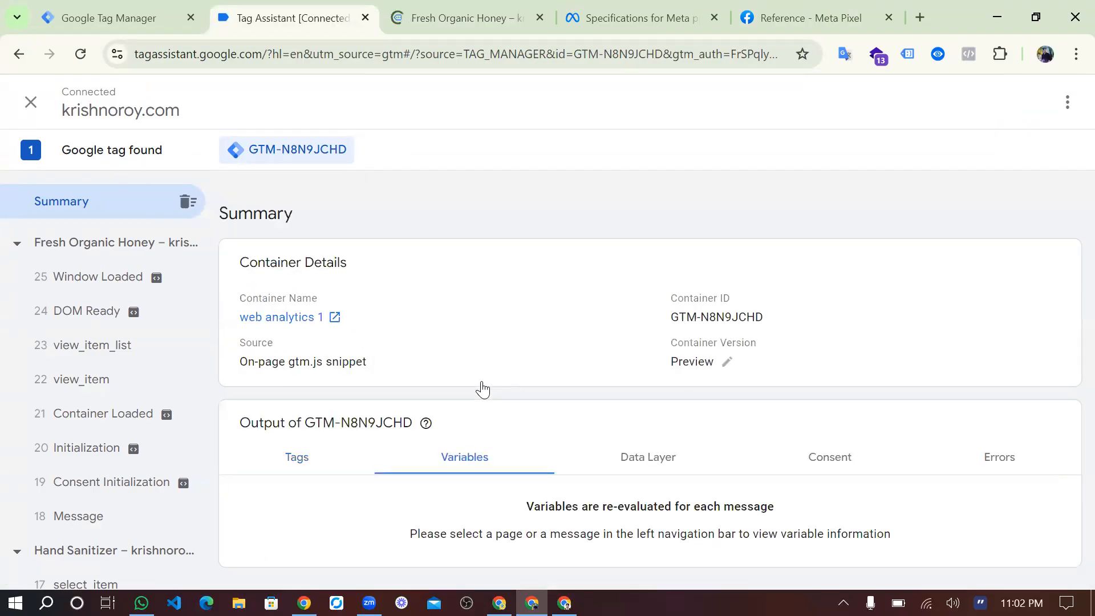
left_click(159, 382)
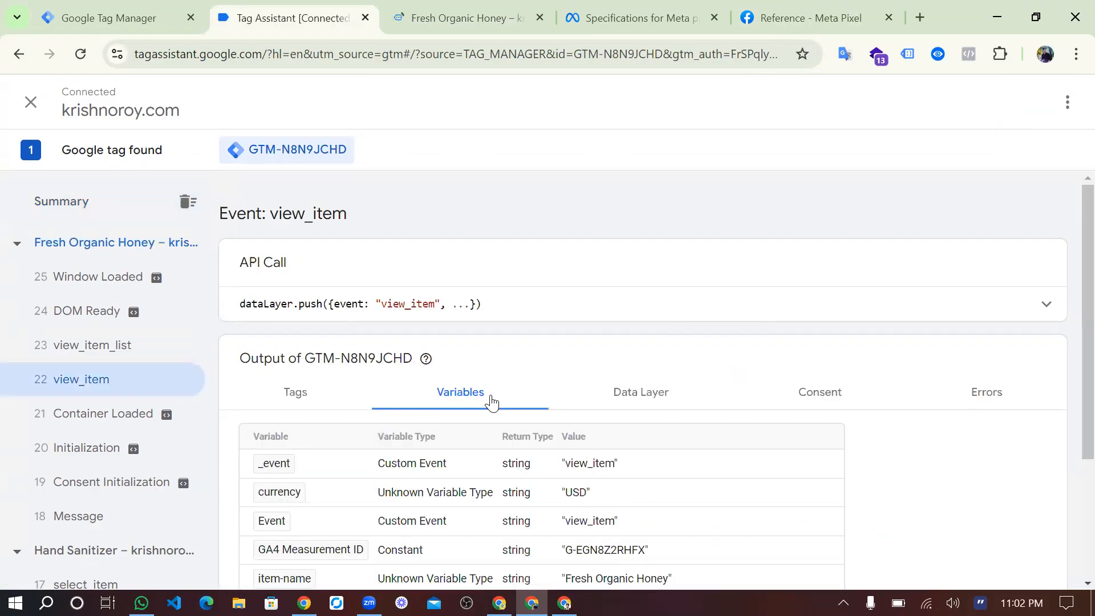
scroll(489, 399, "down", 3)
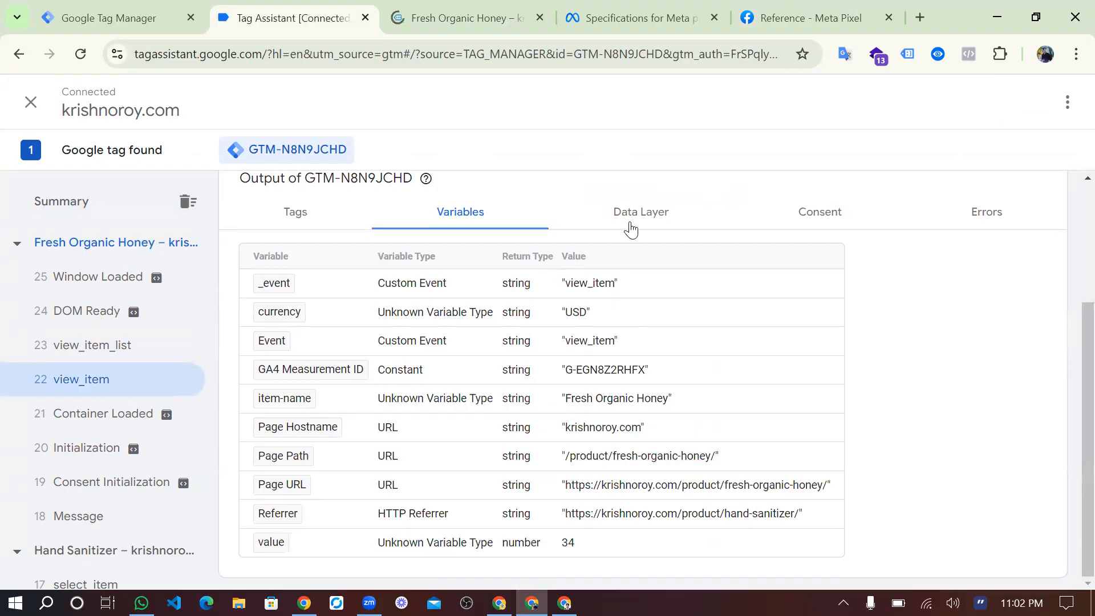
Copy the ecommerce key from the view_item event's data layer.
left_click(631, 226)
scroll(494, 423, "down", 10)
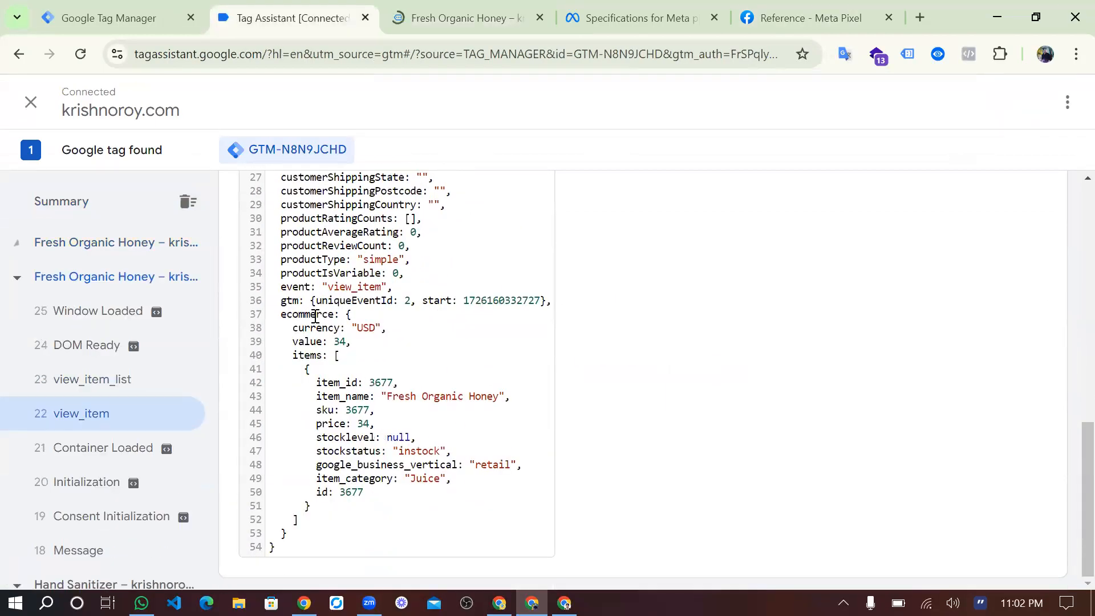
double_click(315, 315)
key("ctrl+c")
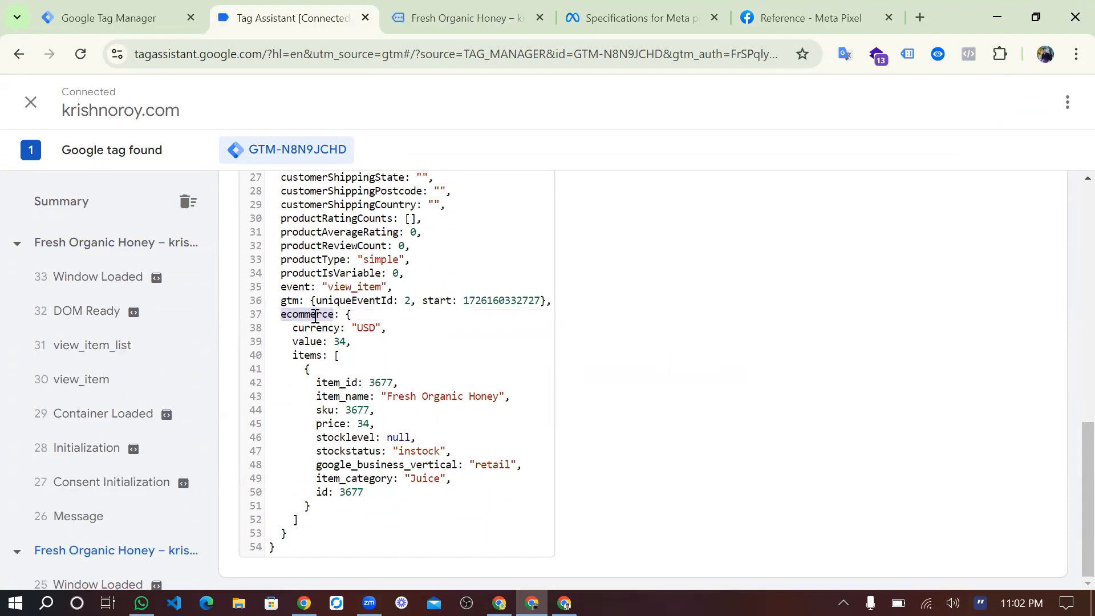
Create a new Data Layer Variable in Tag Manager and begin its data layer variable name with "ecommerce.".
left_click(144, 27)
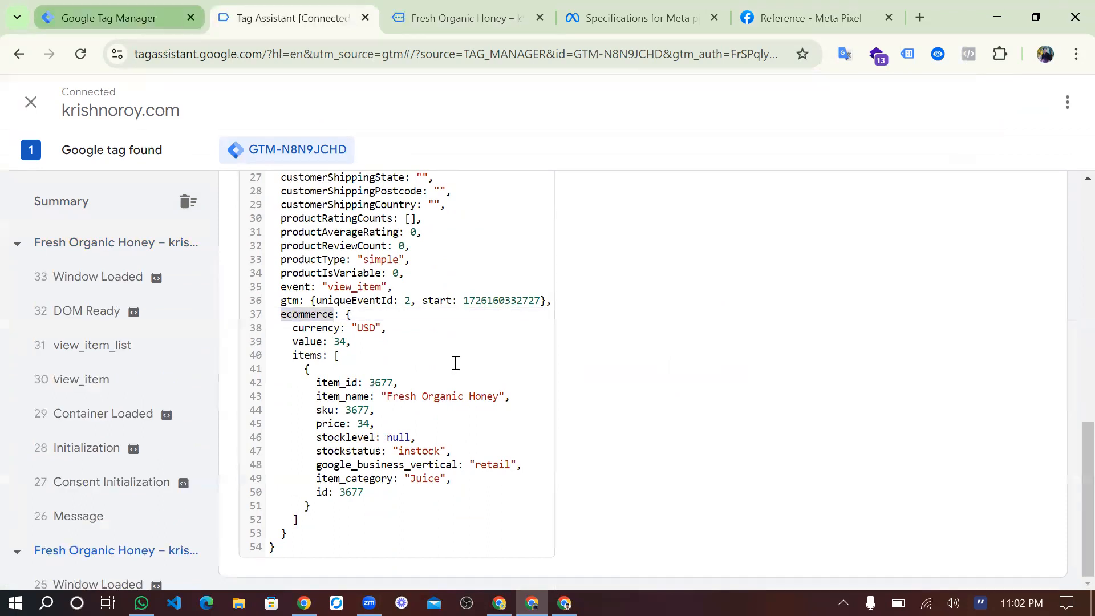
scroll(1005, 353, "down", 3)
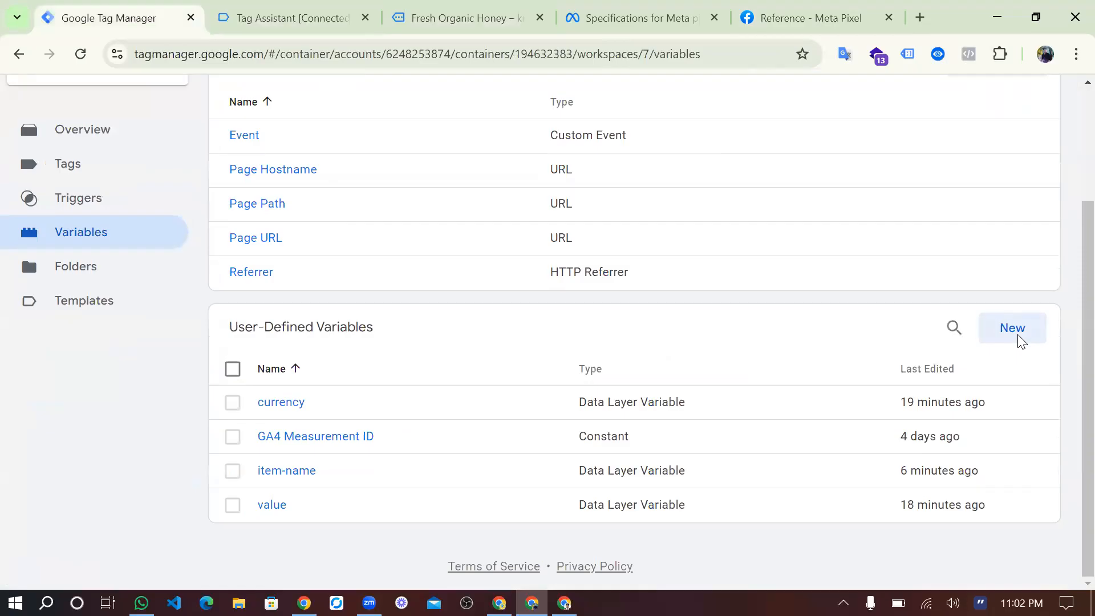
left_click(1012, 328)
left_click(663, 254)
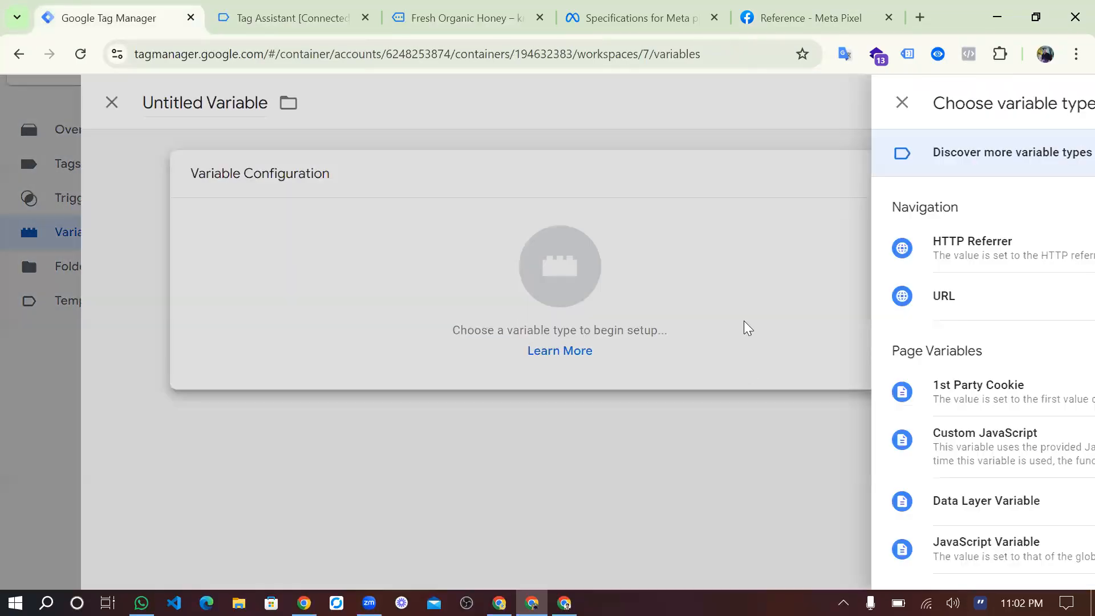
scroll(718, 394, "down", 2)
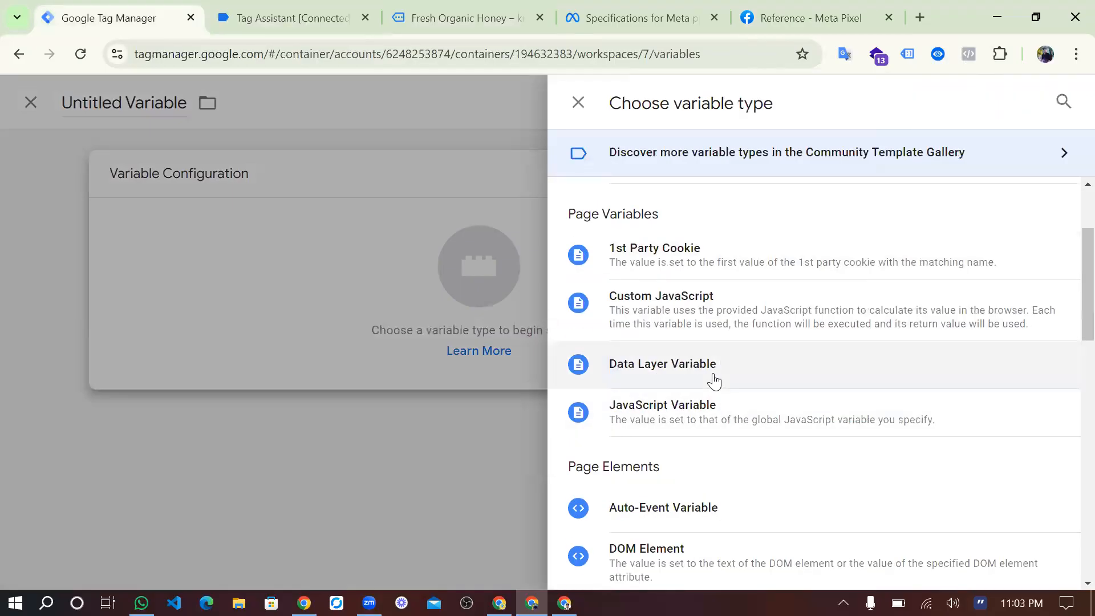
left_click(713, 373)
key("ctrl+v")
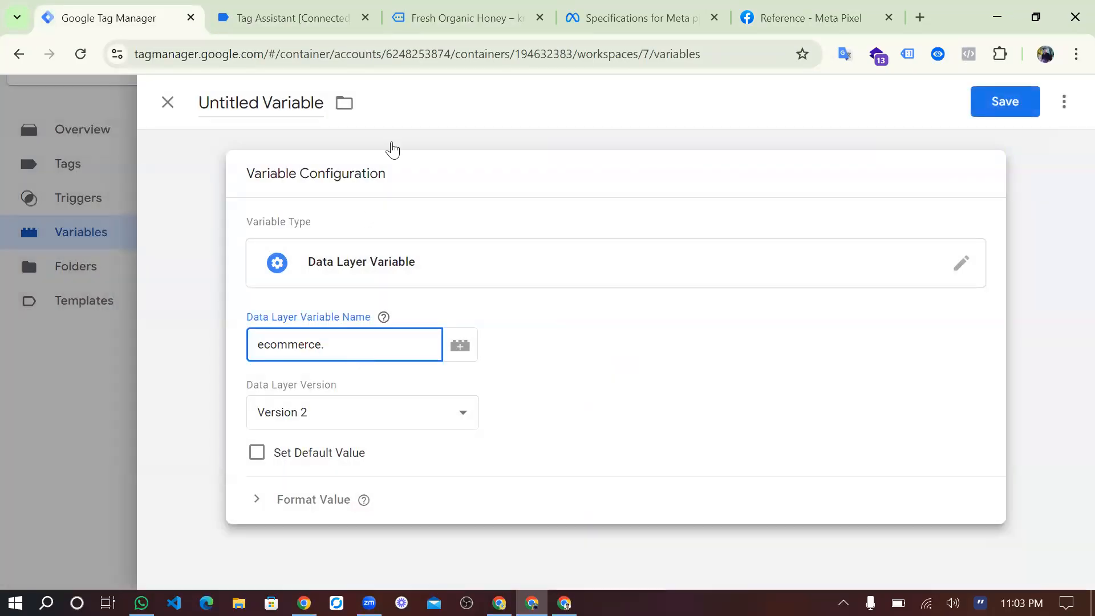
Copy the items key from Tag Assistant's data layer and extend the data layer variable name to "ecommerce.items.0.".
key("ctrl+Tab")
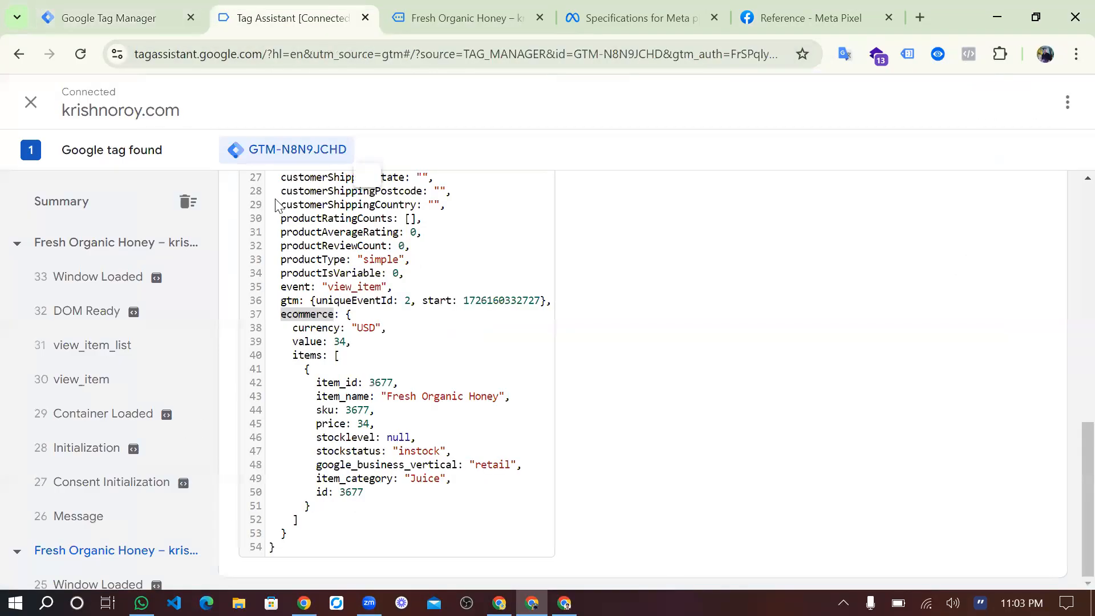
left_click(316, 343)
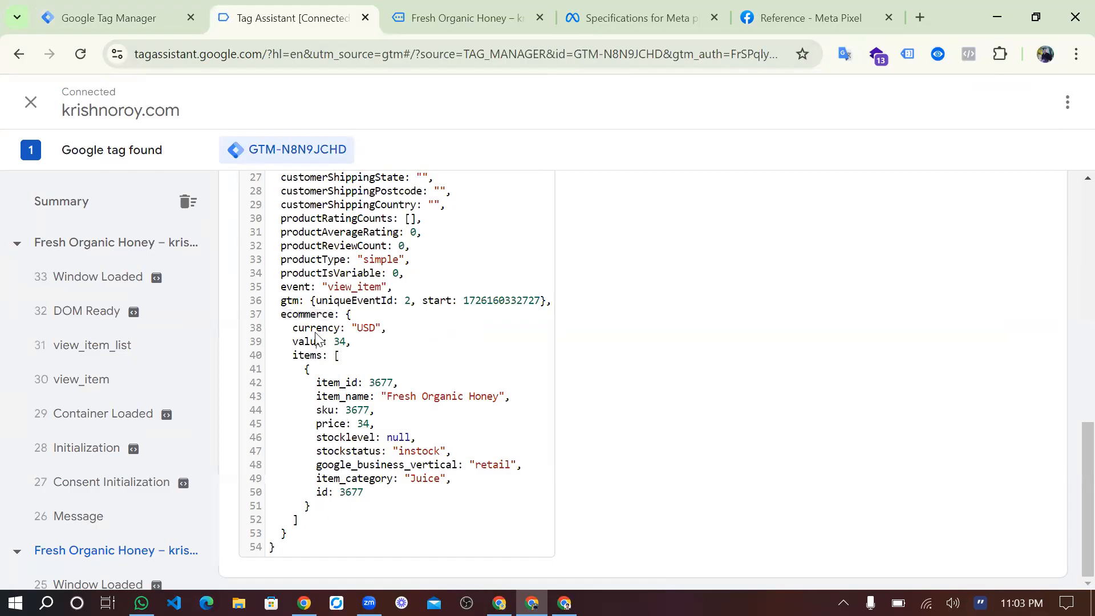
double_click(314, 356)
key("ctrl+c")
left_click(155, 5)
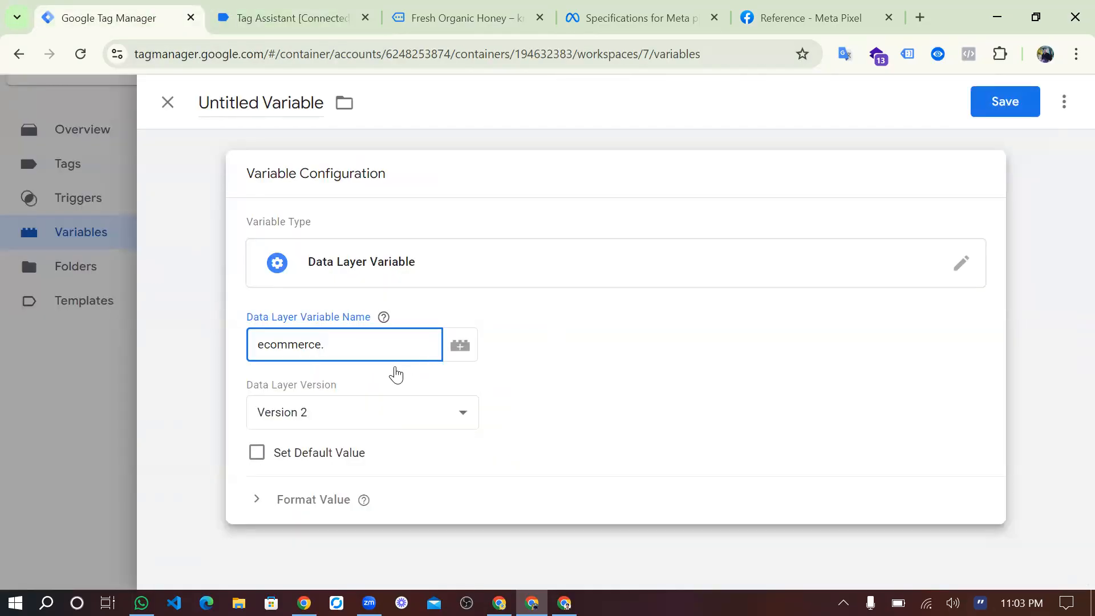
key("ctrl+v")
Copy the item_id key from Tag Assistant's data layer and complete the data layer variable name as "ecommerce.items.0.item_id".
left_click(317, 8)
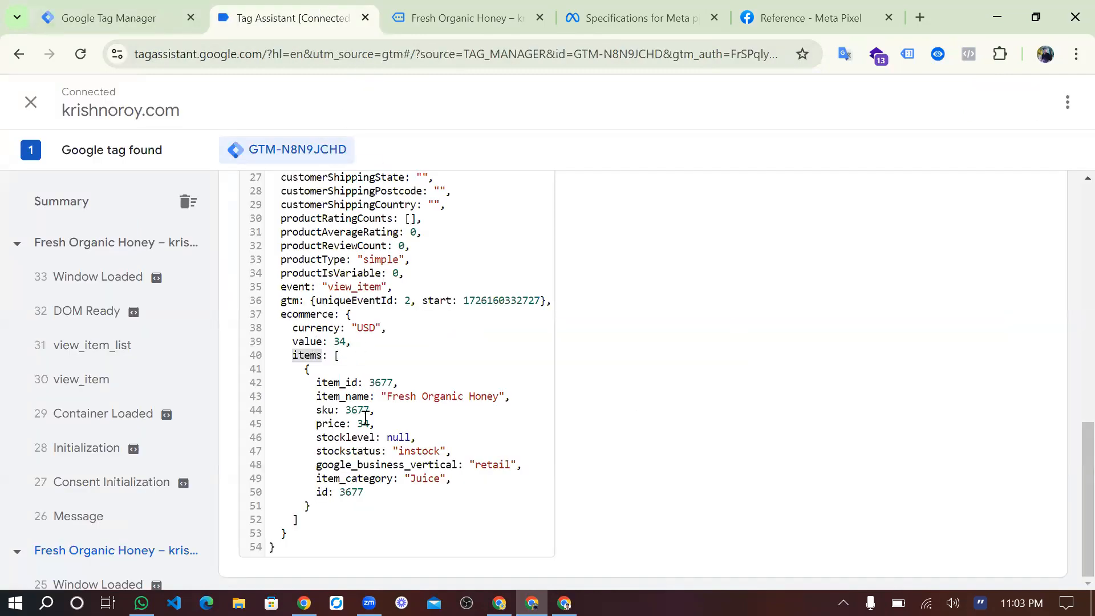
double_click(339, 384)
key("ctrl+c")
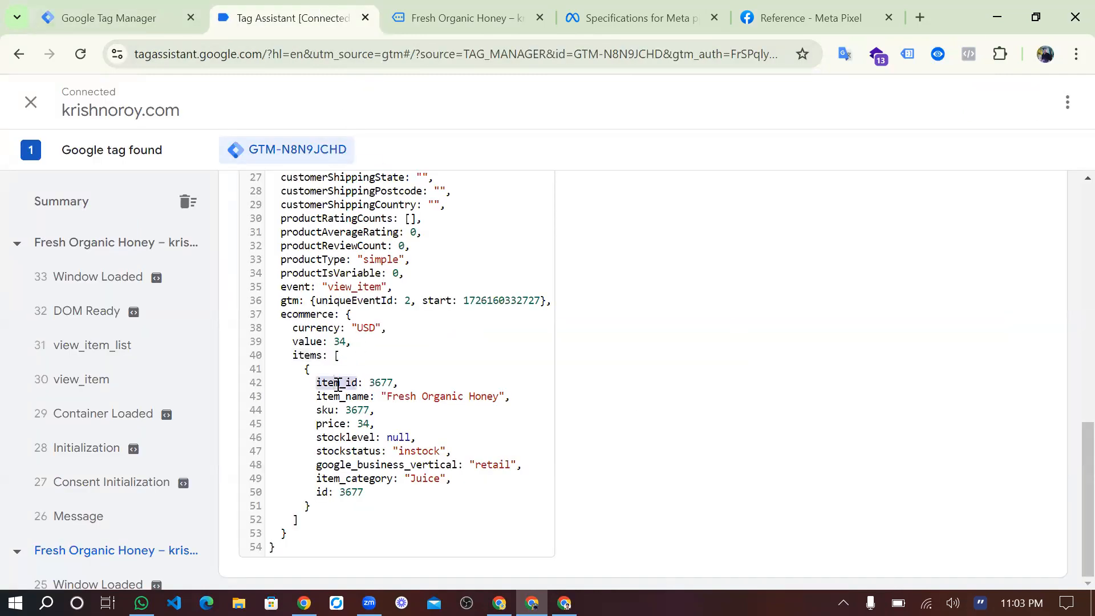
left_click(112, 16)
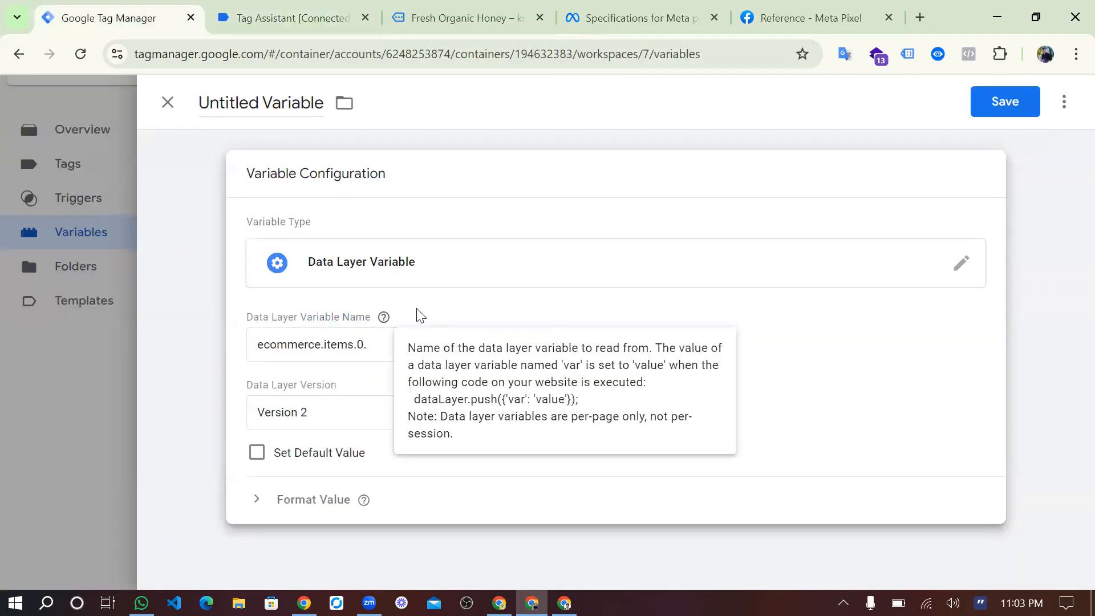
left_click(380, 332)
key("ctrl+v")
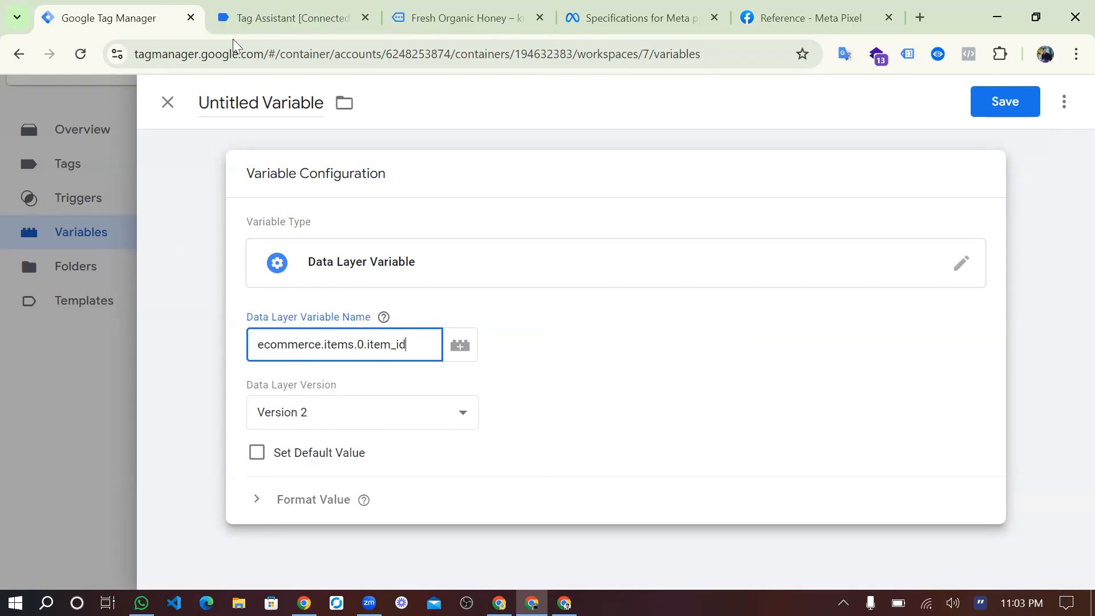
Name the variable "dlv-Item id" and save it.
left_click(276, 102)
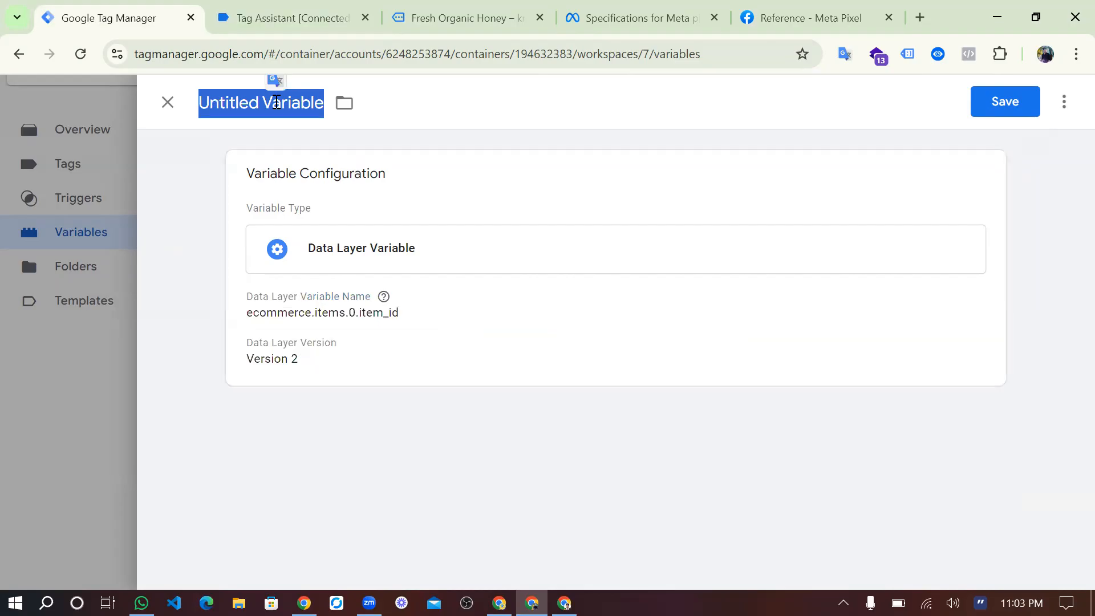
key("BackSpace")
type("Item")
key("BackSpace")
key("BackSpace")
key("BackSpace")
key("BackSpace")
type("dlv-")
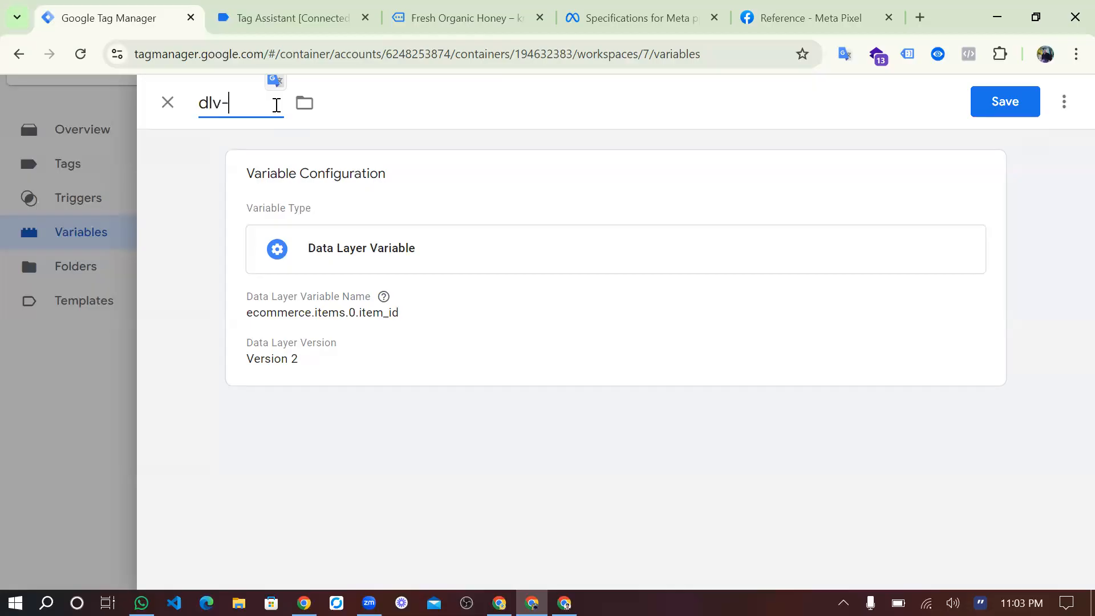
type("Item id")
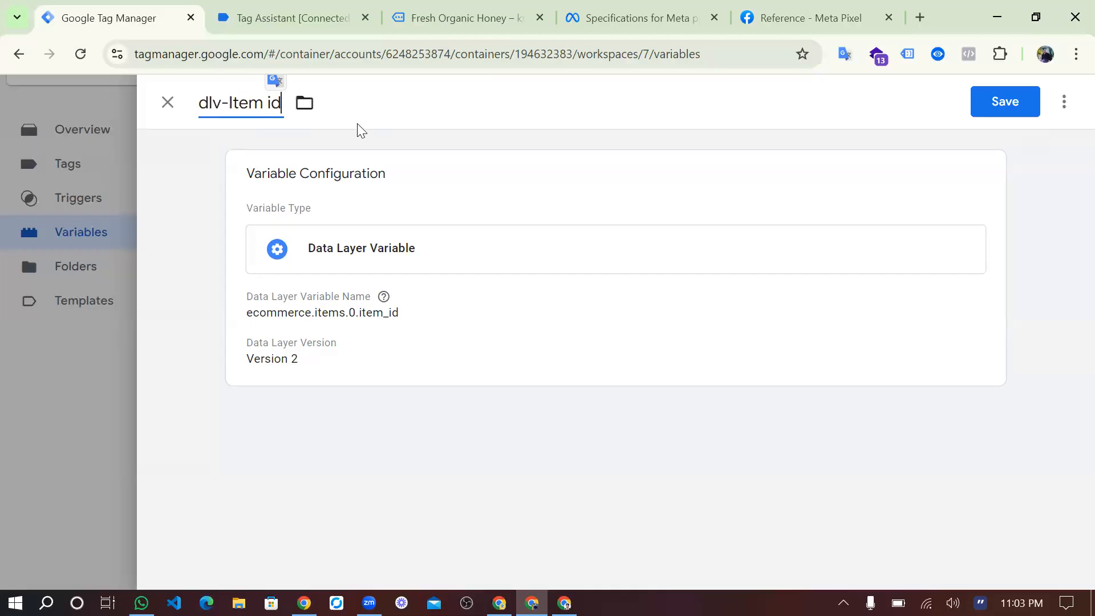
left_click(1005, 108)
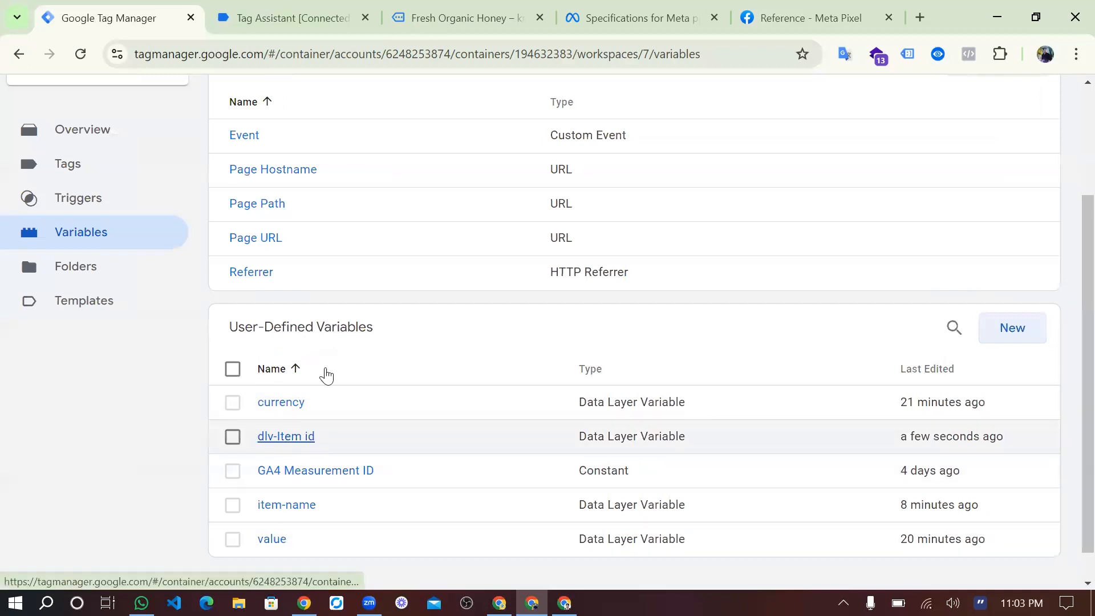
Review the object properties of InitiateCheckout, Lead and Purchase in the Meta Pixel reference.
left_click(630, 17)
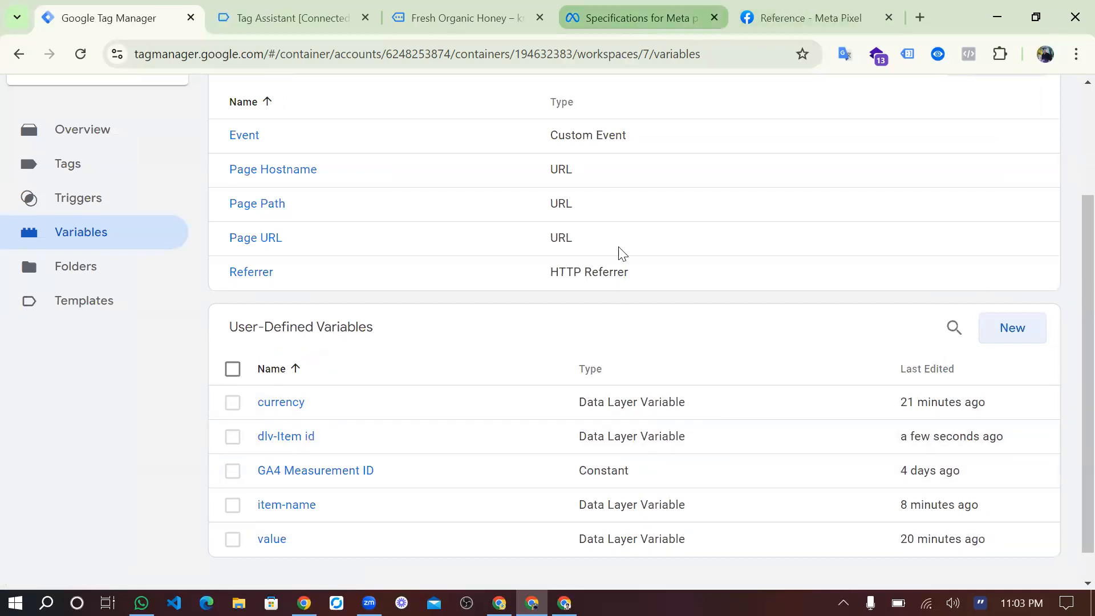
left_click(749, 18)
scroll(637, 401, "down", 1)
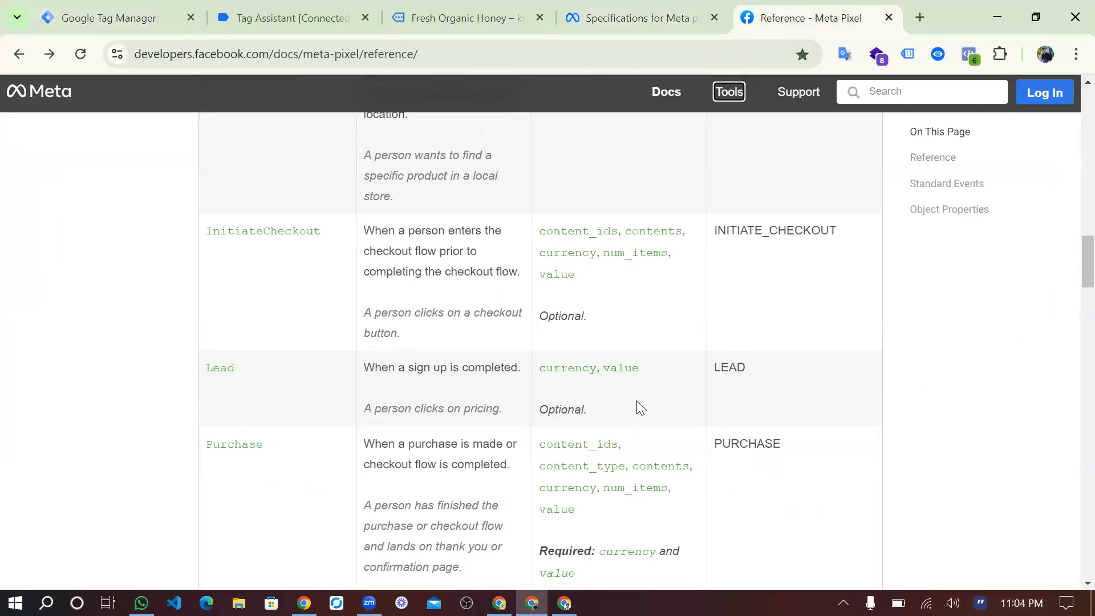
scroll(636, 400, "up", 1)
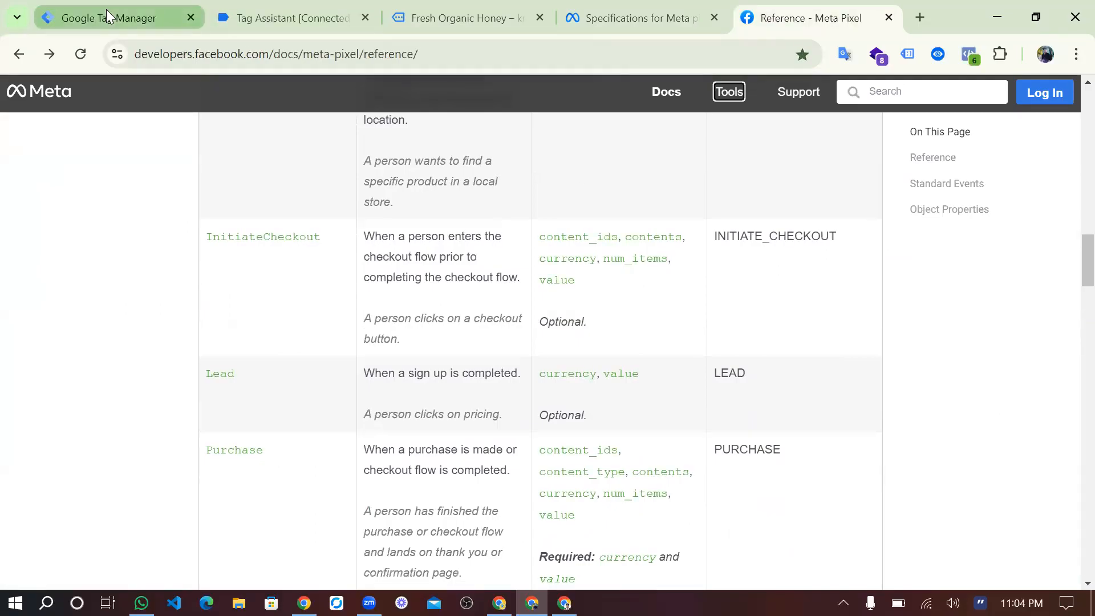
Return to Tag Manager, look over the user-defined variables, and open the workspace's triggers.
key("ctrl+1")
scroll(459, 367, "down", 1)
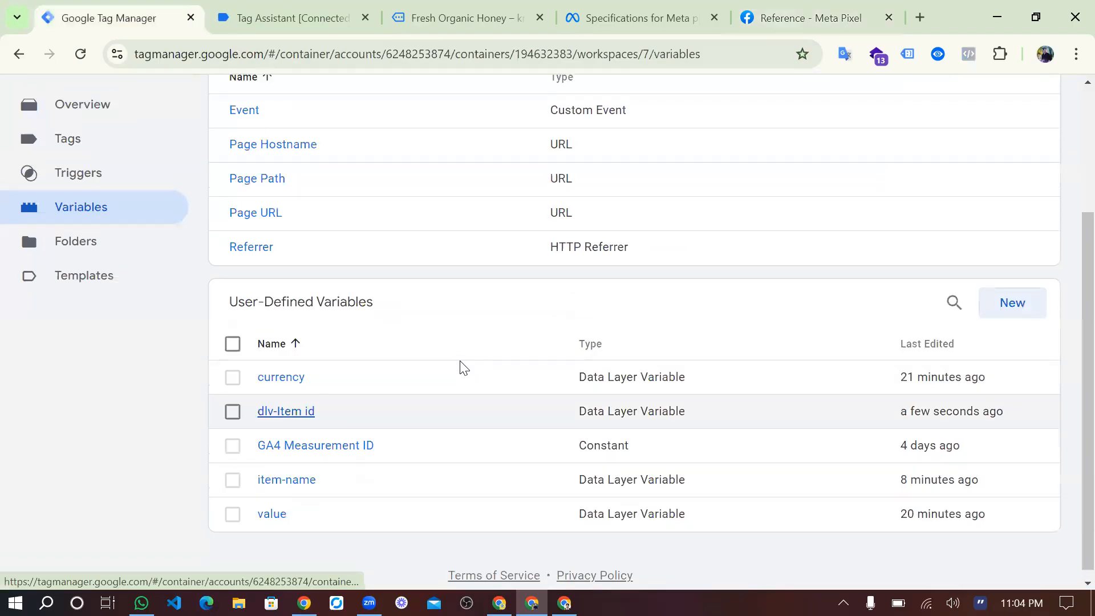
scroll(297, 516, "up", 3)
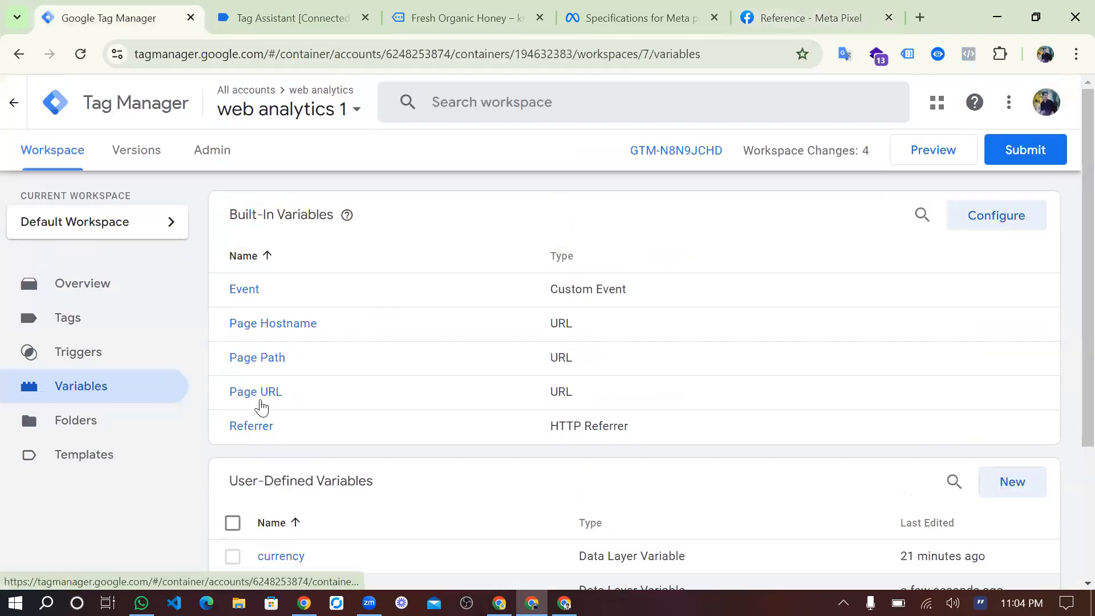
left_click(100, 366)
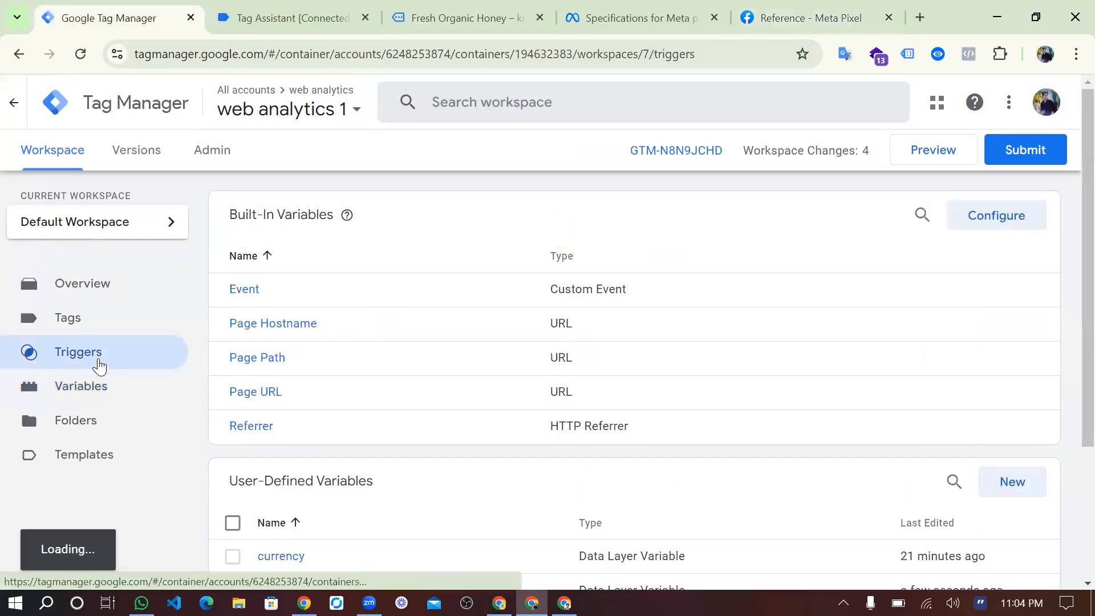